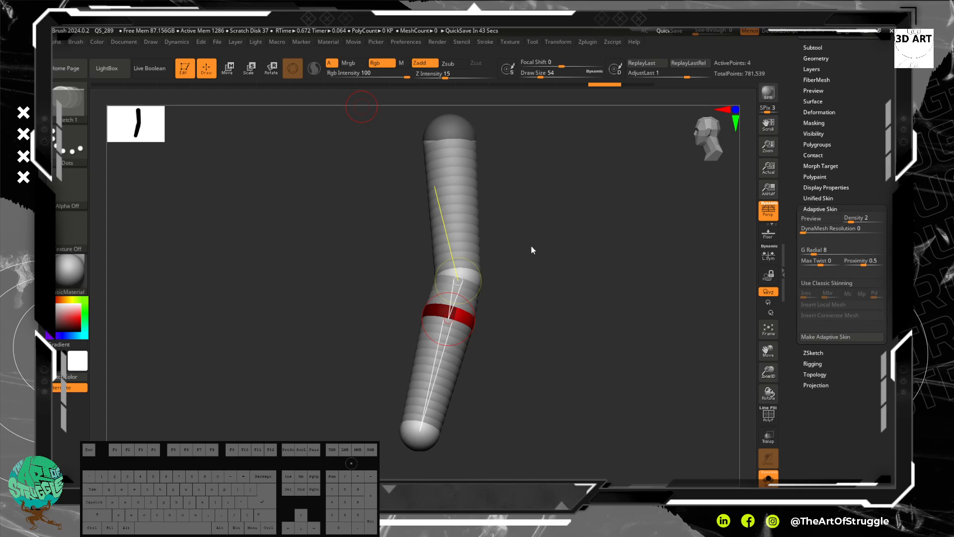
- Add two connected ZSpheres that extend sideways from the upper end of the limb chain
{"action": "left_click_drag", "start_coordinate": [532, 247], "coordinate": [662, 252]}
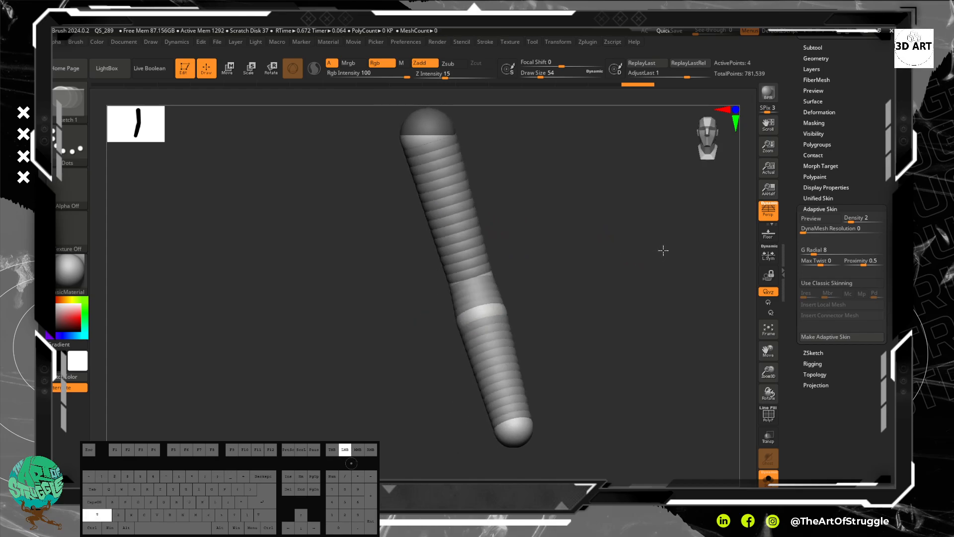
{"action": "left_click_drag", "start_coordinate": [567, 192], "coordinate": [710, 274], "text": "alt"}
{"action": "left_click_drag", "start_coordinate": [666, 199], "coordinate": [666, 273], "text": "alt"}
{"action": "mouse_move", "coordinate": [730, 229]}
{"action": "left_mouse_down", "text": "alt"}
{"action": "mouse_move", "coordinate": [703, 294]}
{"action": "mouse_move", "coordinate": [467, 220]}
{"action": "mouse_move", "coordinate": [531, 242]}
{"action": "left_mouse_up", "text": "alt"}
{"action": "mouse_move", "coordinate": [456, 221]}
{"action": "left_mouse_down"}
{"action": "mouse_move", "coordinate": [496, 265]}
{"action": "mouse_move", "coordinate": [485, 256]}
{"action": "left_mouse_up"}
{"action": "left_click_drag", "start_coordinate": [441, 302], "coordinate": [587, 351]}
{"action": "left_click", "coordinate": [634, 201]}
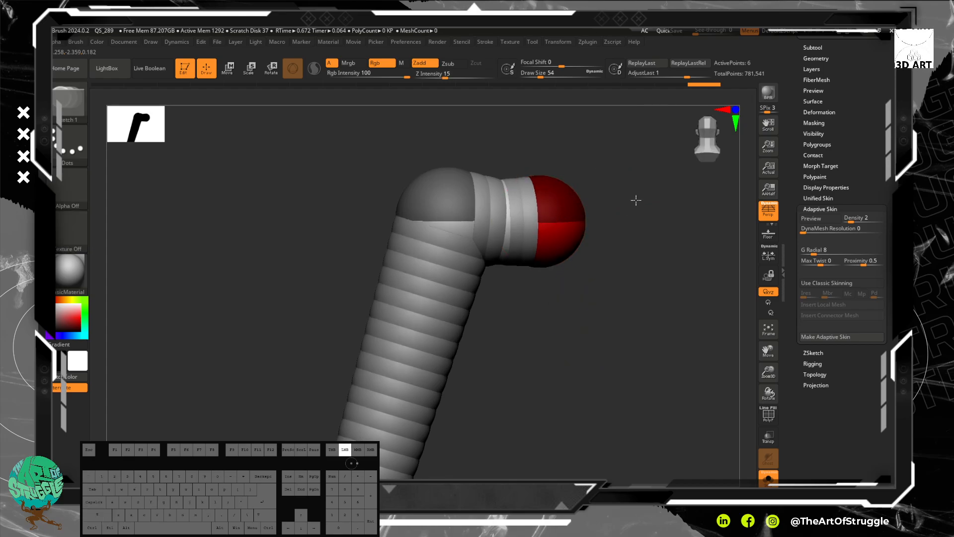
- Draw a larger ZSphere rising from the end of the sideways branch
{"action": "left_click_drag", "start_coordinate": [609, 204], "coordinate": [584, 300], "text": "alt"}
{"action": "left_click_drag", "start_coordinate": [524, 268], "coordinate": [558, 220]}
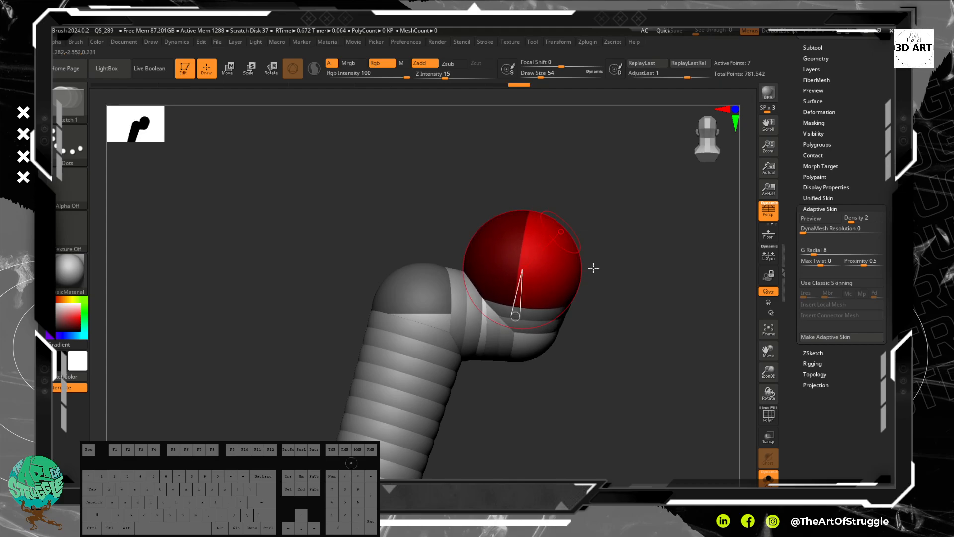
{"action": "left_click_drag", "start_coordinate": [609, 268], "coordinate": [586, 279], "text": "shift"}
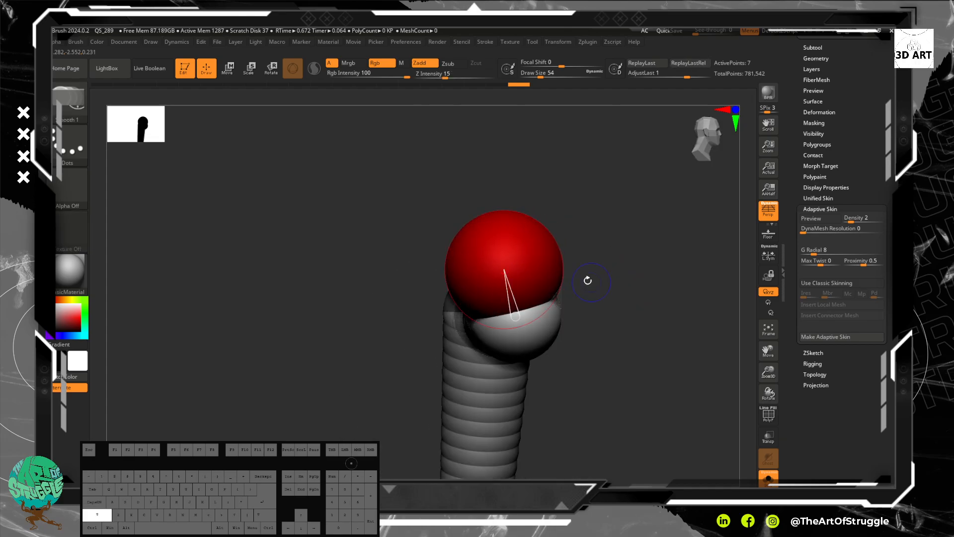
- Move the large end ZSphere and the joint beneath it to refine the bent upper end
{"action": "left_click", "coordinate": [228, 69]}
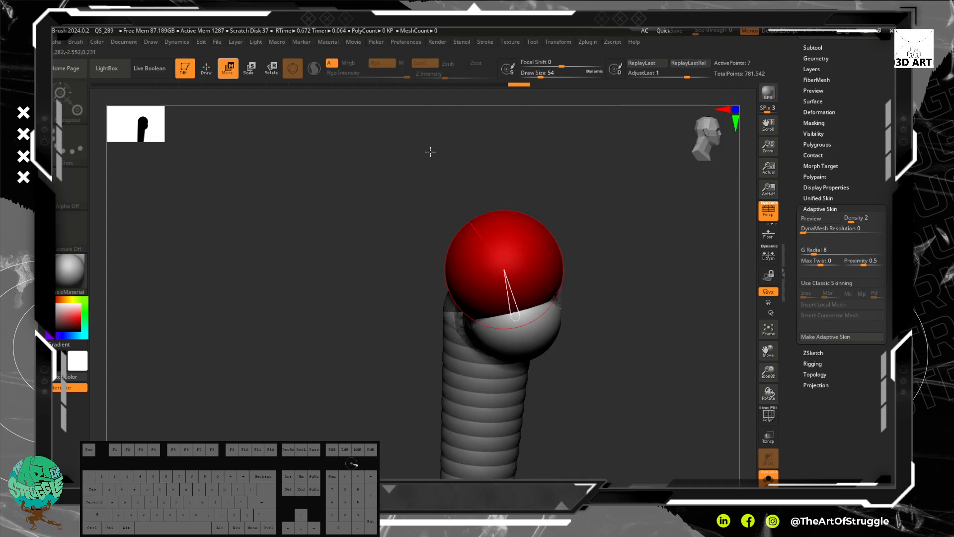
{"action": "left_click_drag", "start_coordinate": [496, 250], "coordinate": [515, 236]}
{"action": "left_click_drag", "start_coordinate": [634, 398], "coordinate": [686, 402]}
{"action": "left_click_drag", "start_coordinate": [471, 315], "coordinate": [481, 317]}
{"action": "left_click_drag", "start_coordinate": [636, 368], "coordinate": [523, 366]}
{"action": "left_click_drag", "start_coordinate": [241, 399], "coordinate": [355, 390]}
{"action": "left_click_drag", "start_coordinate": [616, 310], "coordinate": [588, 266]}
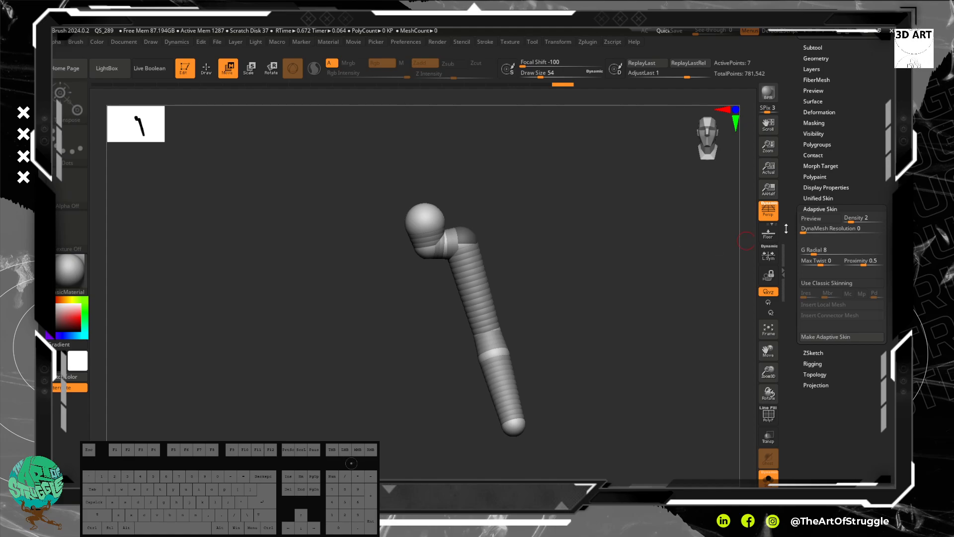
- Make an adaptive skin from the ZSphere chain and load the resulting Skin_ZSphere2 mesh for inspection
{"action": "left_click", "coordinate": [825, 337]}
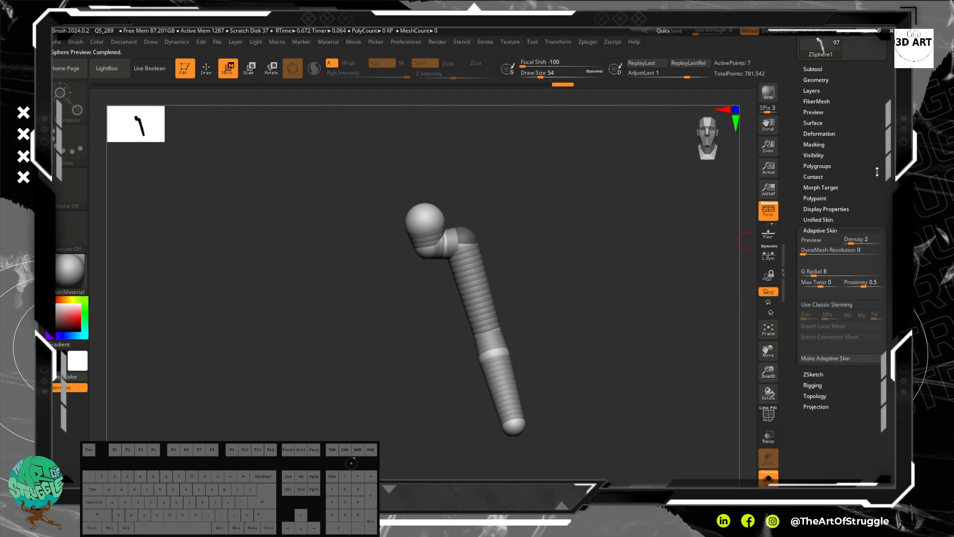
{"action": "left_click_drag", "start_coordinate": [570, 420], "coordinate": [544, 370], "text": "alt"}
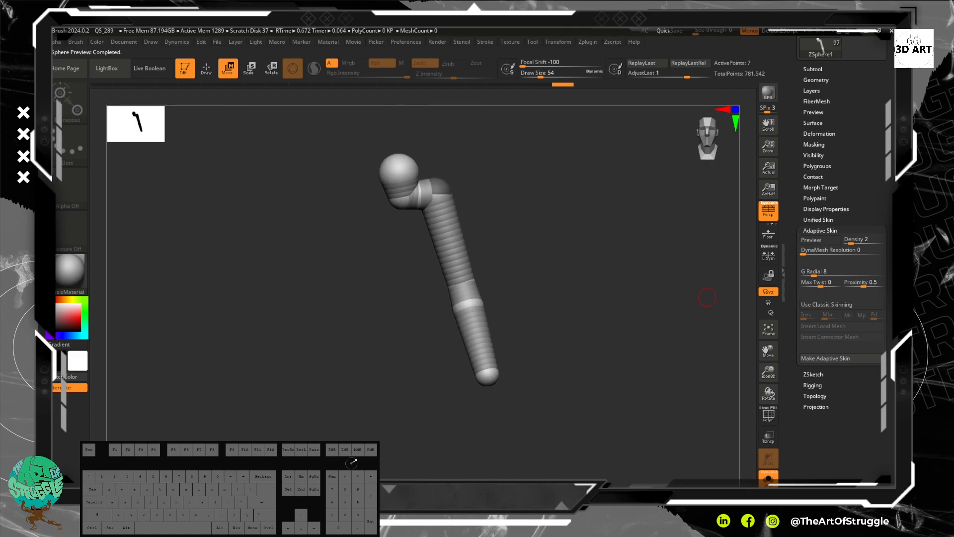
{"action": "left_click_drag", "start_coordinate": [882, 168], "coordinate": [861, 189]}
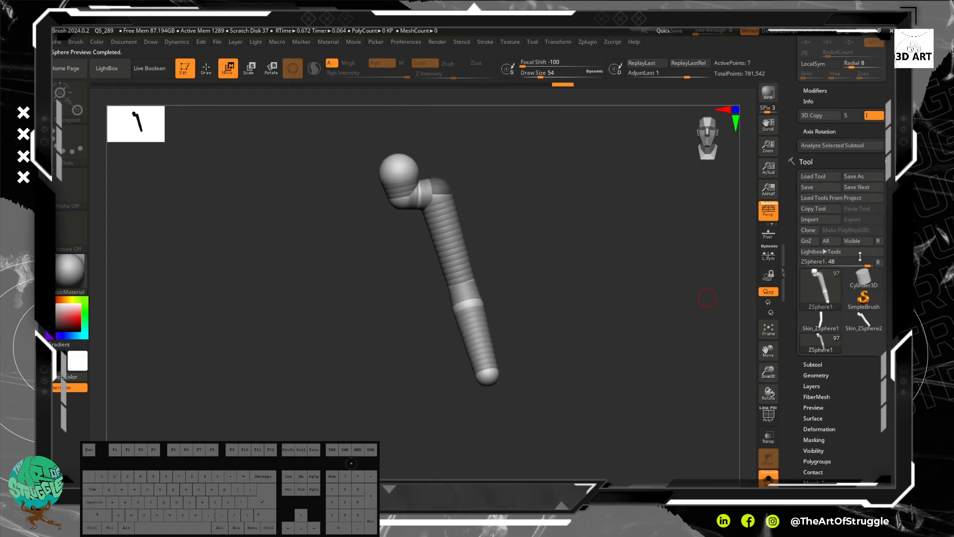
{"action": "left_click", "coordinate": [820, 325]}
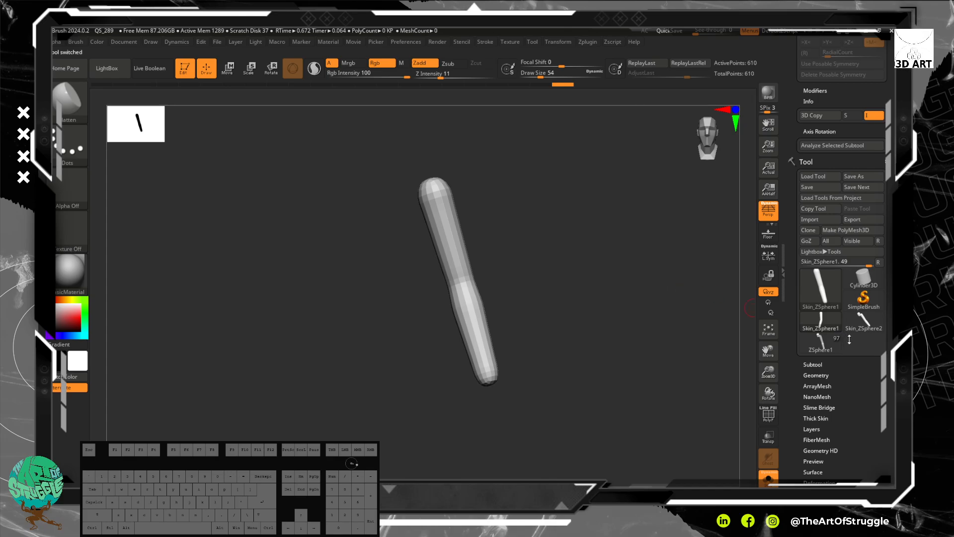
{"action": "left_click", "coordinate": [864, 321]}
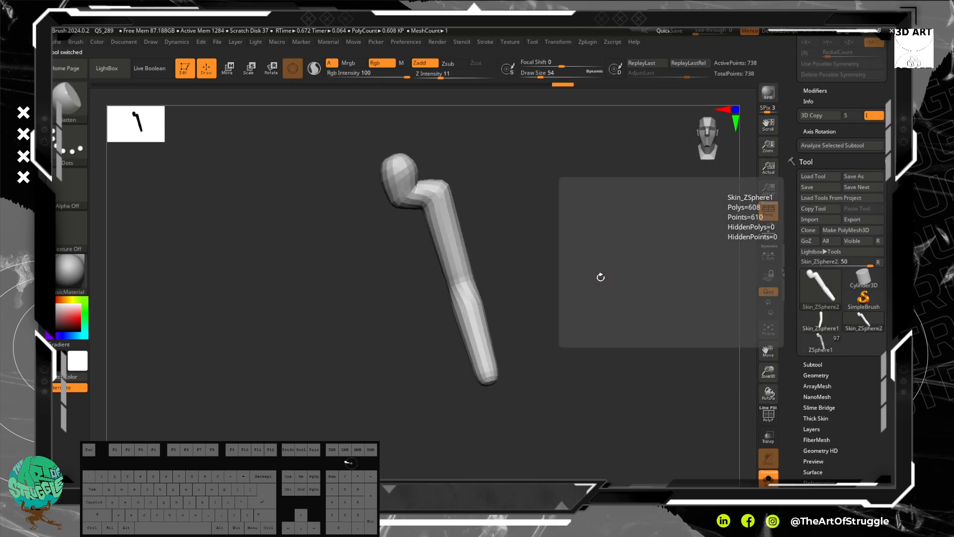
{"action": "left_click_drag", "start_coordinate": [554, 228], "coordinate": [512, 276]}
{"action": "left_click_drag", "start_coordinate": [530, 275], "coordinate": [567, 386], "text": "alt"}
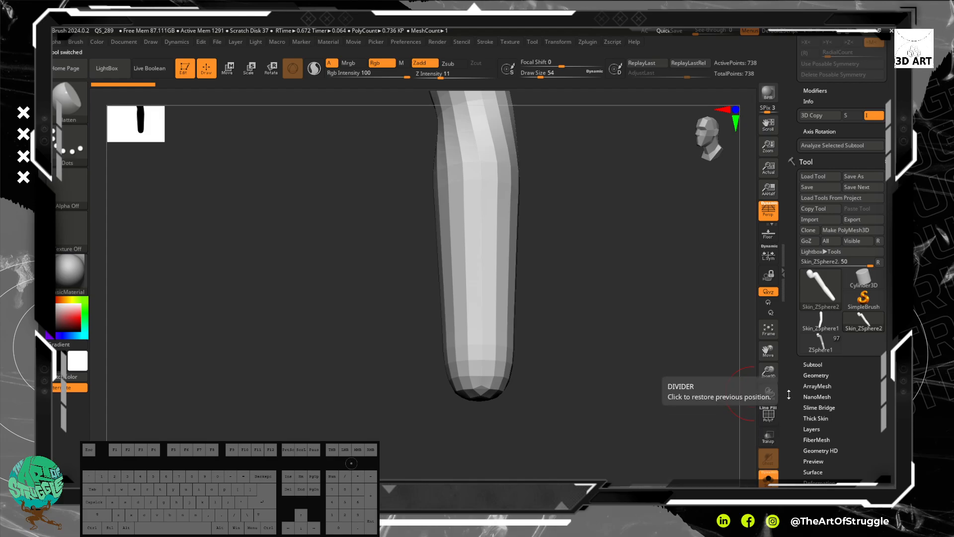
- Turn on PolyFrame and examine the polygroups and edge flow along the skinned mesh
{"action": "left_click_drag", "start_coordinate": [791, 391], "coordinate": [791, 388]}
{"action": "left_click", "coordinate": [768, 421]}
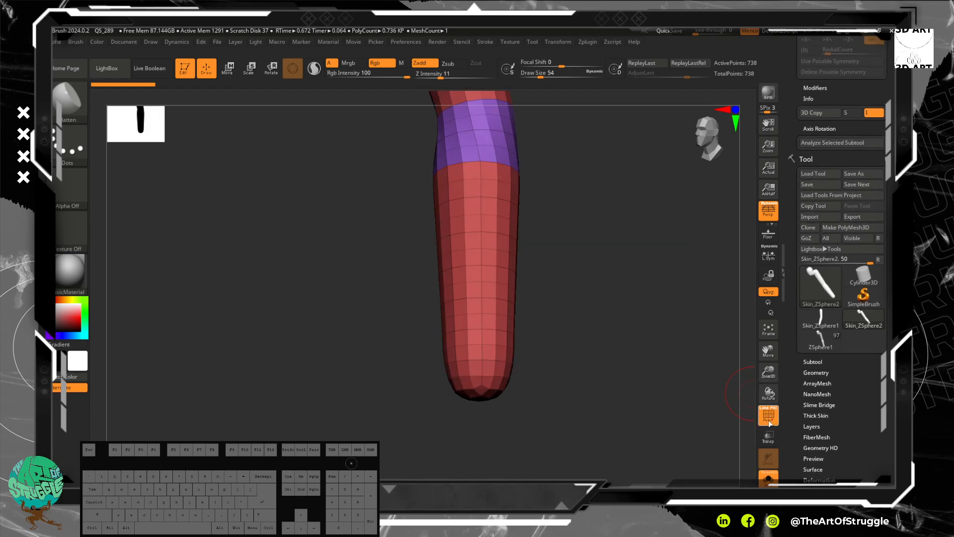
{"action": "mouse_move", "coordinate": [559, 194]}
{"action": "left_mouse_down", "text": "alt"}
{"action": "mouse_move", "coordinate": [581, 304]}
{"action": "mouse_move", "coordinate": [596, 277]}
{"action": "mouse_move", "coordinate": [575, 198]}
{"action": "mouse_move", "coordinate": [603, 281]}
{"action": "mouse_move", "coordinate": [601, 239]}
{"action": "mouse_move", "coordinate": [596, 313]}
{"action": "mouse_move", "coordinate": [624, 316]}
{"action": "left_mouse_up", "text": "alt"}
{"action": "left_click_drag", "start_coordinate": [560, 262], "coordinate": [605, 275], "text": "alt"}
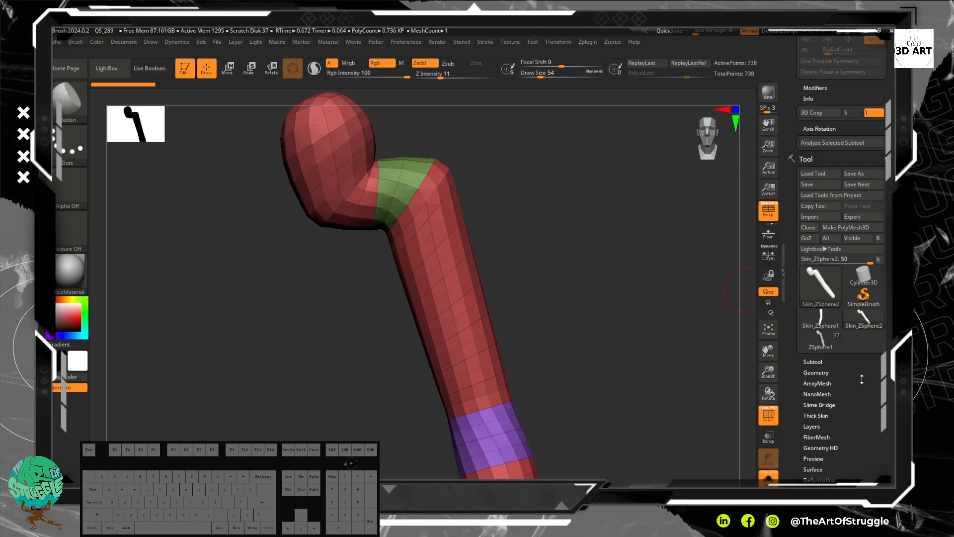
- Switch back to the ZSphere1 tool and preview its adaptive skin
{"action": "left_click", "coordinate": [819, 342]}
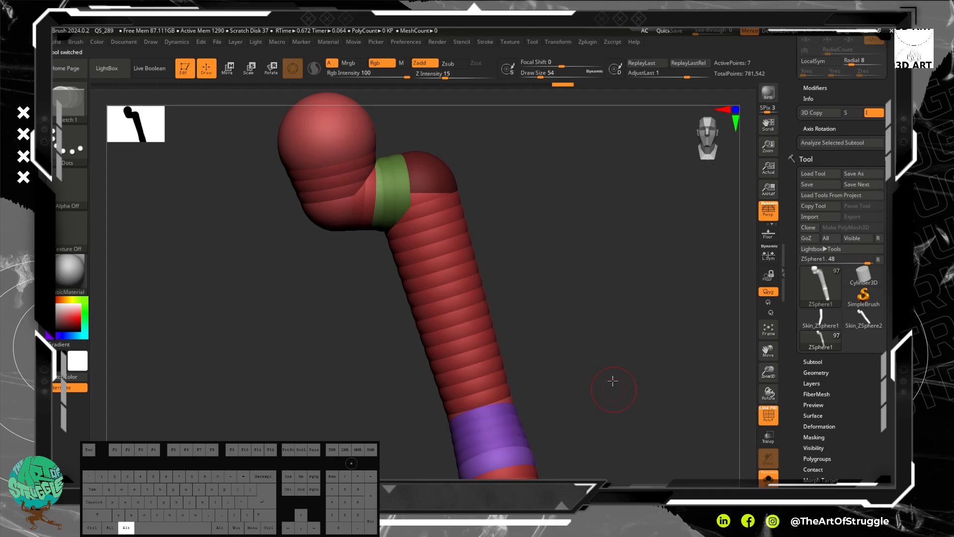
{"action": "left_click_drag", "start_coordinate": [613, 381], "coordinate": [633, 302], "text": "alt"}
{"action": "left_click_drag", "start_coordinate": [858, 396], "coordinate": [858, 243]}
{"action": "left_click_drag", "start_coordinate": [619, 258], "coordinate": [634, 356], "text": "alt"}
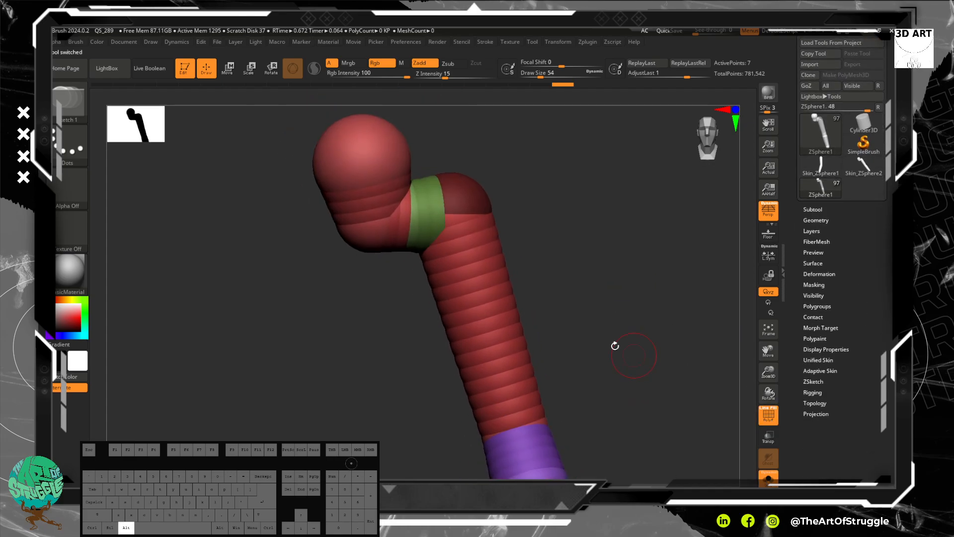
{"action": "left_click", "coordinate": [828, 351]}
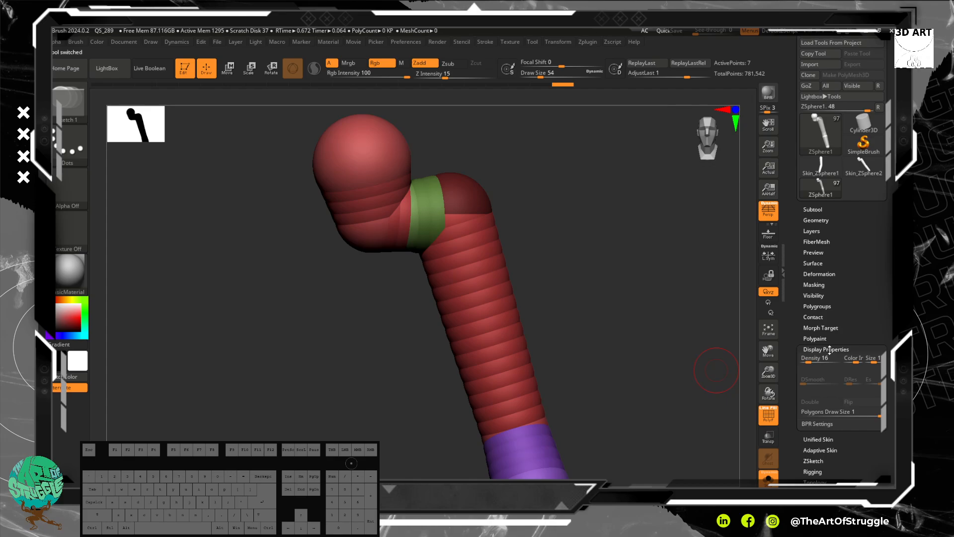
{"action": "left_click", "coordinate": [818, 449]}
{"action": "left_click", "coordinate": [825, 380]}
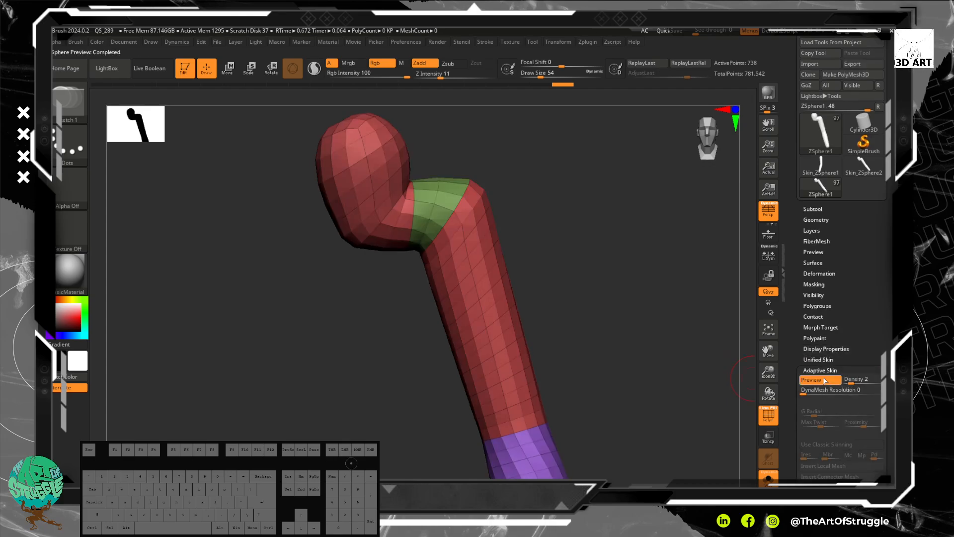
- Return to the ZSpheres, rotate the one at the lower edge of the purple joint, and preview the skin again
{"action": "left_click_drag", "start_coordinate": [673, 351], "coordinate": [484, 264], "text": "alt"}
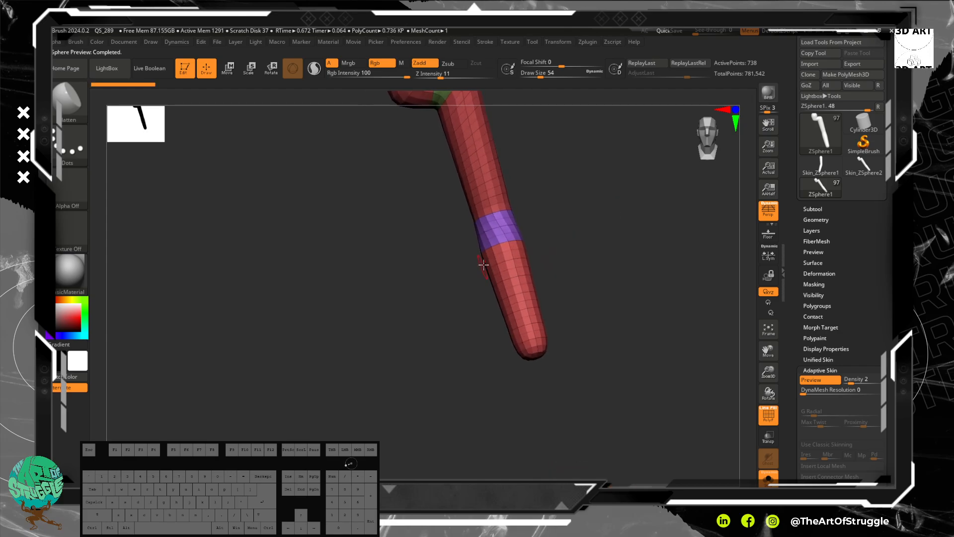
{"action": "left_click", "coordinate": [226, 69]}
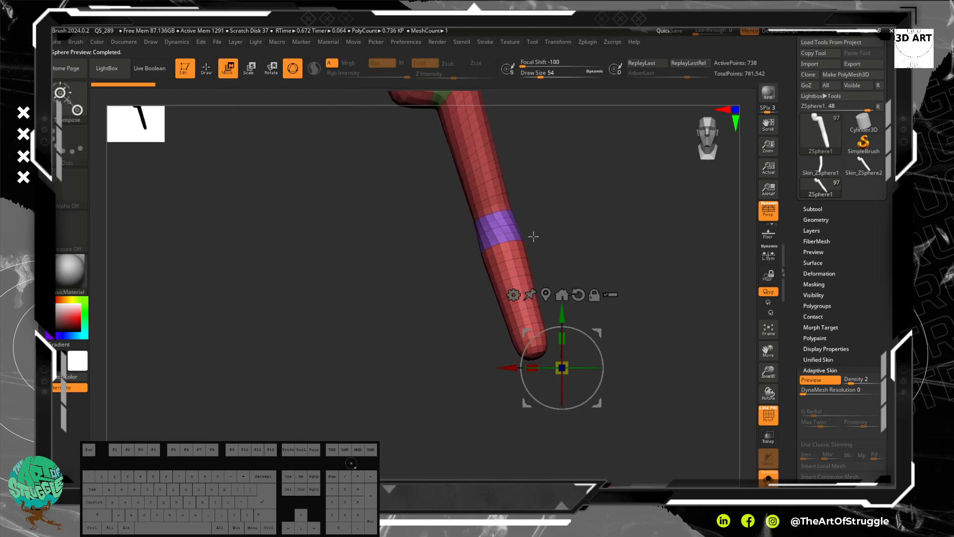
{"action": "left_click", "coordinate": [819, 382]}
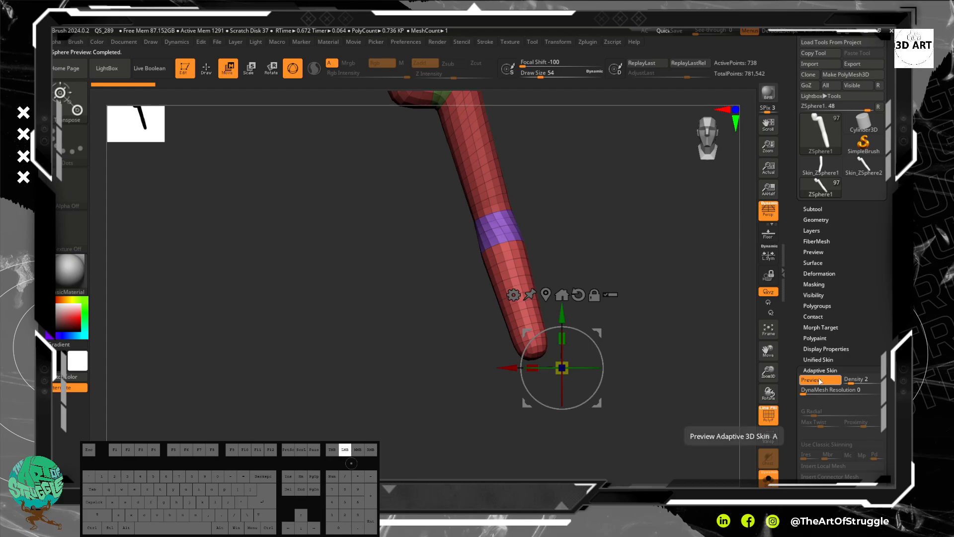
{"action": "left_click_drag", "start_coordinate": [564, 187], "coordinate": [574, 207], "text": "alt"}
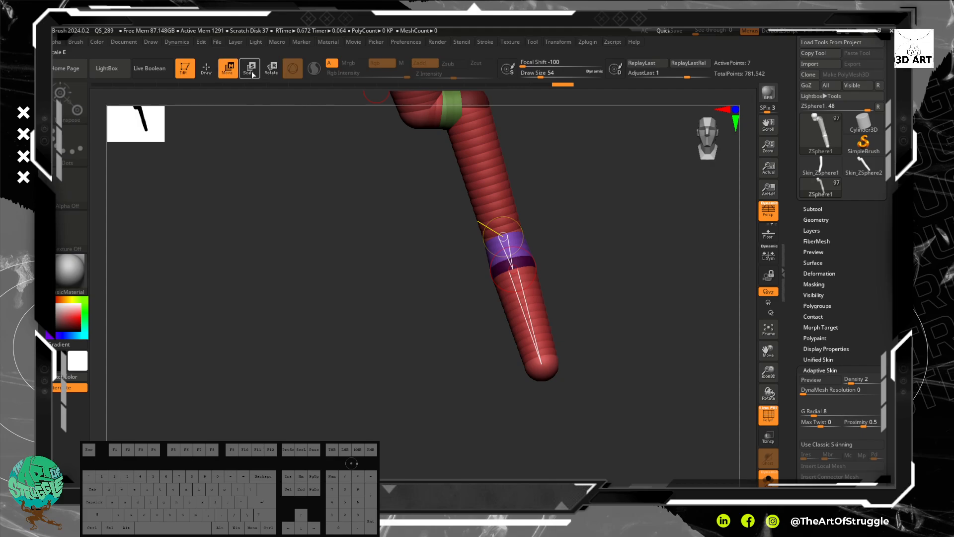
{"action": "left_click", "coordinate": [270, 68]}
{"action": "left_click", "coordinate": [522, 265]}
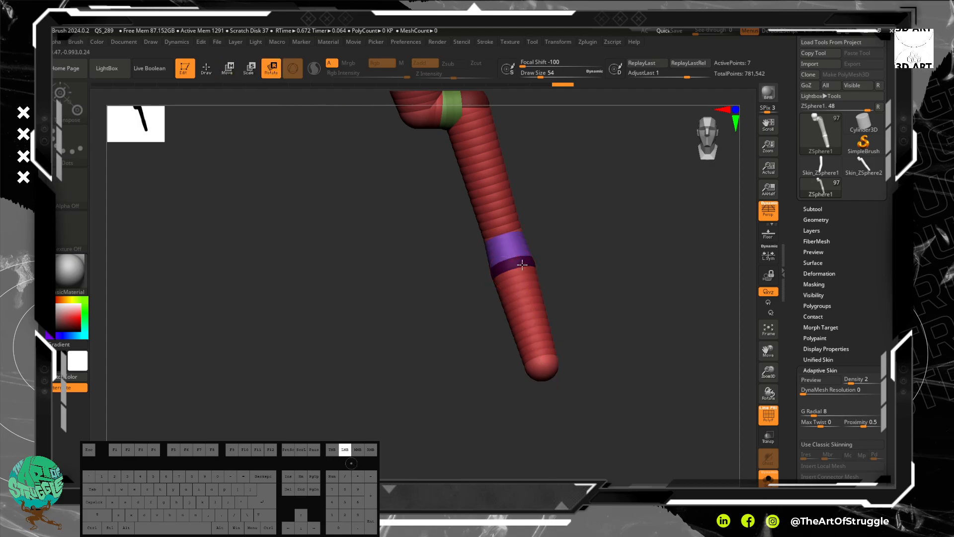
{"action": "left_click_drag", "start_coordinate": [504, 267], "coordinate": [516, 264]}
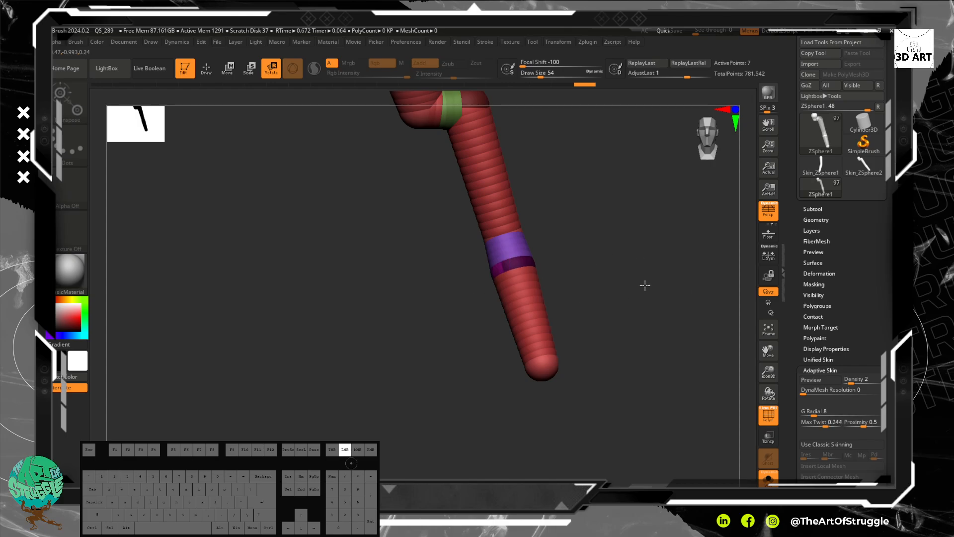
{"action": "left_click", "coordinate": [812, 380]}
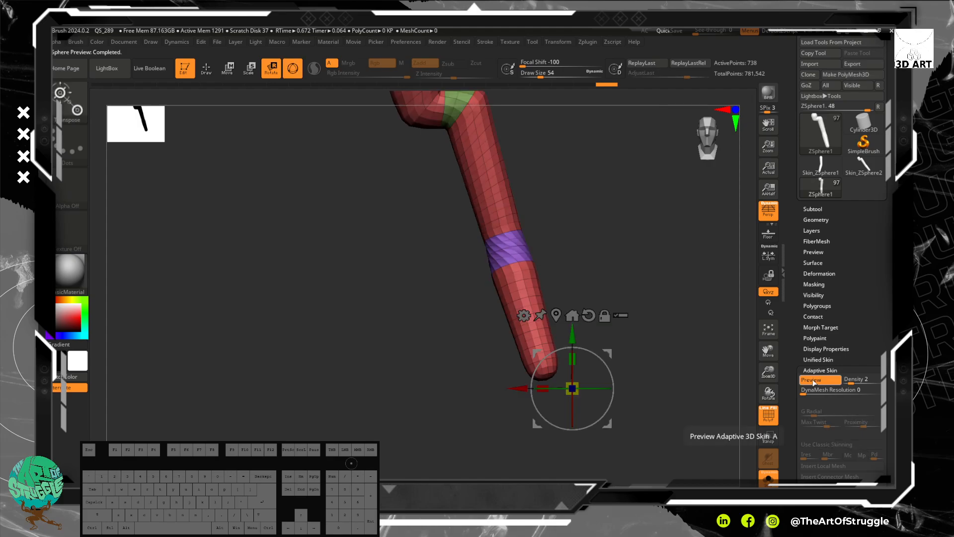
- Rotate the lower purple-joint ZSphere back to reduce the mesh twist, checking it in the adaptive skin preview
{"action": "left_click", "coordinate": [813, 380]}
{"action": "left_click_drag", "start_coordinate": [523, 263], "coordinate": [519, 264]}
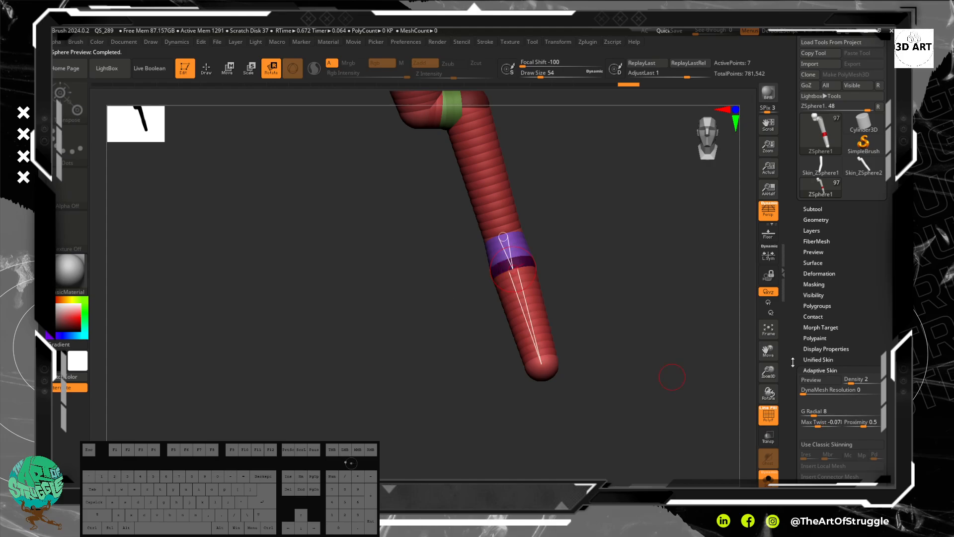
{"action": "left_click", "coordinate": [815, 380]}
{"action": "left_click", "coordinate": [816, 379]}
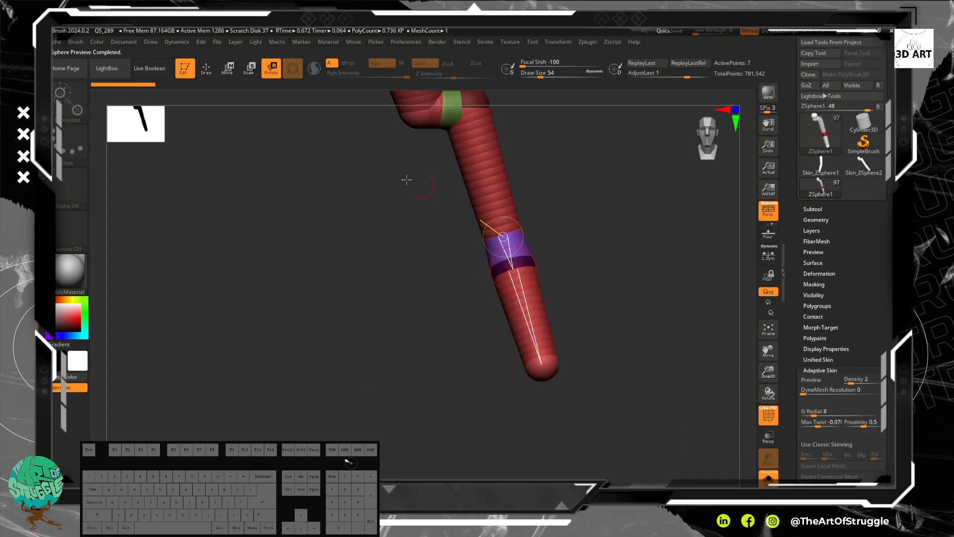
- Rotate the lower purple-joint ZSphere further and compare the edge flow with the adaptive skin preview on and off
{"action": "left_click_drag", "start_coordinate": [530, 264], "coordinate": [475, 283]}
{"action": "left_click", "coordinate": [816, 379]}
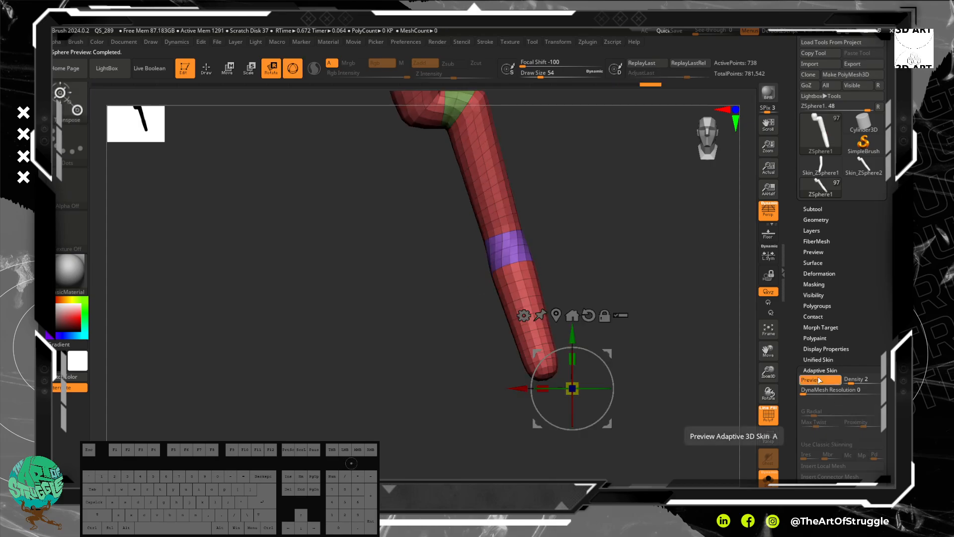
{"action": "left_click", "coordinate": [811, 381]}
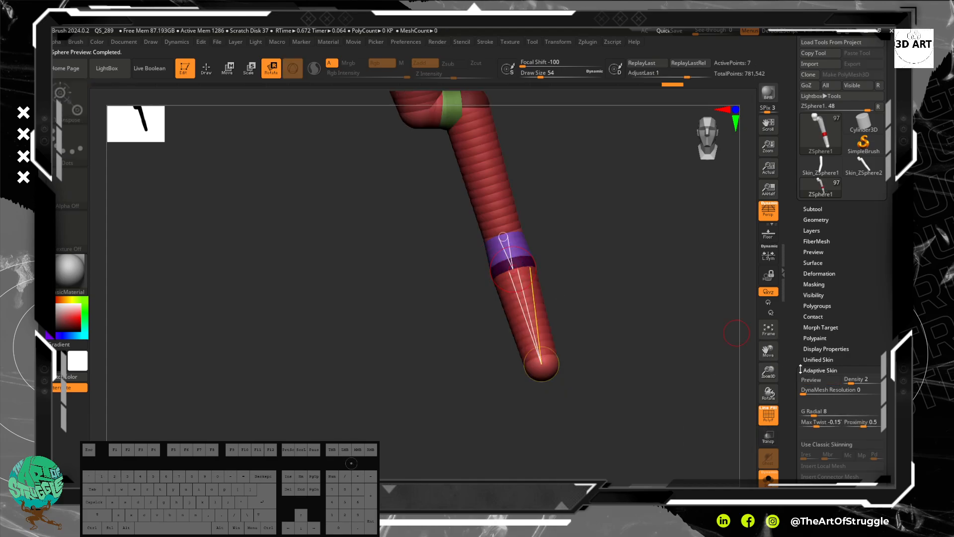
{"action": "left_click", "coordinate": [811, 380]}
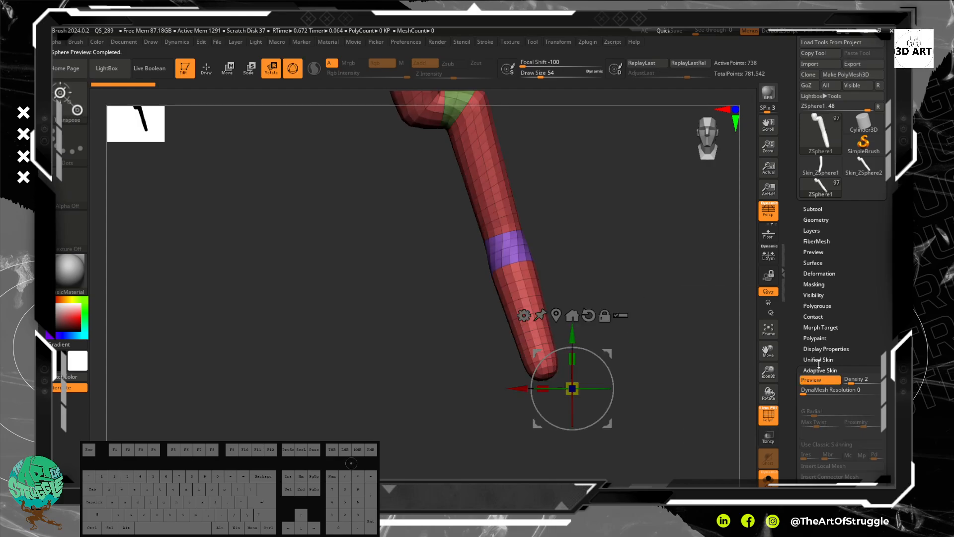
{"action": "left_click", "coordinate": [815, 380]}
- Fine-tune the lower purple-joint ZSphere's rotation and leave the adaptive skin preview on for the whole limb
{"action": "left_click", "coordinate": [519, 266]}
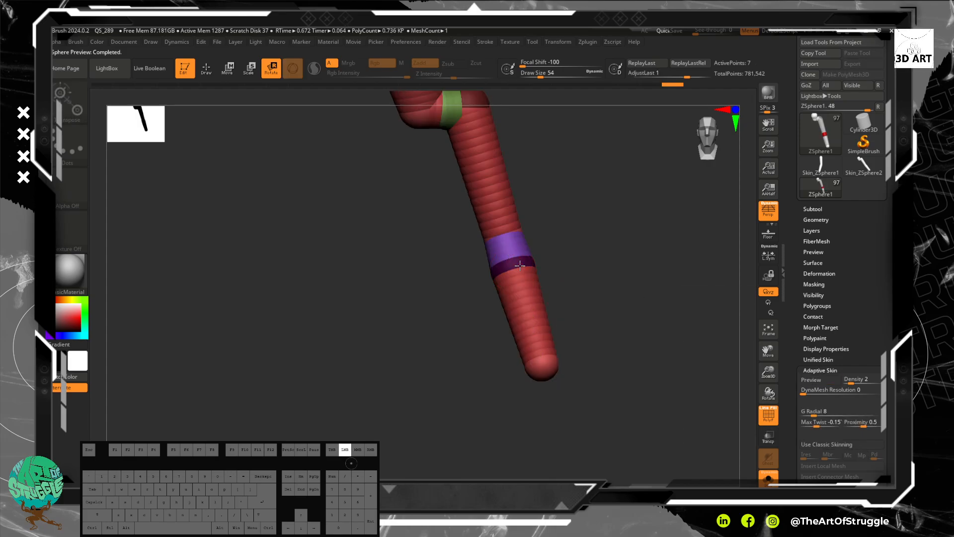
{"action": "left_click", "coordinate": [815, 379]}
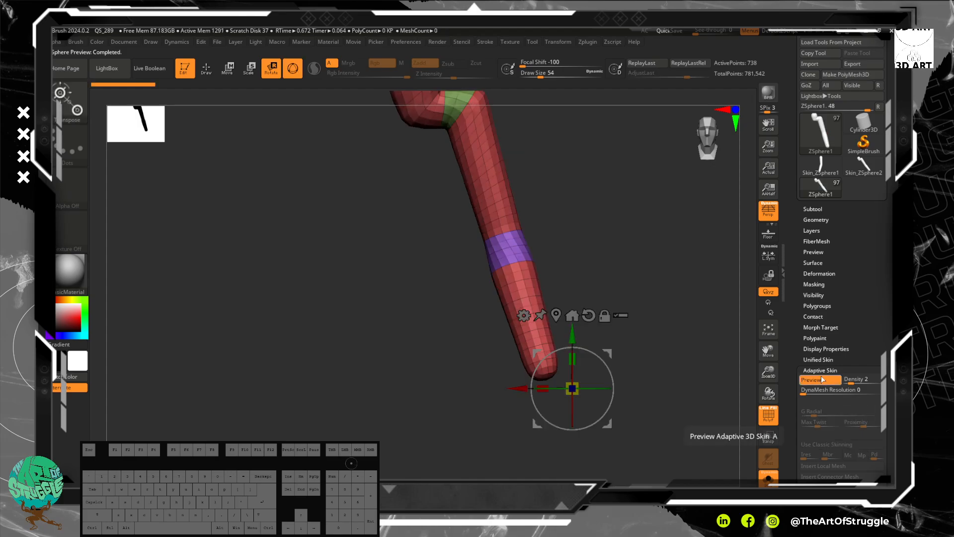
{"action": "key", "text": "a"}
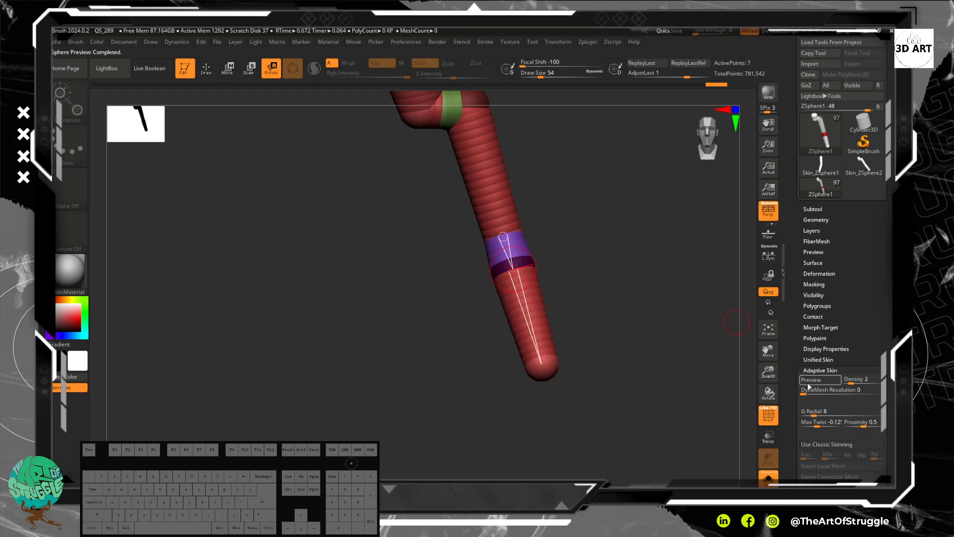
{"action": "left_click", "coordinate": [808, 382]}
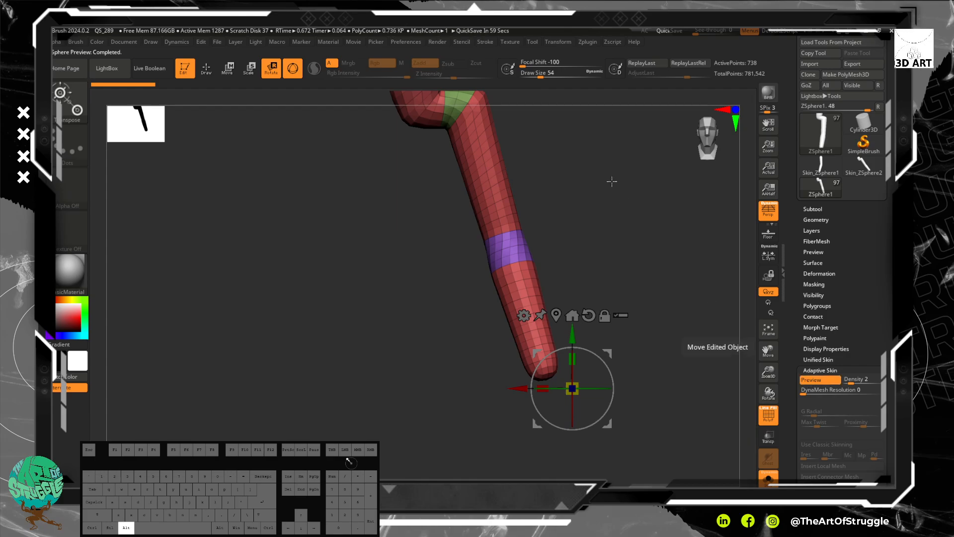
{"action": "left_click_drag", "start_coordinate": [611, 181], "coordinate": [604, 234], "text": "alt"}
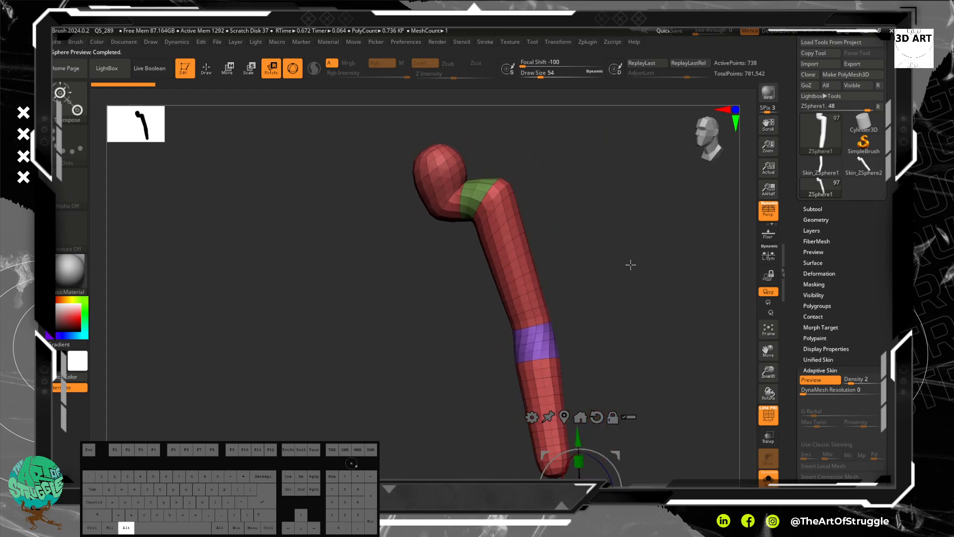
- Rotate the ZSphere at the purple joint's lower edge to reduce the twist, and preview the adaptive skin again
{"action": "left_click_drag", "start_coordinate": [631, 264], "coordinate": [640, 365], "text": "alt"}
{"action": "left_click_drag", "start_coordinate": [590, 211], "coordinate": [628, 252], "text": "alt"}
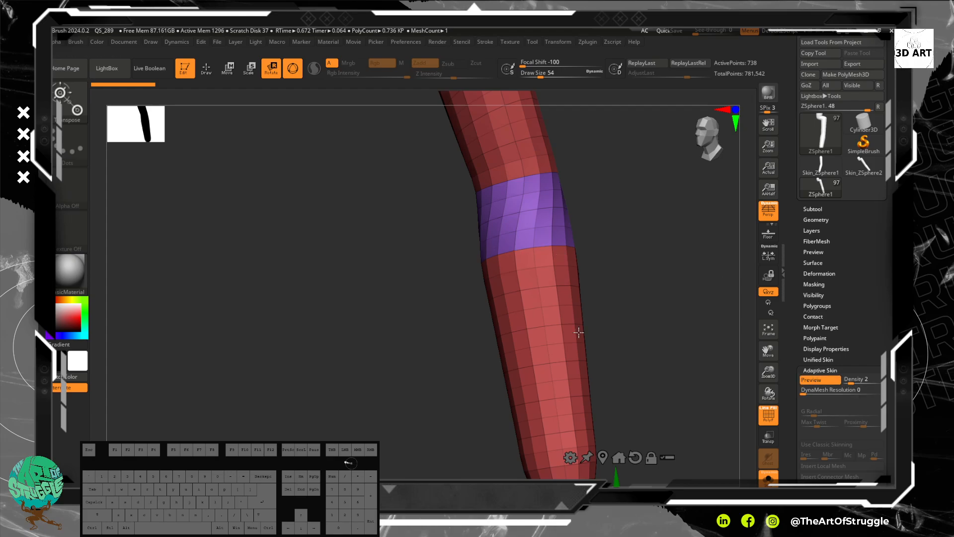
{"action": "left_click", "coordinate": [810, 380]}
{"action": "left_click_drag", "start_coordinate": [520, 249], "coordinate": [614, 296]}
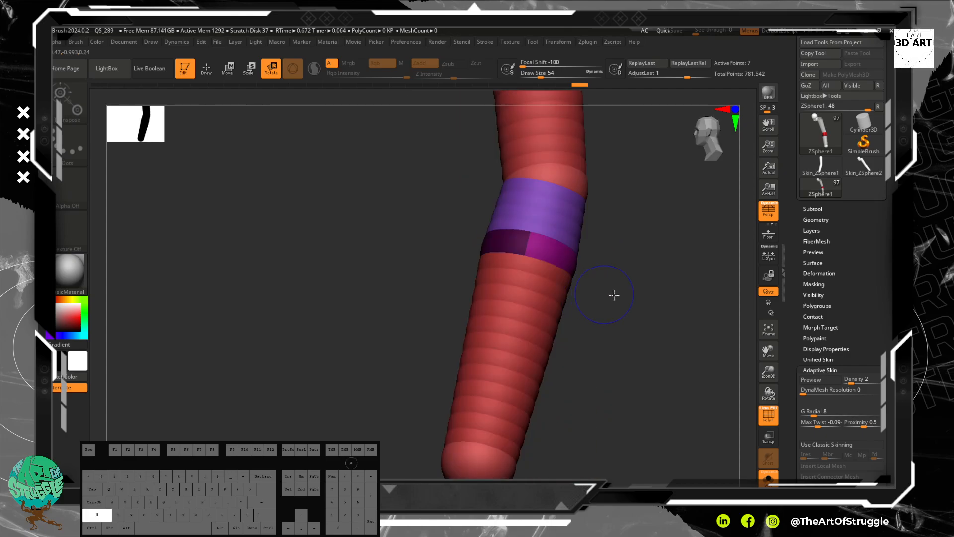
{"action": "left_click", "coordinate": [815, 381]}
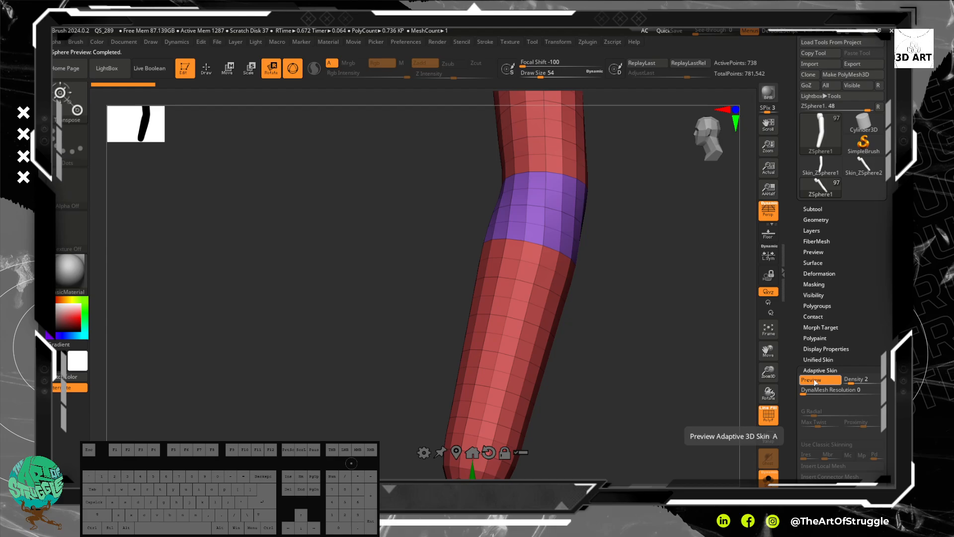
- Adjust the rotation of the ZSphere below the purple joint a little more, checking it in the adaptive skin preview
{"action": "left_click", "coordinate": [815, 380]}
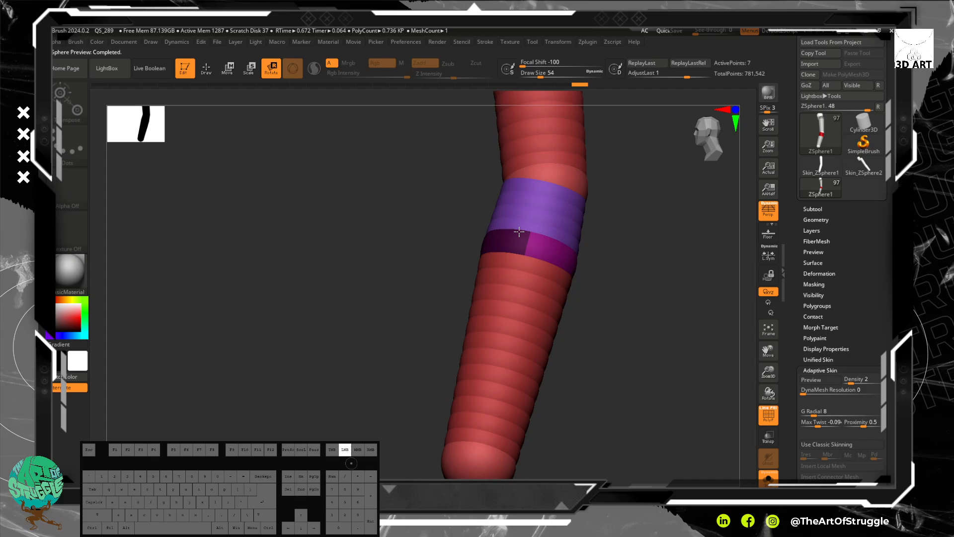
{"action": "left_click_drag", "start_coordinate": [519, 231], "coordinate": [696, 338]}
{"action": "left_click", "coordinate": [814, 381]}
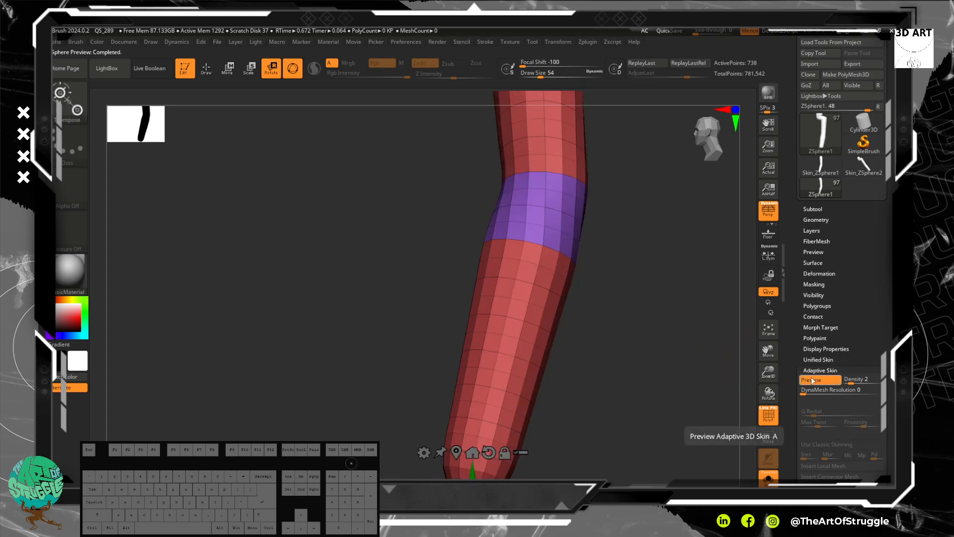
{"action": "left_click", "coordinate": [814, 381]}
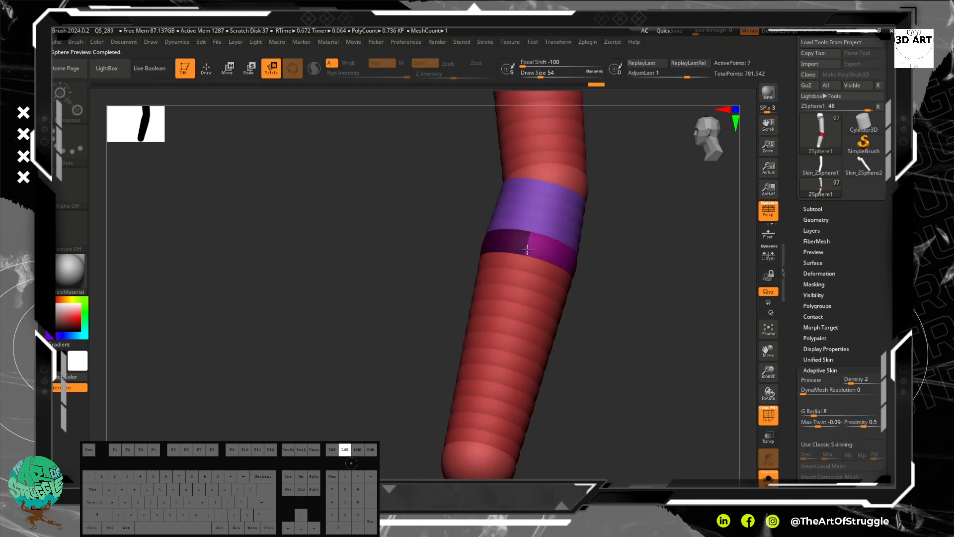
{"action": "left_click", "coordinate": [813, 380]}
- Compare the whole limb's edge flow with the adaptive skin preview on and off, leaving the preview off
{"action": "left_click_drag", "start_coordinate": [616, 286], "coordinate": [593, 286]}
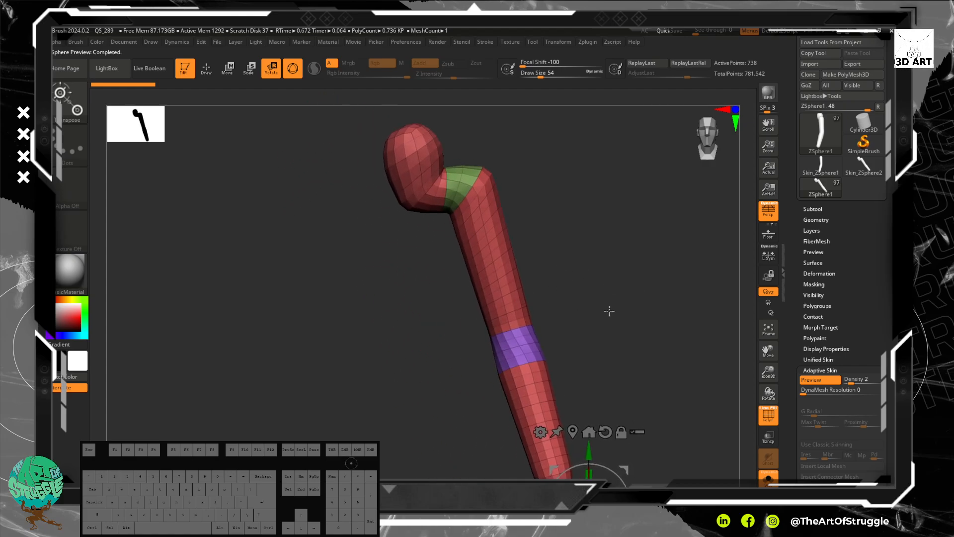
{"action": "left_click", "coordinate": [816, 382]}
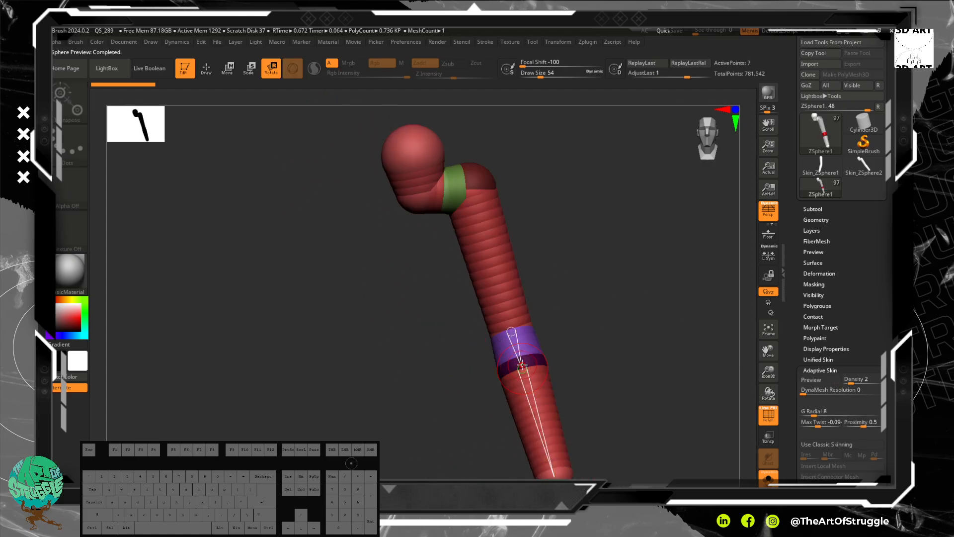
{"action": "left_click", "coordinate": [819, 381]}
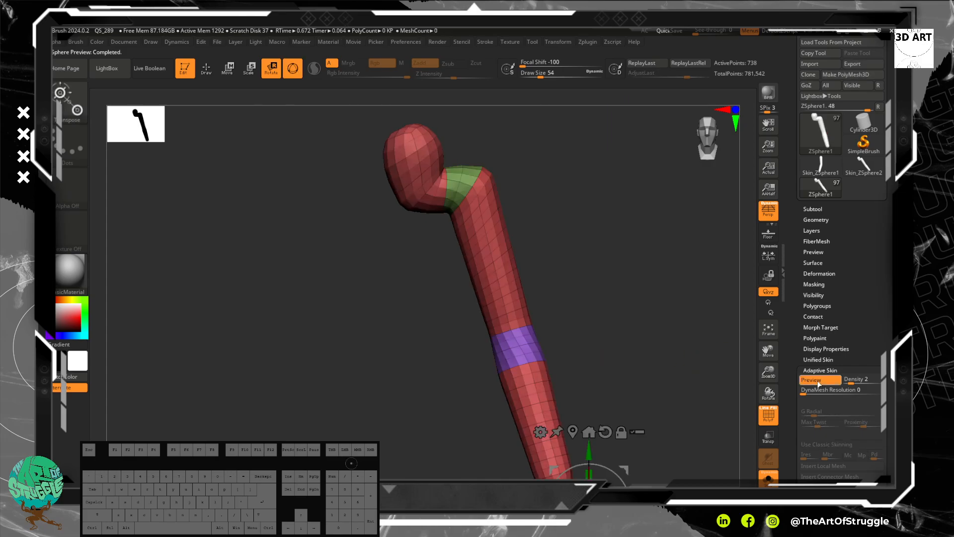
{"action": "left_click", "coordinate": [819, 382]}
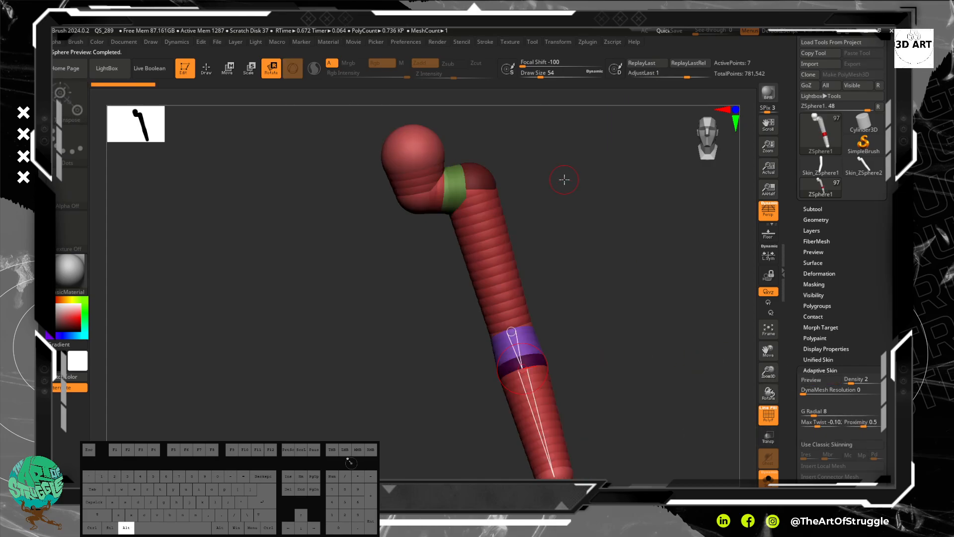
- Make an adaptive skin from the ZSphere chain, switch to Skin_ZSphere2, and hide its polyframe
{"action": "left_click_drag", "start_coordinate": [564, 179], "coordinate": [560, 193], "text": "alt"}
{"action": "left_click_drag", "start_coordinate": [887, 438], "coordinate": [887, 379]}
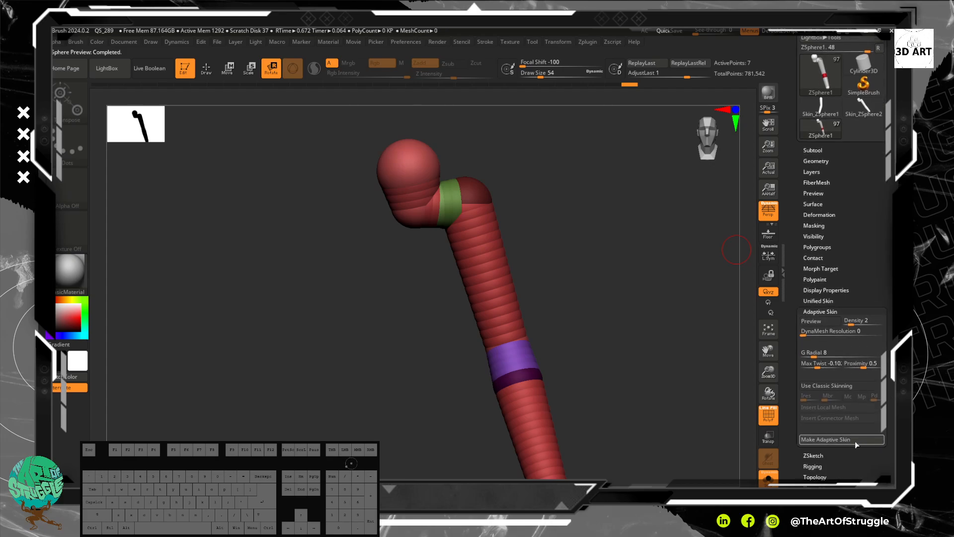
{"action": "left_click", "coordinate": [855, 441]}
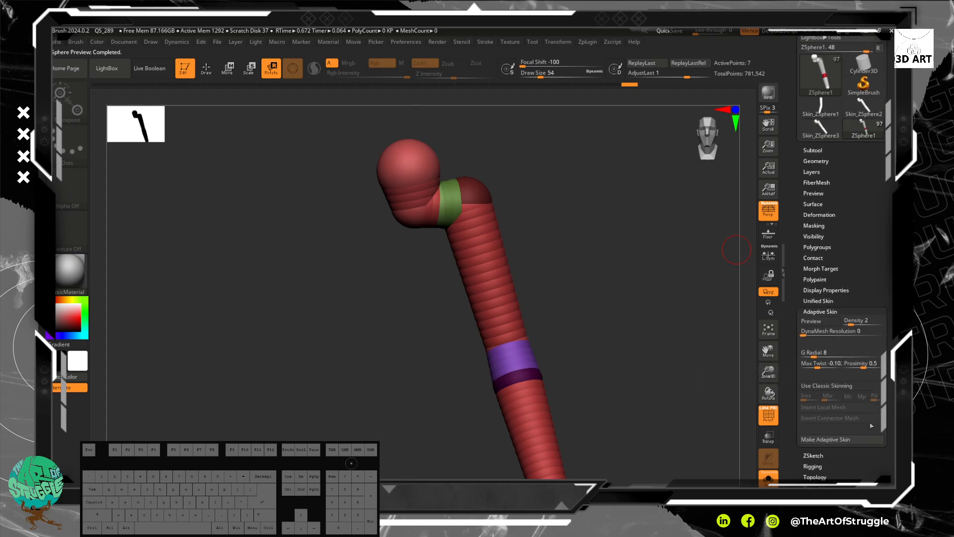
{"action": "left_click_drag", "start_coordinate": [889, 151], "coordinate": [888, 258]}
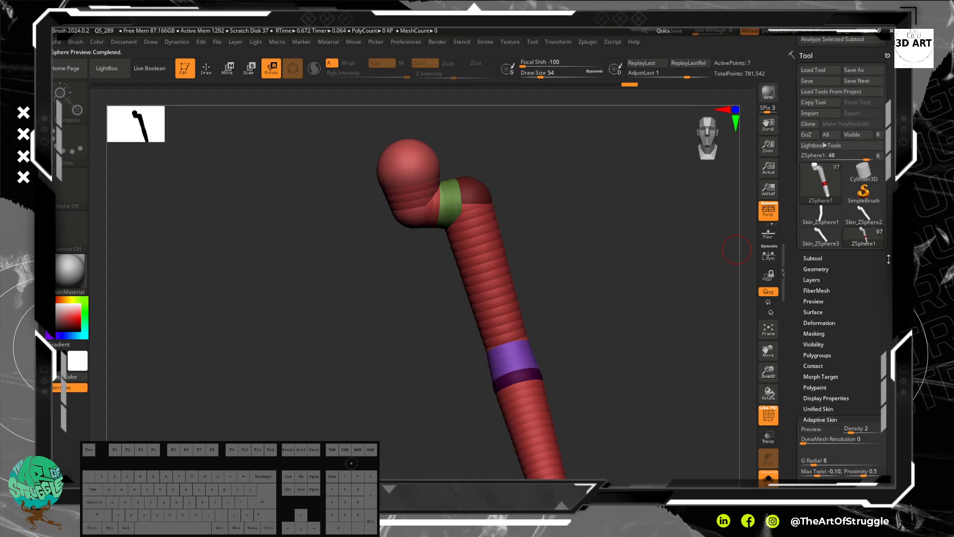
{"action": "left_click", "coordinate": [865, 215]}
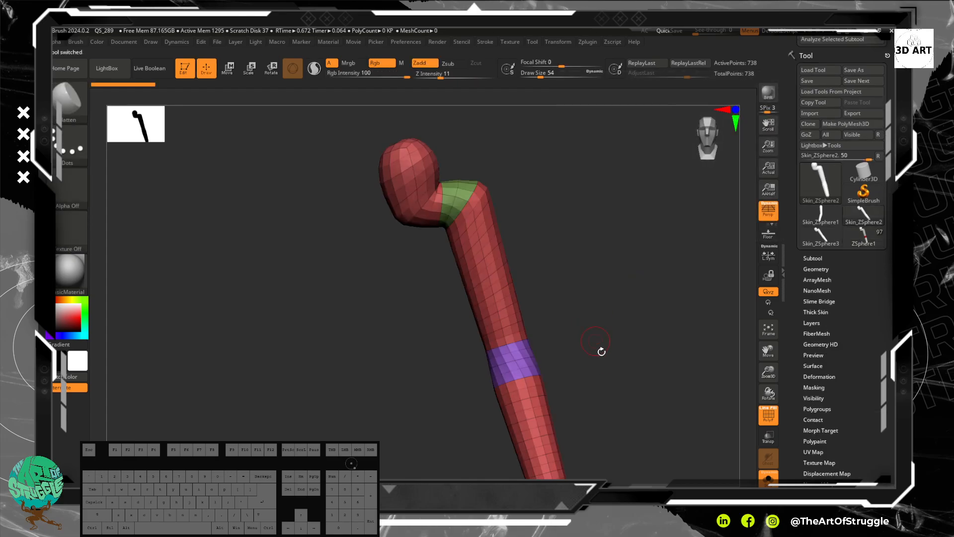
{"action": "left_click", "coordinate": [778, 419]}
{"action": "left_click_drag", "start_coordinate": [532, 276], "coordinate": [571, 277]}
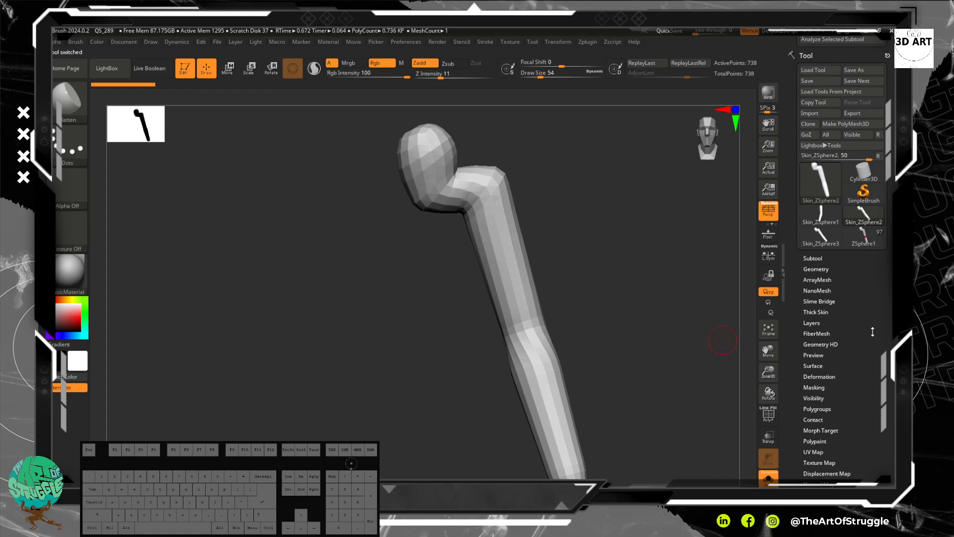
- Run ZRemesher on Skin_ZSphere2 and inspect the limb from several sides with the polyframe shown and hidden
{"action": "left_click", "coordinate": [824, 269]}
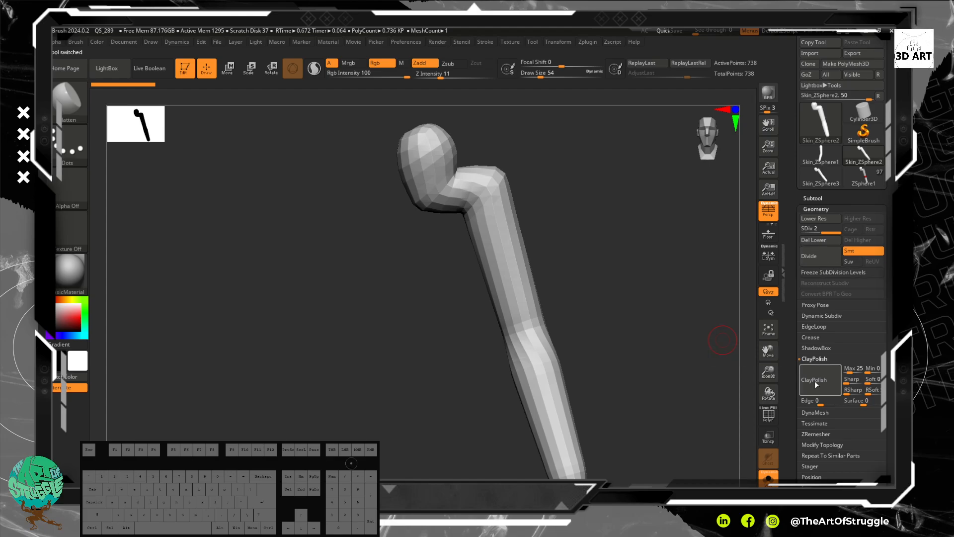
{"action": "left_click", "coordinate": [812, 434]}
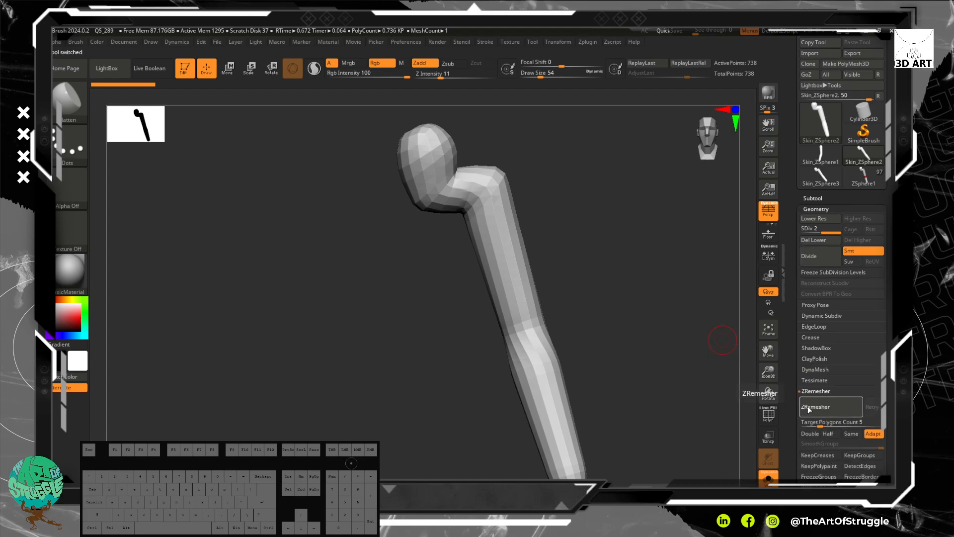
{"action": "left_click", "coordinate": [807, 407]}
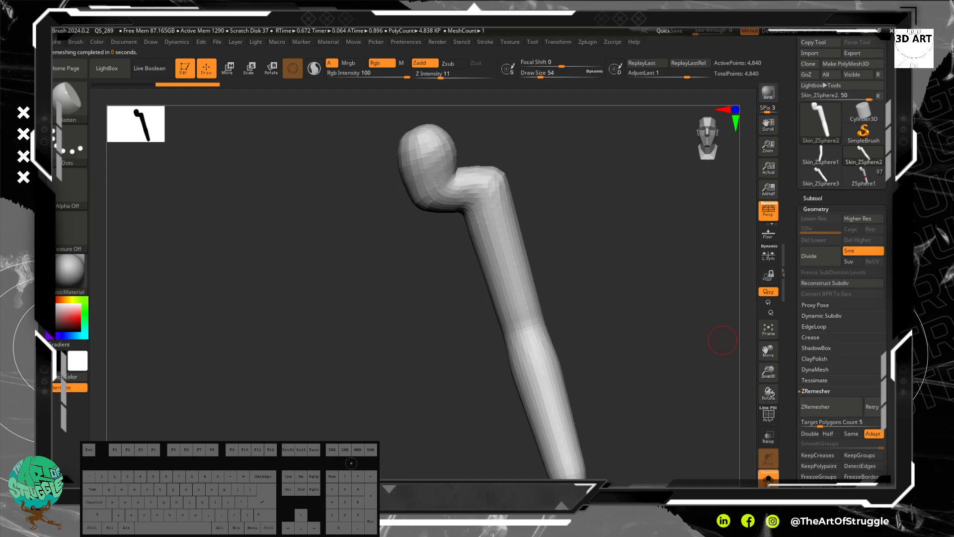
{"action": "left_click", "coordinate": [769, 418]}
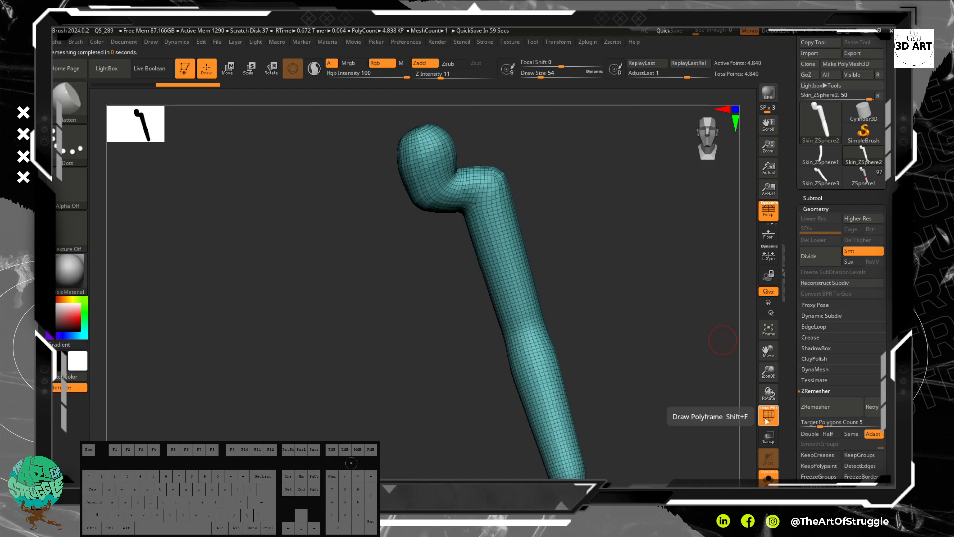
{"action": "mouse_move", "coordinate": [598, 285]}
{"action": "left_mouse_down"}
{"action": "mouse_move", "coordinate": [518, 285]}
{"action": "mouse_move", "coordinate": [583, 282]}
{"action": "left_mouse_up"}
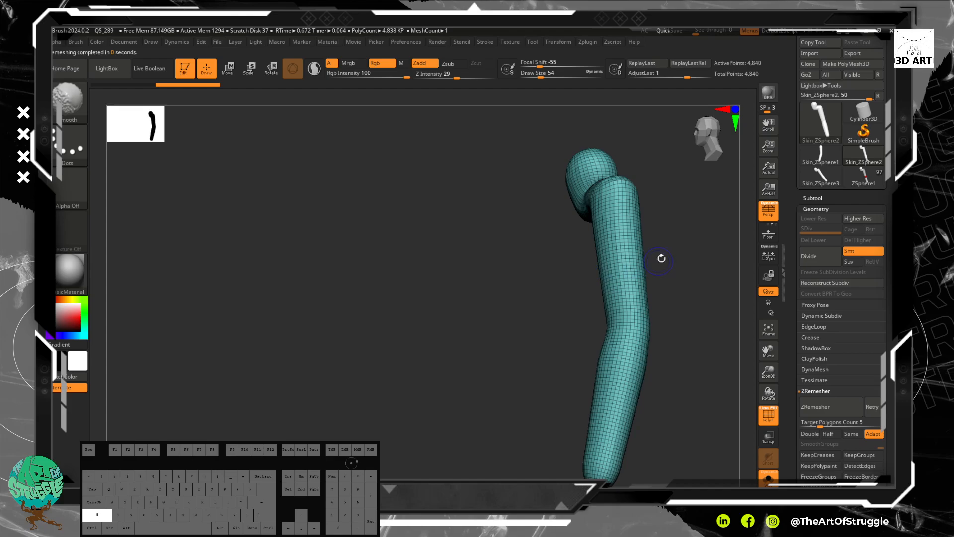
{"action": "left_click_drag", "start_coordinate": [666, 254], "coordinate": [619, 230], "text": "alt"}
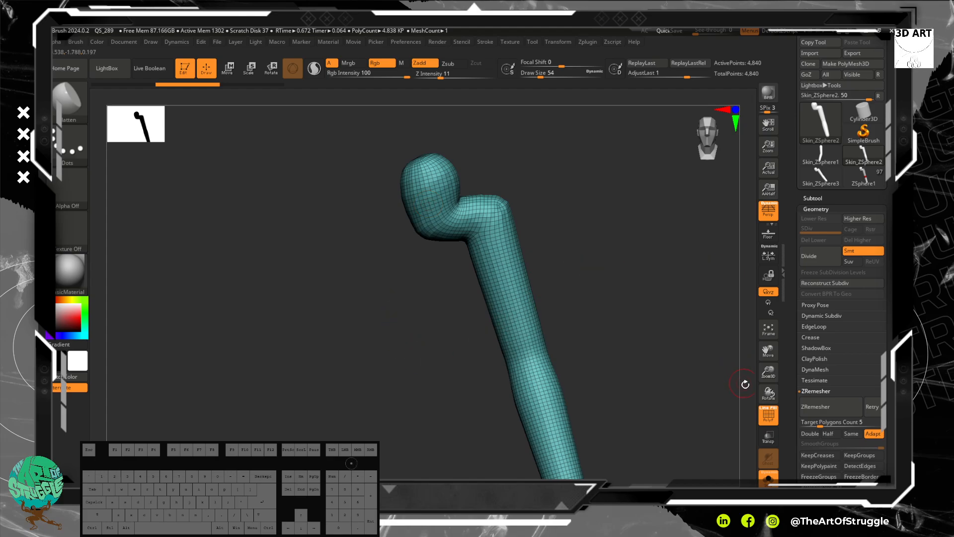
{"action": "left_click", "coordinate": [765, 417]}
{"action": "left_click_drag", "start_coordinate": [581, 271], "coordinate": [554, 277]}
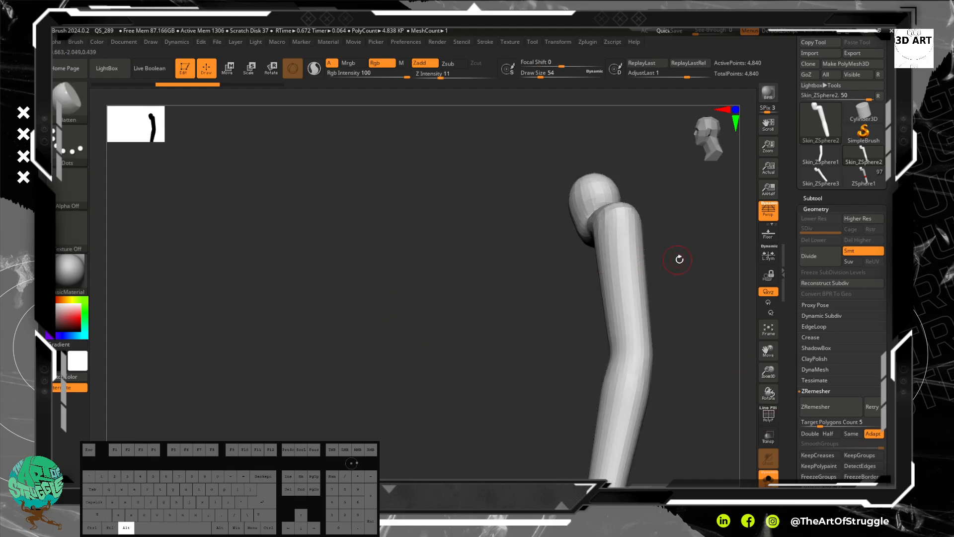
{"action": "left_click_drag", "start_coordinate": [679, 260], "coordinate": [491, 182], "text": "alt"}
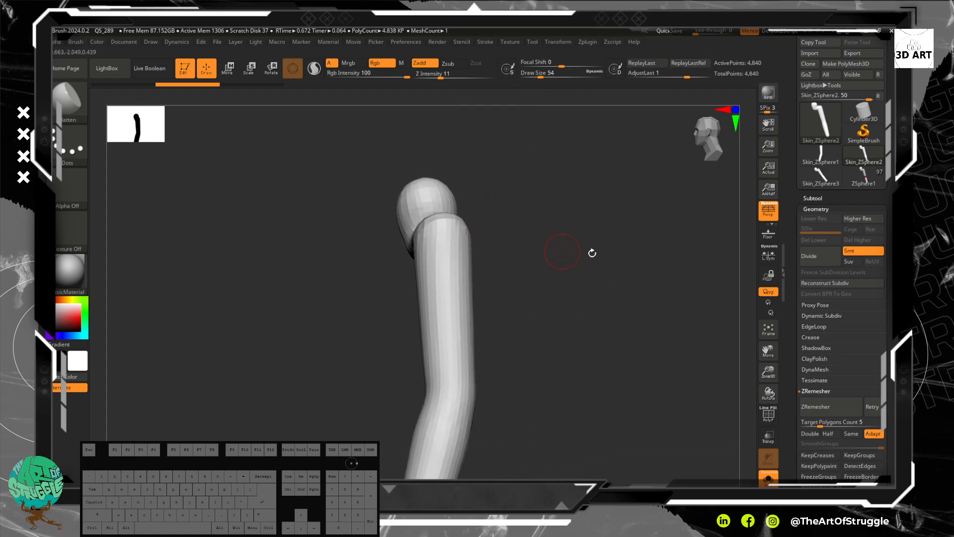
- Try dividing the remeshed limb to a higher subdivision level, and revert the division
{"action": "left_click", "coordinate": [805, 256]}
{"action": "key", "text": "shift"}
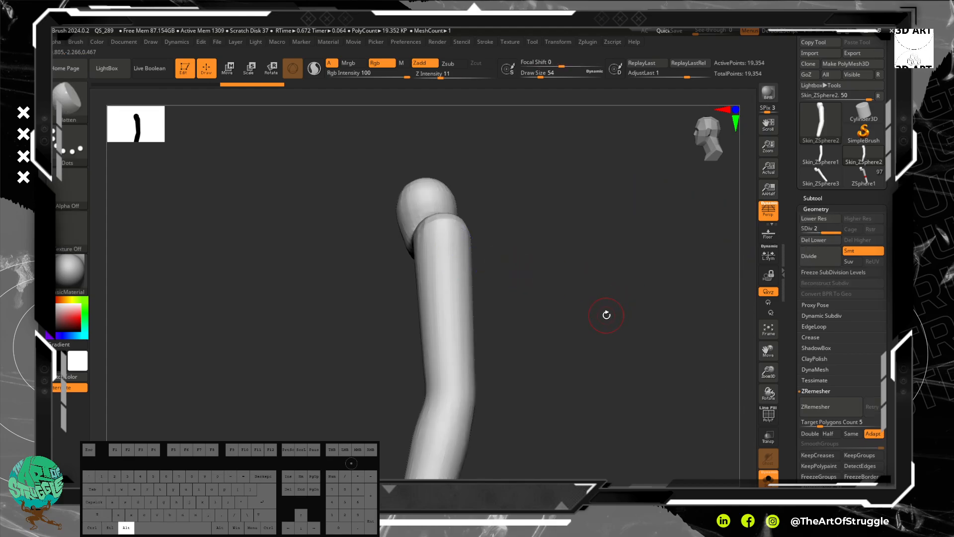
{"action": "key", "text": "shift+d"}
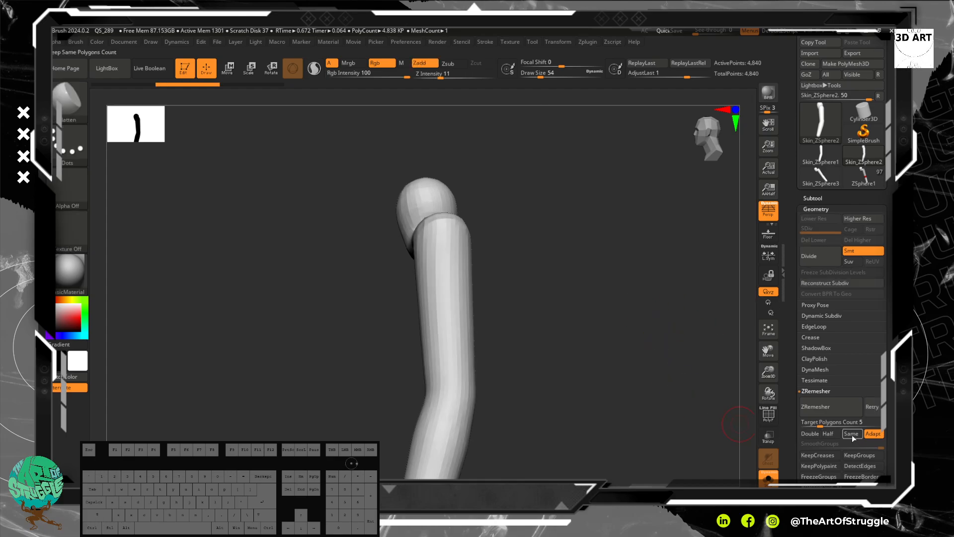
- ZRemesh the limb again with the Same polygon count option and show its polyframe to inspect the edge flow
{"action": "left_click", "coordinate": [851, 433]}
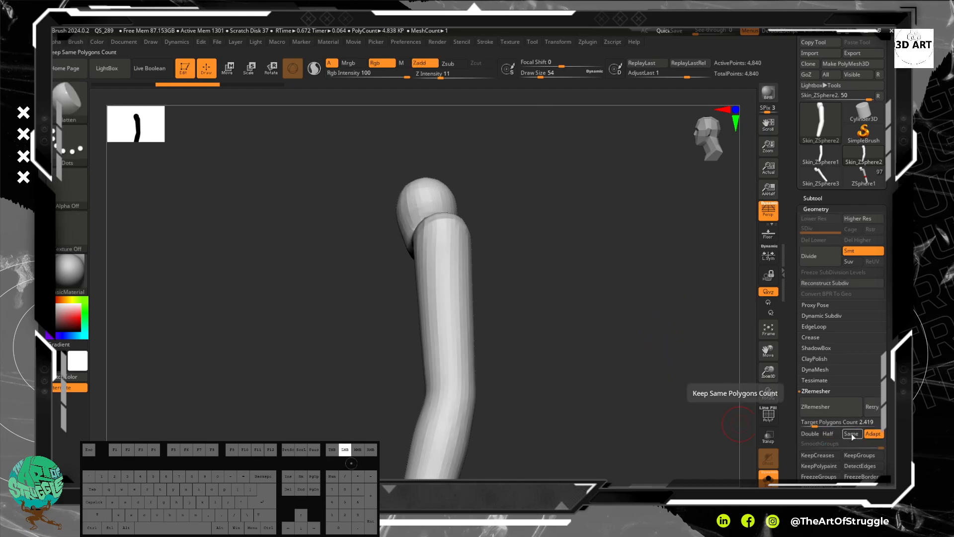
{"action": "left_click", "coordinate": [768, 417]}
{"action": "left_click", "coordinate": [769, 417]}
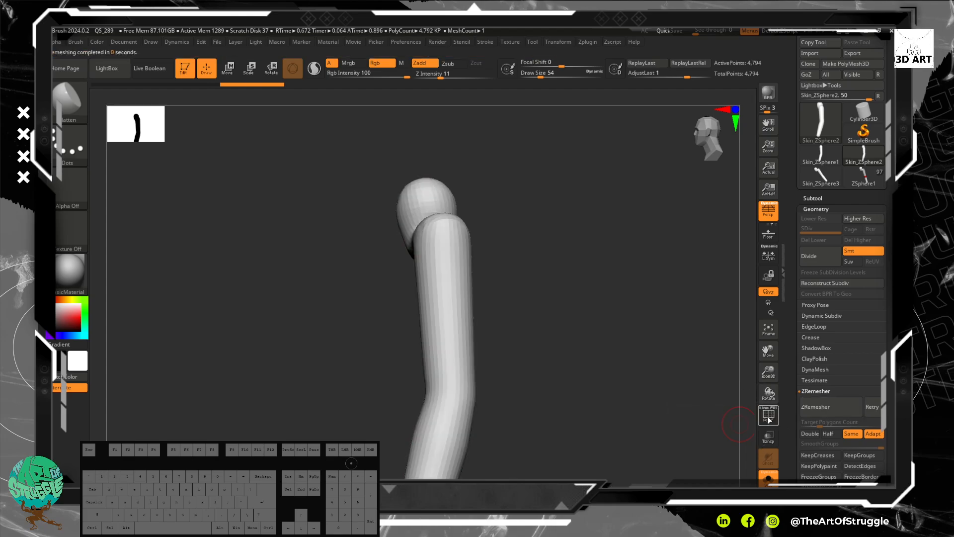
{"action": "left_click", "coordinate": [769, 419]}
{"action": "left_click_drag", "start_coordinate": [529, 382], "coordinate": [575, 383]}
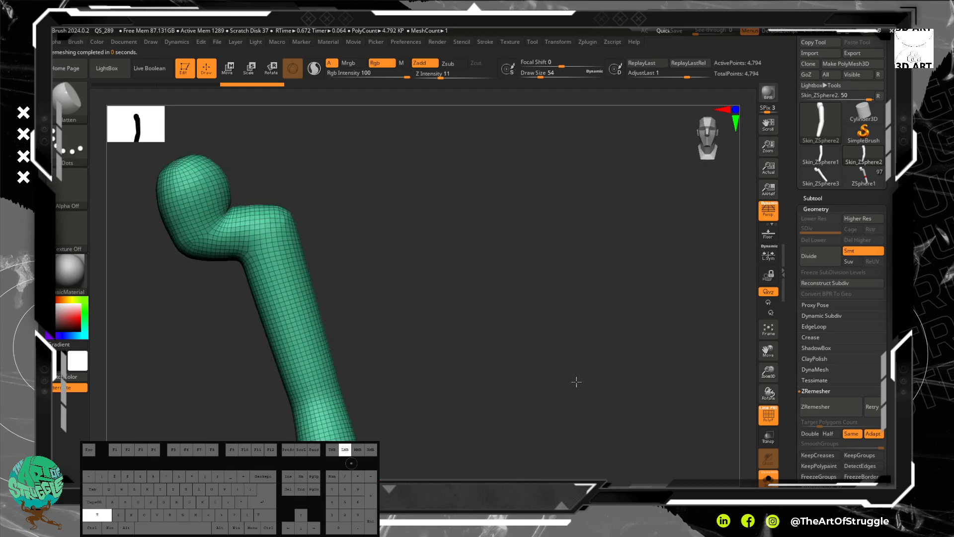
{"action": "left_click_drag", "start_coordinate": [466, 333], "coordinate": [682, 348], "text": "alt"}
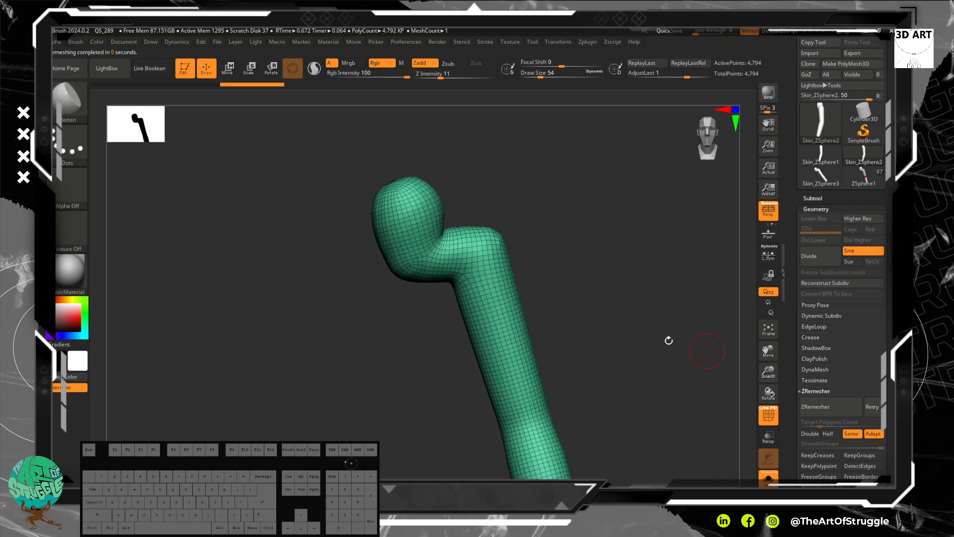
{"action": "left_click_drag", "start_coordinate": [601, 301], "coordinate": [590, 303]}
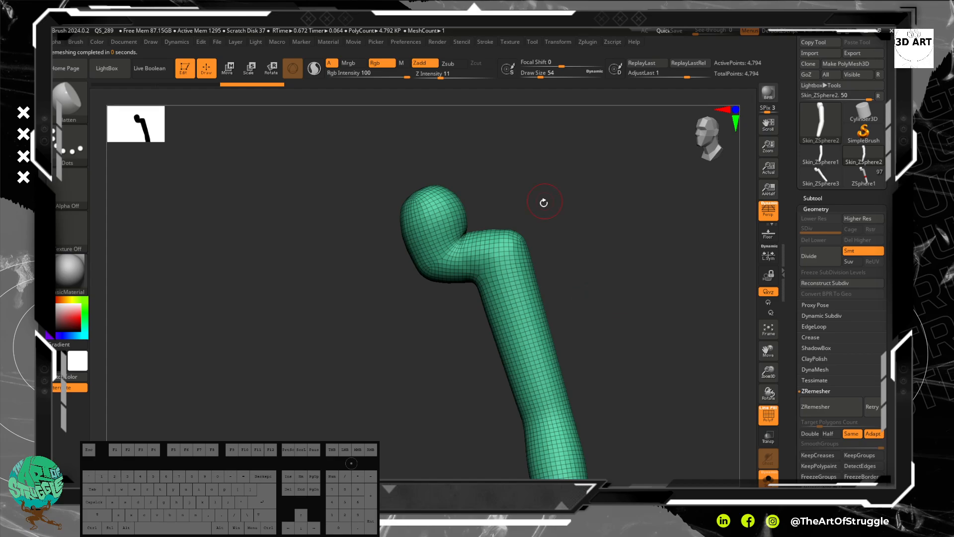
- Choose the DamStandard brush for carving and hide the limb's polyframe
{"action": "left_click_drag", "start_coordinate": [556, 259], "coordinate": [547, 271]}
{"action": "key", "text": "b"}
{"action": "key", "text": "s"}
{"action": "key", "text": "t"}
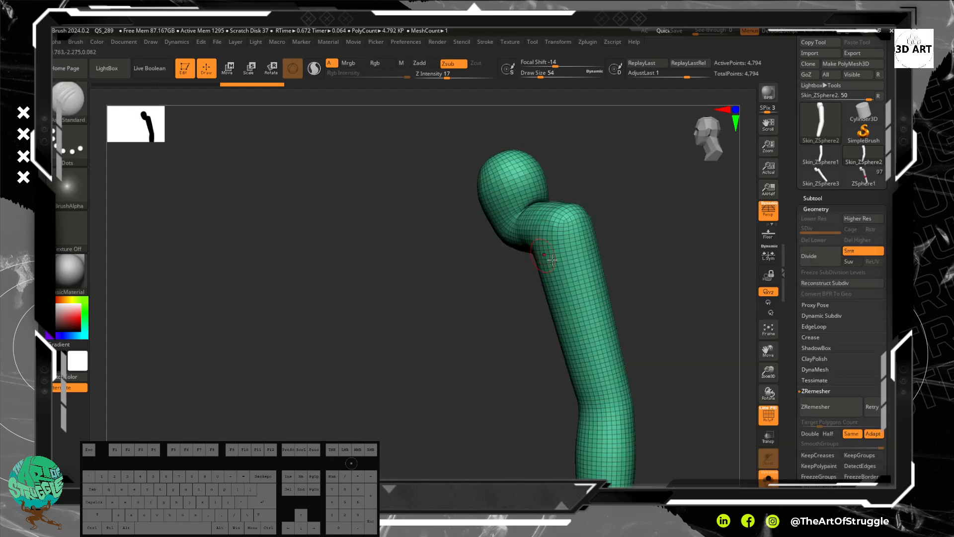
{"action": "left_click_drag", "start_coordinate": [653, 244], "coordinate": [584, 243]}
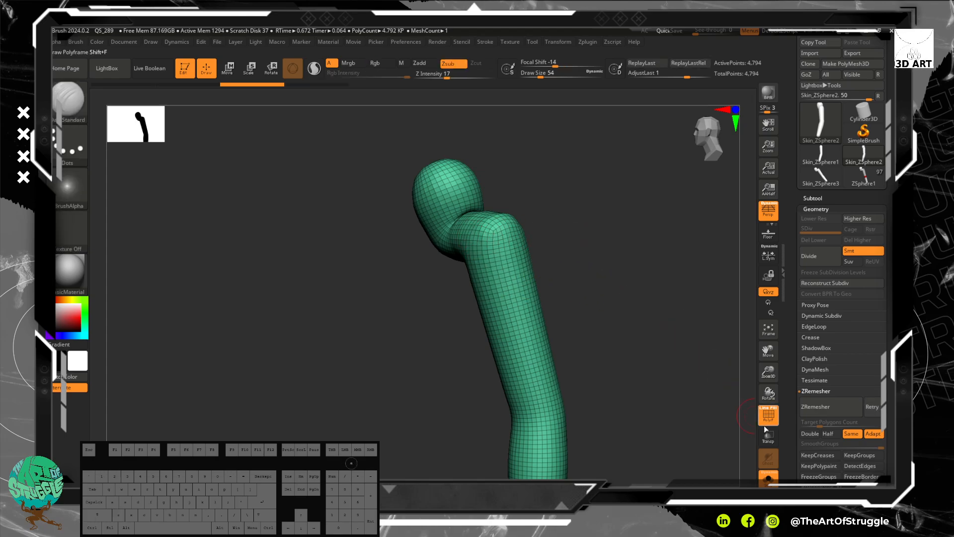
{"action": "key", "text": "shift+f"}
- Try carving a crease around the limb just below the upper bend with DamStandard, and undo the strokes
{"action": "mouse_move", "coordinate": [602, 278]}
{"action": "left_mouse_down"}
{"action": "mouse_move", "coordinate": [605, 228]}
{"action": "mouse_move", "coordinate": [607, 239]}
{"action": "mouse_move", "coordinate": [599, 237]}
{"action": "left_mouse_up"}
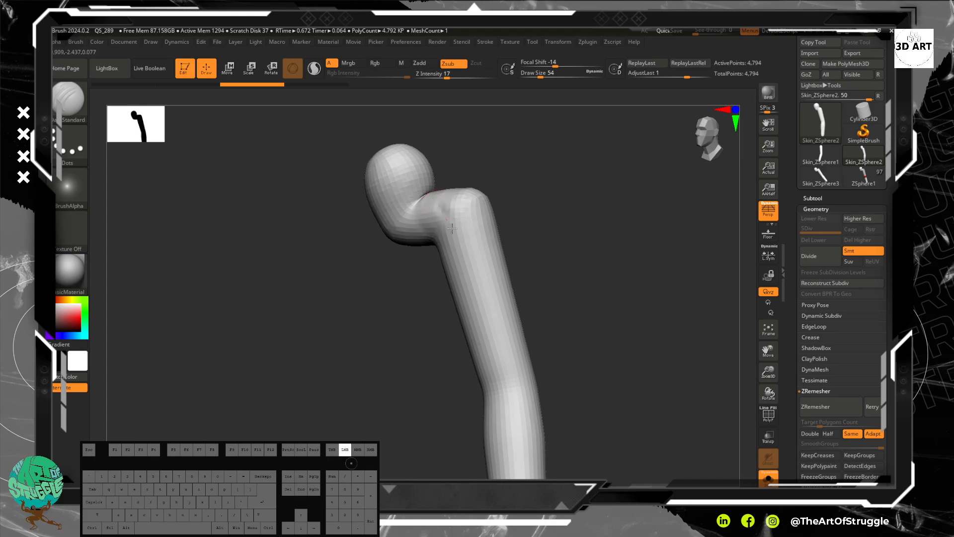
{"action": "mouse_move", "coordinate": [549, 239]}
{"action": "left_mouse_down"}
{"action": "mouse_move", "coordinate": [553, 266]}
{"action": "mouse_move", "coordinate": [517, 256]}
{"action": "mouse_move", "coordinate": [571, 245]}
{"action": "mouse_move", "coordinate": [567, 234]}
{"action": "left_mouse_up"}
{"action": "left_click_drag", "start_coordinate": [477, 200], "coordinate": [492, 208]}
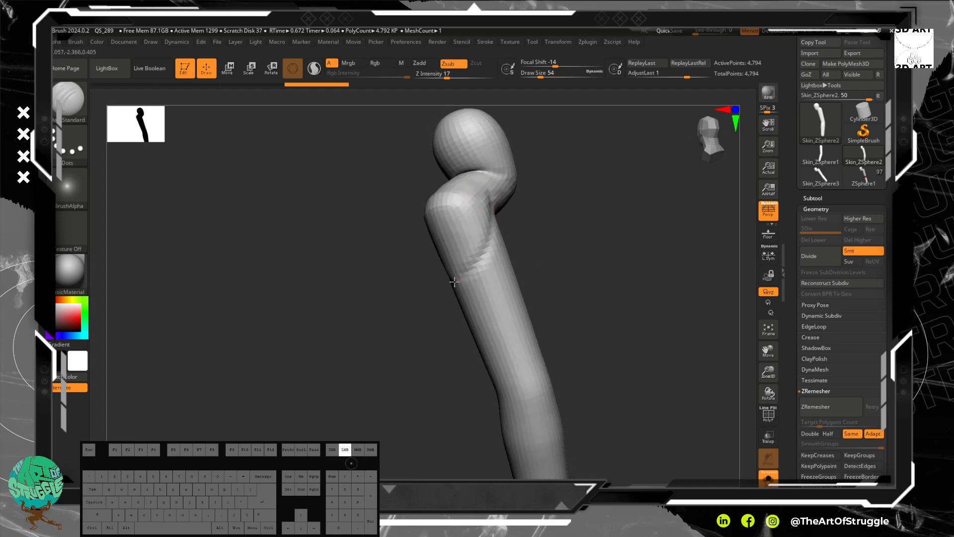
{"action": "left_click_drag", "start_coordinate": [455, 282], "coordinate": [451, 283]}
{"action": "mouse_move", "coordinate": [552, 238]}
{"action": "left_mouse_down"}
{"action": "mouse_move", "coordinate": [605, 207]}
{"action": "mouse_move", "coordinate": [589, 205]}
{"action": "left_mouse_up"}
{"action": "left_click_drag", "start_coordinate": [447, 214], "coordinate": [452, 229]}
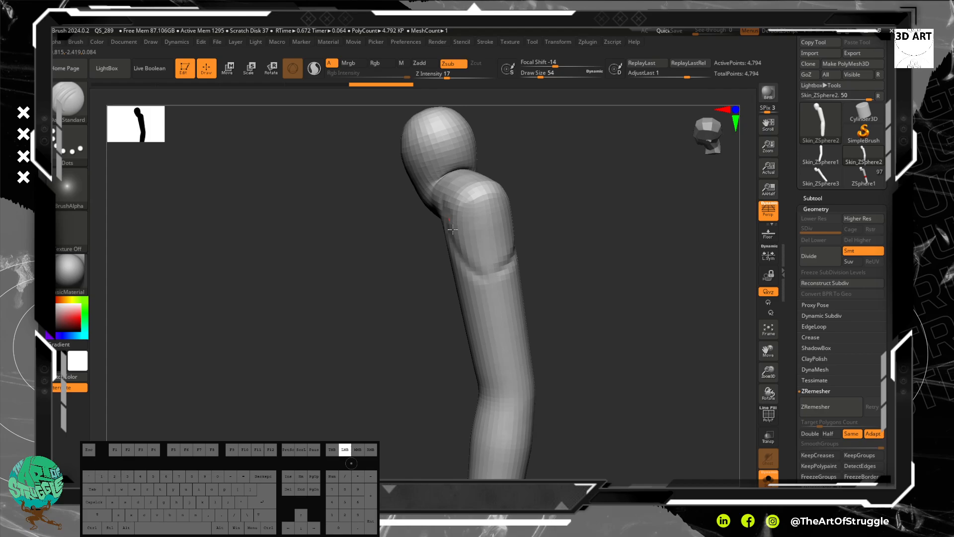
{"action": "key", "text": "ctrl+z"}
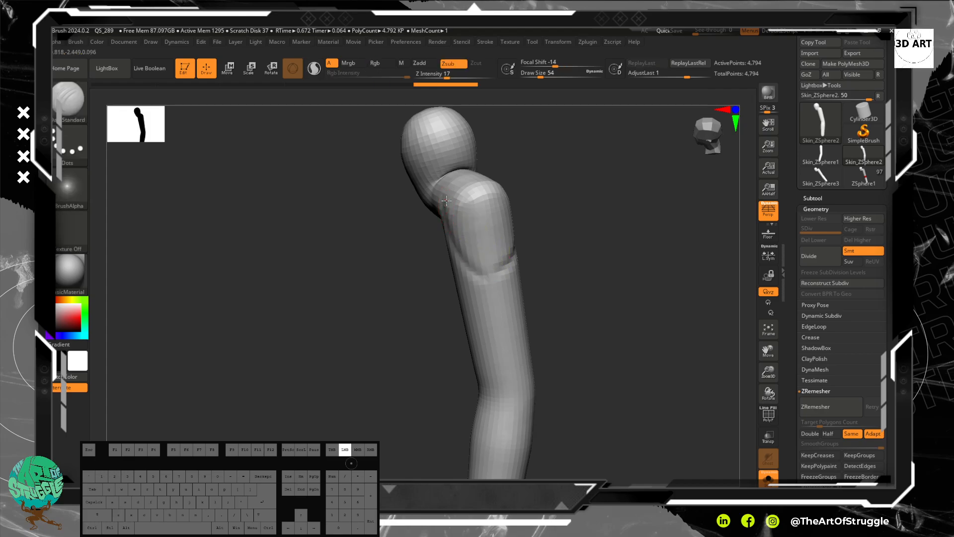
{"action": "key", "text": "ctrl+z"}
{"action": "key", "text": "ctrl+z"}
- Try carving a short crease beside the limb's upper bend, and undo it
{"action": "left_click_drag", "start_coordinate": [449, 208], "coordinate": [458, 234]}
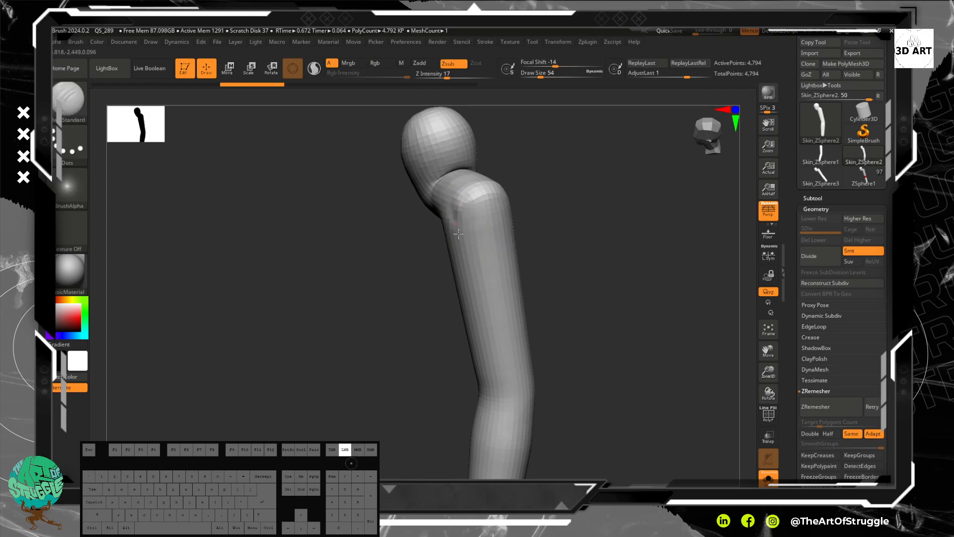
{"action": "left_click_drag", "start_coordinate": [490, 271], "coordinate": [498, 278]}
{"action": "key", "text": "ctrl+z"}
- Build up clay in the joint between the ball end and the limb's shaft with ClayBuildup
{"action": "mouse_move", "coordinate": [558, 253]}
{"action": "left_mouse_down", "text": "alt"}
{"action": "mouse_move", "coordinate": [565, 214]}
{"action": "mouse_move", "coordinate": [556, 226]}
{"action": "mouse_move", "coordinate": [582, 204]}
{"action": "mouse_move", "coordinate": [575, 199]}
{"action": "left_mouse_up", "text": "alt"}
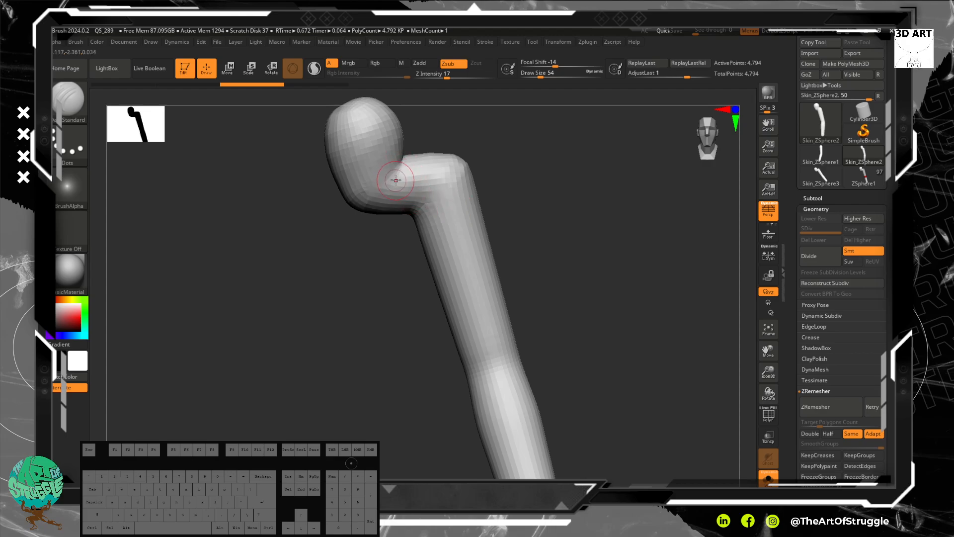
{"action": "key", "text": "b"}
{"action": "key", "text": "c"}
{"action": "key", "text": "b"}
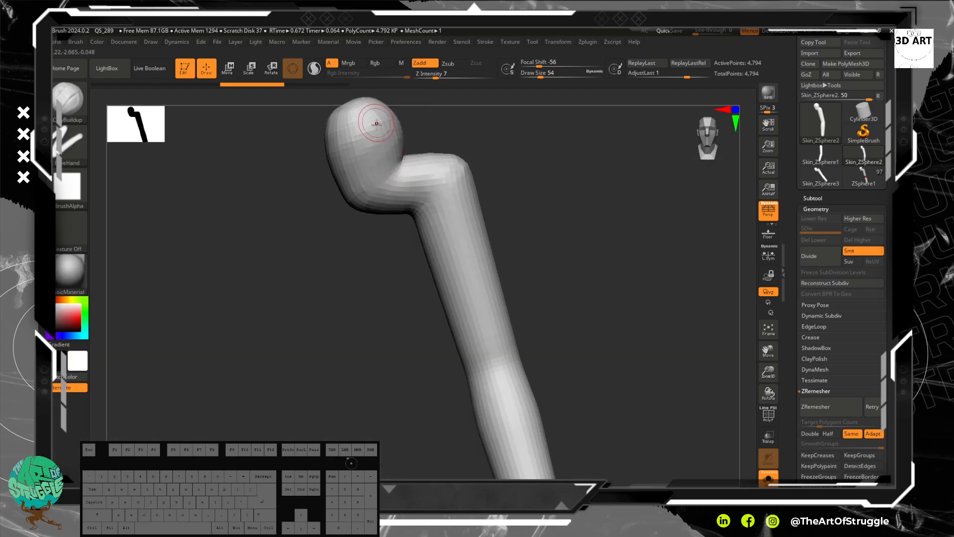
{"action": "left_click_drag", "start_coordinate": [516, 145], "coordinate": [492, 210]}
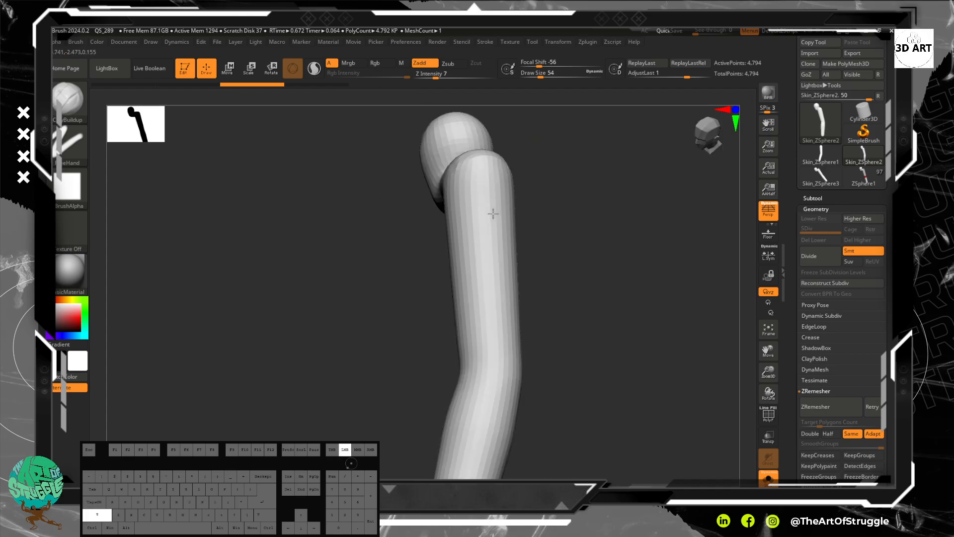
{"action": "left_click_drag", "start_coordinate": [567, 192], "coordinate": [558, 293]}
{"action": "left_click_drag", "start_coordinate": [499, 260], "coordinate": [511, 246]}
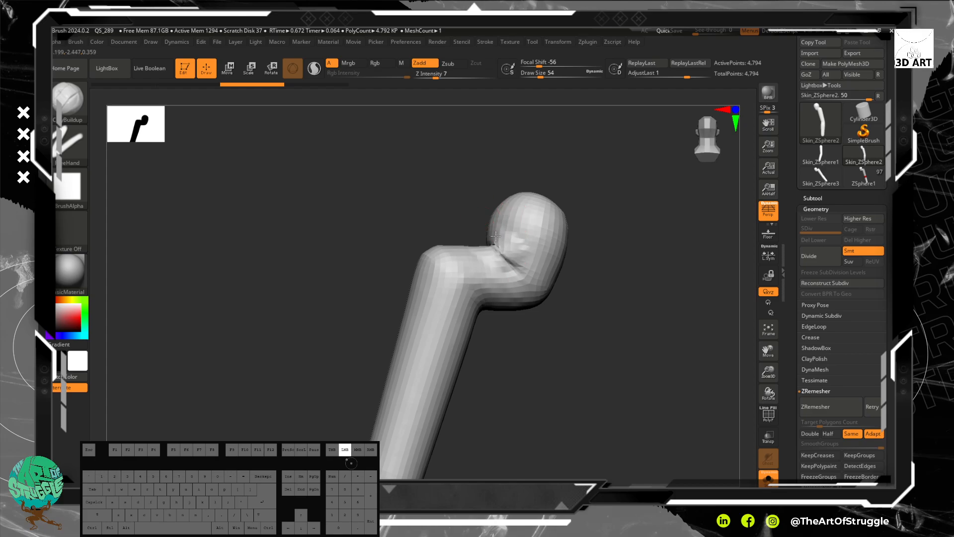
{"action": "left_click_drag", "start_coordinate": [542, 343], "coordinate": [612, 367]}
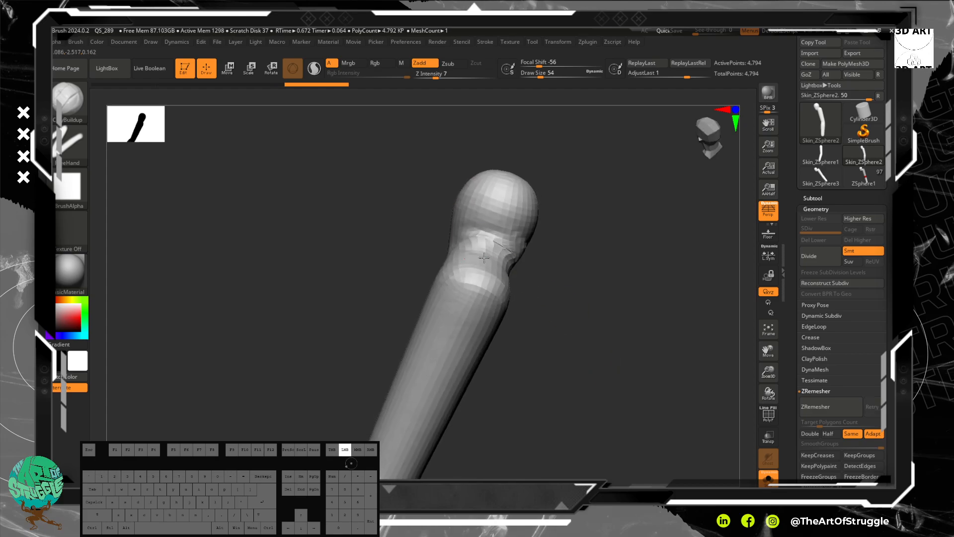
- Smooth the new clay at the joint and add more around the ball end's neck
{"action": "key", "text": "shift"}
{"action": "mouse_move", "coordinate": [571, 275]}
{"action": "left_mouse_down"}
{"action": "mouse_move", "coordinate": [569, 341]}
{"action": "mouse_move", "coordinate": [571, 327]}
{"action": "mouse_move", "coordinate": [561, 327]}
{"action": "left_mouse_up"}
{"action": "mouse_move", "coordinate": [504, 313]}
{"action": "left_mouse_down"}
{"action": "mouse_move", "coordinate": [437, 297]}
{"action": "mouse_move", "coordinate": [447, 323]}
{"action": "mouse_move", "coordinate": [517, 343]}
{"action": "mouse_move", "coordinate": [454, 310]}
{"action": "mouse_move", "coordinate": [502, 309]}
{"action": "left_mouse_up"}
{"action": "left_click_drag", "start_coordinate": [586, 313], "coordinate": [649, 317]}
{"action": "mouse_move", "coordinate": [602, 283]}
{"action": "left_mouse_down", "text": "alt"}
{"action": "mouse_move", "coordinate": [429, 281]}
{"action": "mouse_move", "coordinate": [516, 309]}
{"action": "left_mouse_up", "text": "alt"}
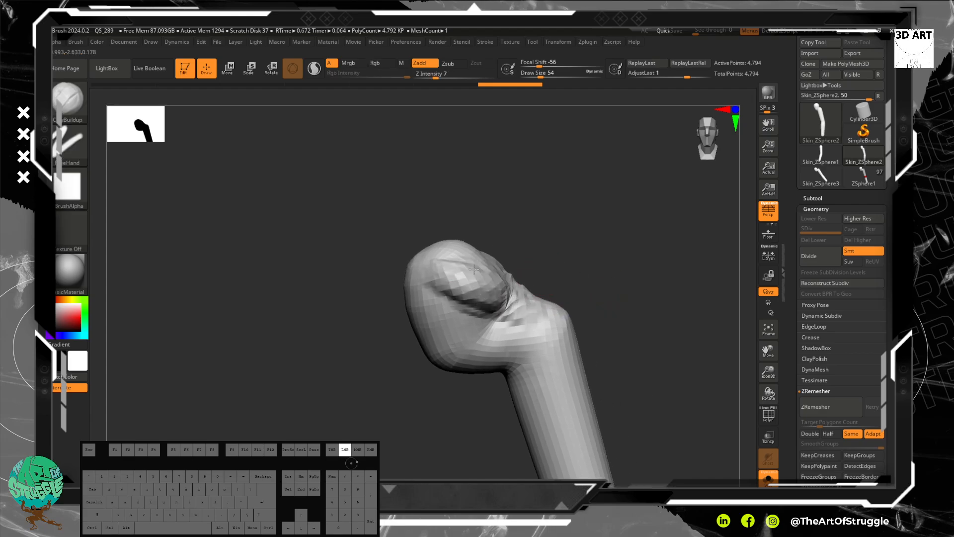
- Smooth the ridge on the ball end and carve its side inward with subtractive ClayBuildup strokes
{"action": "mouse_move", "coordinate": [474, 269]}
{"action": "left_mouse_down", "text": "shift"}
{"action": "mouse_move", "coordinate": [486, 292]}
{"action": "mouse_move", "coordinate": [449, 296]}
{"action": "left_mouse_up", "text": "shift"}
{"action": "left_click_drag", "start_coordinate": [455, 291], "coordinate": [494, 283], "text": "alt"}
{"action": "left_click_drag", "start_coordinate": [579, 279], "coordinate": [594, 222], "text": "alt"}
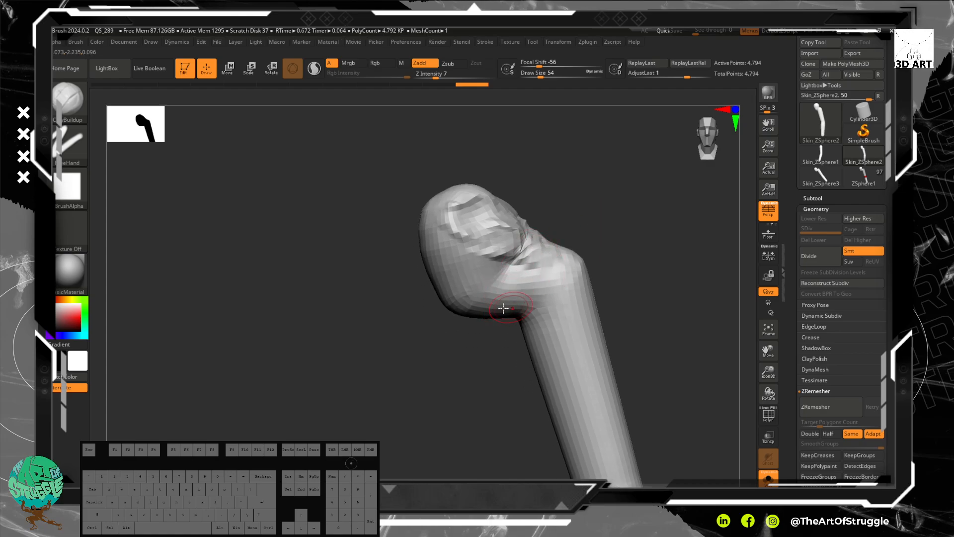
- Choose the Move brush at draw size 146 and pull the ball end's underside downward
{"action": "key", "text": "b"}
{"action": "key", "text": "m"}
{"action": "key", "text": "v"}
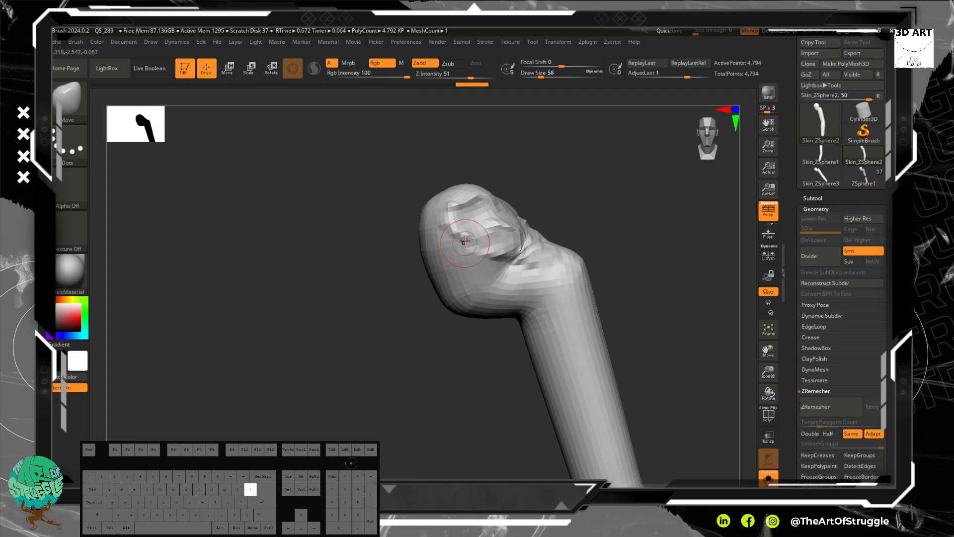
{"action": "key", "text": "bracketright"}
{"action": "key", "text": "bracketright"}
{"action": "key", "text": "bracketright"}
{"action": "key", "text": "bracketright"}
{"action": "key", "text": "bracketright"}
{"action": "key", "text": "bracketright"}
{"action": "key", "text": "bracketright"}
{"action": "key", "text": "bracketright"}
{"action": "left_click_drag", "start_coordinate": [461, 306], "coordinate": [445, 337]}
{"action": "left_click_drag", "start_coordinate": [455, 321], "coordinate": [446, 357]}
{"action": "left_click_drag", "start_coordinate": [483, 331], "coordinate": [493, 346]}
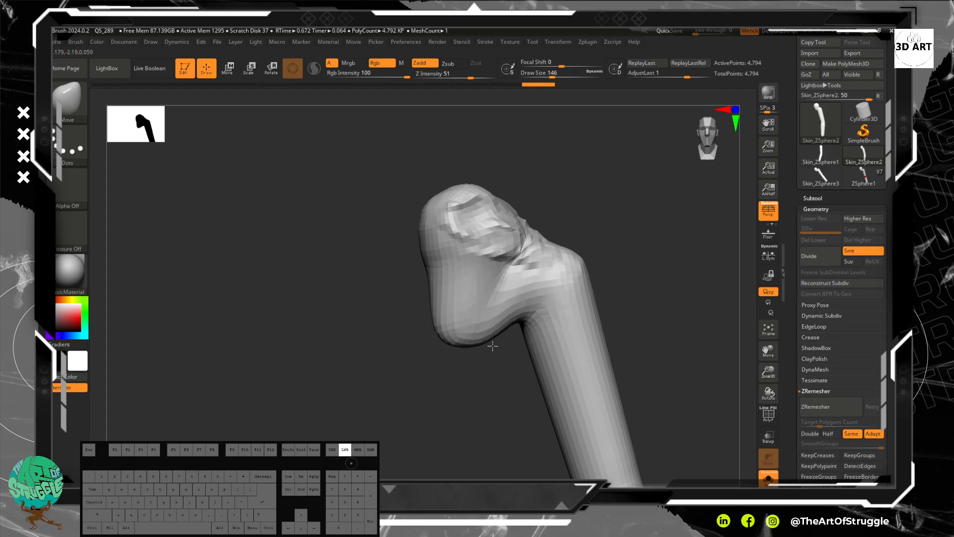
- Pull the outer side of the ball end away from the shaft to widen the limb's head
{"action": "left_click_drag", "start_coordinate": [432, 261], "coordinate": [394, 270]}
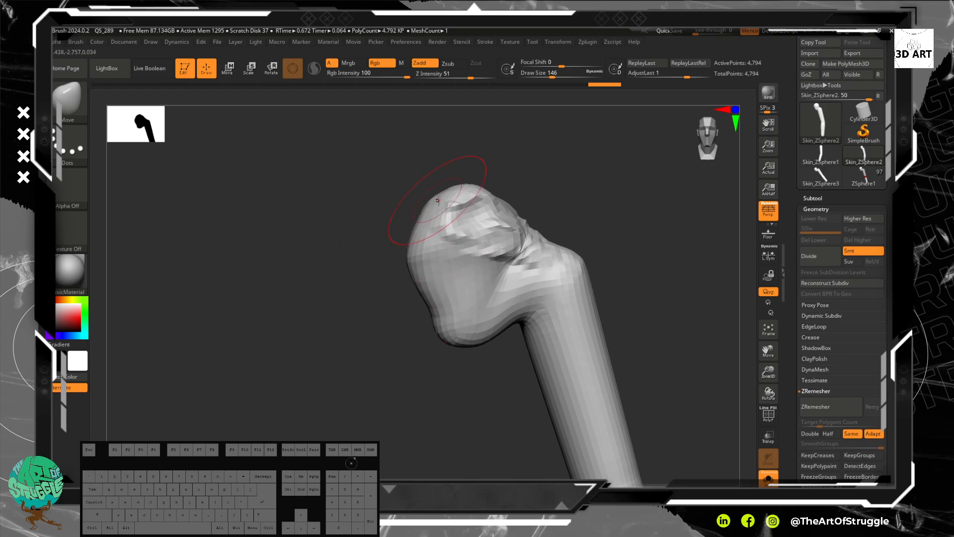
{"action": "left_click_drag", "start_coordinate": [439, 197], "coordinate": [384, 192]}
{"action": "left_click_drag", "start_coordinate": [411, 254], "coordinate": [373, 251]}
{"action": "left_click_drag", "start_coordinate": [429, 305], "coordinate": [382, 323]}
{"action": "left_click_drag", "start_coordinate": [467, 351], "coordinate": [440, 348]}
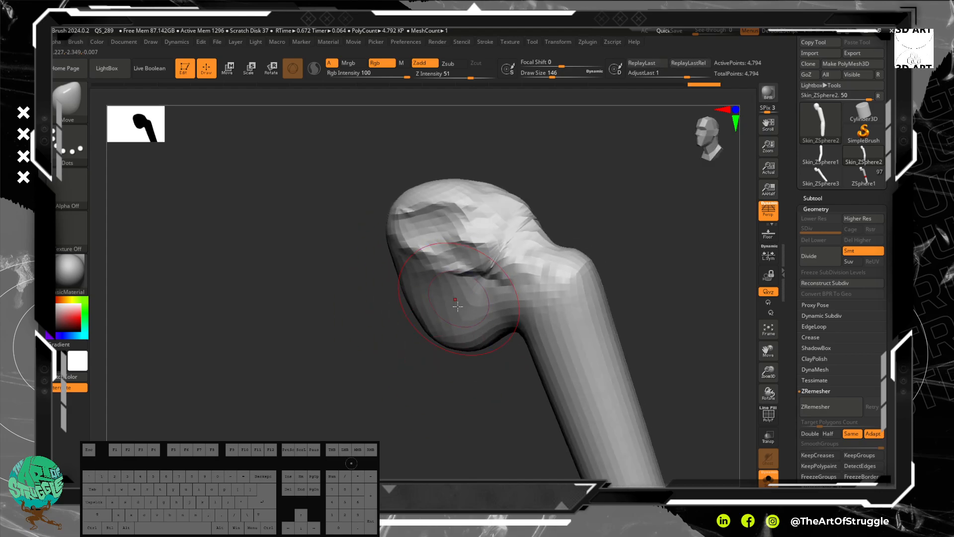
- Smooth the rough clay marks across the widened head and its neck
{"action": "mouse_move", "coordinate": [444, 249]}
{"action": "left_mouse_down", "text": "shift"}
{"action": "mouse_move", "coordinate": [470, 237]}
{"action": "mouse_move", "coordinate": [467, 216]}
{"action": "left_mouse_up", "text": "shift"}
{"action": "mouse_move", "coordinate": [572, 209]}
{"action": "left_mouse_down"}
{"action": "mouse_move", "coordinate": [611, 219]}
{"action": "mouse_move", "coordinate": [587, 259]}
{"action": "left_mouse_up"}
{"action": "left_click_drag", "start_coordinate": [489, 203], "coordinate": [432, 258], "text": "shift"}
{"action": "left_click_drag", "start_coordinate": [303, 278], "coordinate": [470, 236]}
{"action": "mouse_move", "coordinate": [571, 330]}
{"action": "left_mouse_down", "text": "shift"}
{"action": "mouse_move", "coordinate": [538, 234]}
{"action": "mouse_move", "coordinate": [589, 263]}
{"action": "left_mouse_up", "text": "shift"}
- Pull the head's outline outward with the Move brush from several viewing angles to make it fuller
{"action": "left_click_drag", "start_coordinate": [564, 217], "coordinate": [598, 225]}
{"action": "left_click_drag", "start_coordinate": [499, 172], "coordinate": [521, 123]}
{"action": "mouse_move", "coordinate": [450, 158]}
{"action": "left_mouse_down"}
{"action": "mouse_move", "coordinate": [439, 114]}
{"action": "mouse_move", "coordinate": [492, 159]}
{"action": "mouse_move", "coordinate": [539, 167]}
{"action": "mouse_move", "coordinate": [553, 182]}
{"action": "left_mouse_up"}
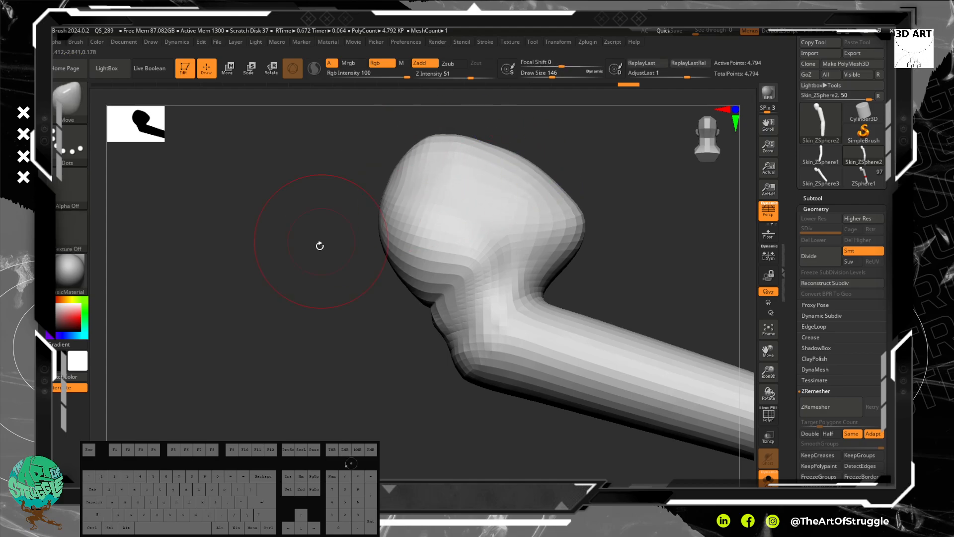
{"action": "mouse_move", "coordinate": [319, 245]}
{"action": "left_mouse_down", "text": "shift"}
{"action": "mouse_move", "coordinate": [386, 179]}
{"action": "mouse_move", "coordinate": [417, 181]}
{"action": "mouse_move", "coordinate": [405, 165]}
{"action": "left_mouse_up", "text": "shift"}
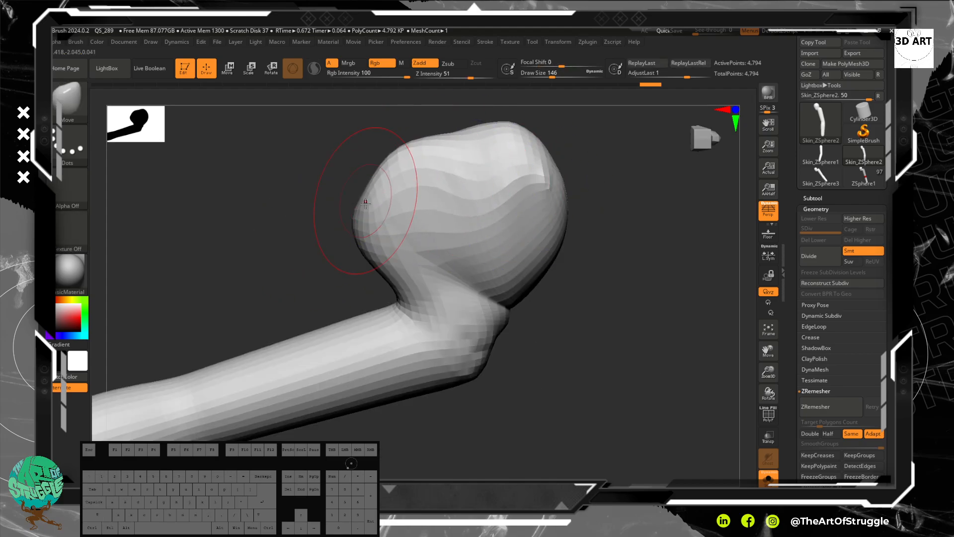
{"action": "left_click_drag", "start_coordinate": [367, 212], "coordinate": [334, 187]}
{"action": "mouse_move", "coordinate": [470, 148]}
{"action": "left_mouse_down"}
{"action": "mouse_move", "coordinate": [451, 105]}
{"action": "mouse_move", "coordinate": [463, 102]}
{"action": "left_mouse_up"}
{"action": "mouse_move", "coordinate": [535, 175]}
{"action": "left_mouse_down"}
{"action": "mouse_move", "coordinate": [570, 158]}
{"action": "mouse_move", "coordinate": [561, 155]}
{"action": "left_mouse_up"}
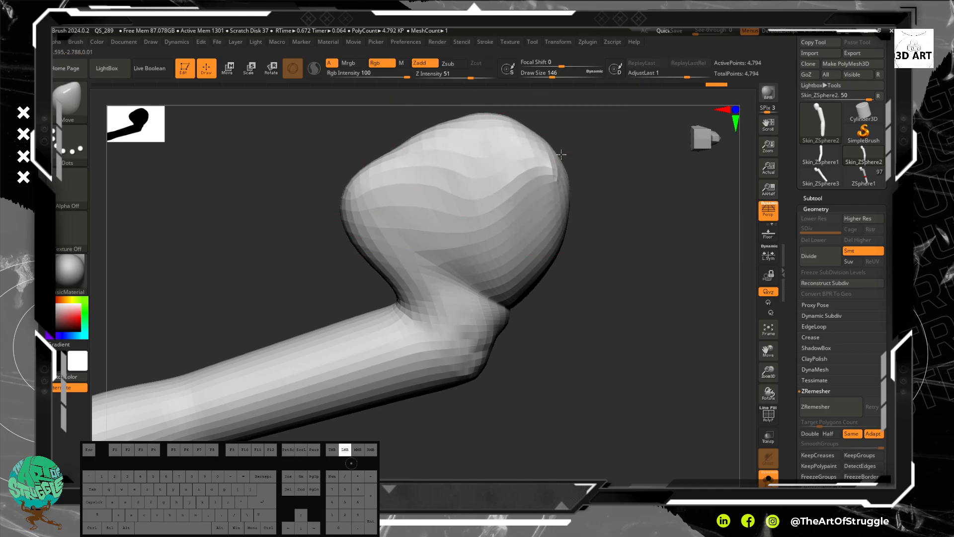
- Return to the front view and smooth the bump where the head meets the shaft
{"action": "mouse_move", "coordinate": [614, 239]}
{"action": "left_mouse_down"}
{"action": "mouse_move", "coordinate": [627, 273]}
{"action": "mouse_move", "coordinate": [635, 255]}
{"action": "left_mouse_up"}
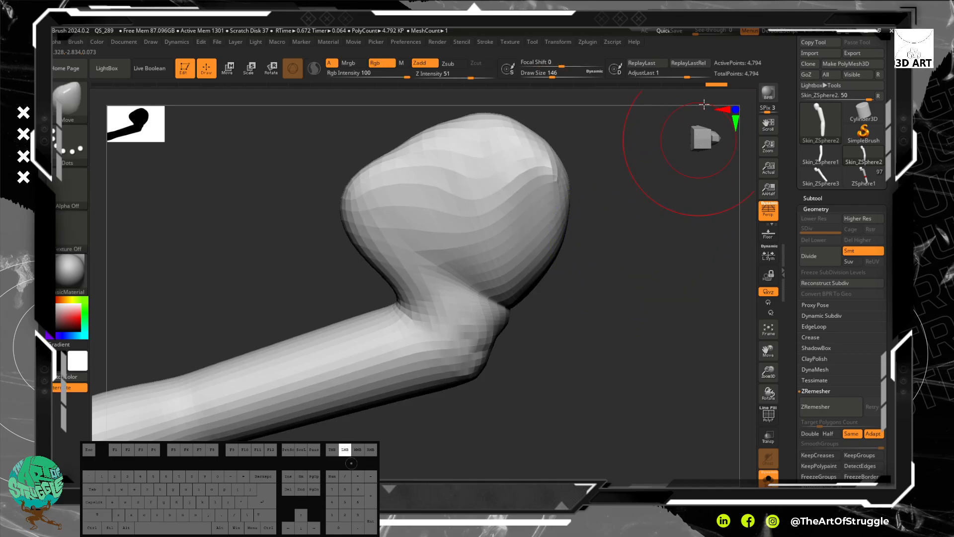
{"action": "mouse_move", "coordinate": [705, 128]}
{"action": "left_mouse_down"}
{"action": "mouse_move", "coordinate": [700, 183]}
{"action": "mouse_move", "coordinate": [683, 134]}
{"action": "mouse_move", "coordinate": [706, 114]}
{"action": "left_mouse_up"}
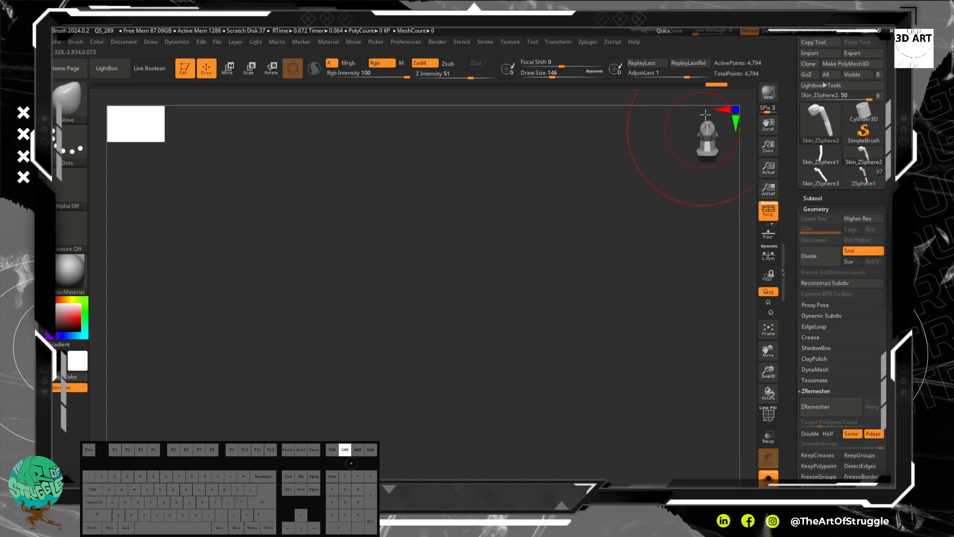
{"action": "key", "text": "f"}
{"action": "mouse_move", "coordinate": [552, 256]}
{"action": "left_mouse_down", "text": "alt"}
{"action": "mouse_move", "coordinate": [542, 193]}
{"action": "mouse_move", "coordinate": [564, 246]}
{"action": "mouse_move", "coordinate": [602, 264]}
{"action": "mouse_move", "coordinate": [586, 241]}
{"action": "left_mouse_up", "text": "alt"}
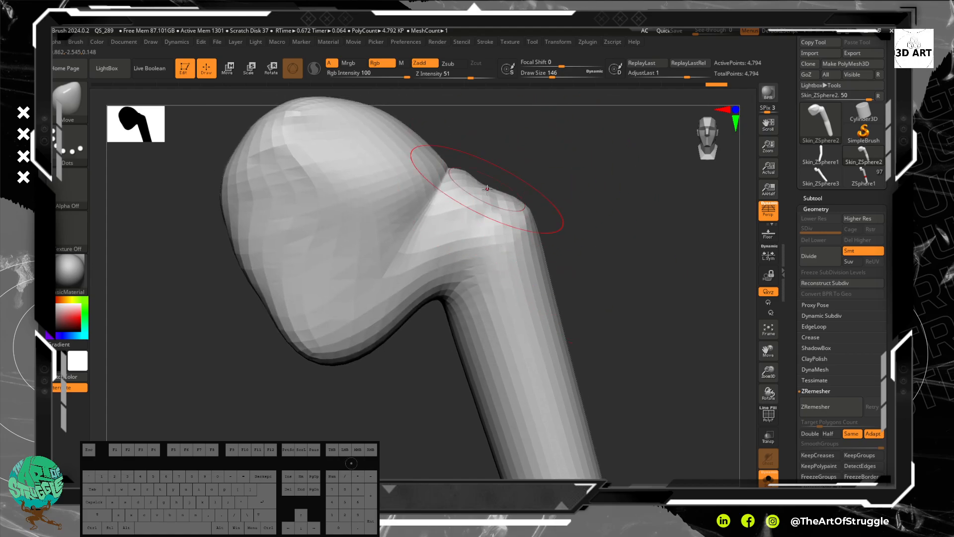
{"action": "mouse_move", "coordinate": [498, 199]}
{"action": "left_mouse_down", "text": "shift"}
{"action": "mouse_move", "coordinate": [464, 199]}
{"action": "mouse_move", "coordinate": [428, 180]}
{"action": "mouse_move", "coordinate": [437, 139]}
{"action": "mouse_move", "coordinate": [458, 170]}
{"action": "mouse_move", "coordinate": [406, 178]}
{"action": "mouse_move", "coordinate": [453, 169]}
{"action": "left_mouse_up", "text": "shift"}
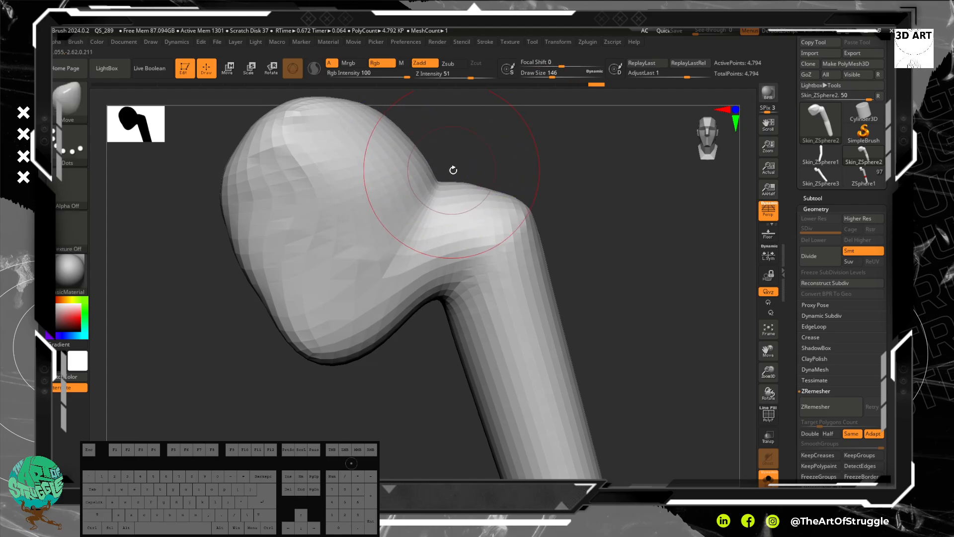
- Fill the notch between head and shaft with ClayBuildup and smooth the added clay
{"action": "key", "text": "b"}
{"action": "key", "text": "c"}
{"action": "key", "text": "b"}
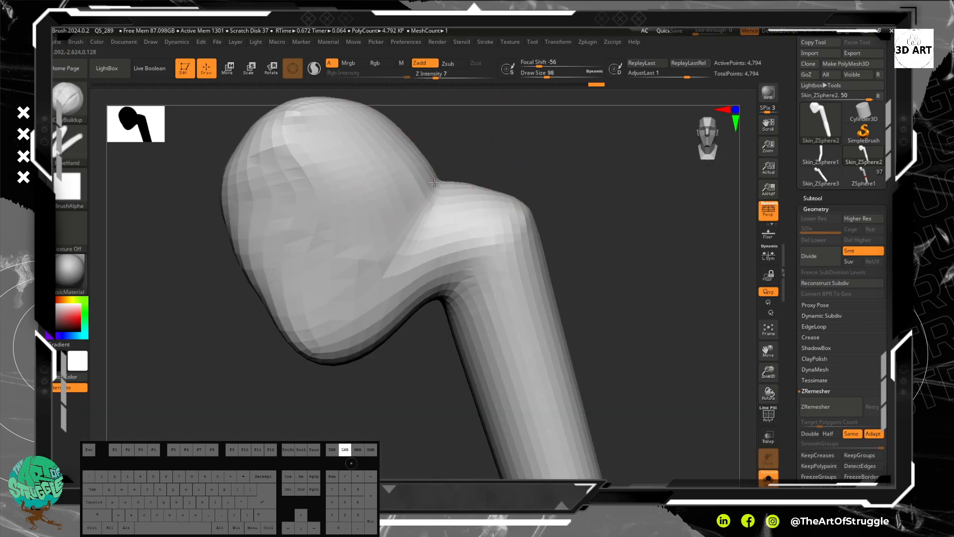
{"action": "left_click_drag", "start_coordinate": [426, 181], "coordinate": [432, 187]}
{"action": "left_click_drag", "start_coordinate": [497, 134], "coordinate": [542, 182]}
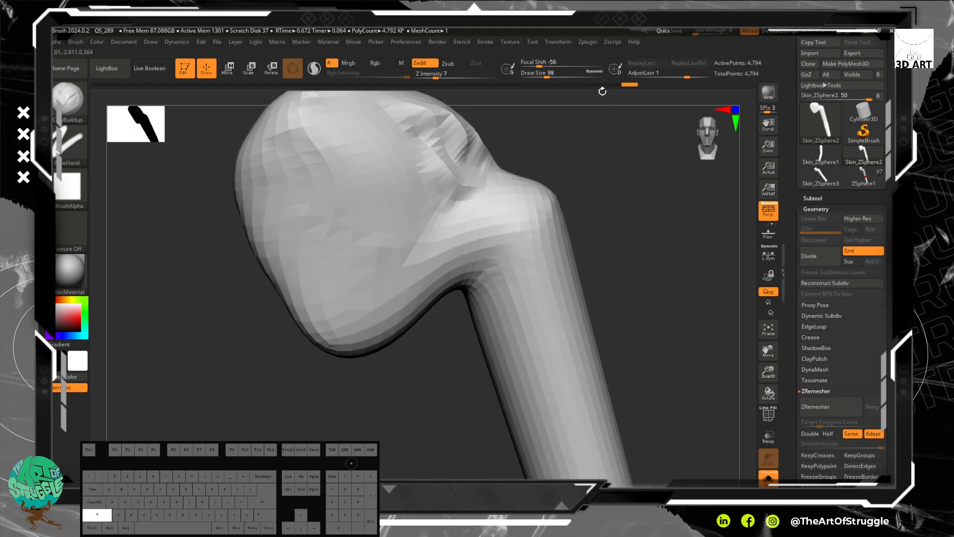
{"action": "key", "text": "shift"}
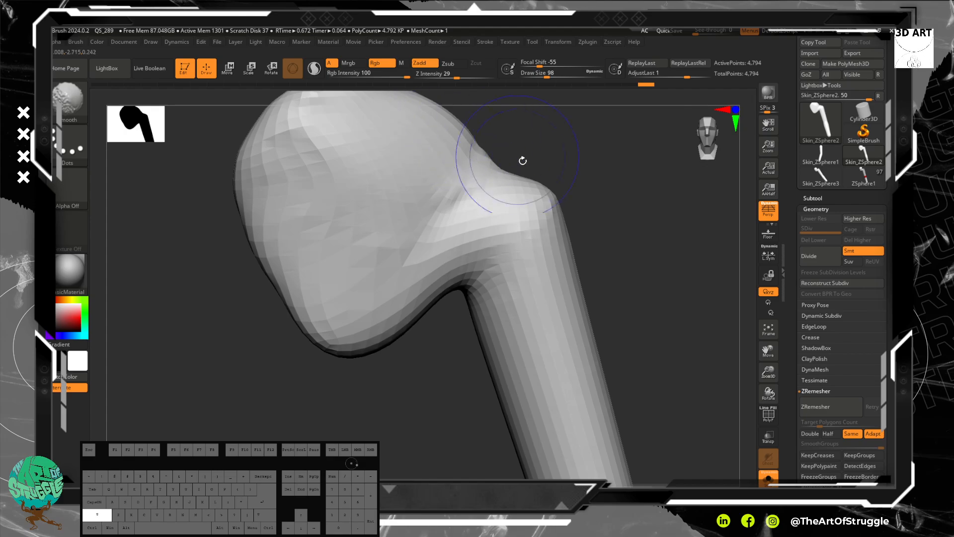
{"action": "mouse_move", "coordinate": [444, 162]}
{"action": "left_mouse_down"}
{"action": "mouse_move", "coordinate": [428, 137]}
{"action": "mouse_move", "coordinate": [437, 149]}
{"action": "left_mouse_up"}
{"action": "key", "text": "ctrl+z"}
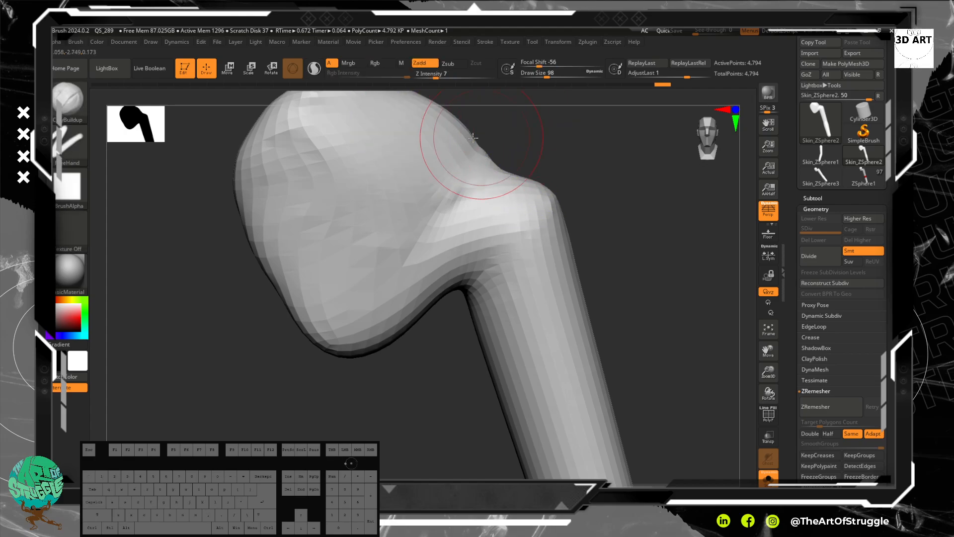
- Carve one groove down and one across the head's front face with DamStandard, and smooth them
{"action": "key", "text": "b"}
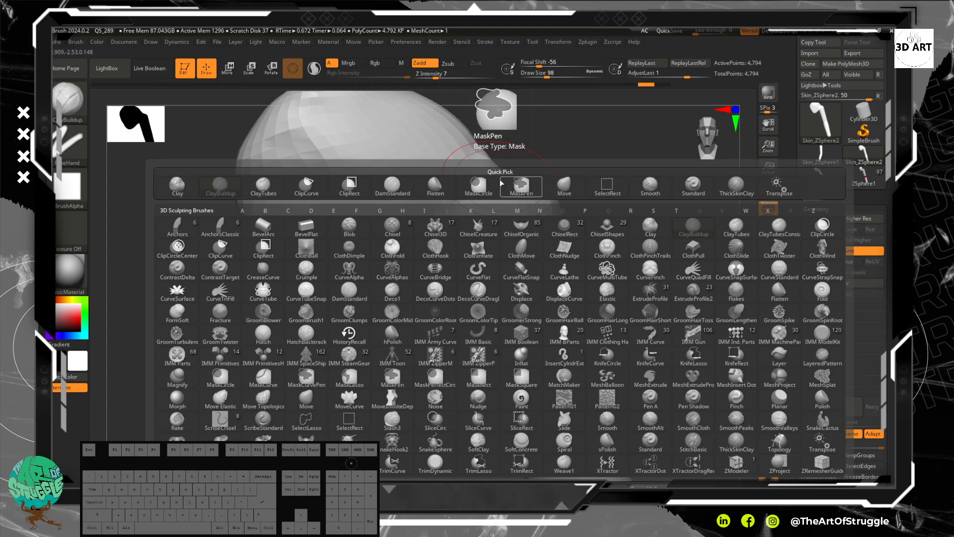
{"action": "key", "text": "s"}
{"action": "key", "text": "t"}
{"action": "left_click_drag", "start_coordinate": [567, 140], "coordinate": [574, 206], "text": "alt"}
{"action": "mouse_move", "coordinate": [415, 171]}
{"action": "left_mouse_down"}
{"action": "mouse_move", "coordinate": [407, 253]}
{"action": "mouse_move", "coordinate": [392, 180]}
{"action": "mouse_move", "coordinate": [402, 268]}
{"action": "left_mouse_up"}
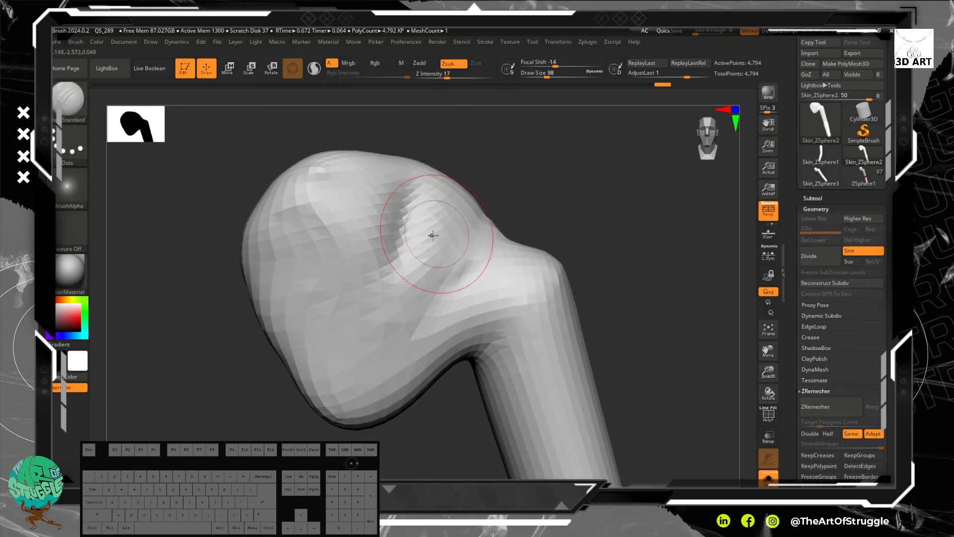
{"action": "left_click_drag", "start_coordinate": [481, 253], "coordinate": [313, 275]}
{"action": "left_click_drag", "start_coordinate": [456, 264], "coordinate": [357, 278]}
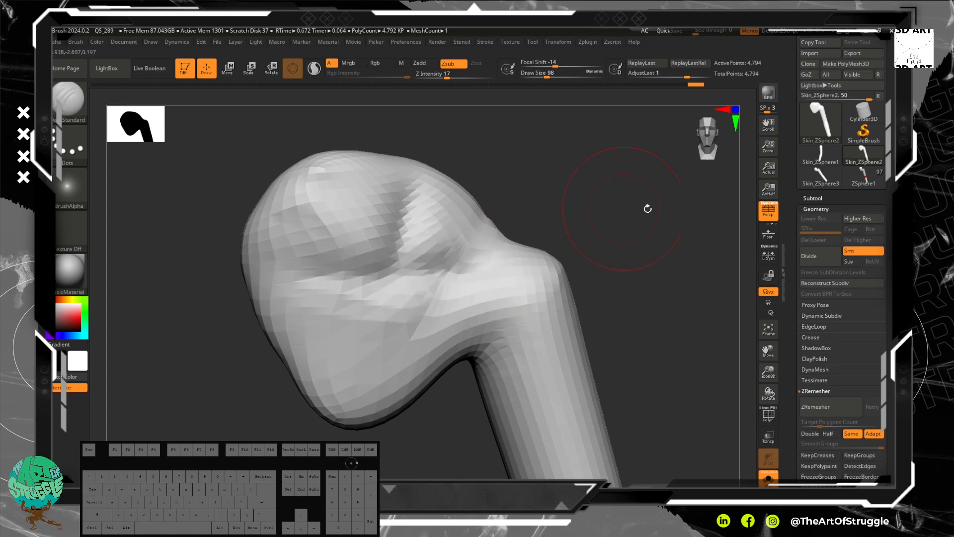
{"action": "mouse_move", "coordinate": [423, 199]}
{"action": "left_mouse_down", "text": "shift"}
{"action": "mouse_move", "coordinate": [387, 239]}
{"action": "mouse_move", "coordinate": [309, 239]}
{"action": "mouse_move", "coordinate": [388, 303]}
{"action": "mouse_move", "coordinate": [383, 224]}
{"action": "left_mouse_up", "text": "shift"}
{"action": "left_click_drag", "start_coordinate": [555, 194], "coordinate": [519, 214]}
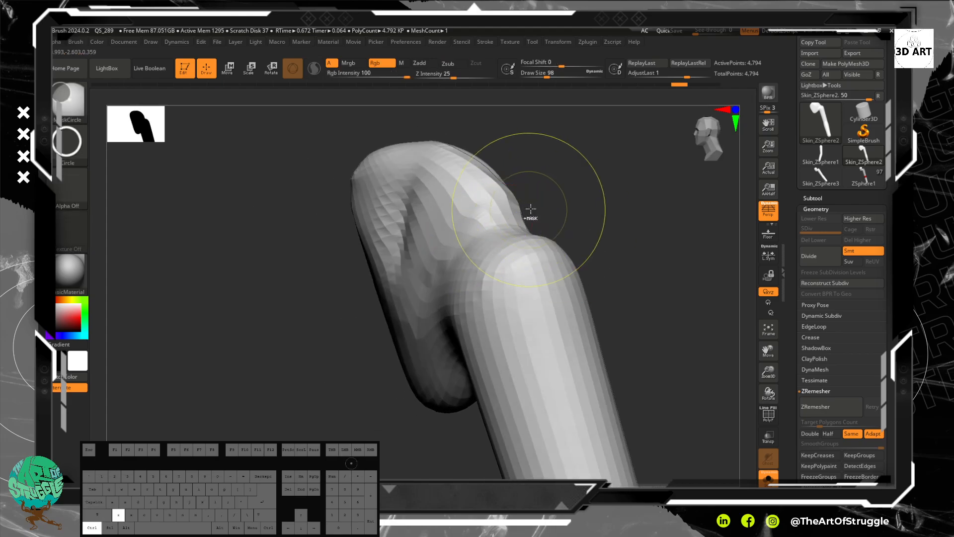
- ZRemesh the sculpted limb with the Same polygon count option and show its polyframe
{"action": "left_click_drag", "start_coordinate": [841, 480], "coordinate": [842, 259]}
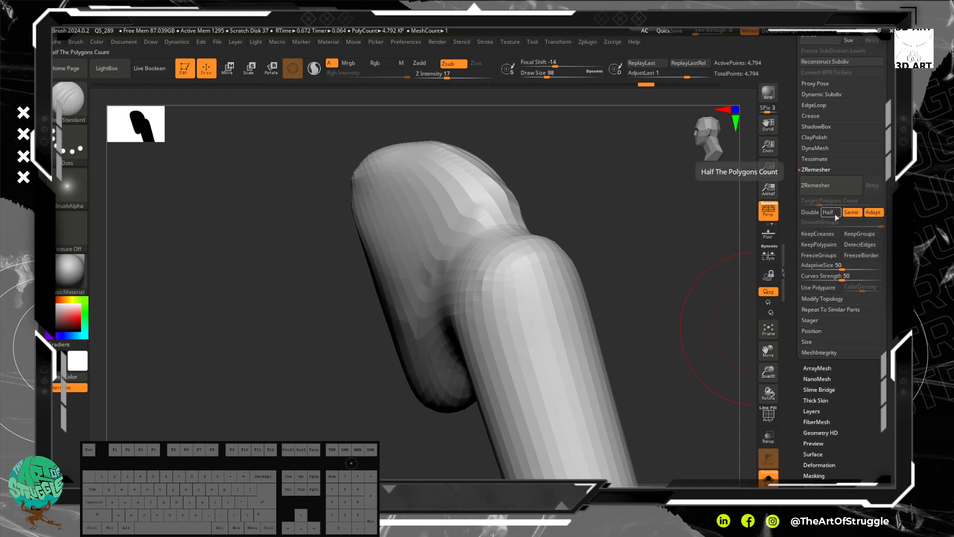
{"action": "left_click", "coordinate": [828, 186]}
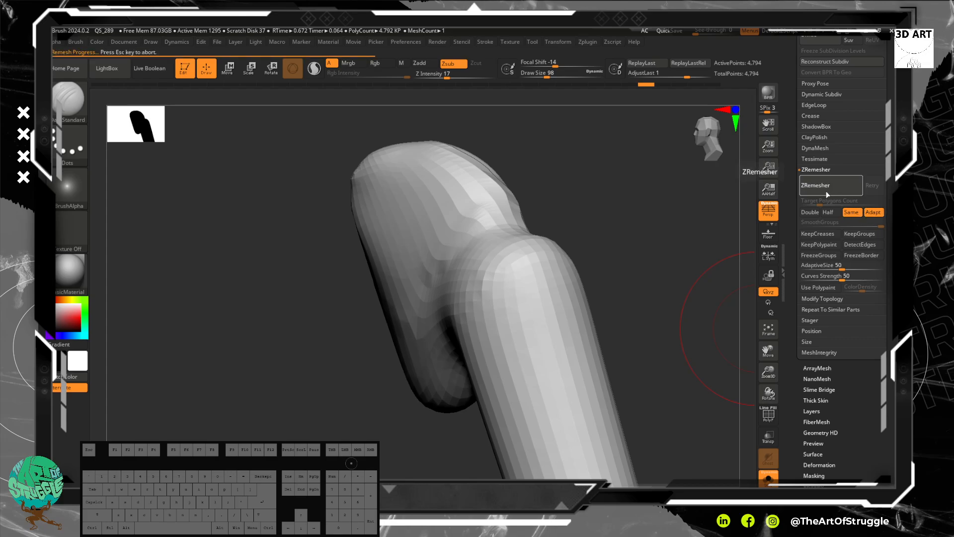
{"action": "left_click_drag", "start_coordinate": [653, 207], "coordinate": [643, 205], "text": "shift"}
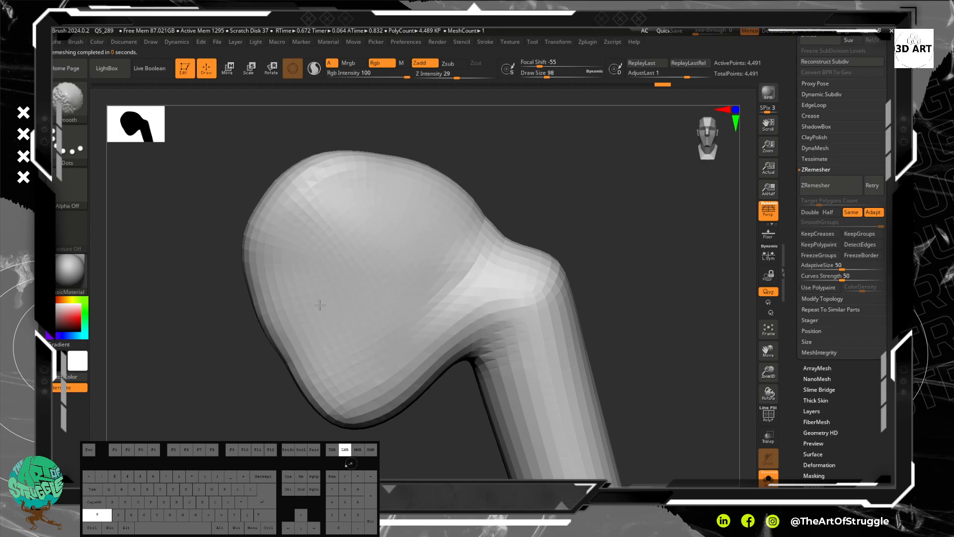
{"action": "left_click_drag", "start_coordinate": [319, 305], "coordinate": [334, 300], "text": "shift"}
{"action": "left_click", "coordinate": [769, 414]}
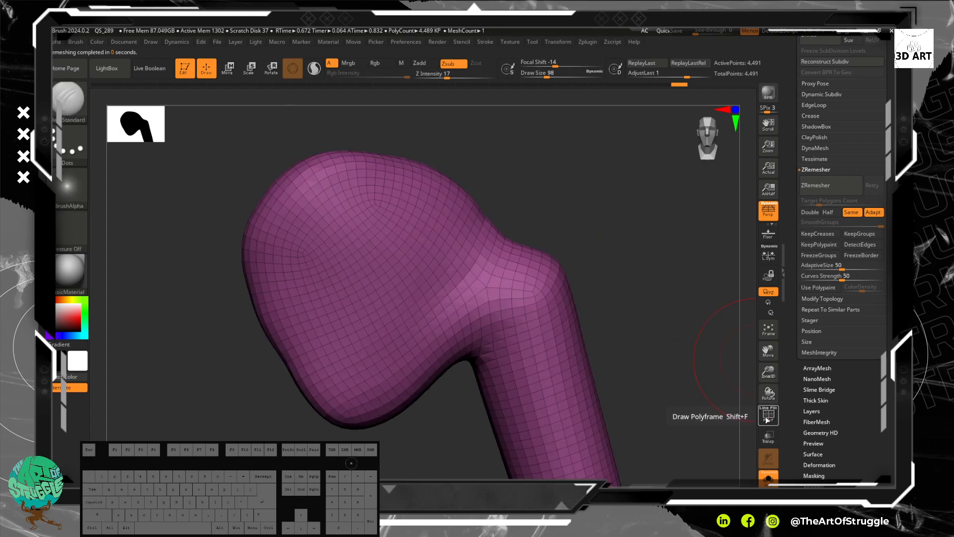
- Hide the polyframe, try a DamStandard stroke where the head meets the shaft in side view, and undo it
{"action": "left_click", "coordinate": [768, 414]}
{"action": "left_click_drag", "start_coordinate": [639, 298], "coordinate": [616, 247], "text": "alt"}
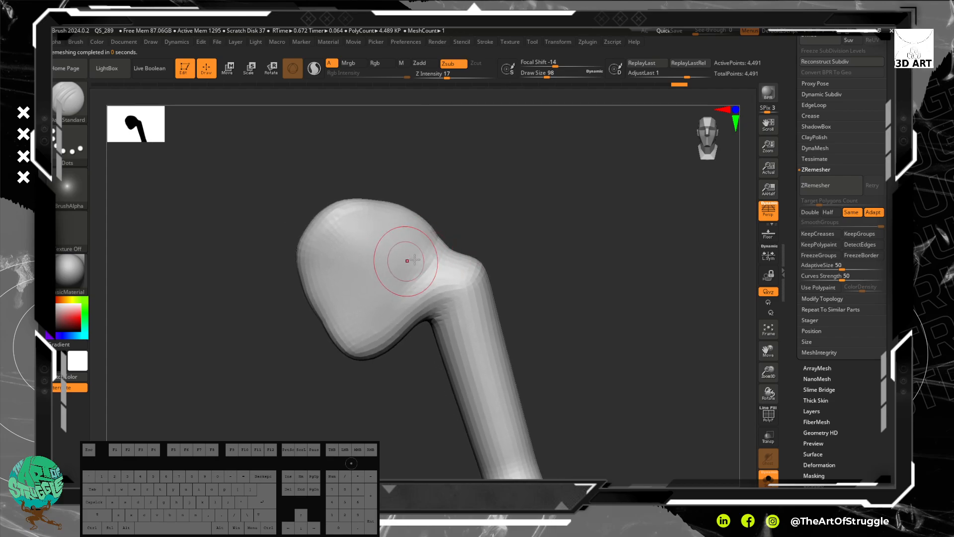
{"action": "mouse_move", "coordinate": [498, 236]}
{"action": "left_mouse_down"}
{"action": "mouse_move", "coordinate": [496, 304]}
{"action": "mouse_move", "coordinate": [488, 313]}
{"action": "left_mouse_up"}
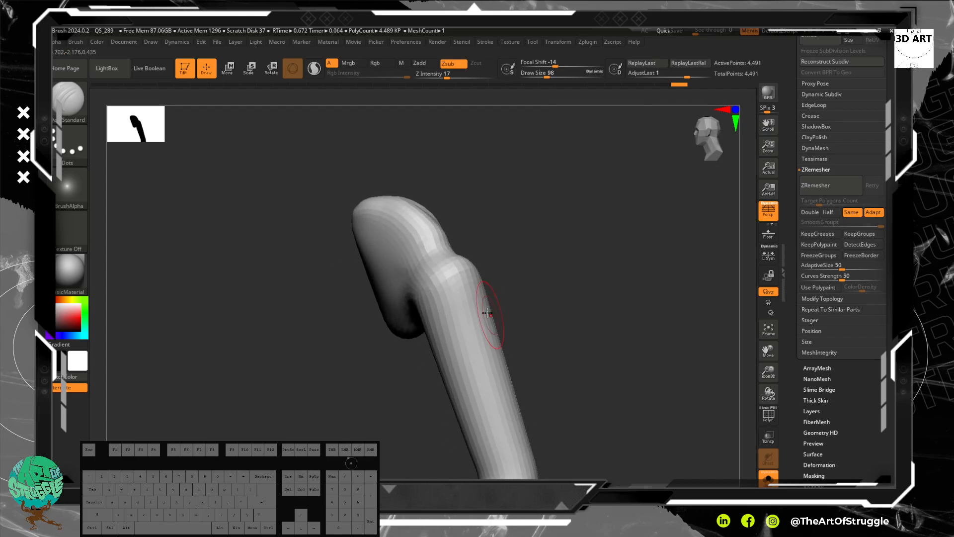
{"action": "left_click_drag", "start_coordinate": [455, 254], "coordinate": [460, 250]}
{"action": "key", "text": "ctrl+z"}
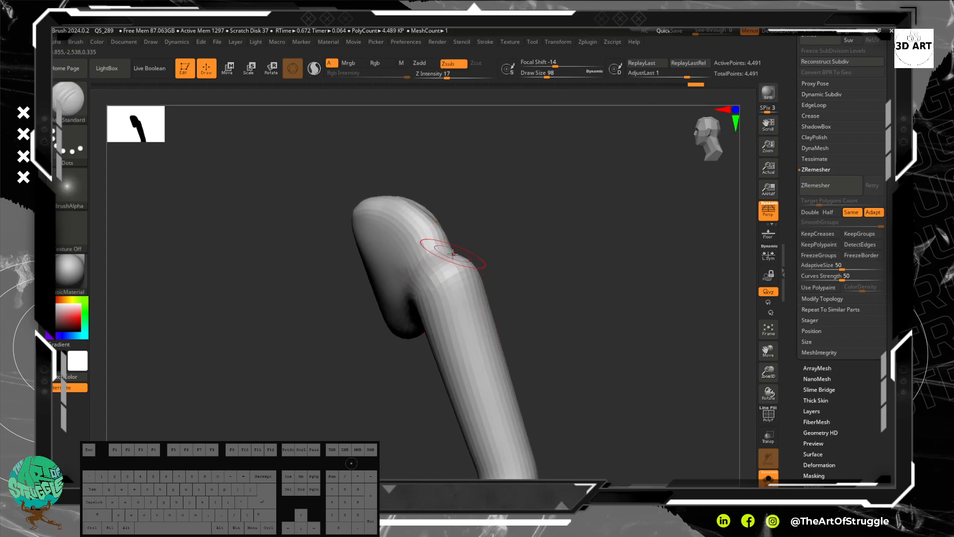
- Build up a rounded bump at the outer top of the shaft with ClayBuildup and smooth it
{"action": "key", "text": "b"}
{"action": "key", "text": "c"}
{"action": "key", "text": "b"}
{"action": "left_click_drag", "start_coordinate": [441, 281], "coordinate": [455, 308]}
{"action": "mouse_move", "coordinate": [450, 298]}
{"action": "left_mouse_down"}
{"action": "mouse_move", "coordinate": [451, 285]}
{"action": "mouse_move", "coordinate": [475, 294]}
{"action": "mouse_move", "coordinate": [481, 273]}
{"action": "mouse_move", "coordinate": [472, 288]}
{"action": "mouse_move", "coordinate": [467, 278]}
{"action": "left_mouse_up"}
{"action": "mouse_move", "coordinate": [423, 283]}
{"action": "left_mouse_down"}
{"action": "mouse_move", "coordinate": [461, 252]}
{"action": "mouse_move", "coordinate": [473, 271]}
{"action": "left_mouse_up"}
{"action": "mouse_move", "coordinate": [548, 277]}
{"action": "left_mouse_down"}
{"action": "mouse_move", "coordinate": [609, 210]}
{"action": "mouse_move", "coordinate": [581, 238]}
{"action": "left_mouse_up"}
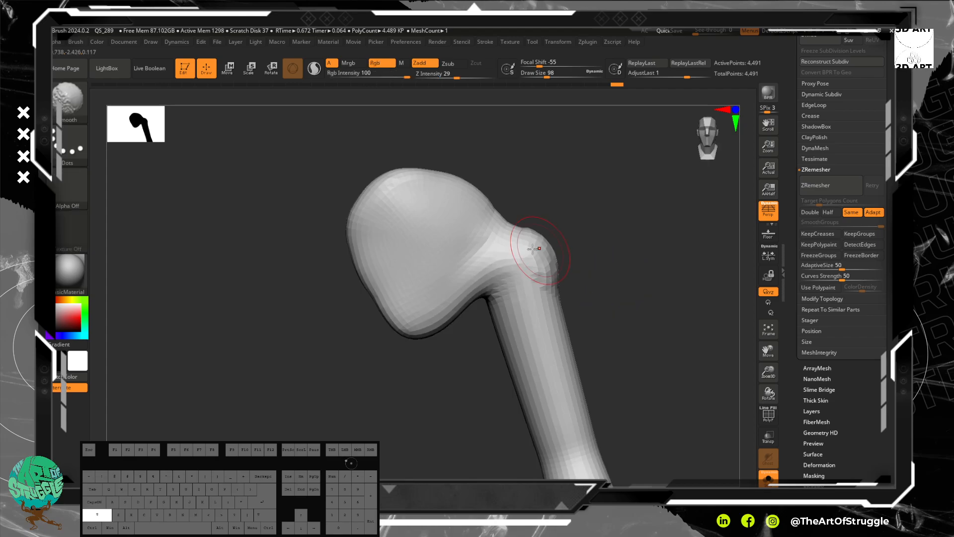
{"action": "mouse_move", "coordinate": [537, 250]}
{"action": "left_mouse_down"}
{"action": "mouse_move", "coordinate": [552, 289]}
{"action": "mouse_move", "coordinate": [510, 279]}
{"action": "left_mouse_up"}
{"action": "mouse_move", "coordinate": [556, 251]}
{"action": "left_mouse_down", "text": "shift"}
{"action": "mouse_move", "coordinate": [541, 267]}
{"action": "mouse_move", "coordinate": [576, 273]}
{"action": "left_mouse_up", "text": "shift"}
- Carve a crease around the back and lower edge of the bump with DamStandard at draw size 58
{"action": "mouse_move", "coordinate": [633, 274]}
{"action": "left_mouse_down"}
{"action": "mouse_move", "coordinate": [678, 270]}
{"action": "mouse_move", "coordinate": [651, 264]}
{"action": "left_mouse_up"}
{"action": "key", "text": "b"}
{"action": "key", "text": "d"}
{"action": "key", "text": "s"}
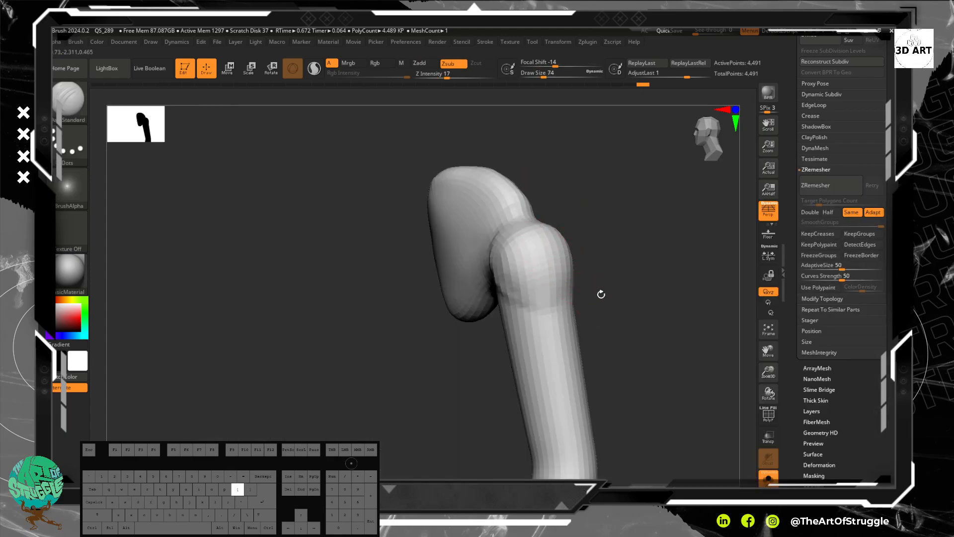
{"action": "key", "text": "bracketleft"}
{"action": "mouse_move", "coordinate": [605, 292]}
{"action": "left_mouse_down"}
{"action": "mouse_move", "coordinate": [620, 288]}
{"action": "mouse_move", "coordinate": [588, 274]}
{"action": "mouse_move", "coordinate": [611, 270]}
{"action": "mouse_move", "coordinate": [571, 284]}
{"action": "mouse_move", "coordinate": [541, 276]}
{"action": "left_mouse_up"}
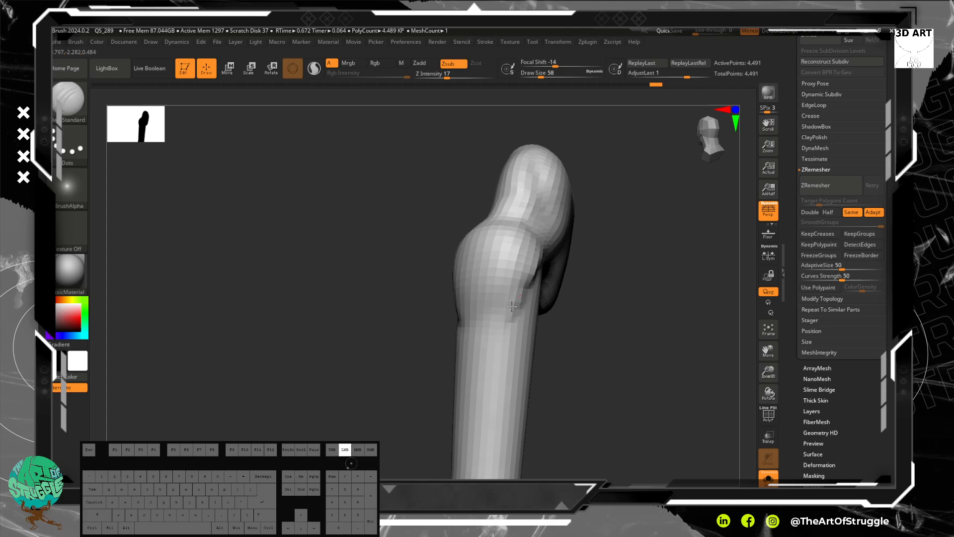
{"action": "left_click_drag", "start_coordinate": [512, 306], "coordinate": [477, 327]}
{"action": "key", "text": "ctrl+z"}
{"action": "mouse_move", "coordinate": [524, 279]}
{"action": "left_mouse_down"}
{"action": "mouse_move", "coordinate": [537, 265]}
{"action": "mouse_move", "coordinate": [517, 298]}
{"action": "left_mouse_up"}
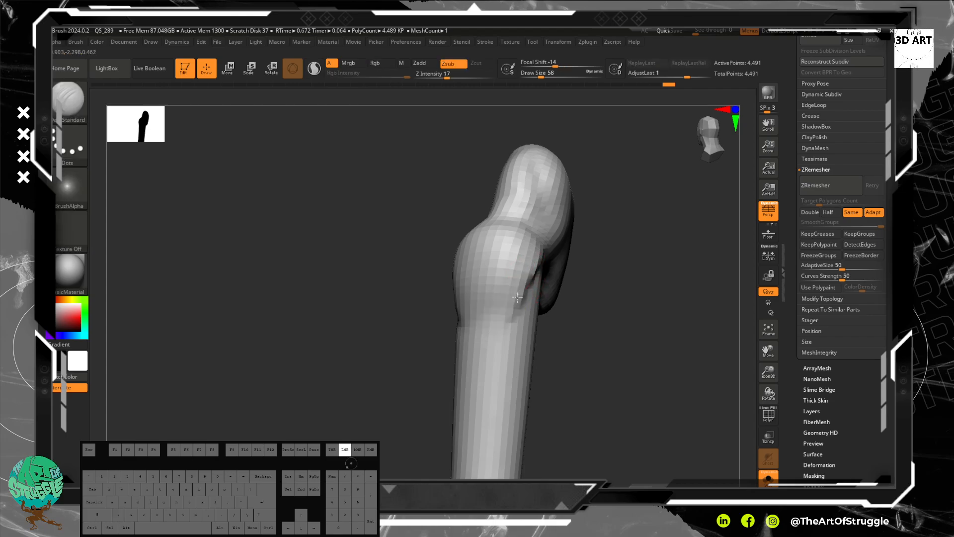
{"action": "left_click_drag", "start_coordinate": [487, 326], "coordinate": [484, 320]}
- Carve grooves in front view along the outer and inner edges of the upper shaft down to the bend
{"action": "left_click_drag", "start_coordinate": [608, 305], "coordinate": [593, 254]}
{"action": "left_click_drag", "start_coordinate": [595, 258], "coordinate": [633, 271]}
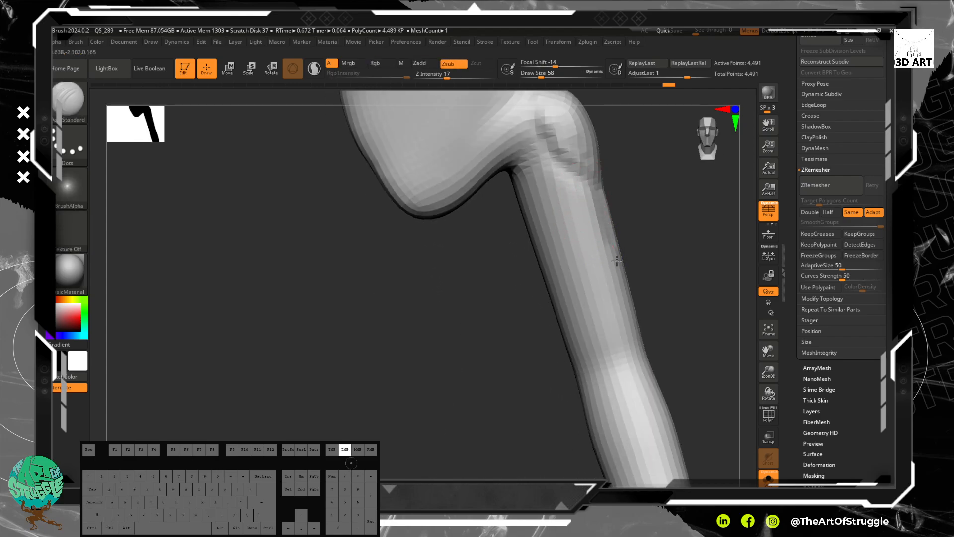
{"action": "left_click_drag", "start_coordinate": [623, 333], "coordinate": [597, 277]}
{"action": "left_click_drag", "start_coordinate": [530, 181], "coordinate": [533, 224]}
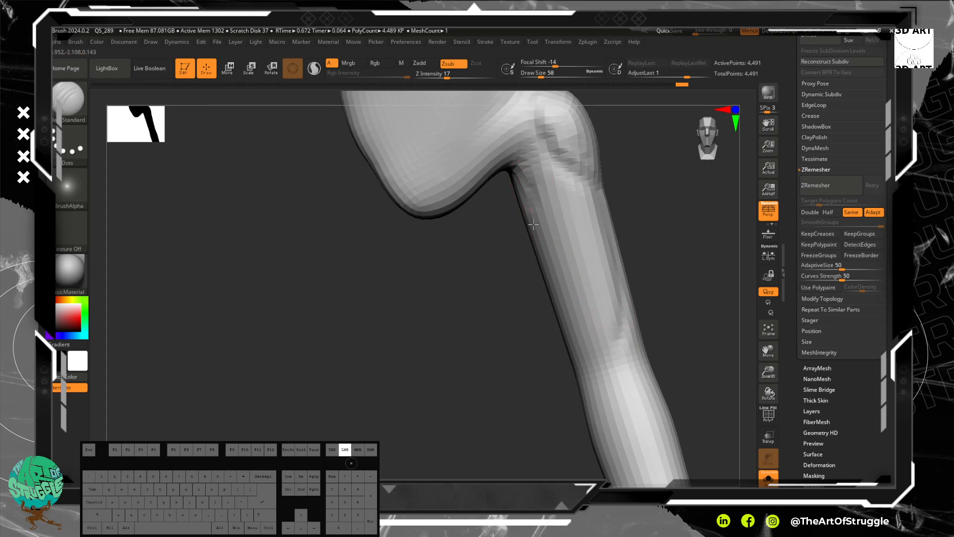
{"action": "left_click_drag", "start_coordinate": [562, 302], "coordinate": [610, 348]}
- Smooth the side of the upper shaft and carve DamStandard grooves around the bend and along the shaft's back edge
{"action": "mouse_move", "coordinate": [661, 300]}
{"action": "left_mouse_down"}
{"action": "mouse_move", "coordinate": [561, 269]}
{"action": "mouse_move", "coordinate": [559, 346]}
{"action": "left_mouse_up"}
{"action": "mouse_move", "coordinate": [628, 247]}
{"action": "left_mouse_down", "text": "alt"}
{"action": "mouse_move", "coordinate": [571, 275]}
{"action": "mouse_move", "coordinate": [632, 292]}
{"action": "mouse_move", "coordinate": [577, 263]}
{"action": "mouse_move", "coordinate": [592, 307]}
{"action": "mouse_move", "coordinate": [606, 288]}
{"action": "mouse_move", "coordinate": [607, 249]}
{"action": "mouse_move", "coordinate": [575, 273]}
{"action": "mouse_move", "coordinate": [564, 195]}
{"action": "mouse_move", "coordinate": [543, 245]}
{"action": "left_mouse_up", "text": "alt"}
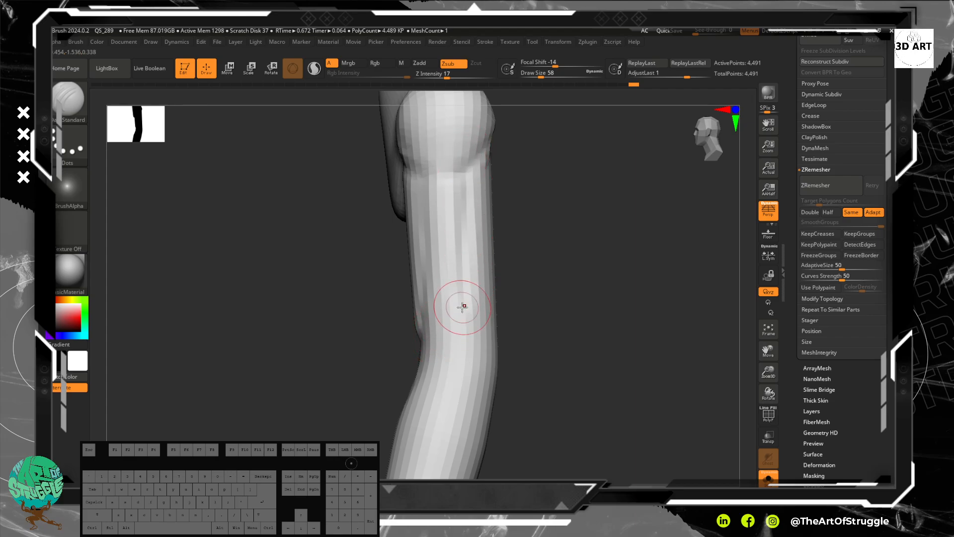
{"action": "left_click_drag", "start_coordinate": [461, 294], "coordinate": [455, 260], "text": "shift"}
{"action": "mouse_move", "coordinate": [537, 253]}
{"action": "left_mouse_down"}
{"action": "mouse_move", "coordinate": [567, 240]}
{"action": "mouse_move", "coordinate": [534, 260]}
{"action": "mouse_move", "coordinate": [578, 256]}
{"action": "mouse_move", "coordinate": [565, 281]}
{"action": "mouse_move", "coordinate": [507, 278]}
{"action": "left_mouse_up"}
{"action": "left_click_drag", "start_coordinate": [494, 382], "coordinate": [496, 388]}
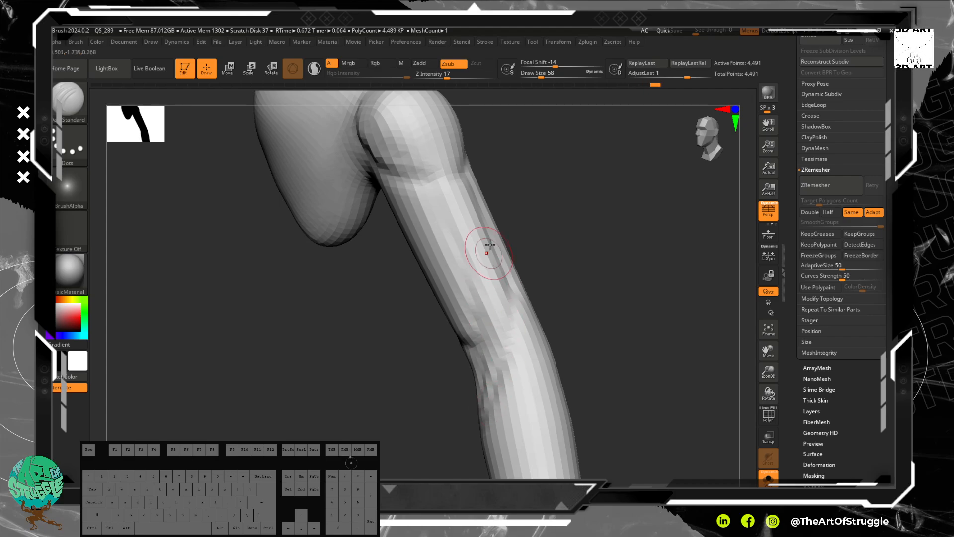
{"action": "left_click_drag", "start_coordinate": [585, 248], "coordinate": [539, 289]}
{"action": "mouse_move", "coordinate": [490, 201]}
{"action": "left_mouse_down"}
{"action": "mouse_move", "coordinate": [502, 265]}
{"action": "mouse_move", "coordinate": [476, 363]}
{"action": "left_mouse_up"}
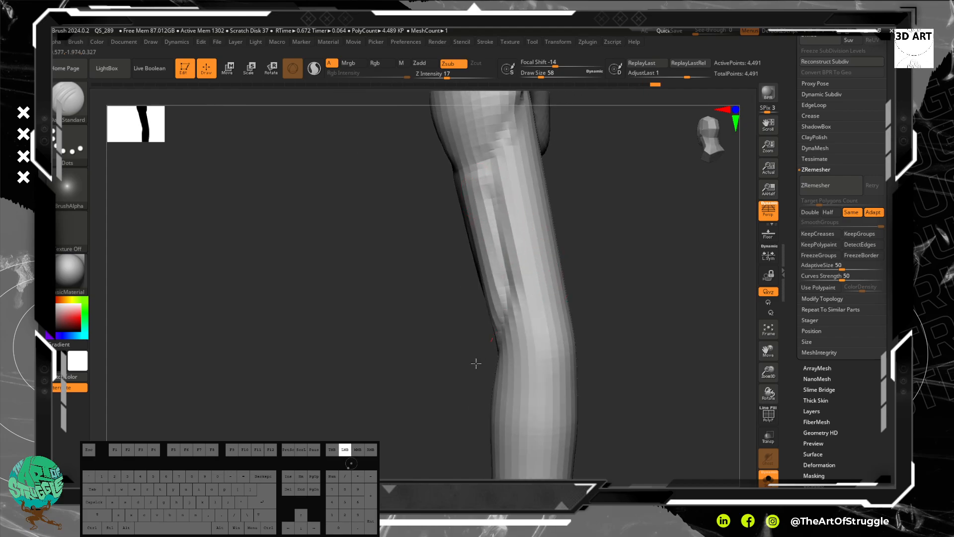
{"action": "left_click_drag", "start_coordinate": [638, 243], "coordinate": [566, 285]}
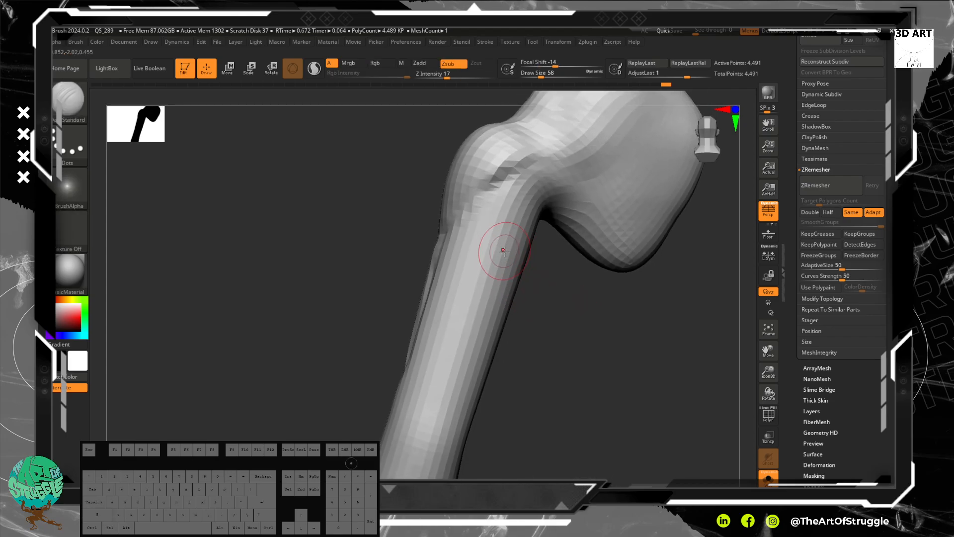
- Add ClayBuildup strokes on the back of the shaft just below the bump, undoing the misplaced stroke
{"action": "key", "text": "b"}
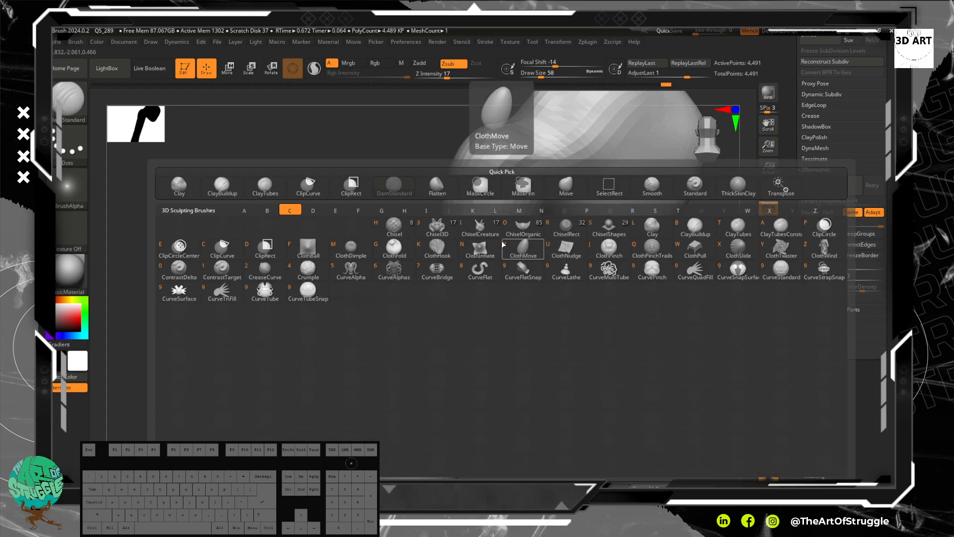
{"action": "key", "text": "c"}
{"action": "key", "text": "b"}
{"action": "left_click_drag", "start_coordinate": [495, 230], "coordinate": [460, 295]}
{"action": "mouse_move", "coordinate": [539, 251]}
{"action": "left_mouse_down"}
{"action": "mouse_move", "coordinate": [557, 209]}
{"action": "mouse_move", "coordinate": [514, 298]}
{"action": "left_mouse_up"}
{"action": "key", "text": "ctrl+z"}
{"action": "mouse_move", "coordinate": [537, 214]}
{"action": "left_mouse_down"}
{"action": "mouse_move", "coordinate": [548, 251]}
{"action": "mouse_move", "coordinate": [517, 313]}
{"action": "left_mouse_up"}
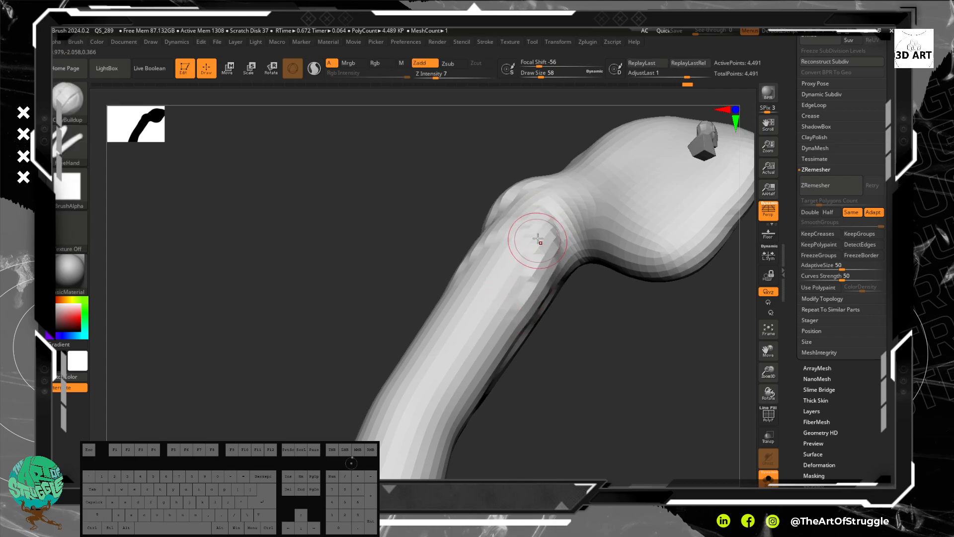
{"action": "left_click_drag", "start_coordinate": [537, 241], "coordinate": [521, 212]}
{"action": "left_click_drag", "start_coordinate": [589, 331], "coordinate": [608, 387]}
- Build the clay into a raised muscle mass running down the back and inner side of the upper shaft
{"action": "left_click_drag", "start_coordinate": [536, 224], "coordinate": [504, 250]}
{"action": "mouse_move", "coordinate": [535, 233]}
{"action": "left_mouse_down"}
{"action": "mouse_move", "coordinate": [520, 241]}
{"action": "mouse_move", "coordinate": [492, 299]}
{"action": "left_mouse_up"}
{"action": "left_click_drag", "start_coordinate": [504, 258], "coordinate": [481, 318]}
{"action": "left_click_drag", "start_coordinate": [507, 237], "coordinate": [481, 308]}
{"action": "left_click_drag", "start_coordinate": [610, 317], "coordinate": [566, 313]}
{"action": "left_click_drag", "start_coordinate": [545, 239], "coordinate": [565, 298]}
{"action": "left_click_drag", "start_coordinate": [579, 228], "coordinate": [572, 348]}
{"action": "mouse_move", "coordinate": [627, 374]}
{"action": "left_mouse_down"}
{"action": "mouse_move", "coordinate": [662, 370]}
{"action": "mouse_move", "coordinate": [641, 348]}
{"action": "mouse_move", "coordinate": [657, 323]}
{"action": "mouse_move", "coordinate": [620, 303]}
{"action": "mouse_move", "coordinate": [601, 260]}
{"action": "mouse_move", "coordinate": [617, 287]}
{"action": "left_mouse_up"}
- Switch to DamStandard and carve the edges of the raised clay on the back of the upper shaft
{"action": "key", "text": "b"}
{"action": "key", "text": "s"}
{"action": "key", "text": "t"}
{"action": "mouse_move", "coordinate": [611, 204]}
{"action": "left_mouse_down"}
{"action": "mouse_move", "coordinate": [569, 199]}
{"action": "mouse_move", "coordinate": [547, 224]}
{"action": "left_mouse_up"}
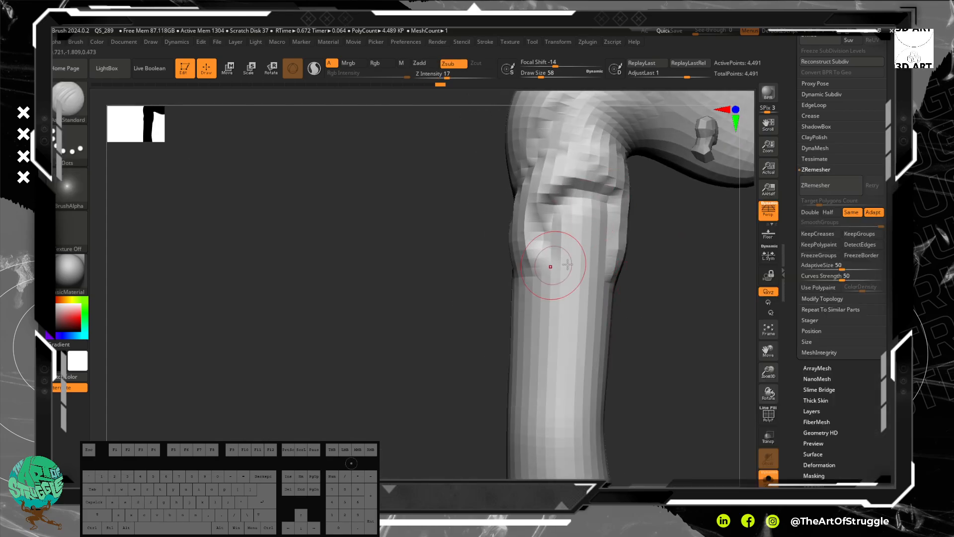
{"action": "mouse_move", "coordinate": [666, 287]}
{"action": "left_mouse_down"}
{"action": "mouse_move", "coordinate": [701, 315]}
{"action": "mouse_move", "coordinate": [695, 286]}
{"action": "left_mouse_up"}
{"action": "left_click_drag", "start_coordinate": [607, 161], "coordinate": [544, 231]}
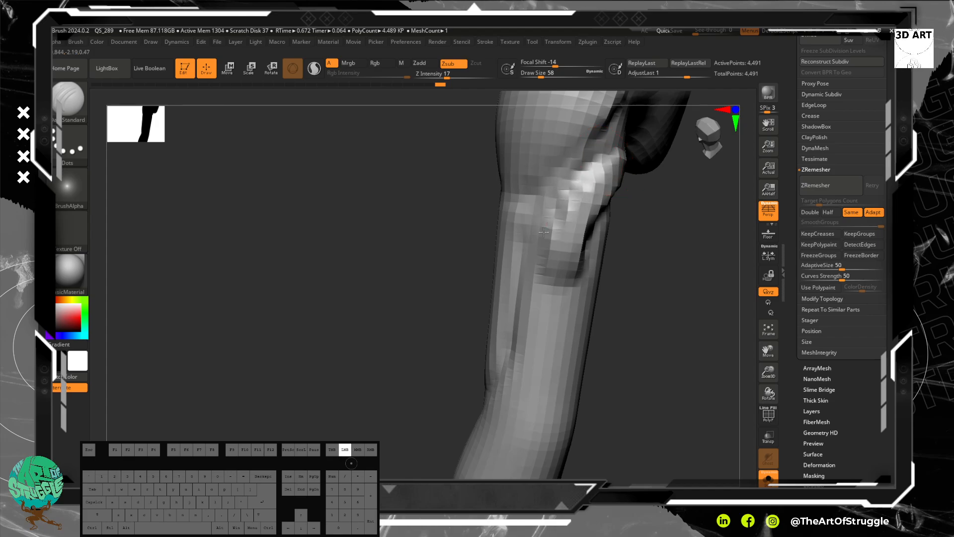
{"action": "left_click_drag", "start_coordinate": [544, 287], "coordinate": [545, 288]}
- Turn to the back of the limb and smooth the shaft surface around the lower end of the raised clay
{"action": "left_click_drag", "start_coordinate": [691, 293], "coordinate": [632, 276]}
{"action": "left_click_drag", "start_coordinate": [701, 166], "coordinate": [694, 271]}
{"action": "left_click_drag", "start_coordinate": [688, 272], "coordinate": [647, 271]}
{"action": "left_click_drag", "start_coordinate": [645, 181], "coordinate": [644, 272]}
{"action": "left_click_drag", "start_coordinate": [473, 344], "coordinate": [348, 283]}
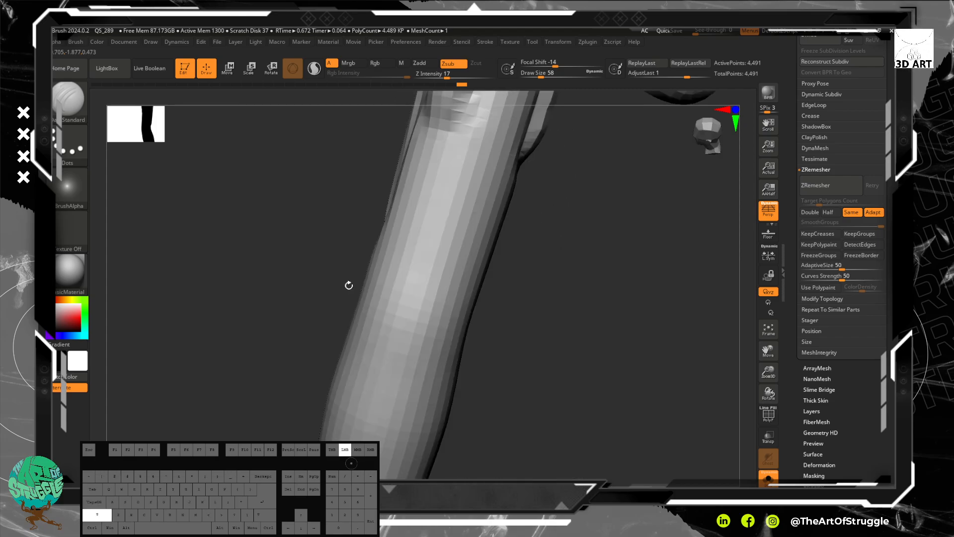
{"action": "mouse_move", "coordinate": [528, 279]}
{"action": "left_mouse_down"}
{"action": "mouse_move", "coordinate": [549, 297]}
{"action": "mouse_move", "coordinate": [566, 274]}
{"action": "mouse_move", "coordinate": [573, 367]}
{"action": "left_mouse_up"}
{"action": "left_click_drag", "start_coordinate": [452, 226], "coordinate": [453, 245], "text": "shift"}
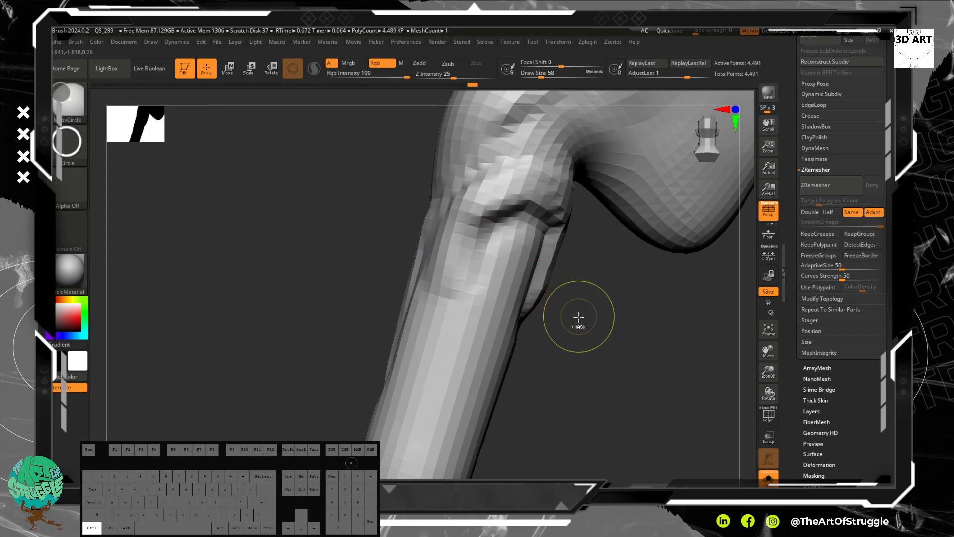
- Carve grooves along both sides of the muscle mass on the shaft's inner side and smooth its lower end
{"action": "mouse_move", "coordinate": [571, 320]}
{"action": "left_mouse_down"}
{"action": "mouse_move", "coordinate": [595, 334]}
{"action": "mouse_move", "coordinate": [575, 320]}
{"action": "mouse_move", "coordinate": [599, 277]}
{"action": "mouse_move", "coordinate": [539, 285]}
{"action": "left_mouse_up"}
{"action": "left_click_drag", "start_coordinate": [518, 172], "coordinate": [470, 259]}
{"action": "left_click_drag", "start_coordinate": [553, 270], "coordinate": [522, 209]}
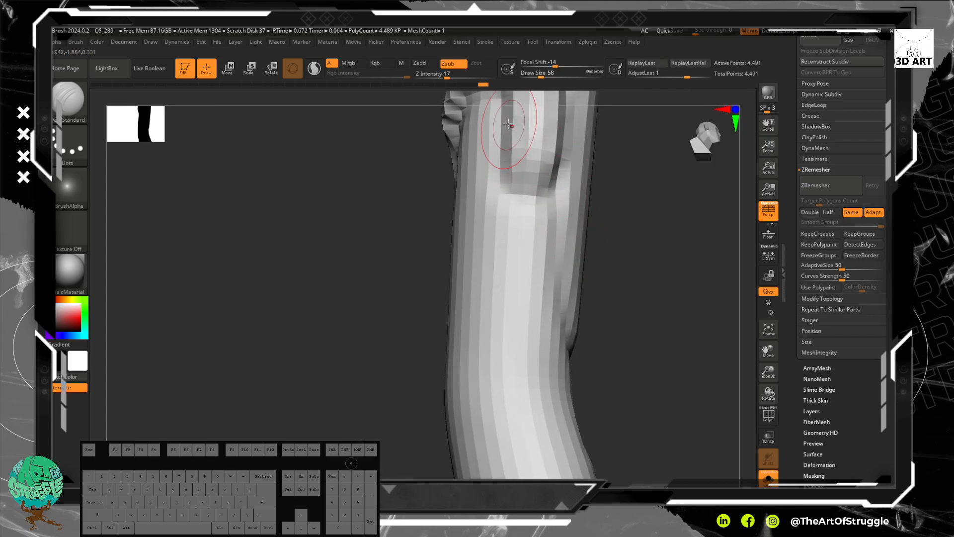
{"action": "left_click_drag", "start_coordinate": [565, 139], "coordinate": [527, 248]}
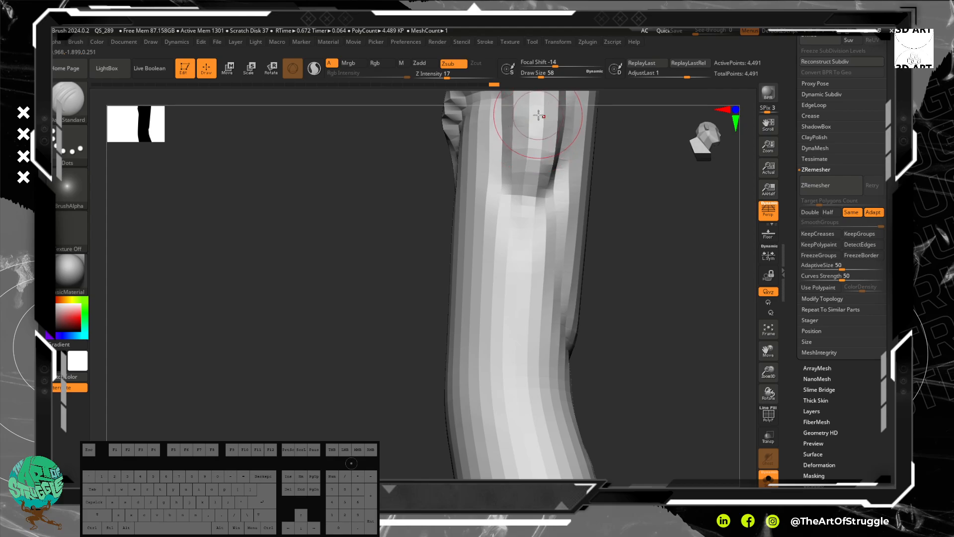
{"action": "left_click_drag", "start_coordinate": [527, 135], "coordinate": [530, 203], "text": "shift"}
{"action": "mouse_move", "coordinate": [604, 285]}
{"action": "left_mouse_down"}
{"action": "mouse_move", "coordinate": [658, 260]}
{"action": "mouse_move", "coordinate": [647, 236]}
{"action": "left_mouse_up"}
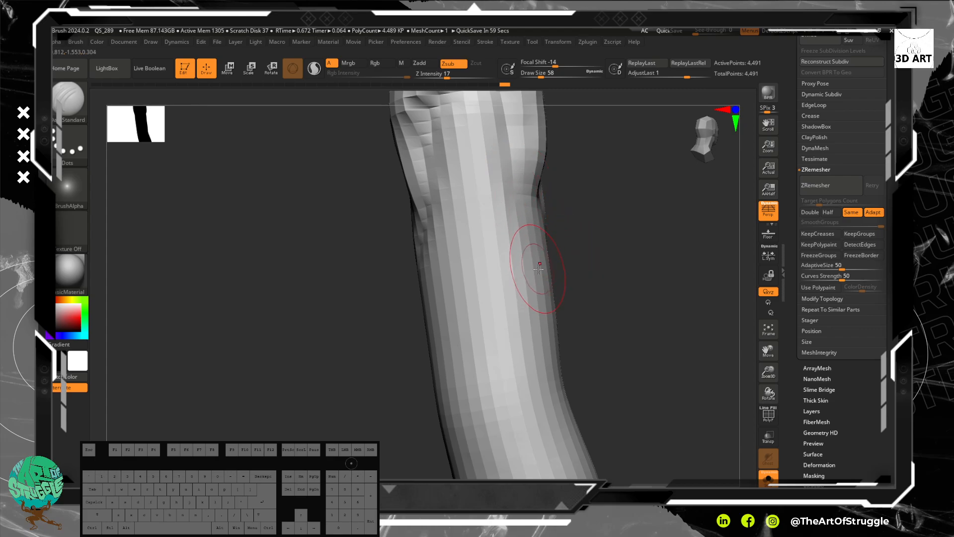
- Carve DamStandard grooves from the bend down the front of the lower shaft
{"action": "left_click_drag", "start_coordinate": [607, 292], "coordinate": [564, 239]}
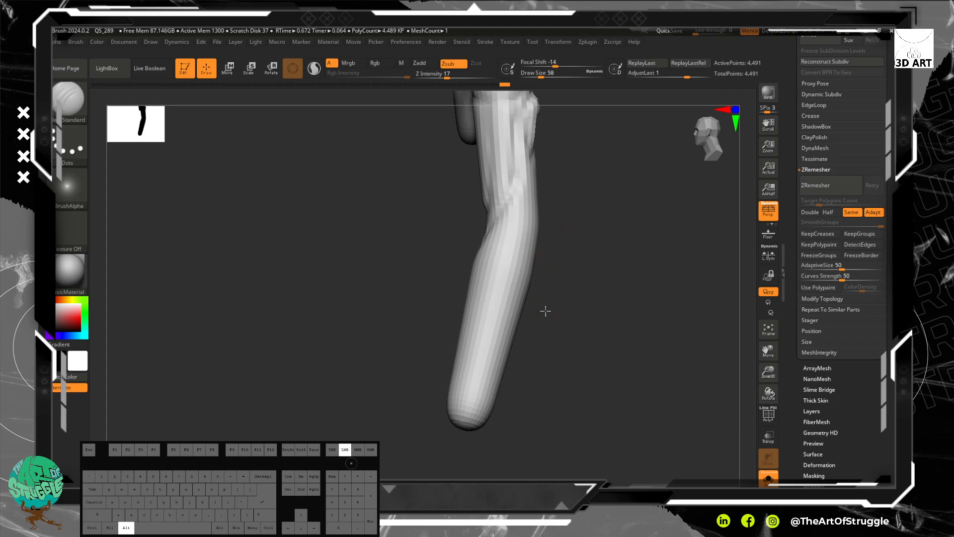
{"action": "left_click_drag", "start_coordinate": [546, 311], "coordinate": [518, 244], "text": "alt"}
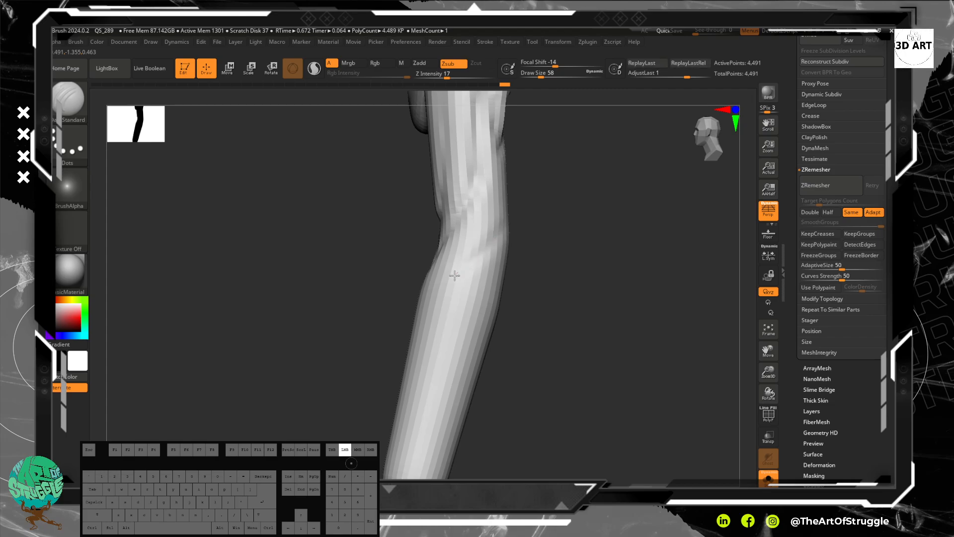
{"action": "left_click_drag", "start_coordinate": [444, 286], "coordinate": [437, 300]}
{"action": "mouse_move", "coordinate": [534, 323]}
{"action": "left_mouse_down"}
{"action": "mouse_move", "coordinate": [599, 324]}
{"action": "mouse_move", "coordinate": [552, 279]}
{"action": "left_mouse_up"}
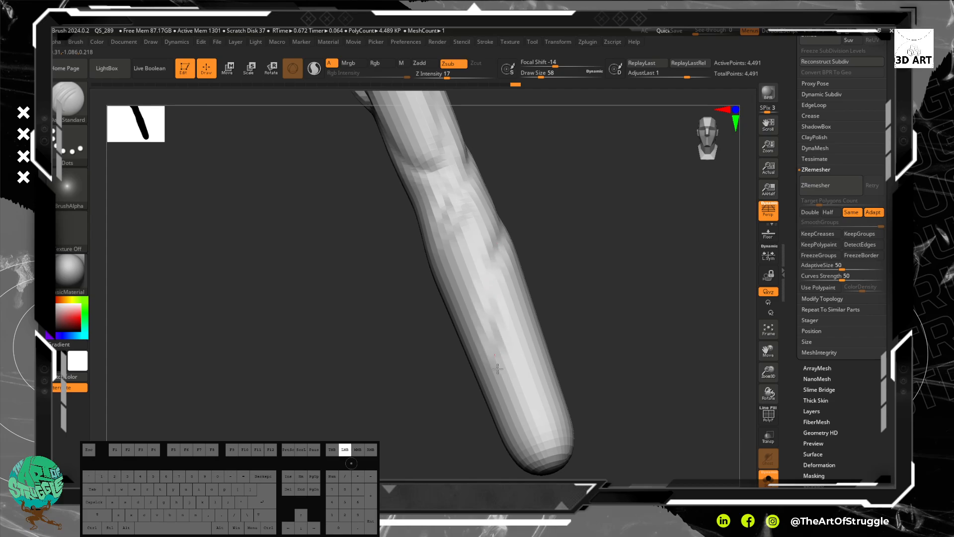
{"action": "mouse_move", "coordinate": [498, 368]}
{"action": "left_mouse_down"}
{"action": "mouse_move", "coordinate": [498, 344]}
{"action": "mouse_move", "coordinate": [554, 315]}
{"action": "mouse_move", "coordinate": [527, 329]}
{"action": "mouse_move", "coordinate": [590, 316]}
{"action": "mouse_move", "coordinate": [505, 268]}
{"action": "mouse_move", "coordinate": [483, 267]}
{"action": "mouse_move", "coordinate": [486, 276]}
{"action": "mouse_move", "coordinate": [560, 270]}
{"action": "mouse_move", "coordinate": [540, 189]}
{"action": "left_mouse_up"}
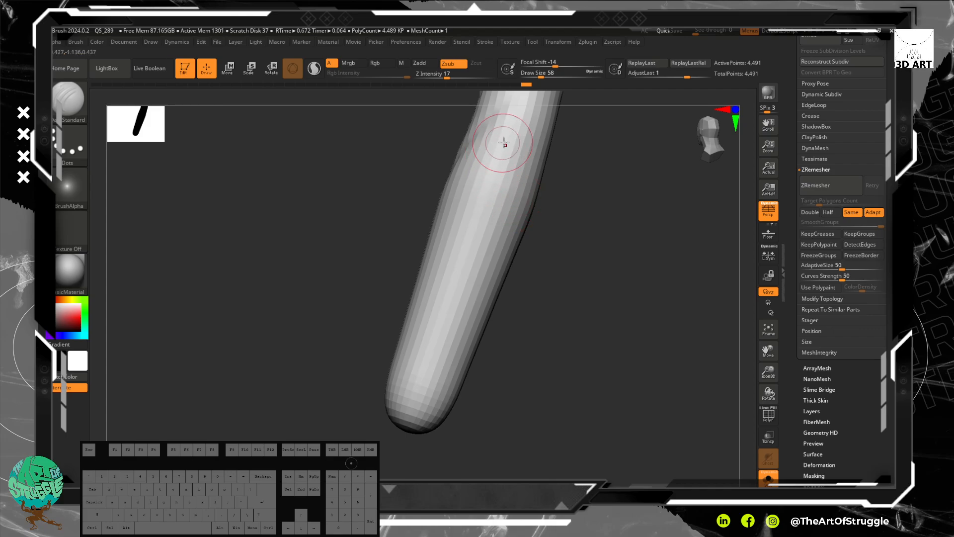
- Carve long shallow grooves down the back of the lower shaft toward the rounded tip
{"action": "left_click_drag", "start_coordinate": [503, 143], "coordinate": [514, 128]}
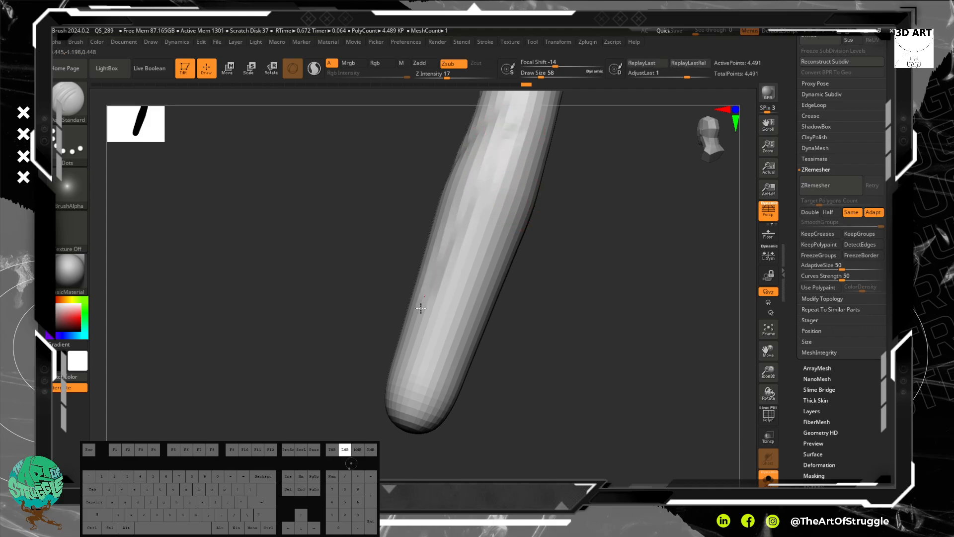
{"action": "left_click_drag", "start_coordinate": [421, 308], "coordinate": [436, 345]}
{"action": "left_click_drag", "start_coordinate": [552, 308], "coordinate": [542, 245]}
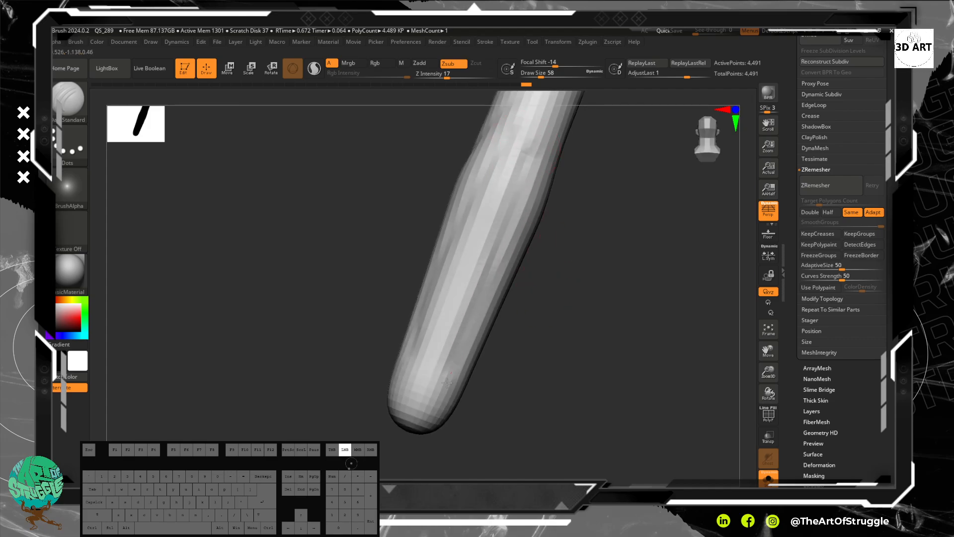
- Carve short DamStandard creases across the back of the bend
{"action": "left_click_drag", "start_coordinate": [521, 369], "coordinate": [503, 274]}
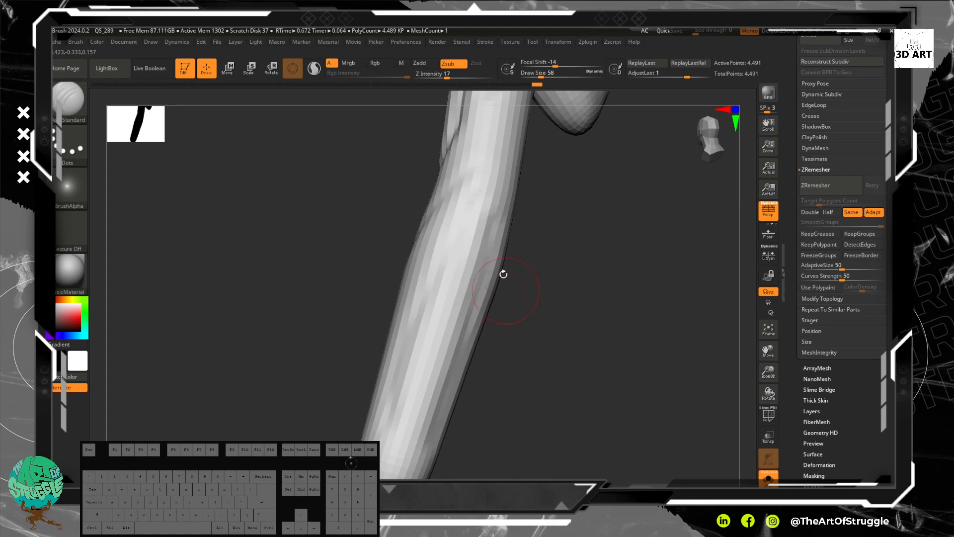
{"action": "mouse_move", "coordinate": [511, 211]}
{"action": "left_mouse_down"}
{"action": "mouse_move", "coordinate": [490, 146]}
{"action": "mouse_move", "coordinate": [486, 159]}
{"action": "left_mouse_up"}
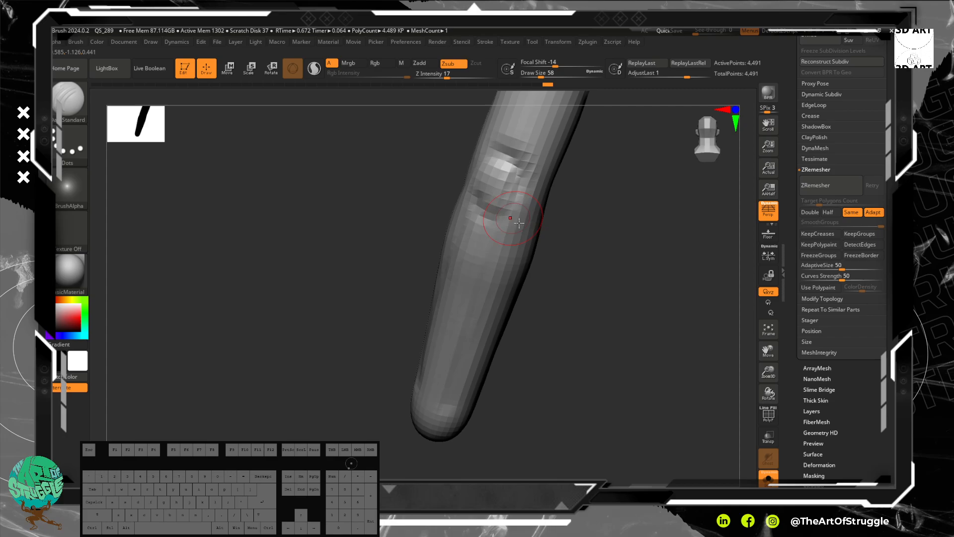
{"action": "mouse_move", "coordinate": [519, 223]}
{"action": "left_mouse_down"}
{"action": "mouse_move", "coordinate": [534, 216]}
{"action": "mouse_move", "coordinate": [518, 226]}
{"action": "mouse_move", "coordinate": [532, 235]}
{"action": "mouse_move", "coordinate": [544, 219]}
{"action": "mouse_move", "coordinate": [535, 283]}
{"action": "mouse_move", "coordinate": [532, 161]}
{"action": "mouse_move", "coordinate": [573, 143]}
{"action": "mouse_move", "coordinate": [544, 164]}
{"action": "mouse_move", "coordinate": [531, 207]}
{"action": "mouse_move", "coordinate": [567, 210]}
{"action": "mouse_move", "coordinate": [542, 196]}
{"action": "mouse_move", "coordinate": [520, 315]}
{"action": "mouse_move", "coordinate": [547, 252]}
{"action": "mouse_move", "coordinate": [549, 302]}
{"action": "mouse_move", "coordinate": [478, 189]}
{"action": "left_mouse_up"}
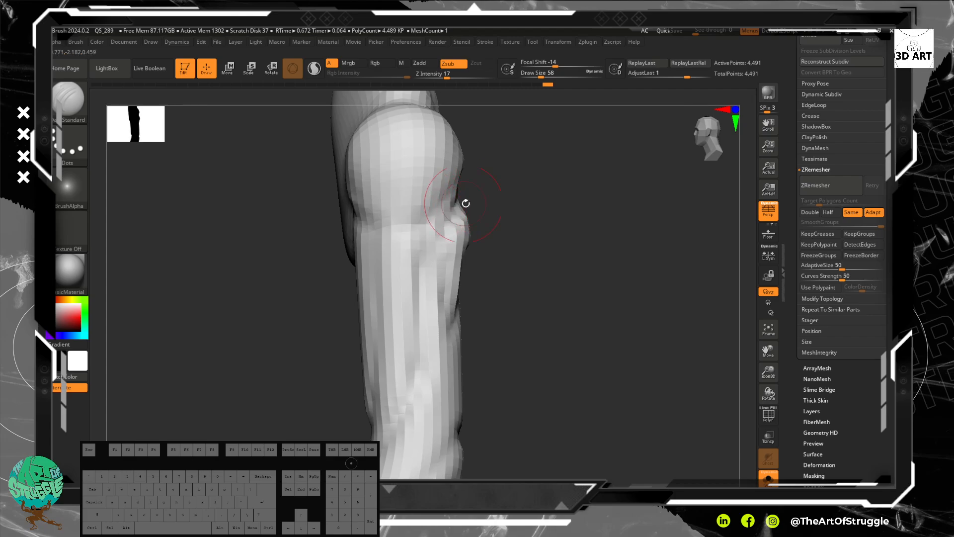
- Thicken the back of the rounded bump at the top of the shaft with ClayBuildup
{"action": "left_click_drag", "start_coordinate": [465, 204], "coordinate": [517, 209]}
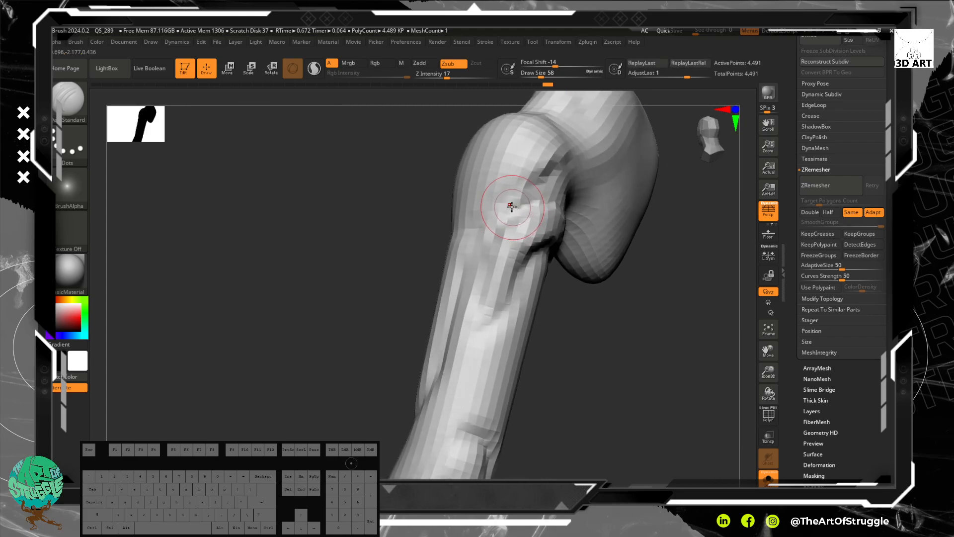
{"action": "key", "text": "b"}
{"action": "key", "text": "c"}
{"action": "key", "text": "b"}
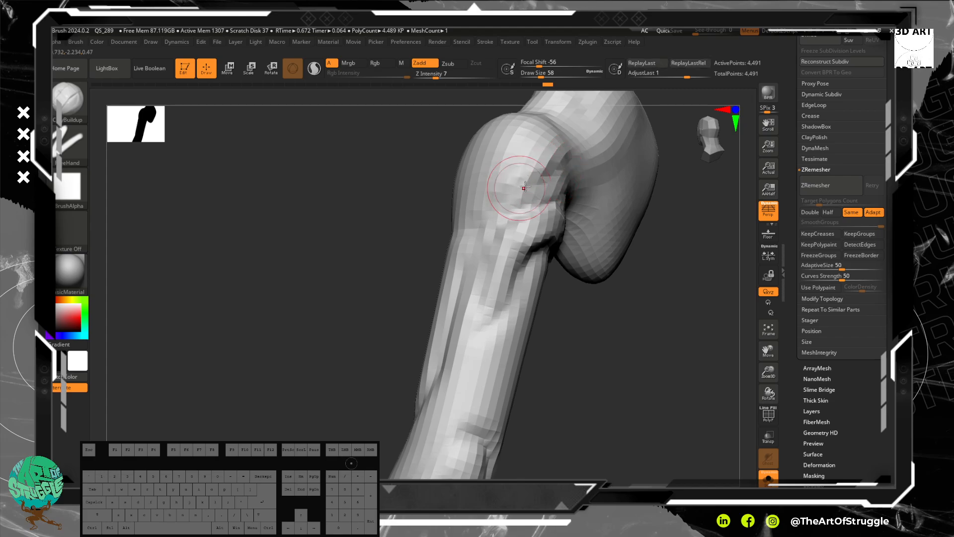
{"action": "mouse_move", "coordinate": [557, 176]}
{"action": "left_mouse_down"}
{"action": "mouse_move", "coordinate": [473, 199]}
{"action": "mouse_move", "coordinate": [489, 191]}
{"action": "left_mouse_up"}
{"action": "left_click_drag", "start_coordinate": [541, 146], "coordinate": [489, 177]}
- Add more ClayBuildup strokes across the bump from a lower back angle and return to the front view
{"action": "left_click_drag", "start_coordinate": [617, 298], "coordinate": [656, 294]}
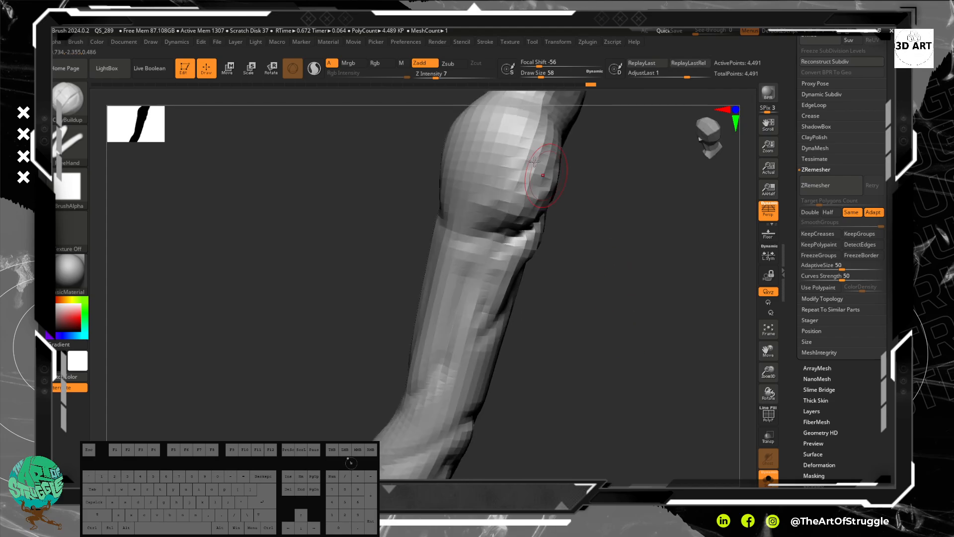
{"action": "left_click_drag", "start_coordinate": [528, 133], "coordinate": [499, 173]}
{"action": "left_click_drag", "start_coordinate": [518, 145], "coordinate": [486, 186]}
{"action": "left_click_drag", "start_coordinate": [584, 260], "coordinate": [541, 177]}
{"action": "mouse_move", "coordinate": [641, 234]}
{"action": "left_mouse_down", "text": "shift"}
{"action": "mouse_move", "coordinate": [615, 197]}
{"action": "mouse_move", "coordinate": [622, 291]}
{"action": "left_mouse_up", "text": "shift"}
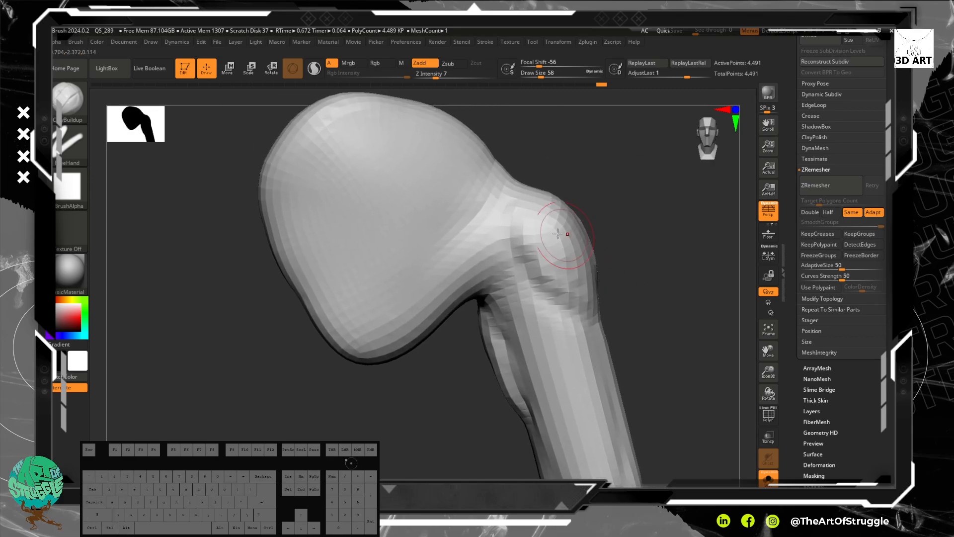
- Build up the front of the bump at the shaft's top with ClayBuildup strokes and smooth its outer side
{"action": "mouse_move", "coordinate": [564, 283]}
{"action": "left_mouse_down"}
{"action": "mouse_move", "coordinate": [534, 253]}
{"action": "mouse_move", "coordinate": [512, 199]}
{"action": "left_mouse_up"}
{"action": "mouse_move", "coordinate": [549, 264]}
{"action": "left_mouse_down"}
{"action": "mouse_move", "coordinate": [538, 201]}
{"action": "mouse_move", "coordinate": [565, 219]}
{"action": "left_mouse_up"}
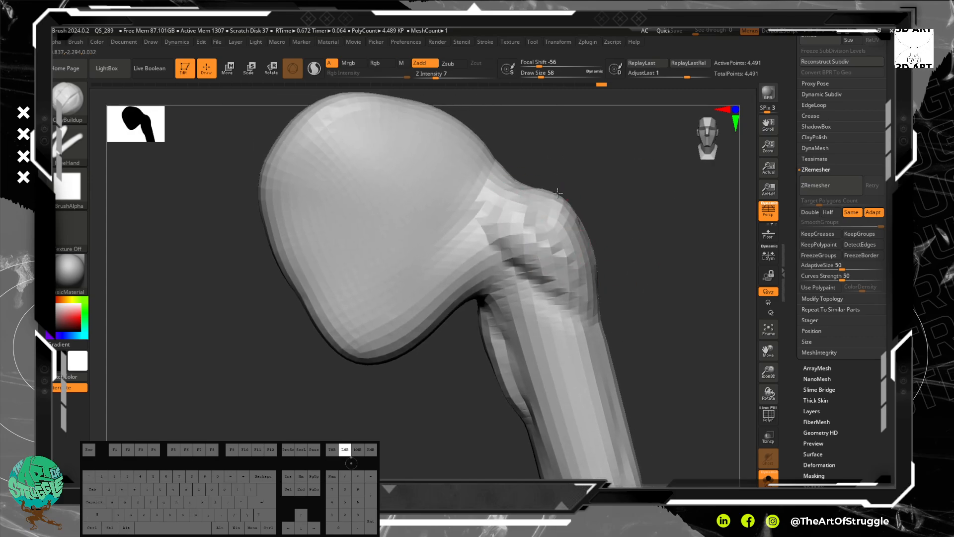
{"action": "left_click_drag", "start_coordinate": [646, 256], "coordinate": [592, 189]}
{"action": "mouse_move", "coordinate": [562, 253]}
{"action": "left_mouse_down"}
{"action": "mouse_move", "coordinate": [566, 293]}
{"action": "mouse_move", "coordinate": [582, 256]}
{"action": "mouse_move", "coordinate": [579, 301]}
{"action": "left_mouse_up"}
{"action": "mouse_move", "coordinate": [594, 234]}
{"action": "left_mouse_down"}
{"action": "mouse_move", "coordinate": [602, 287]}
{"action": "mouse_move", "coordinate": [626, 248]}
{"action": "mouse_move", "coordinate": [567, 253]}
{"action": "mouse_move", "coordinate": [549, 236]}
{"action": "left_mouse_up"}
{"action": "left_click_drag", "start_coordinate": [640, 244], "coordinate": [621, 239], "text": "shift"}
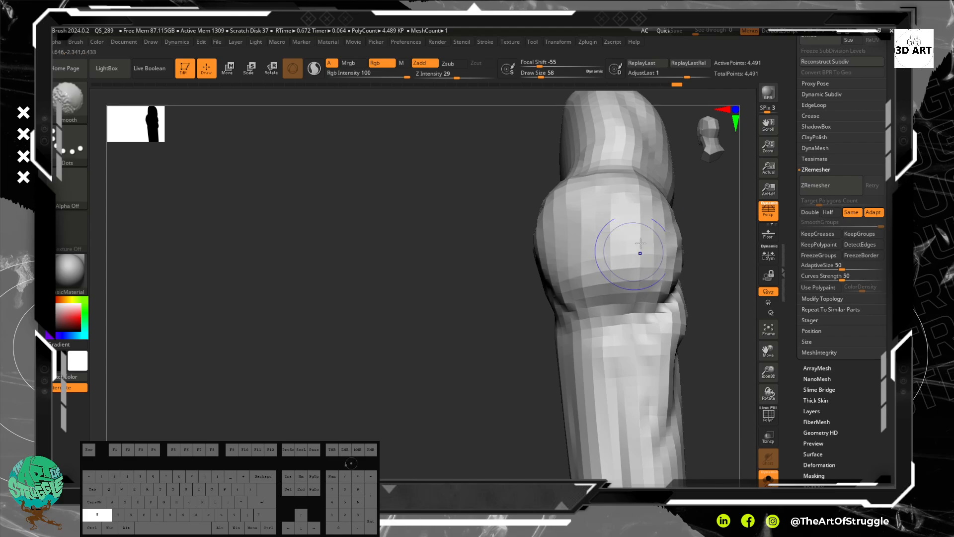
{"action": "left_click_drag", "start_coordinate": [398, 229], "coordinate": [443, 226], "text": "shift"}
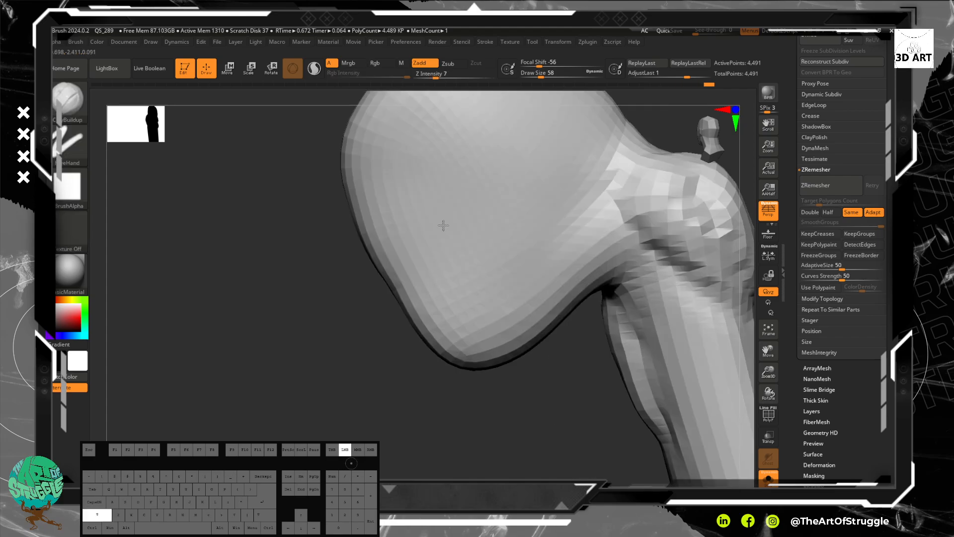
- Switch to the Move brush, adjust its draw size, and pull the bump at the top of the shaft upward and inward
{"action": "left_click_drag", "start_coordinate": [355, 360], "coordinate": [267, 287], "text": "alt"}
{"action": "key", "text": "n"}
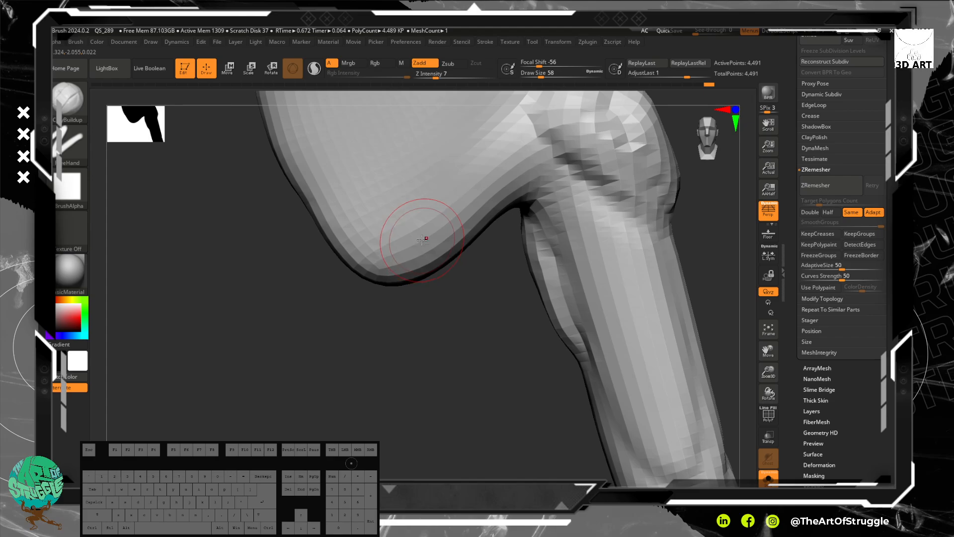
{"action": "left_click_drag", "start_coordinate": [358, 304], "coordinate": [328, 346]}
{"action": "key", "text": "b"}
{"action": "key", "text": "m"}
{"action": "key", "text": "v"}
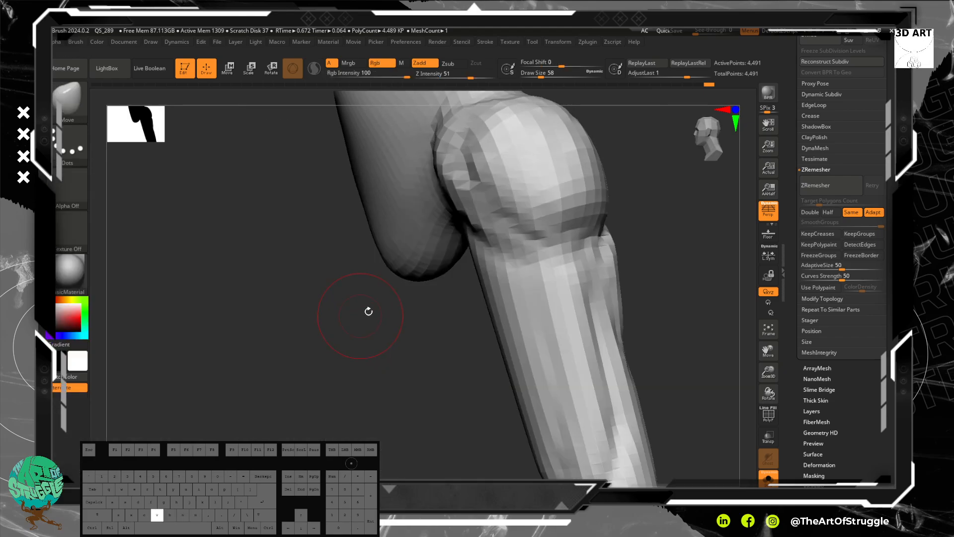
{"action": "left_click_drag", "start_coordinate": [408, 352], "coordinate": [326, 236], "text": "alt"}
{"action": "key", "text": "bracketright"}
{"action": "key", "text": "bracketleft"}
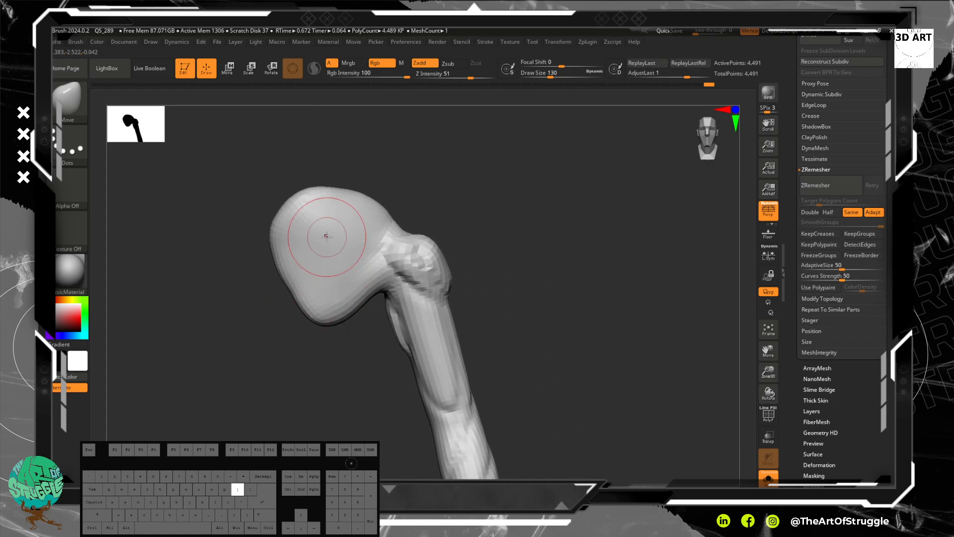
{"action": "mouse_move", "coordinate": [430, 240]}
{"action": "left_mouse_down"}
{"action": "mouse_move", "coordinate": [423, 227]}
{"action": "mouse_move", "coordinate": [393, 238]}
{"action": "mouse_move", "coordinate": [412, 224]}
{"action": "mouse_move", "coordinate": [397, 216]}
{"action": "mouse_move", "coordinate": [462, 185]}
{"action": "mouse_move", "coordinate": [442, 237]}
{"action": "mouse_move", "coordinate": [421, 227]}
{"action": "left_mouse_up"}
- Nudge the bump's outer edge inward from the back with the Move brush, undo the last push, and reduce the draw size to 86
{"action": "mouse_move", "coordinate": [511, 247]}
{"action": "left_mouse_down", "text": "shift"}
{"action": "mouse_move", "coordinate": [432, 242]}
{"action": "mouse_move", "coordinate": [454, 233]}
{"action": "mouse_move", "coordinate": [421, 224]}
{"action": "mouse_move", "coordinate": [441, 209]}
{"action": "left_mouse_up", "text": "shift"}
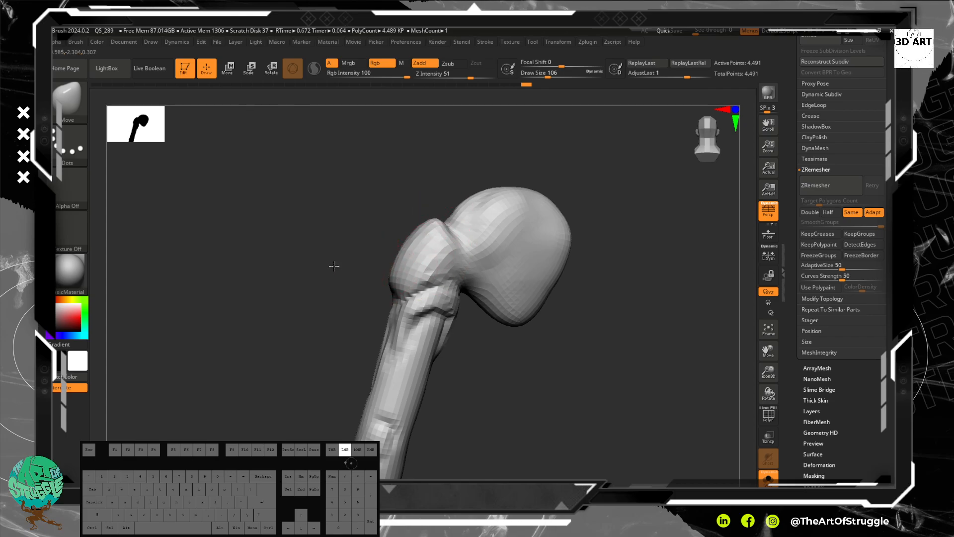
{"action": "mouse_move", "coordinate": [345, 271]}
{"action": "left_mouse_down"}
{"action": "mouse_move", "coordinate": [381, 289]}
{"action": "mouse_move", "coordinate": [347, 279]}
{"action": "mouse_move", "coordinate": [390, 272]}
{"action": "left_mouse_up"}
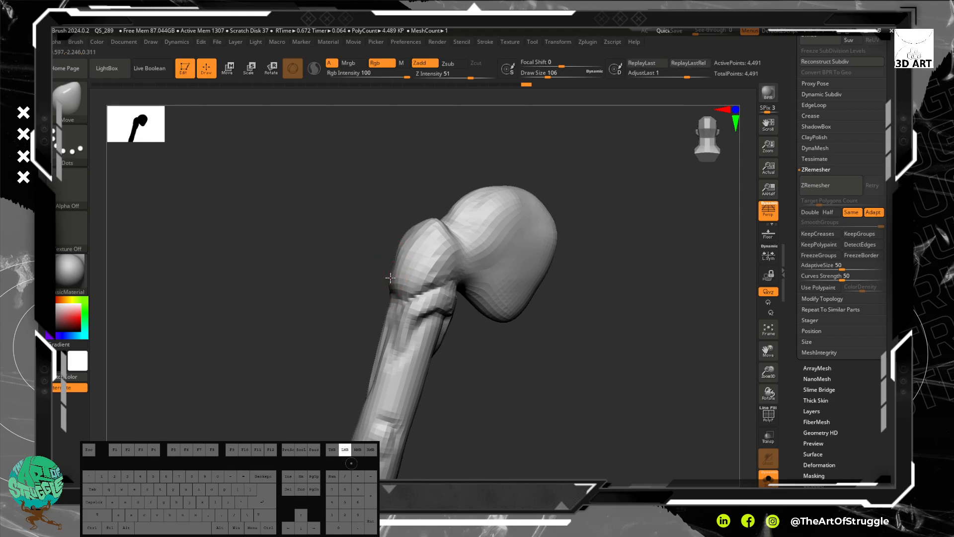
{"action": "left_click_drag", "start_coordinate": [405, 281], "coordinate": [402, 280]}
{"action": "mouse_move", "coordinate": [412, 282]}
{"action": "left_mouse_down"}
{"action": "mouse_move", "coordinate": [385, 255]}
{"action": "mouse_move", "coordinate": [406, 243]}
{"action": "mouse_move", "coordinate": [377, 261]}
{"action": "left_mouse_up"}
{"action": "key", "text": "ctrl+z"}
{"action": "key", "text": "bracketleft"}
{"action": "key", "text": "bracketleft"}
{"action": "mouse_move", "coordinate": [481, 259]}
{"action": "left_mouse_down"}
{"action": "mouse_move", "coordinate": [530, 257]}
{"action": "mouse_move", "coordinate": [512, 254]}
{"action": "mouse_move", "coordinate": [511, 234]}
{"action": "left_mouse_up"}
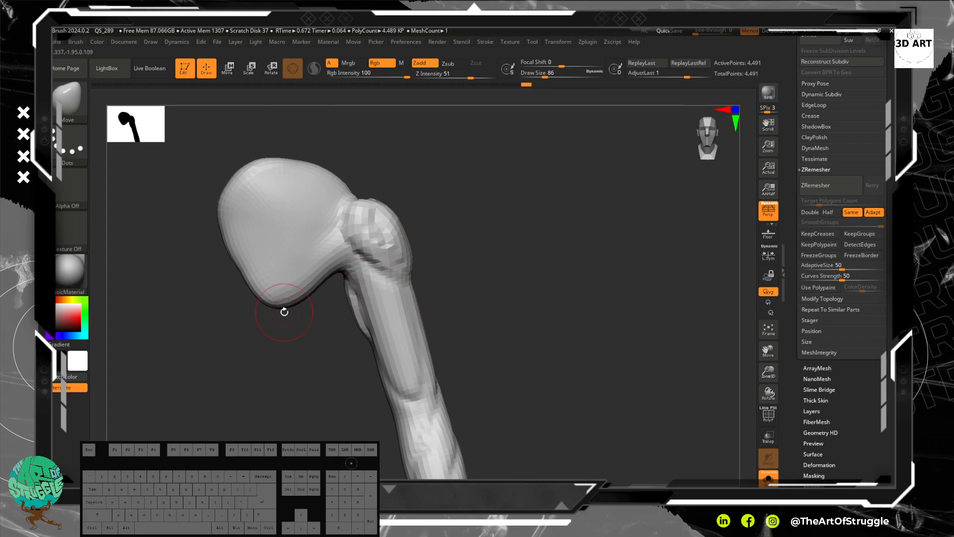
- Stretch the lower end of the flat lobe downward and widen it toward the shaft with the Move brush, enlarging it to 142
{"action": "left_click_drag", "start_coordinate": [282, 304], "coordinate": [265, 347]}
{"action": "left_click_drag", "start_coordinate": [249, 289], "coordinate": [235, 335]}
{"action": "mouse_move", "coordinate": [239, 265]}
{"action": "left_mouse_down"}
{"action": "mouse_move", "coordinate": [211, 286]}
{"action": "mouse_move", "coordinate": [228, 350]}
{"action": "left_mouse_up"}
{"action": "key", "text": "bracketright"}
{"action": "key", "text": "bracketright"}
{"action": "left_click_drag", "start_coordinate": [298, 290], "coordinate": [316, 330]}
{"action": "left_click_drag", "start_coordinate": [281, 318], "coordinate": [290, 353]}
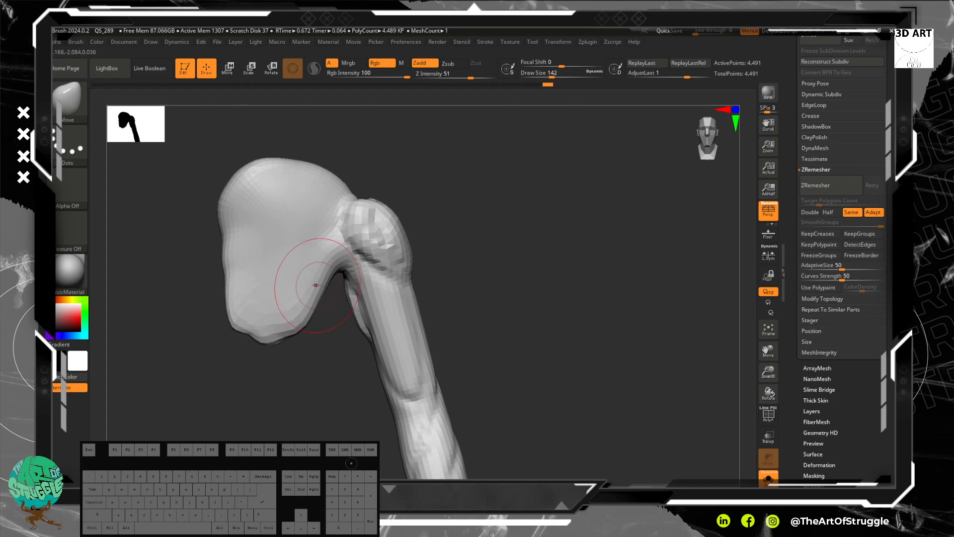
{"action": "left_click_drag", "start_coordinate": [316, 285], "coordinate": [330, 300]}
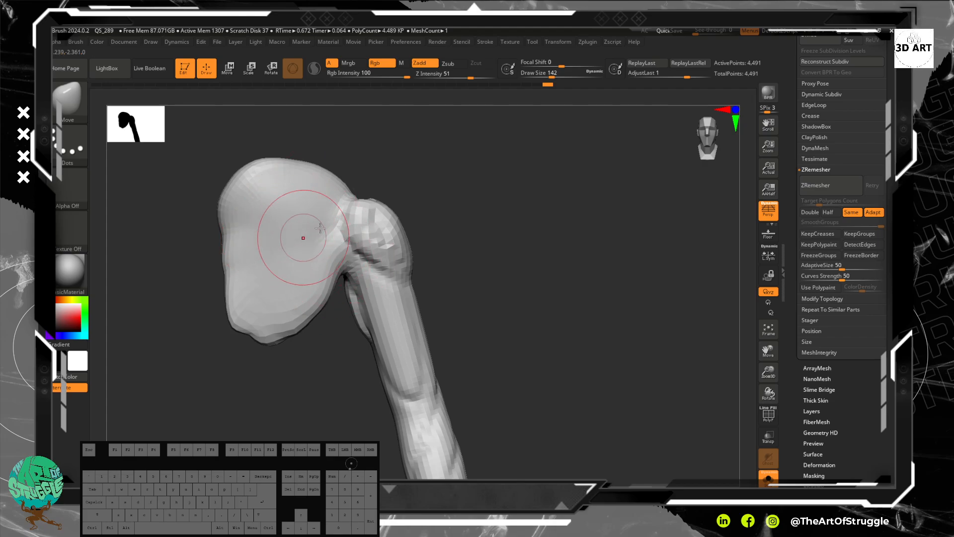
- Switch to the DamStandard brush and reduce its draw size to 114
{"action": "key", "text": "b"}
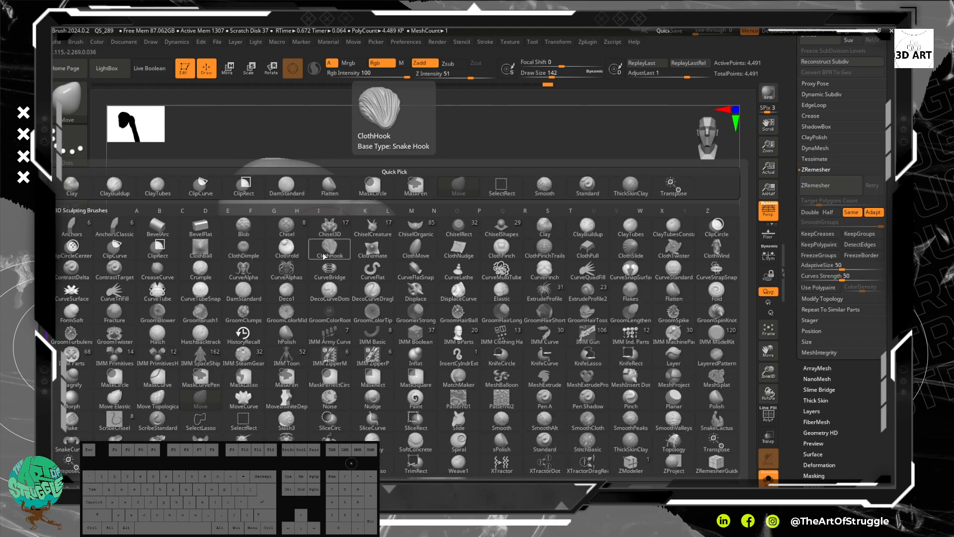
{"action": "key", "text": "s"}
{"action": "key", "text": "t"}
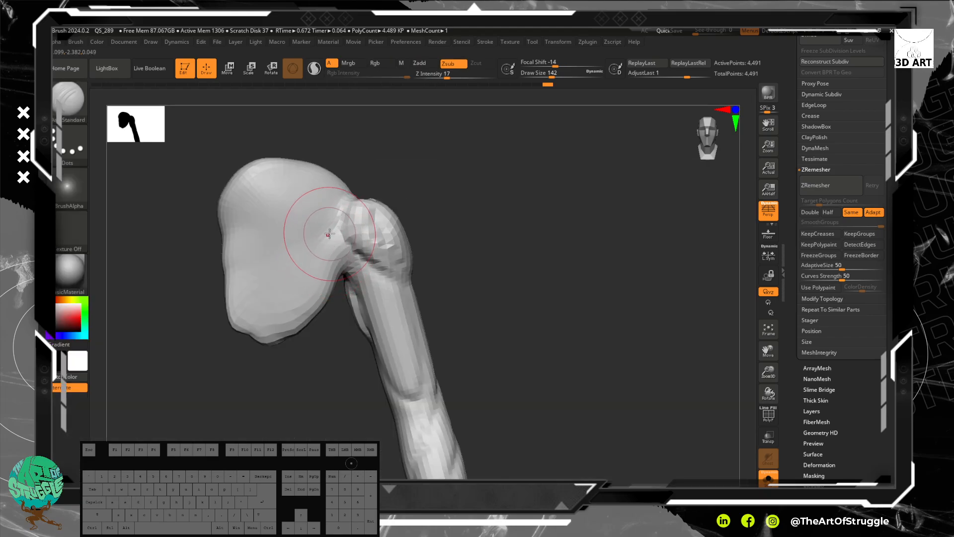
{"action": "key", "text": "bracketleft"}
{"action": "key", "text": "bracketleft"}
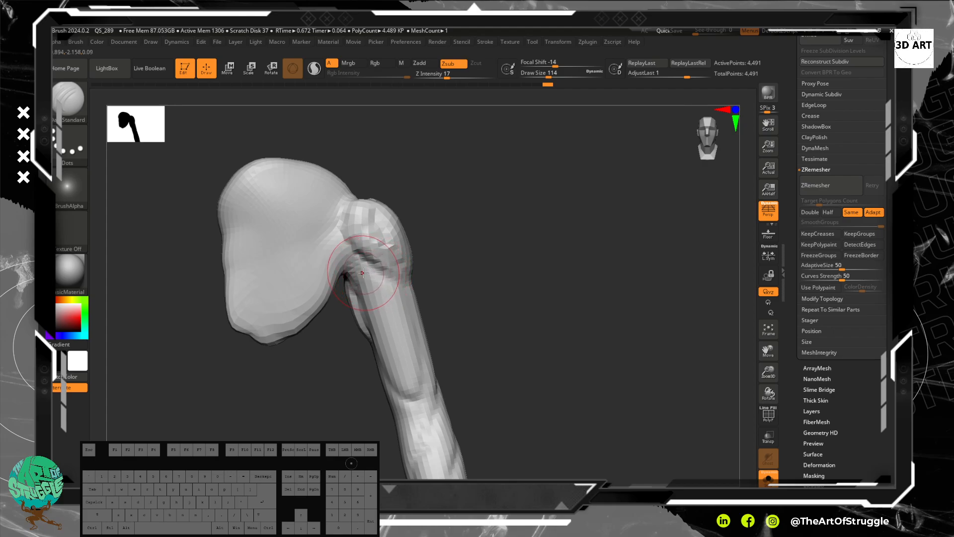
- Try a DamStandard crease across the flat lobe and a ZRemesh at the same polygon count, undoing both
{"action": "left_click_drag", "start_coordinate": [359, 267], "coordinate": [292, 263]}
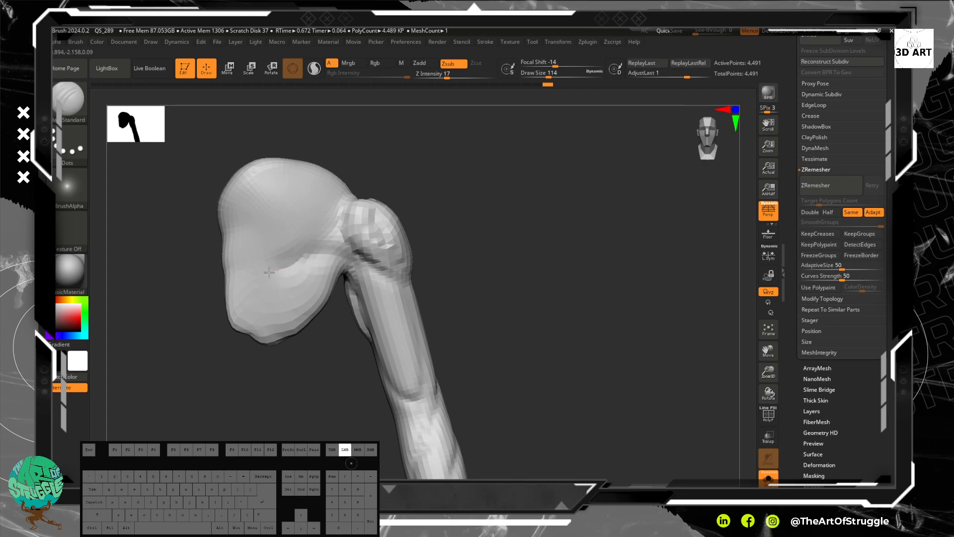
{"action": "key", "text": "ctrl+z"}
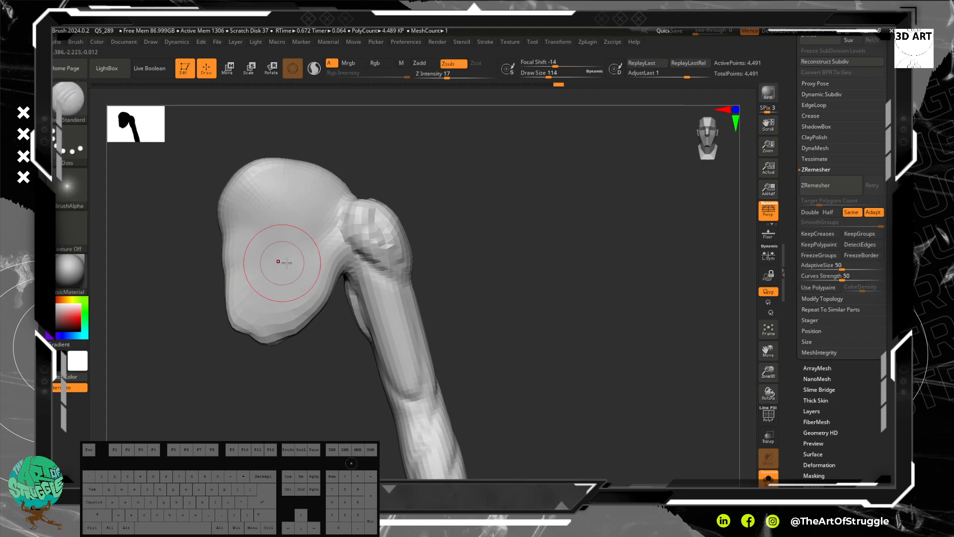
{"action": "left_click", "coordinate": [831, 186]}
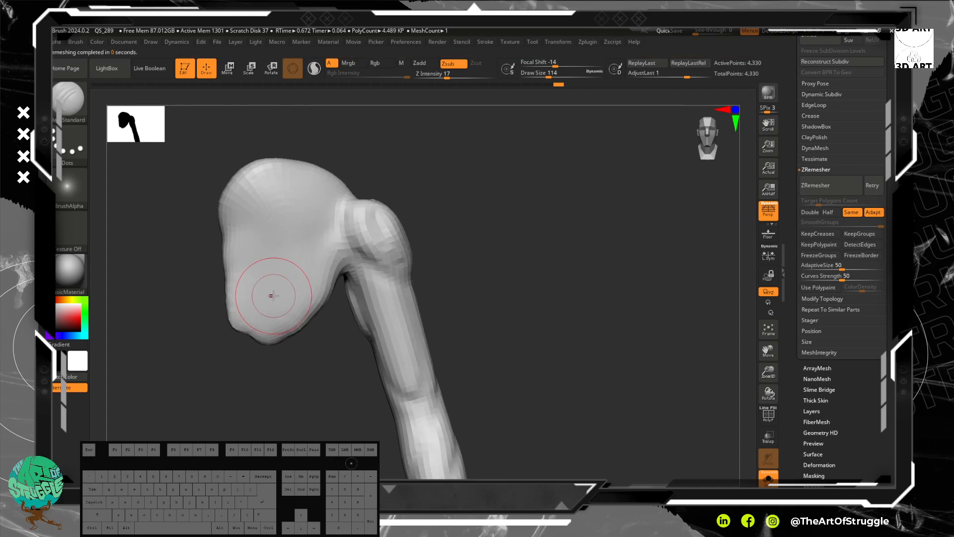
{"action": "key", "text": "ctrl+z"}
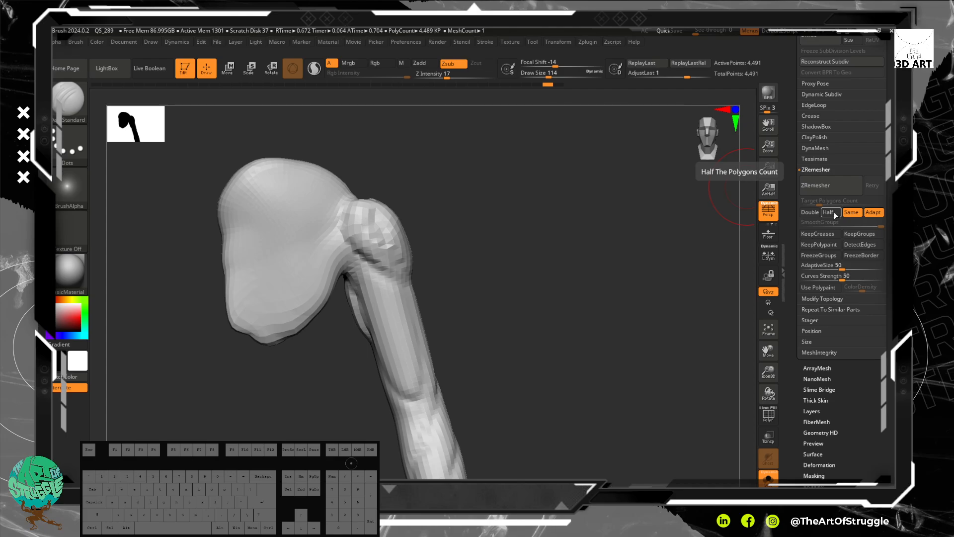
- ZRemesh the whole limb with the Double option to raise its polygon density
{"action": "mouse_move", "coordinate": [669, 256]}
{"action": "left_mouse_down"}
{"action": "mouse_move", "coordinate": [612, 215]}
{"action": "mouse_move", "coordinate": [571, 228]}
{"action": "mouse_move", "coordinate": [518, 277]}
{"action": "mouse_move", "coordinate": [538, 267]}
{"action": "mouse_move", "coordinate": [503, 318]}
{"action": "left_mouse_up"}
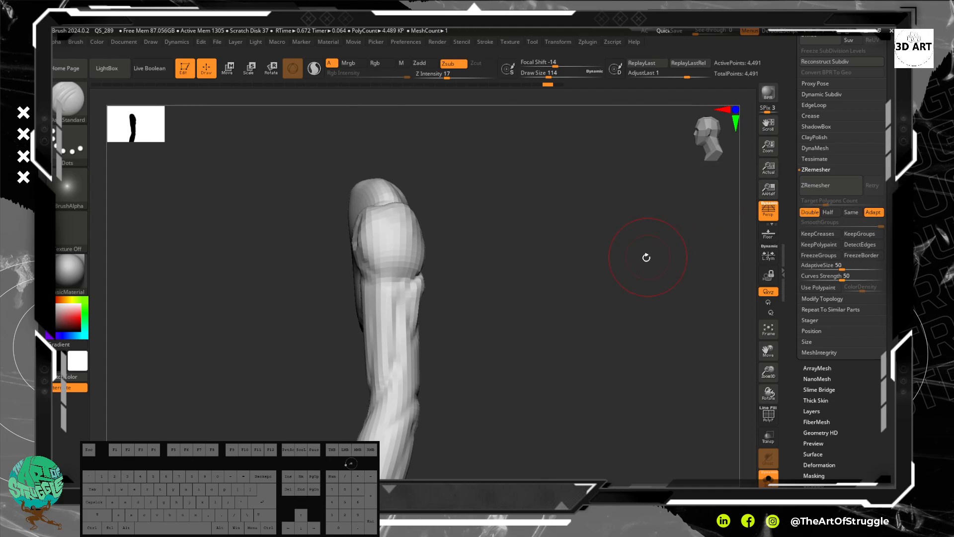
{"action": "left_click_drag", "start_coordinate": [646, 256], "coordinate": [689, 256], "text": "shift"}
{"action": "left_click", "coordinate": [828, 185]}
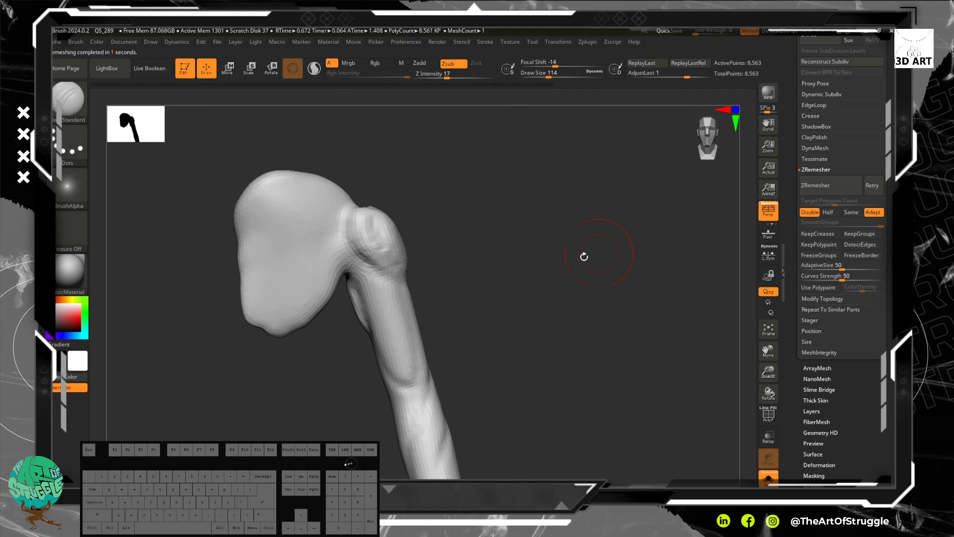
- Reduce the DamStandard draw size to 46 and carve a crease around the lower end of the shaft's front muscle
{"action": "mouse_move", "coordinate": [584, 255]}
{"action": "left_mouse_down", "text": "alt"}
{"action": "mouse_move", "coordinate": [537, 211]}
{"action": "mouse_move", "coordinate": [538, 306]}
{"action": "left_mouse_up", "text": "alt"}
{"action": "left_click_drag", "start_coordinate": [471, 254], "coordinate": [539, 206], "text": "alt"}
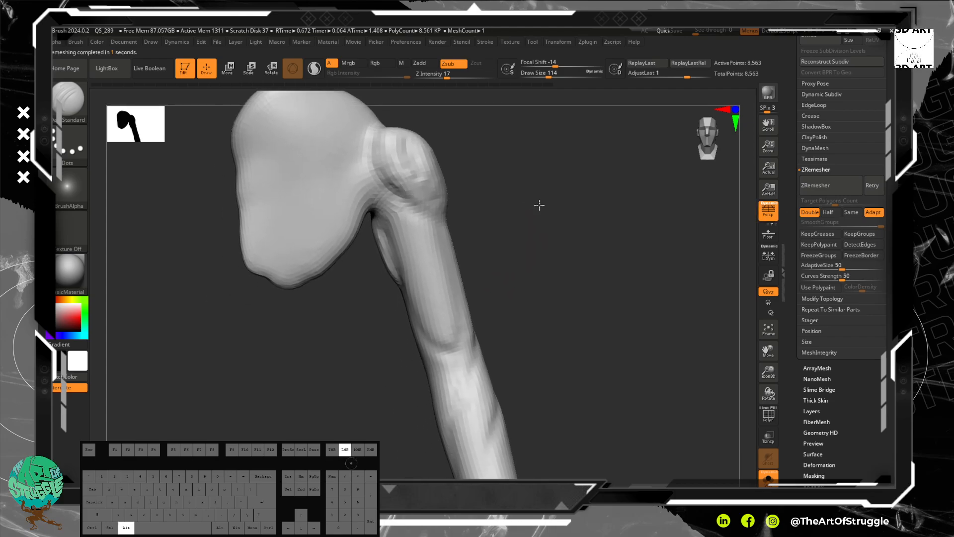
{"action": "left_click_drag", "start_coordinate": [508, 266], "coordinate": [498, 241], "text": "alt"}
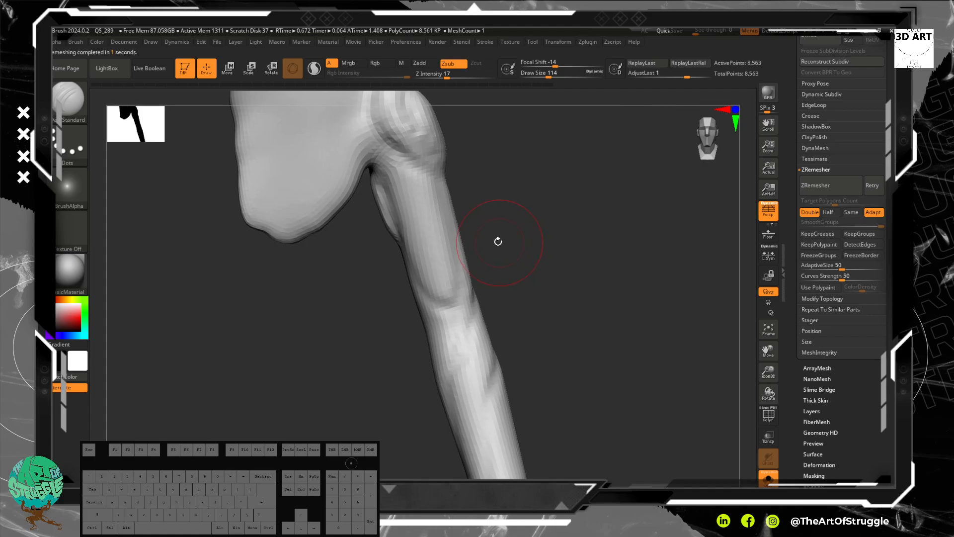
{"action": "mouse_move", "coordinate": [528, 212]}
{"action": "left_mouse_down"}
{"action": "mouse_move", "coordinate": [520, 228]}
{"action": "mouse_move", "coordinate": [460, 232]}
{"action": "left_mouse_up"}
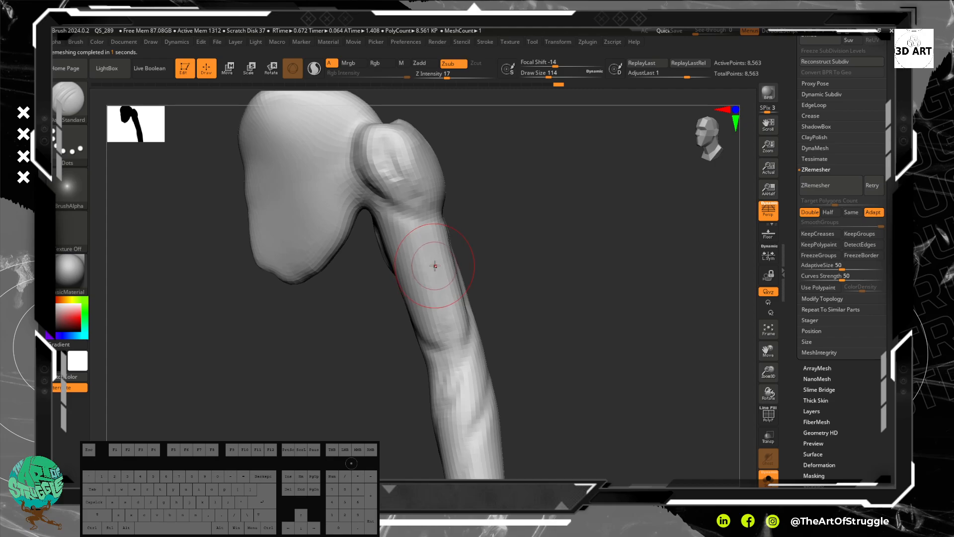
{"action": "key", "text": "bracketleft"}
{"action": "key", "text": "bracketleft"}
{"action": "key", "text": "bracketleft"}
{"action": "key", "text": "bracketleft"}
{"action": "key", "text": "bracketleft"}
{"action": "key", "text": "bracketleft"}
{"action": "key", "text": "bracketleft"}
{"action": "key", "text": "bracketleft"}
{"action": "key", "text": "bracketleft"}
{"action": "key", "text": "bracketleft"}
{"action": "key", "text": "bracketleft"}
{"action": "key", "text": "bracketleft"}
{"action": "key", "text": "bracketleft"}
{"action": "key", "text": "bracketleft"}
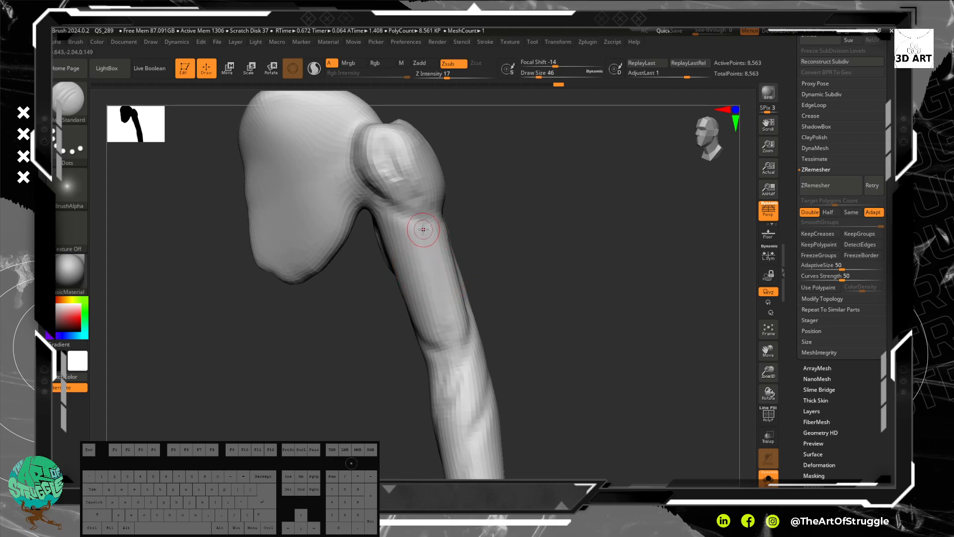
{"action": "left_click_drag", "start_coordinate": [497, 251], "coordinate": [515, 253]}
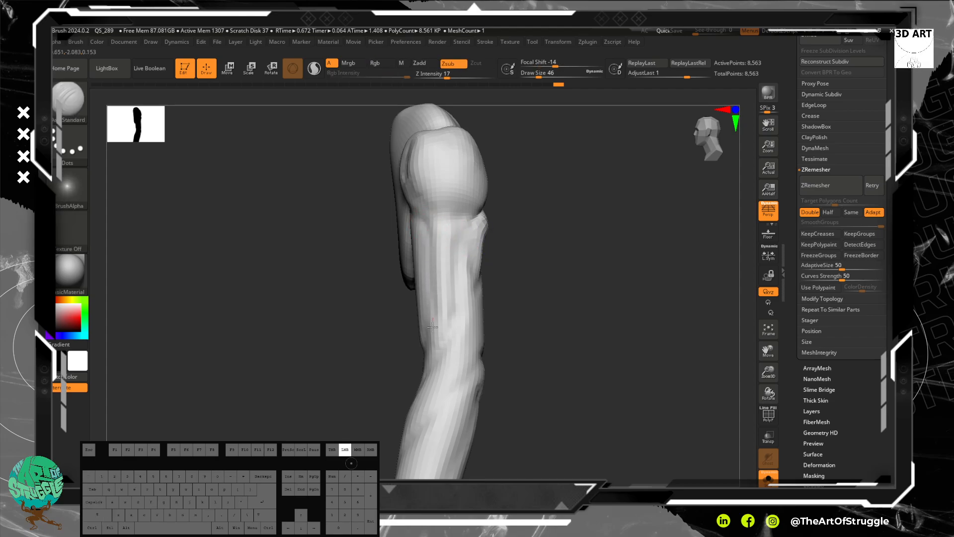
{"action": "mouse_move", "coordinate": [575, 264]}
{"action": "left_mouse_down"}
{"action": "mouse_move", "coordinate": [595, 252]}
{"action": "mouse_move", "coordinate": [624, 255]}
{"action": "mouse_move", "coordinate": [508, 298]}
{"action": "left_mouse_up"}
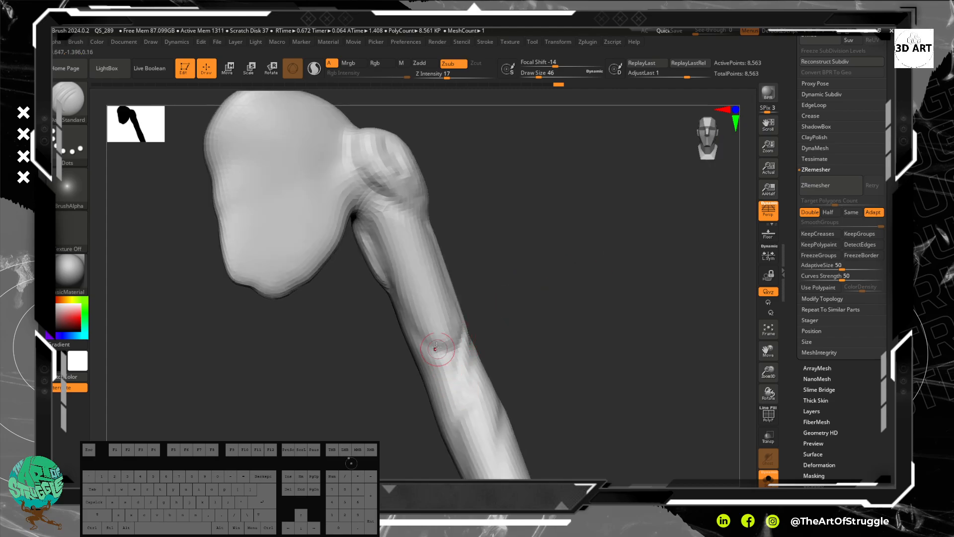
{"action": "mouse_move", "coordinate": [436, 349]}
{"action": "left_mouse_down"}
{"action": "mouse_move", "coordinate": [453, 352]}
{"action": "mouse_move", "coordinate": [409, 349]}
{"action": "left_mouse_up"}
- Carve a DamStandard groove down the back of the upper shaft, starting below the bump
{"action": "mouse_move", "coordinate": [537, 286]}
{"action": "left_mouse_down"}
{"action": "mouse_move", "coordinate": [560, 205]}
{"action": "mouse_move", "coordinate": [585, 205]}
{"action": "mouse_move", "coordinate": [526, 213]}
{"action": "mouse_move", "coordinate": [551, 252]}
{"action": "mouse_move", "coordinate": [517, 277]}
{"action": "mouse_move", "coordinate": [530, 272]}
{"action": "mouse_move", "coordinate": [492, 257]}
{"action": "mouse_move", "coordinate": [529, 154]}
{"action": "mouse_move", "coordinate": [535, 326]}
{"action": "mouse_move", "coordinate": [567, 279]}
{"action": "mouse_move", "coordinate": [524, 292]}
{"action": "mouse_move", "coordinate": [539, 284]}
{"action": "mouse_move", "coordinate": [511, 255]}
{"action": "left_mouse_up"}
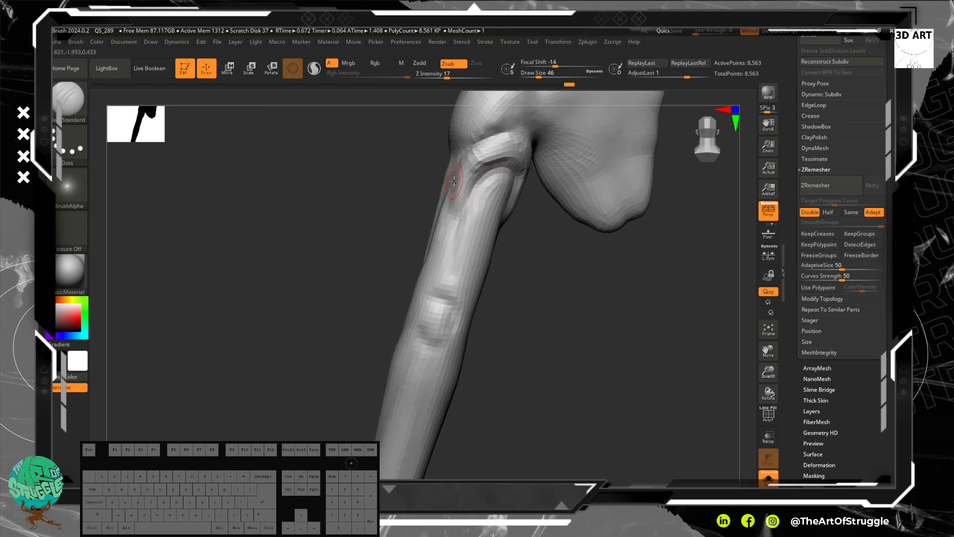
{"action": "left_click_drag", "start_coordinate": [442, 268], "coordinate": [444, 243]}
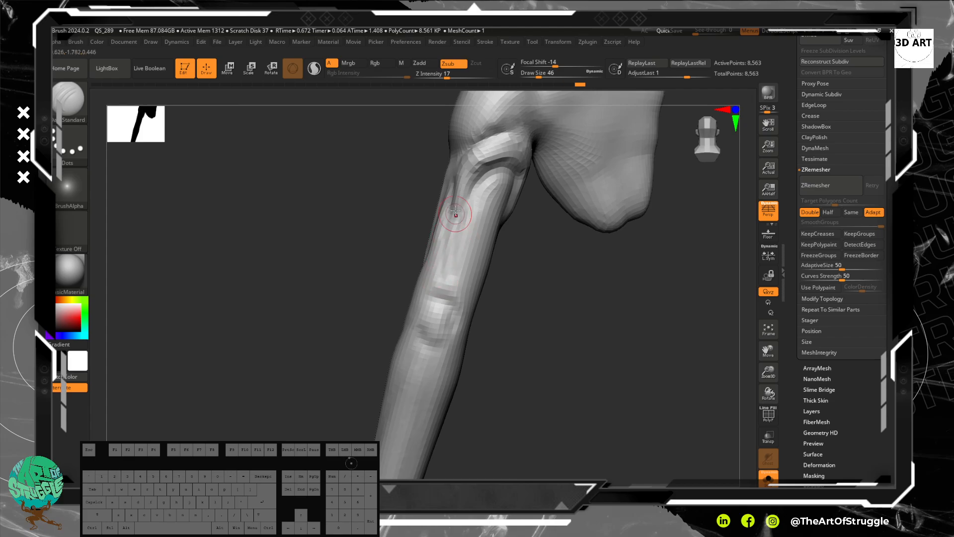
{"action": "key", "text": "shift"}
{"action": "key", "text": "alt"}
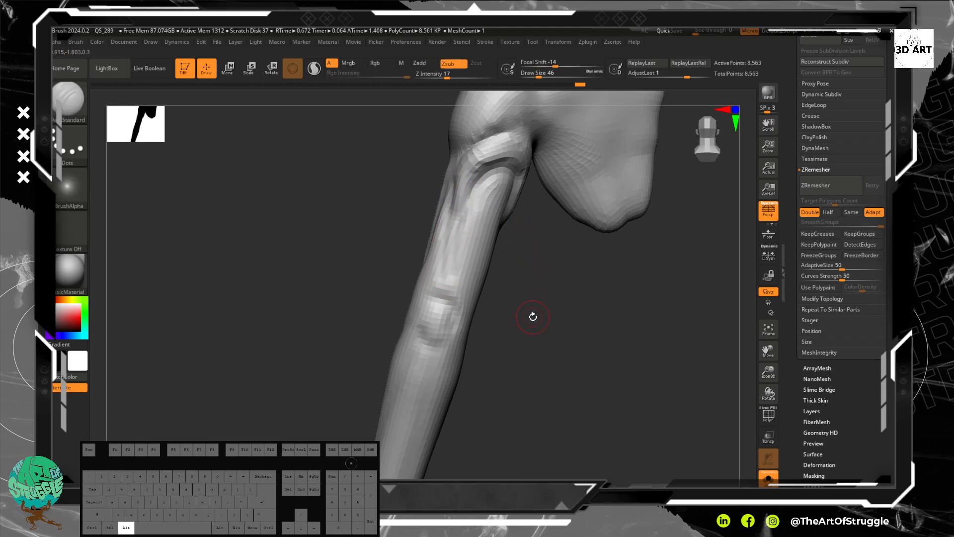
- Smooth the creases along the inner side of the shaft near the bend and the groove below the bump
{"action": "mouse_move", "coordinate": [538, 313]}
{"action": "left_mouse_down"}
{"action": "mouse_move", "coordinate": [511, 273]}
{"action": "mouse_move", "coordinate": [486, 188]}
{"action": "left_mouse_up"}
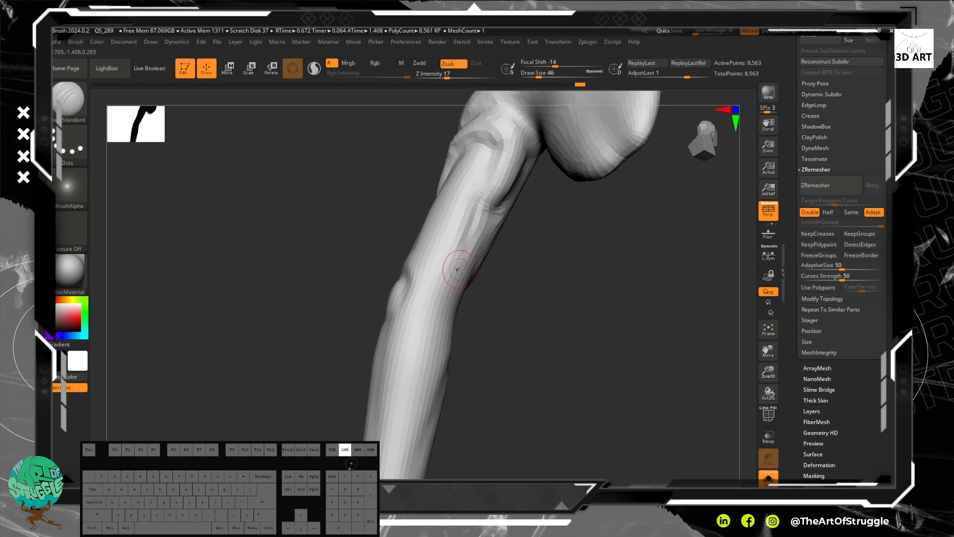
{"action": "key", "text": "shift"}
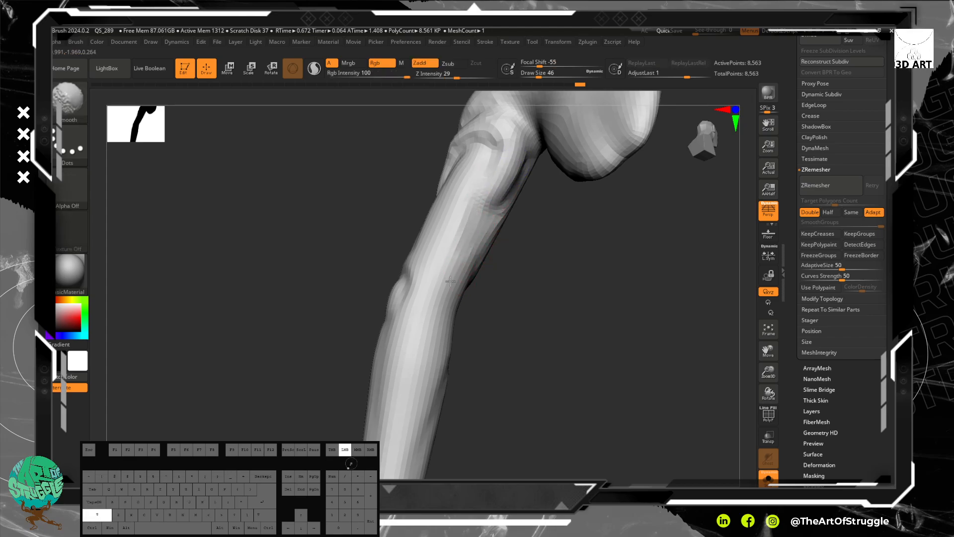
{"action": "left_click_drag", "start_coordinate": [450, 281], "coordinate": [449, 289], "text": "shift"}
{"action": "left_click_drag", "start_coordinate": [530, 284], "coordinate": [594, 264]}
{"action": "mouse_move", "coordinate": [449, 181]}
{"action": "left_mouse_down", "text": "shift"}
{"action": "mouse_move", "coordinate": [440, 225]}
{"action": "mouse_move", "coordinate": [431, 227]}
{"action": "left_mouse_up", "text": "shift"}
{"action": "left_click_drag", "start_coordinate": [557, 260], "coordinate": [612, 265]}
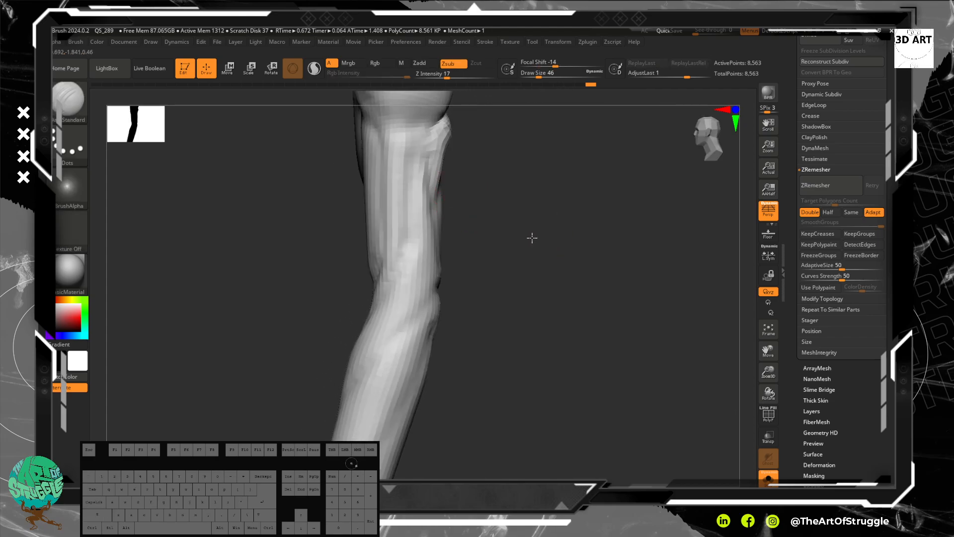
- Deepen the long DamStandard grooves along the outer side and back of the upper shaft
{"action": "mouse_move", "coordinate": [532, 238]}
{"action": "left_mouse_down"}
{"action": "mouse_move", "coordinate": [496, 249]}
{"action": "mouse_move", "coordinate": [532, 247]}
{"action": "mouse_move", "coordinate": [491, 234]}
{"action": "mouse_move", "coordinate": [520, 230]}
{"action": "left_mouse_up"}
{"action": "mouse_move", "coordinate": [502, 273]}
{"action": "left_mouse_down"}
{"action": "mouse_move", "coordinate": [539, 282]}
{"action": "mouse_move", "coordinate": [524, 281]}
{"action": "mouse_move", "coordinate": [509, 299]}
{"action": "mouse_move", "coordinate": [514, 237]}
{"action": "mouse_move", "coordinate": [495, 264]}
{"action": "left_mouse_up"}
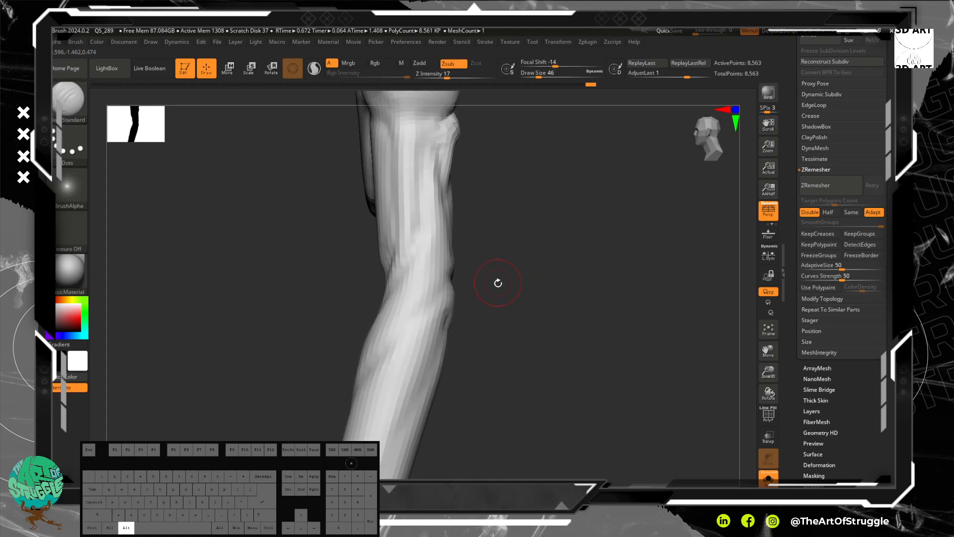
{"action": "left_click_drag", "start_coordinate": [515, 322], "coordinate": [538, 277]}
{"action": "mouse_move", "coordinate": [590, 203]}
{"action": "left_mouse_down", "text": "alt"}
{"action": "mouse_move", "coordinate": [528, 315]}
{"action": "mouse_move", "coordinate": [485, 308]}
{"action": "mouse_move", "coordinate": [485, 330]}
{"action": "mouse_move", "coordinate": [392, 224]}
{"action": "left_mouse_up", "text": "alt"}
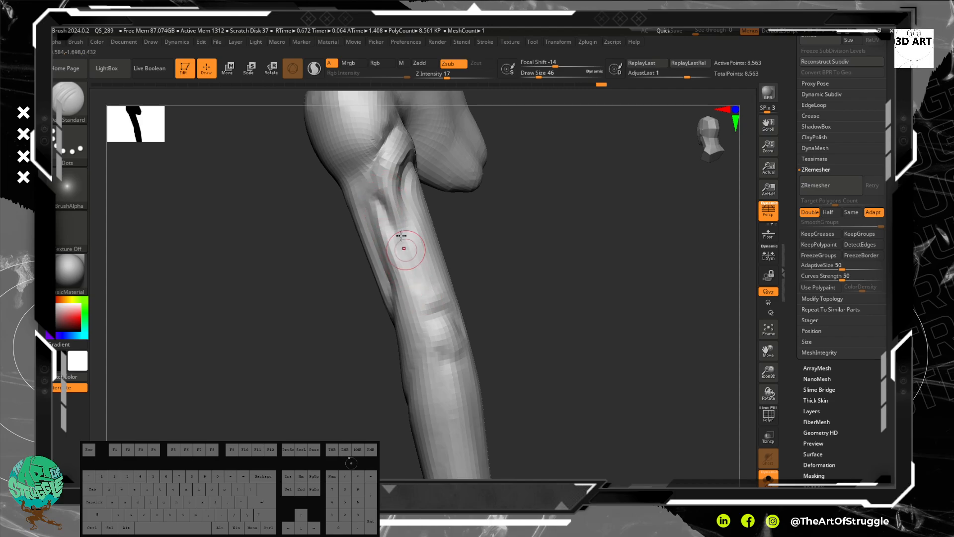
{"action": "mouse_move", "coordinate": [488, 281]}
{"action": "left_mouse_down"}
{"action": "mouse_move", "coordinate": [515, 254]}
{"action": "mouse_move", "coordinate": [451, 242]}
{"action": "mouse_move", "coordinate": [460, 240]}
{"action": "mouse_move", "coordinate": [477, 249]}
{"action": "mouse_move", "coordinate": [458, 252]}
{"action": "mouse_move", "coordinate": [448, 239]}
{"action": "left_mouse_up"}
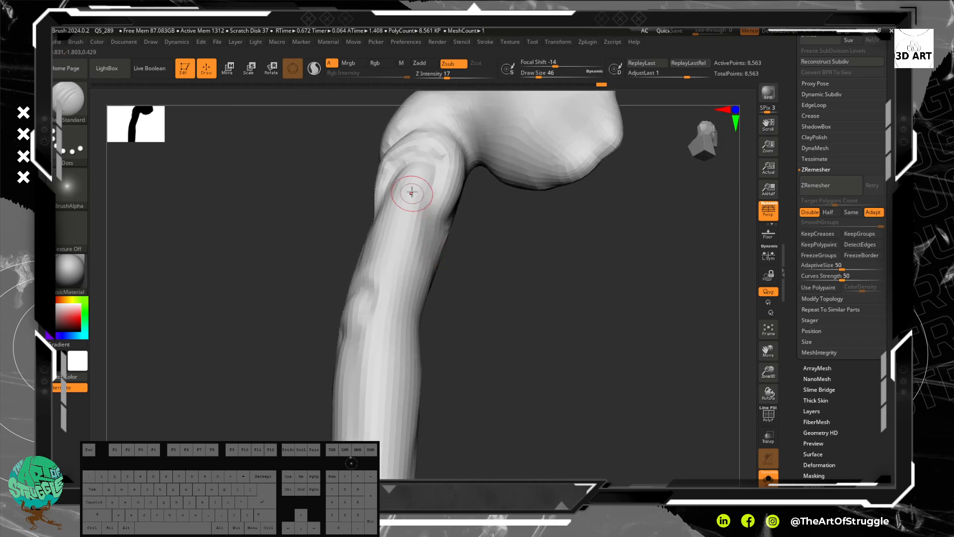
- Carve DamStandard creases around the base of the rounded shoulder bump and from the armpit across the flat shoulder-blade mass
{"action": "mouse_move", "coordinate": [511, 245]}
{"action": "left_mouse_down"}
{"action": "mouse_move", "coordinate": [505, 253]}
{"action": "mouse_move", "coordinate": [461, 185]}
{"action": "left_mouse_up"}
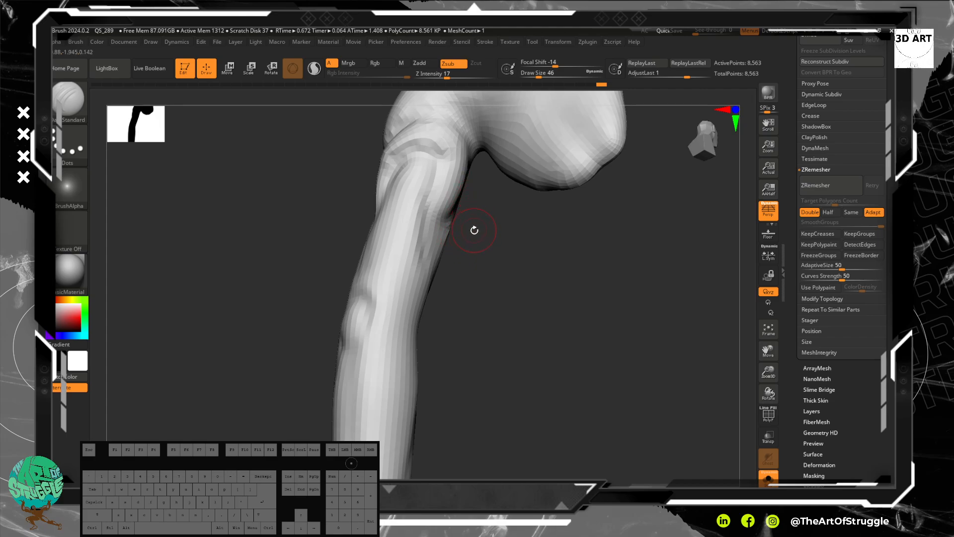
{"action": "left_click_drag", "start_coordinate": [484, 257], "coordinate": [553, 125]}
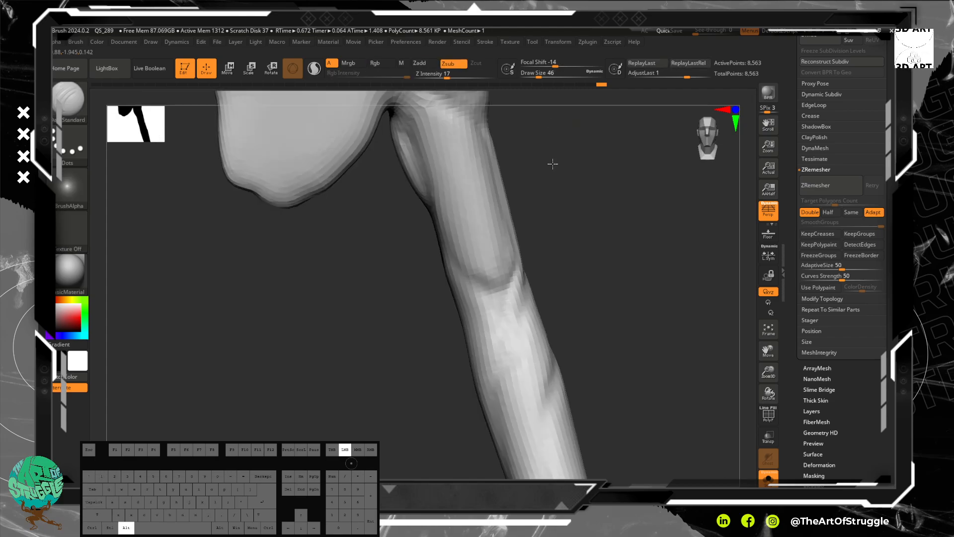
{"action": "left_click_drag", "start_coordinate": [552, 164], "coordinate": [565, 298], "text": "alt"}
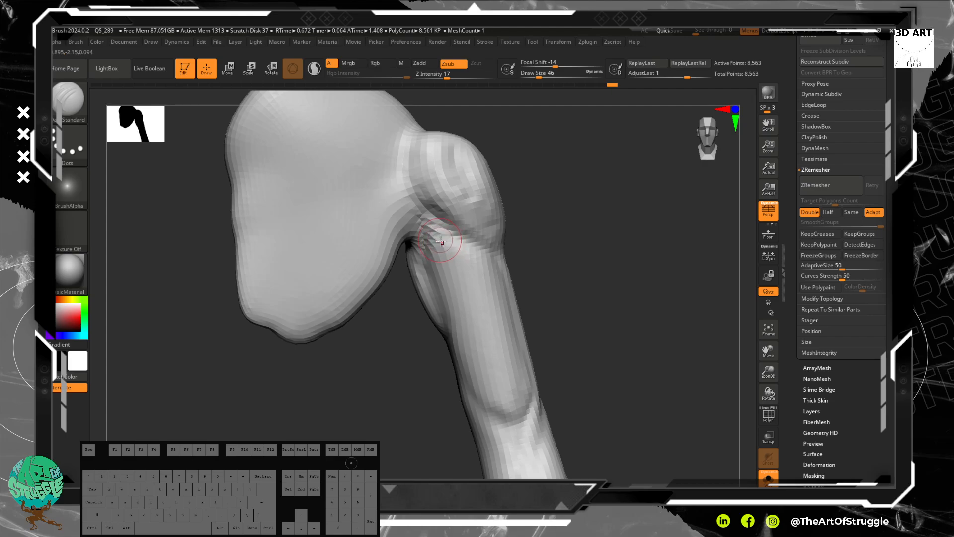
{"action": "left_click_drag", "start_coordinate": [411, 198], "coordinate": [418, 147]}
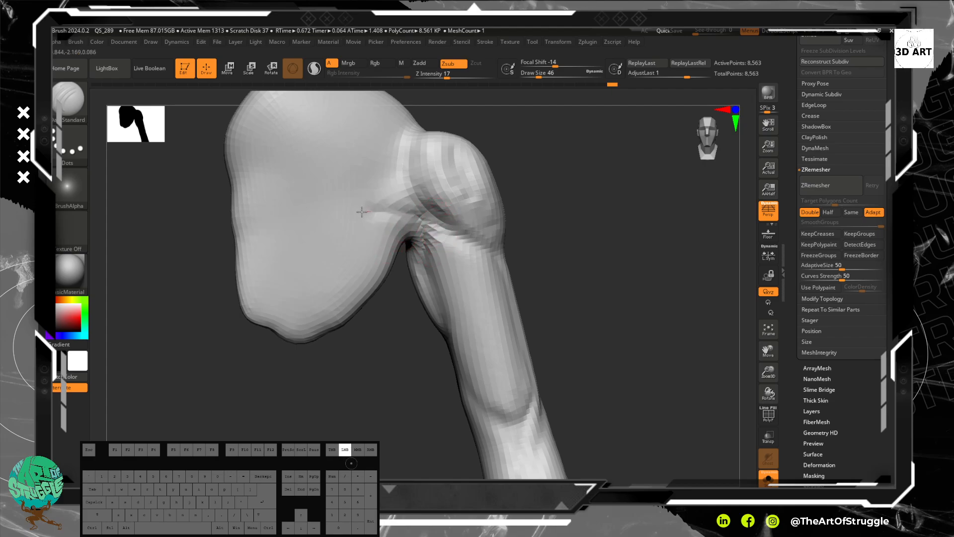
{"action": "left_click_drag", "start_coordinate": [328, 219], "coordinate": [312, 225]}
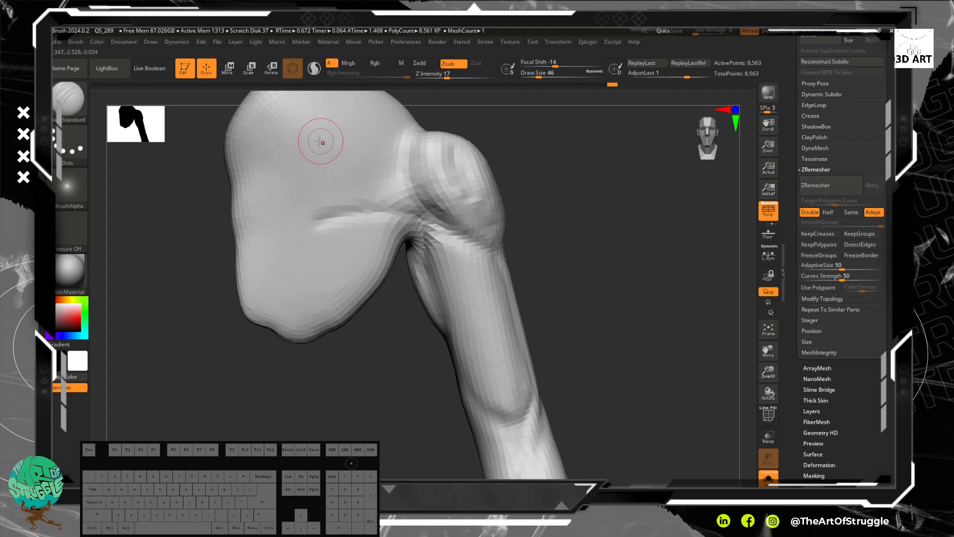
- Raise a ridge across the upper shoulder-blade mass with the ClayBuildup brush and cut into the area beneath it
{"action": "left_click_drag", "start_coordinate": [415, 145], "coordinate": [415, 146]}
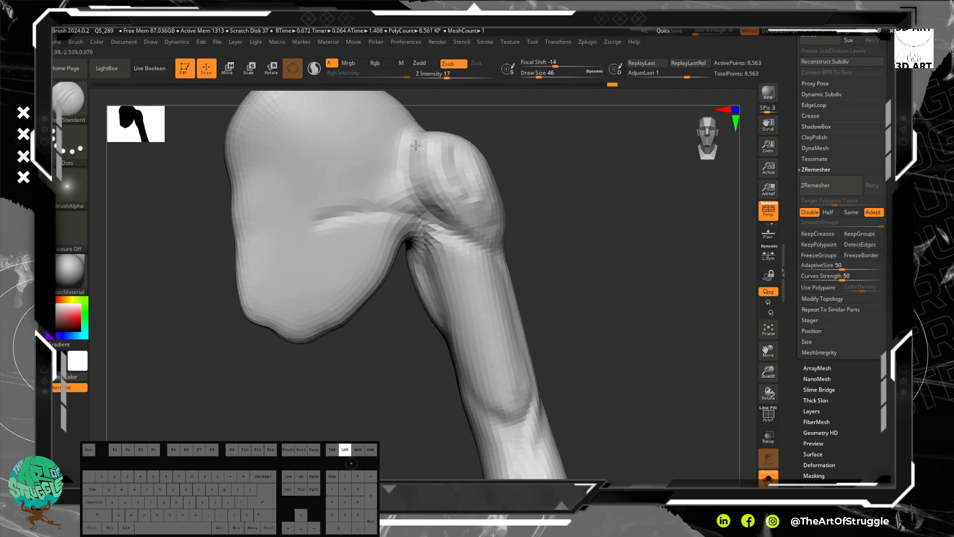
{"action": "mouse_move", "coordinate": [345, 172]}
{"action": "left_mouse_down"}
{"action": "mouse_move", "coordinate": [248, 185]}
{"action": "mouse_move", "coordinate": [430, 136]}
{"action": "mouse_move", "coordinate": [415, 127]}
{"action": "mouse_move", "coordinate": [254, 164]}
{"action": "mouse_move", "coordinate": [388, 131]}
{"action": "mouse_move", "coordinate": [375, 135]}
{"action": "left_mouse_up"}
{"action": "key", "text": "b"}
{"action": "key", "text": "c"}
{"action": "key", "text": "b"}
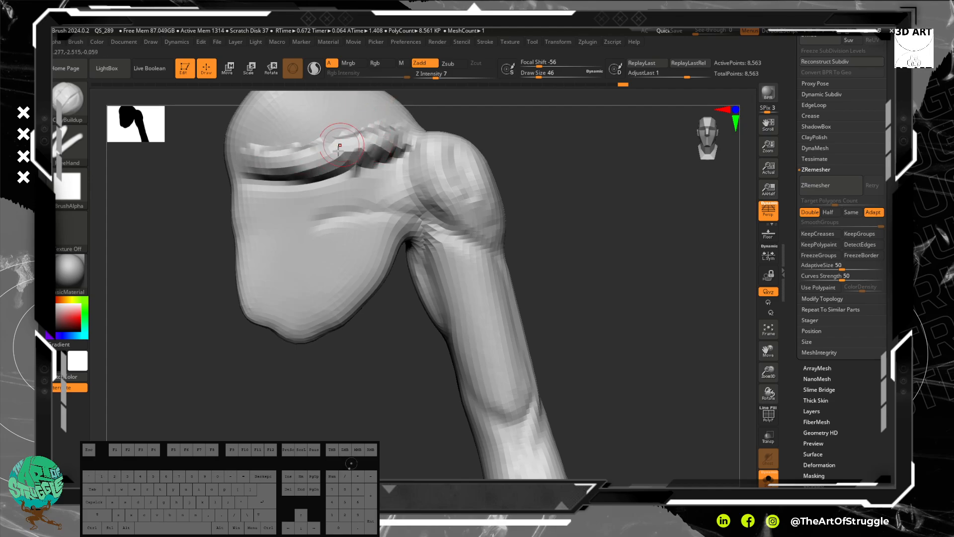
{"action": "mouse_move", "coordinate": [357, 188]}
{"action": "left_mouse_down", "text": "alt"}
{"action": "mouse_move", "coordinate": [298, 174]}
{"action": "mouse_move", "coordinate": [354, 144]}
{"action": "left_mouse_up", "text": "alt"}
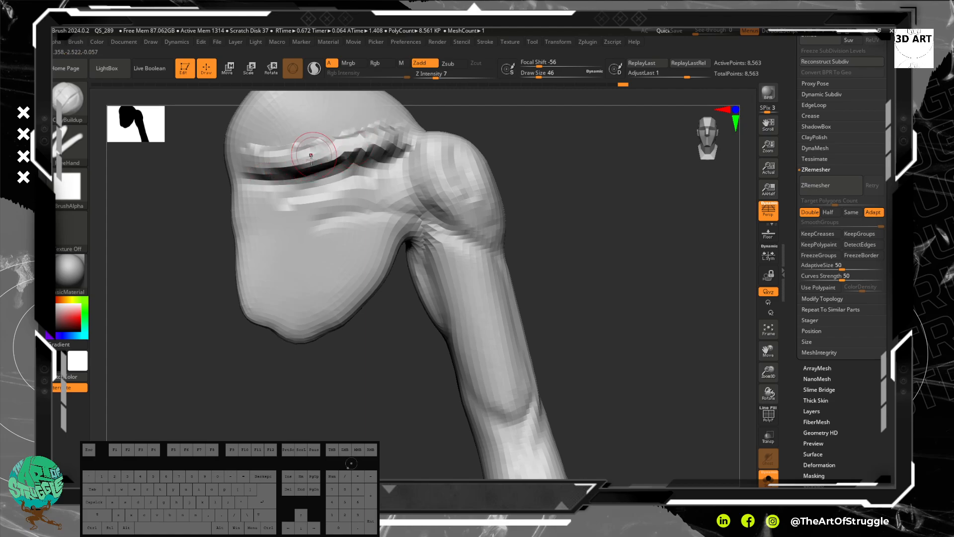
- Build up the lower shoulder-blade area and its rim with ClayBuildup strokes, then smooth the surface
{"action": "mouse_move", "coordinate": [408, 205]}
{"action": "left_mouse_down"}
{"action": "mouse_move", "coordinate": [275, 201]}
{"action": "mouse_move", "coordinate": [271, 274]}
{"action": "left_mouse_up"}
{"action": "left_click_drag", "start_coordinate": [275, 224], "coordinate": [293, 297]}
{"action": "mouse_move", "coordinate": [320, 204]}
{"action": "left_mouse_down"}
{"action": "mouse_move", "coordinate": [280, 271]}
{"action": "mouse_move", "coordinate": [368, 207]}
{"action": "left_mouse_up"}
{"action": "left_click_drag", "start_coordinate": [278, 228], "coordinate": [370, 213]}
{"action": "left_click_drag", "start_coordinate": [271, 276], "coordinate": [401, 205]}
{"action": "left_click_drag", "start_coordinate": [278, 298], "coordinate": [390, 214]}
{"action": "left_click_drag", "start_coordinate": [308, 293], "coordinate": [383, 242]}
{"action": "mouse_move", "coordinate": [298, 315]}
{"action": "left_mouse_down"}
{"action": "mouse_move", "coordinate": [390, 219]}
{"action": "mouse_move", "coordinate": [303, 316]}
{"action": "left_mouse_up"}
{"action": "mouse_move", "coordinate": [303, 315]}
{"action": "left_mouse_down"}
{"action": "mouse_move", "coordinate": [393, 218]}
{"action": "mouse_move", "coordinate": [261, 273]}
{"action": "mouse_move", "coordinate": [298, 200]}
{"action": "left_mouse_up"}
{"action": "mouse_move", "coordinate": [299, 200]}
{"action": "left_mouse_down"}
{"action": "mouse_move", "coordinate": [263, 306]}
{"action": "mouse_move", "coordinate": [286, 321]}
{"action": "left_mouse_up"}
{"action": "mouse_move", "coordinate": [271, 244]}
{"action": "left_mouse_down"}
{"action": "mouse_move", "coordinate": [273, 199]}
{"action": "mouse_move", "coordinate": [249, 288]}
{"action": "left_mouse_up"}
{"action": "mouse_move", "coordinate": [279, 214]}
{"action": "left_mouse_down"}
{"action": "mouse_move", "coordinate": [263, 281]}
{"action": "mouse_move", "coordinate": [303, 251]}
{"action": "mouse_move", "coordinate": [358, 262]}
{"action": "left_mouse_up"}
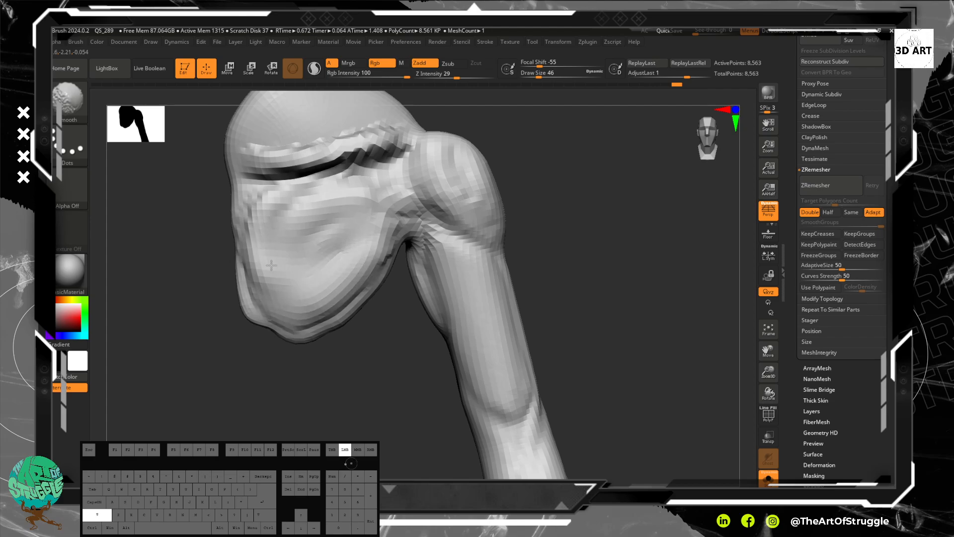
{"action": "mouse_move", "coordinate": [270, 265]}
{"action": "left_mouse_down", "text": "shift"}
{"action": "mouse_move", "coordinate": [303, 246]}
{"action": "mouse_move", "coordinate": [281, 204]}
{"action": "mouse_move", "coordinate": [308, 249]}
{"action": "mouse_move", "coordinate": [345, 218]}
{"action": "left_mouse_up", "text": "shift"}
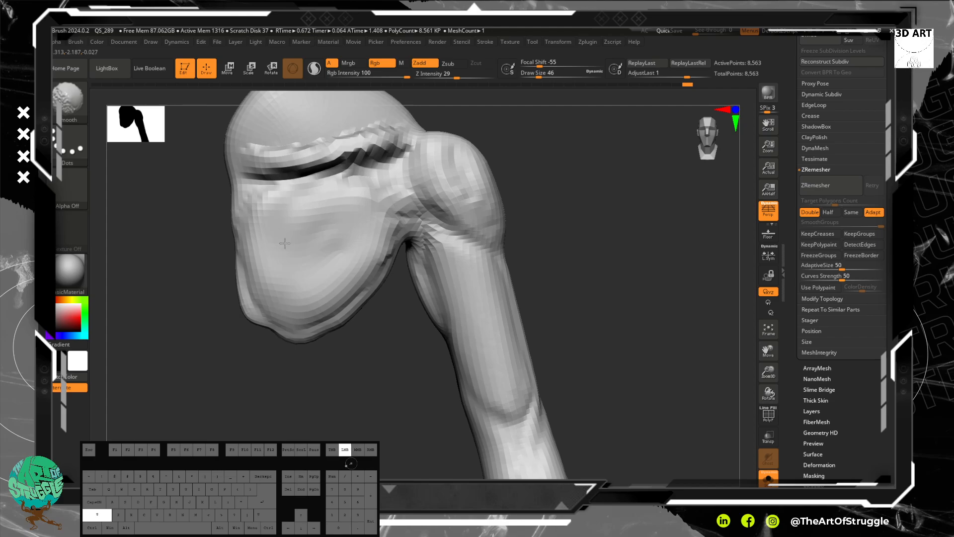
{"action": "mouse_move", "coordinate": [264, 203]}
{"action": "left_mouse_down", "text": "shift"}
{"action": "mouse_move", "coordinate": [339, 227]}
{"action": "mouse_move", "coordinate": [303, 312]}
{"action": "left_mouse_up", "text": "shift"}
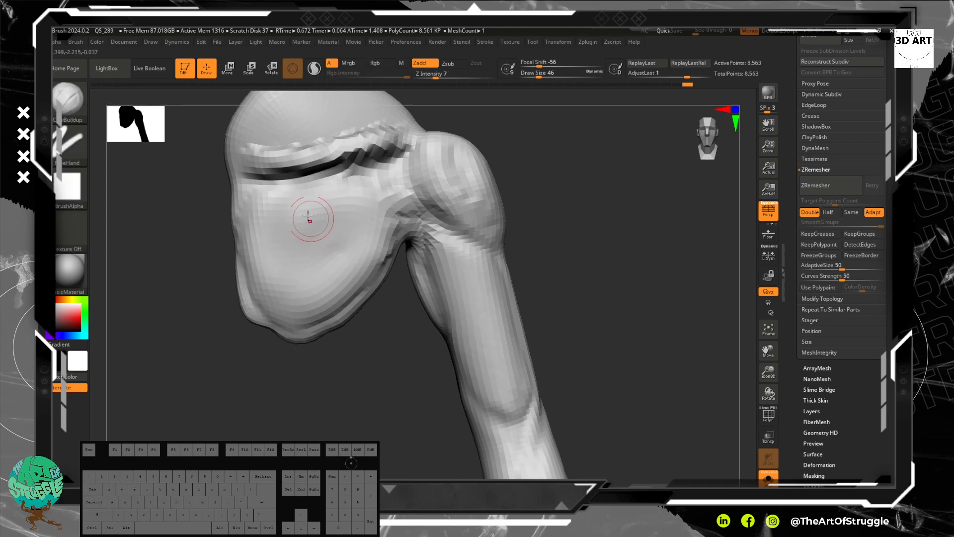
- Carve DamStandard creases below the shoulder-blade ridge, running toward the base of the rounded shoulder bump
{"action": "key", "text": "b"}
{"action": "key", "text": "d"}
{"action": "key", "text": "s"}
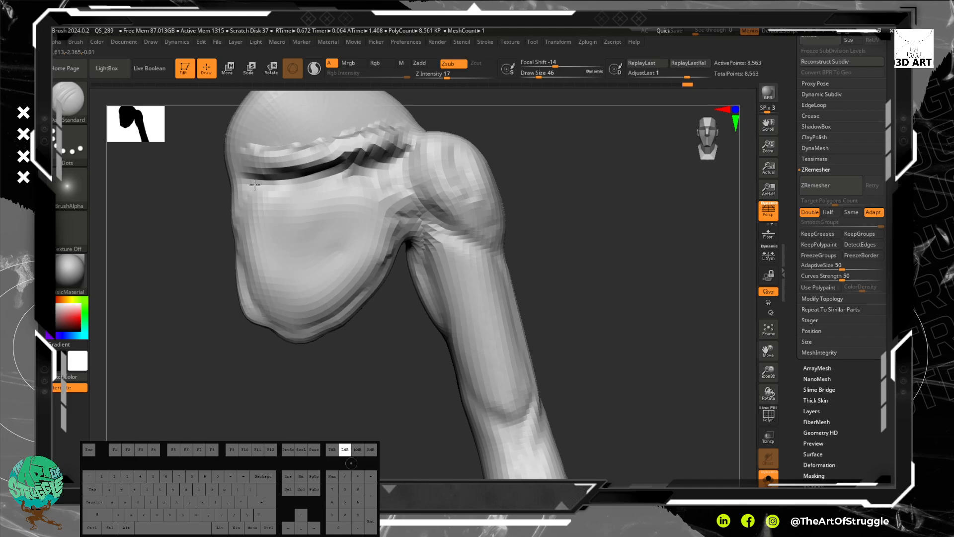
{"action": "left_click_drag", "start_coordinate": [249, 172], "coordinate": [348, 167]}
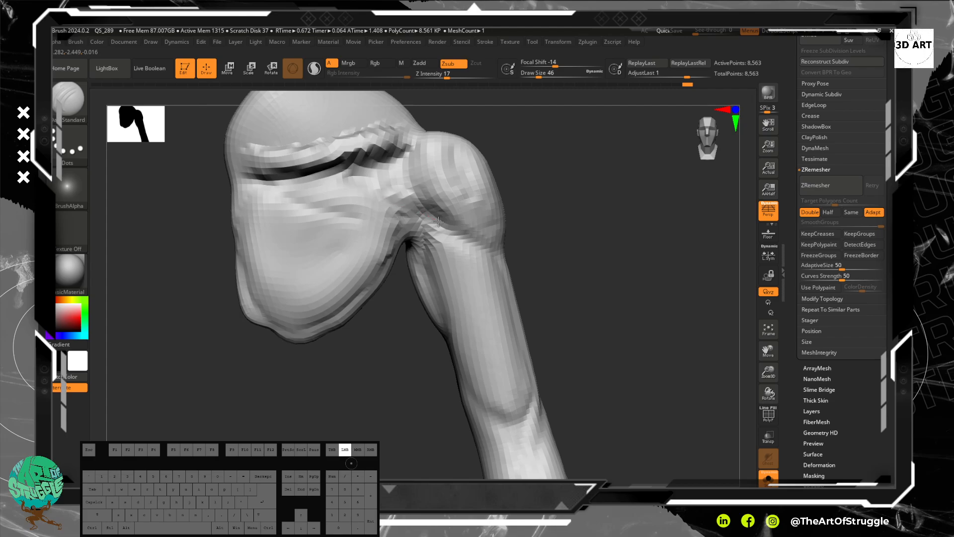
{"action": "left_click_drag", "start_coordinate": [438, 222], "coordinate": [440, 225]}
{"action": "mouse_move", "coordinate": [285, 197]}
{"action": "left_mouse_down"}
{"action": "mouse_move", "coordinate": [407, 223]}
{"action": "mouse_move", "coordinate": [395, 178]}
{"action": "mouse_move", "coordinate": [457, 239]}
{"action": "left_mouse_up"}
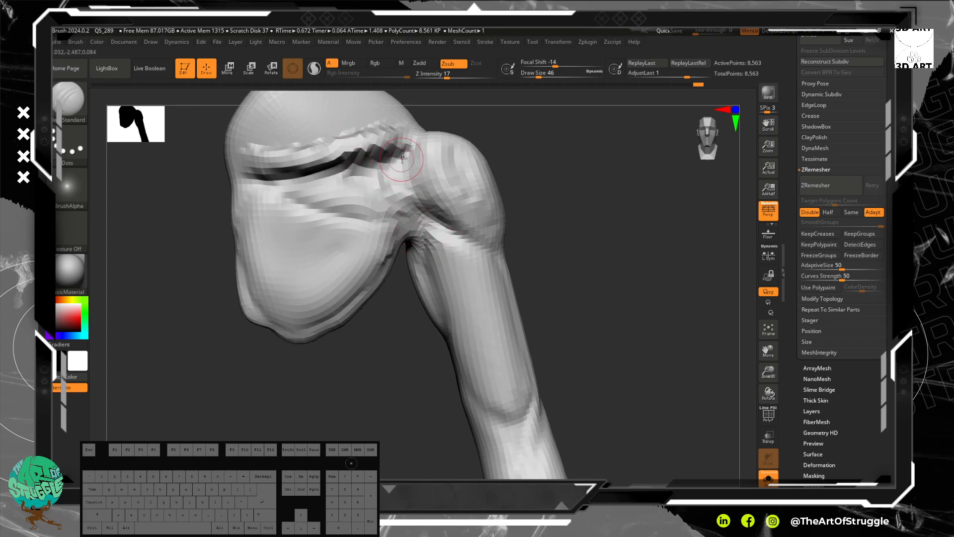
{"action": "mouse_move", "coordinate": [400, 156]}
{"action": "left_mouse_down"}
{"action": "mouse_move", "coordinate": [404, 200]}
{"action": "mouse_move", "coordinate": [359, 223]}
{"action": "mouse_move", "coordinate": [444, 230]}
{"action": "left_mouse_up"}
{"action": "key", "text": "ctrl+z"}
{"action": "mouse_move", "coordinate": [367, 216]}
{"action": "left_mouse_down"}
{"action": "mouse_move", "coordinate": [459, 245]}
{"action": "mouse_move", "coordinate": [379, 255]}
{"action": "mouse_move", "coordinate": [337, 297]}
{"action": "left_mouse_up"}
{"action": "key", "text": "ctrl+z"}
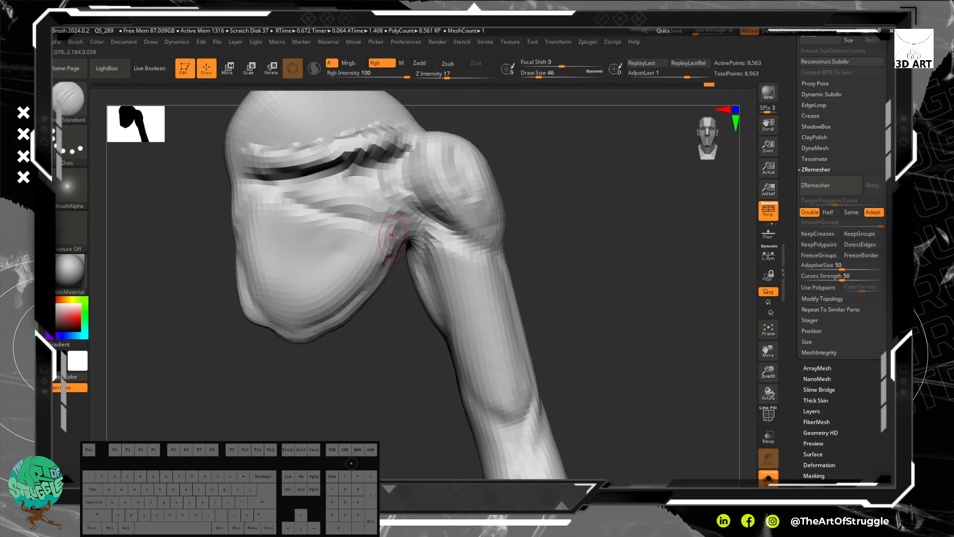
- Carve fan-shaped DamStandard grooves from the armpit across the lower shoulder blade and along its lower edge
{"action": "mouse_move", "coordinate": [411, 236]}
{"action": "left_mouse_down"}
{"action": "mouse_move", "coordinate": [323, 297]}
{"action": "mouse_move", "coordinate": [264, 307]}
{"action": "left_mouse_up"}
{"action": "left_click_drag", "start_coordinate": [369, 230], "coordinate": [256, 259]}
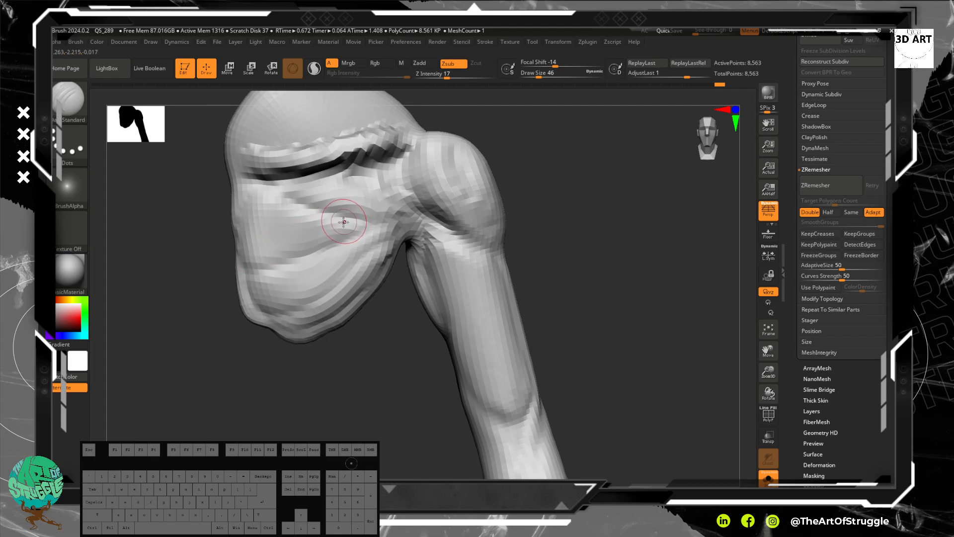
{"action": "mouse_move", "coordinate": [366, 230]}
{"action": "left_mouse_down"}
{"action": "mouse_move", "coordinate": [243, 214]}
{"action": "mouse_move", "coordinate": [255, 286]}
{"action": "left_mouse_up"}
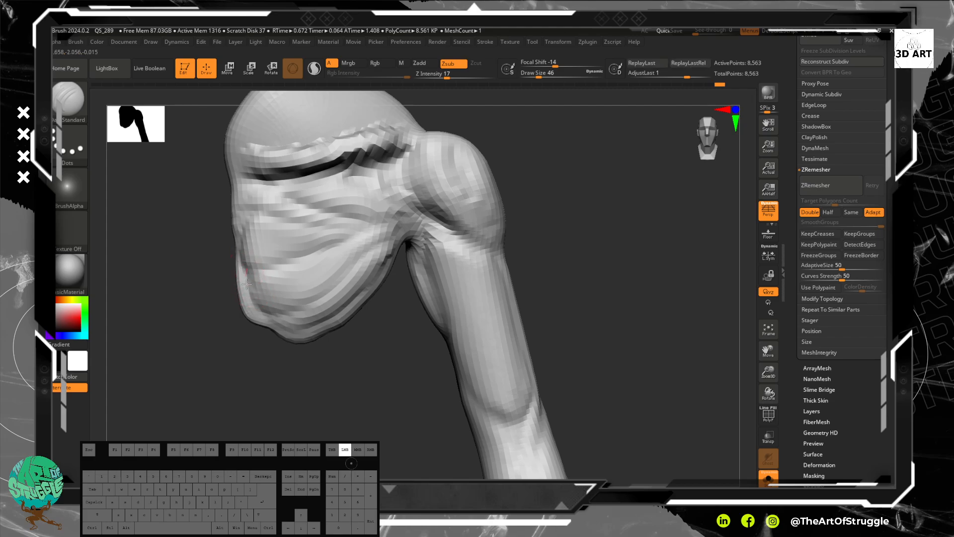
{"action": "left_click_drag", "start_coordinate": [284, 331], "coordinate": [347, 320]}
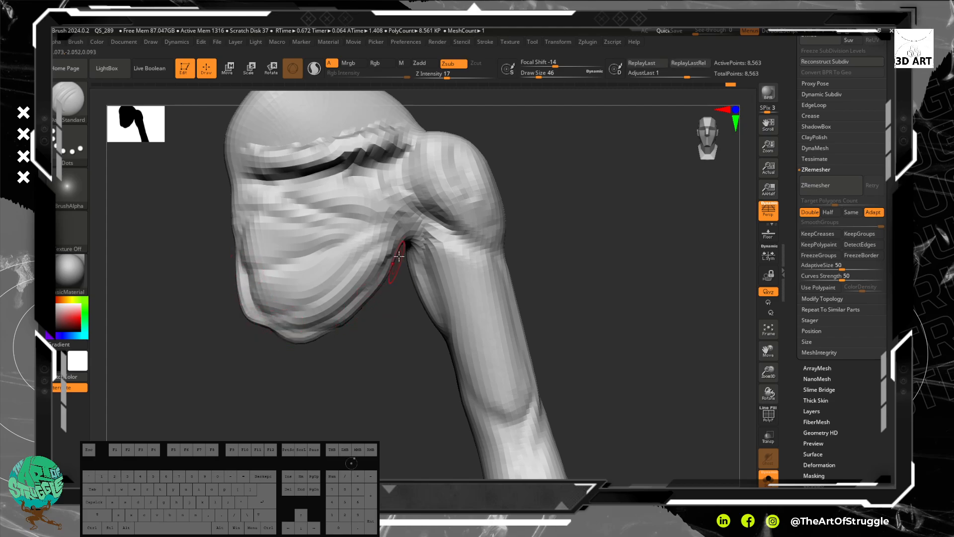
{"action": "mouse_move", "coordinate": [590, 284]}
{"action": "left_mouse_down", "text": "alt"}
{"action": "mouse_move", "coordinate": [549, 158]}
{"action": "mouse_move", "coordinate": [503, 258]}
{"action": "mouse_move", "coordinate": [560, 237]}
{"action": "mouse_move", "coordinate": [549, 189]}
{"action": "mouse_move", "coordinate": [541, 194]}
{"action": "left_mouse_up", "text": "alt"}
{"action": "left_click_drag", "start_coordinate": [503, 224], "coordinate": [467, 343], "text": "alt"}
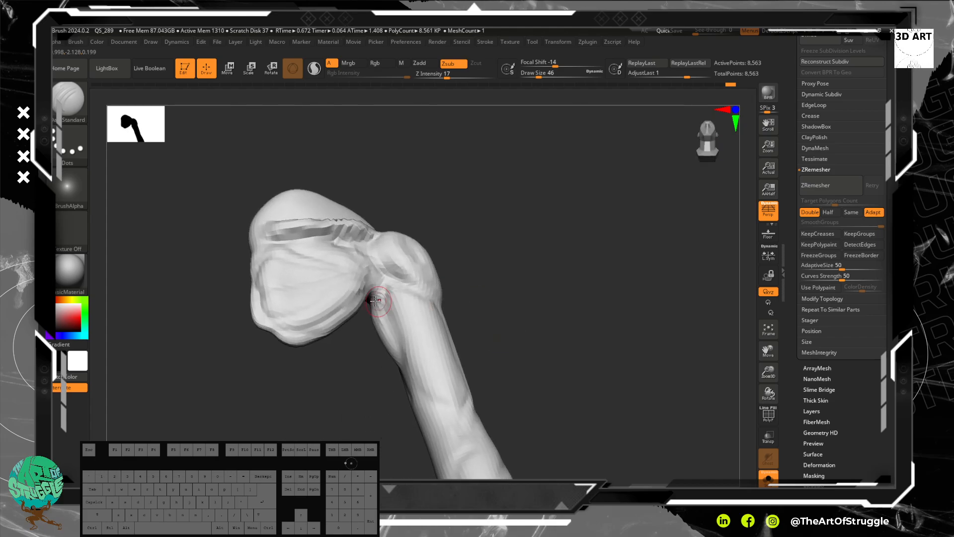
{"action": "left_click_drag", "start_coordinate": [351, 304], "coordinate": [373, 258]}
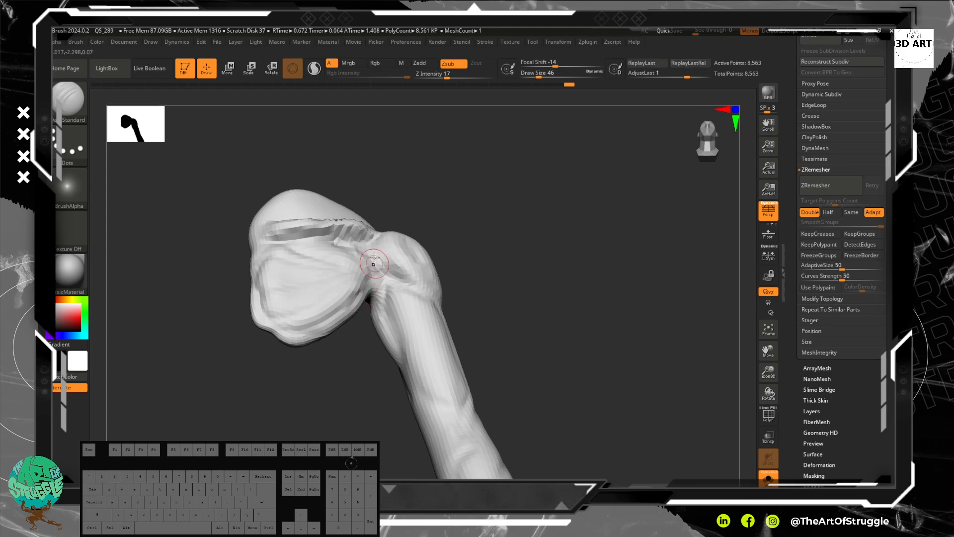
- Add a ClayBuildup muscle strand from beside the rounded shoulder bump across the middle of the shoulder blade
{"action": "left_click_drag", "start_coordinate": [529, 220], "coordinate": [497, 246]}
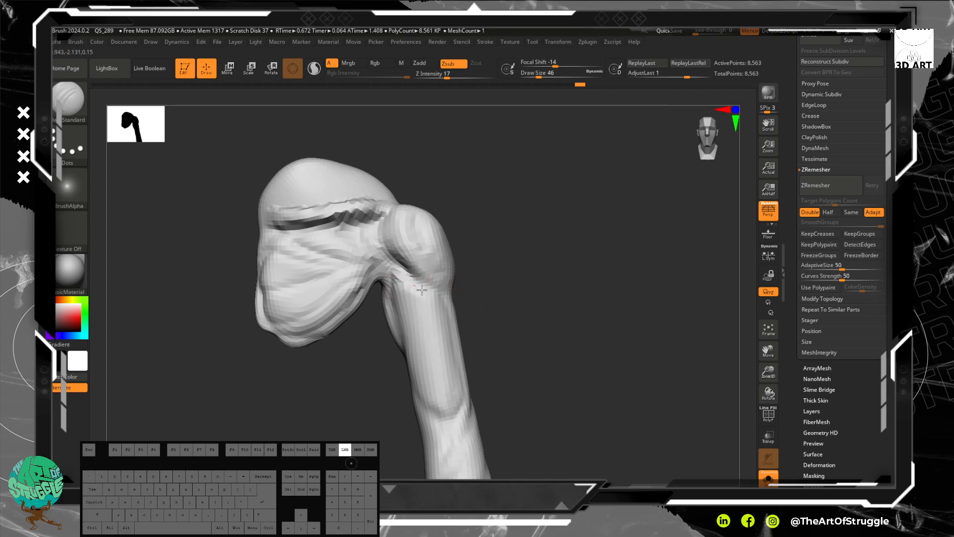
{"action": "key", "text": "b"}
{"action": "key", "text": "c"}
{"action": "key", "text": "b"}
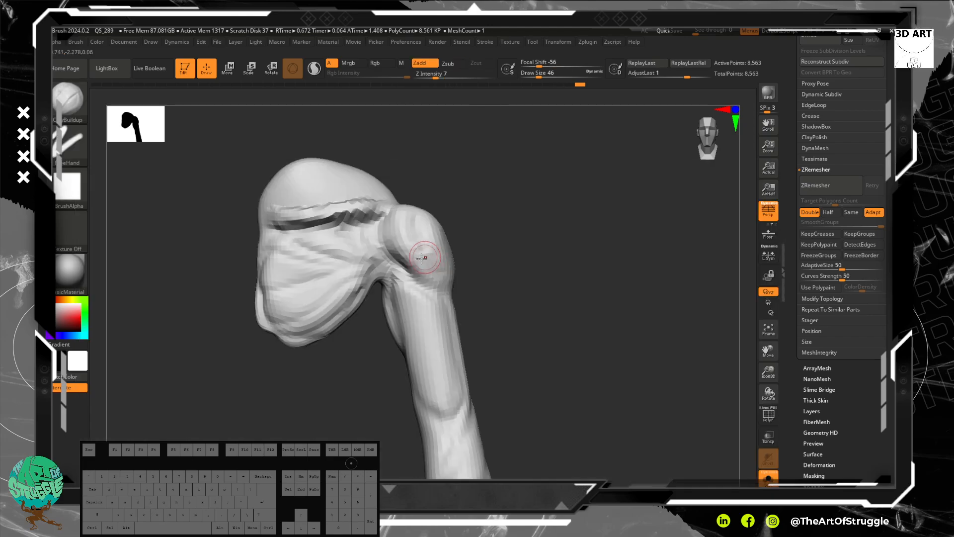
{"action": "left_click_drag", "start_coordinate": [378, 257], "coordinate": [326, 245]}
{"action": "left_click_drag", "start_coordinate": [370, 261], "coordinate": [325, 248]}
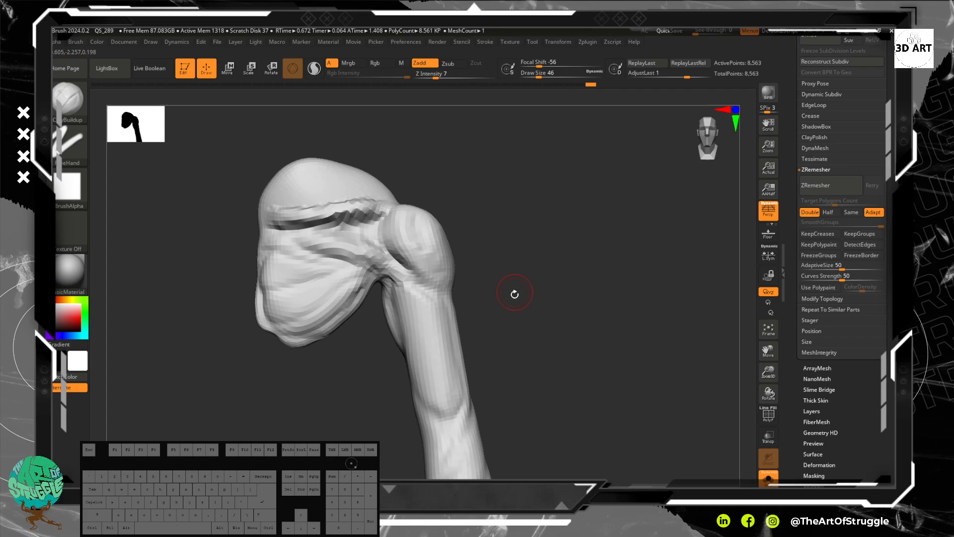
- Carve long DamStandard grooves down the front and side of the lower shaft, starting below the bend
{"action": "mouse_move", "coordinate": [514, 294]}
{"action": "left_mouse_down", "text": "alt"}
{"action": "mouse_move", "coordinate": [447, 187]}
{"action": "mouse_move", "coordinate": [441, 254]}
{"action": "mouse_move", "coordinate": [476, 247]}
{"action": "left_mouse_up", "text": "alt"}
{"action": "mouse_move", "coordinate": [415, 248]}
{"action": "left_mouse_down", "text": "alt"}
{"action": "mouse_move", "coordinate": [511, 332]}
{"action": "mouse_move", "coordinate": [456, 231]}
{"action": "mouse_move", "coordinate": [467, 204]}
{"action": "mouse_move", "coordinate": [463, 239]}
{"action": "mouse_move", "coordinate": [485, 244]}
{"action": "left_mouse_up", "text": "alt"}
{"action": "key", "text": "b"}
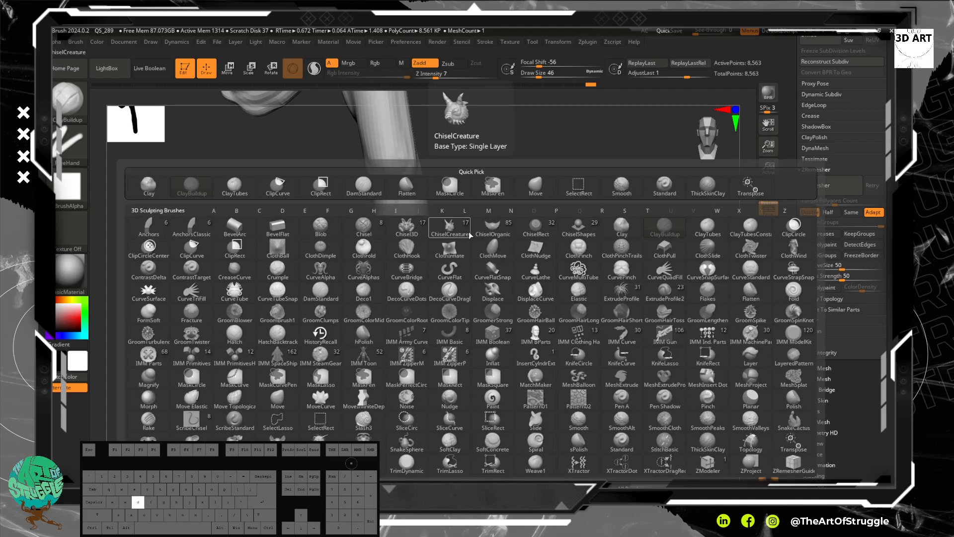
{"action": "key", "text": "s"}
{"action": "key", "text": "t"}
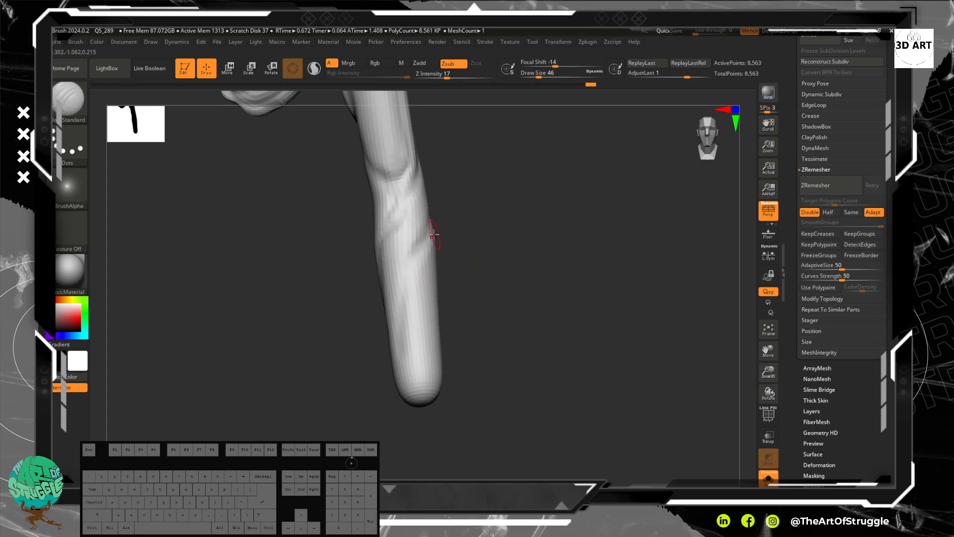
{"action": "left_click_drag", "start_coordinate": [399, 301], "coordinate": [405, 315]}
{"action": "left_click_drag", "start_coordinate": [406, 283], "coordinate": [402, 328]}
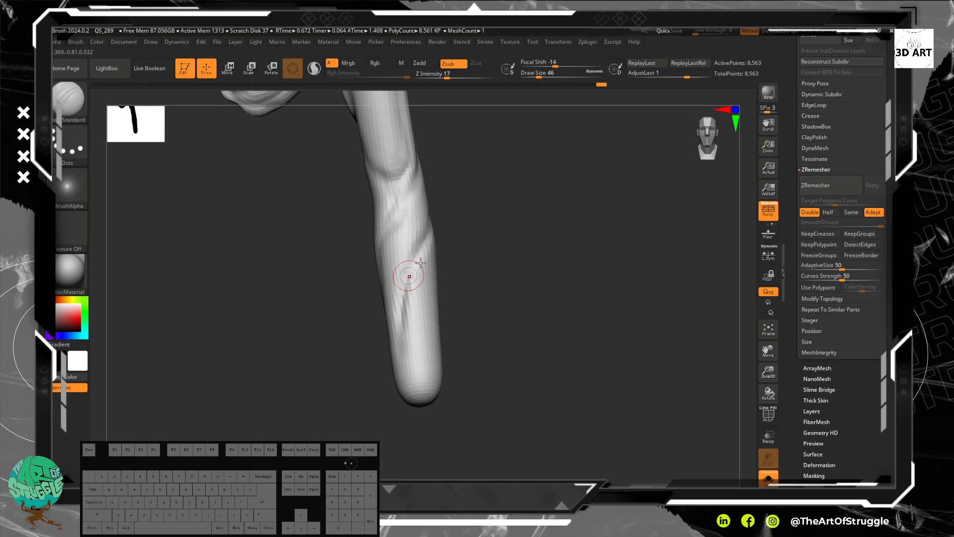
{"action": "left_click_drag", "start_coordinate": [456, 243], "coordinate": [479, 236]}
{"action": "left_click_drag", "start_coordinate": [377, 239], "coordinate": [415, 356]}
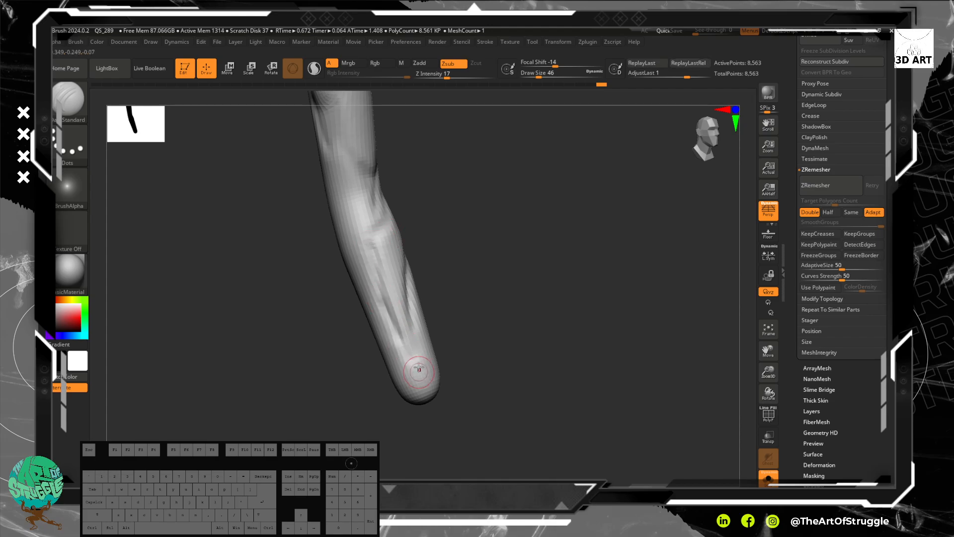
- Carve a DamStandard groove down the back of the lower shaft, below the elbow-like bump
{"action": "left_click_drag", "start_coordinate": [478, 319], "coordinate": [421, 304]}
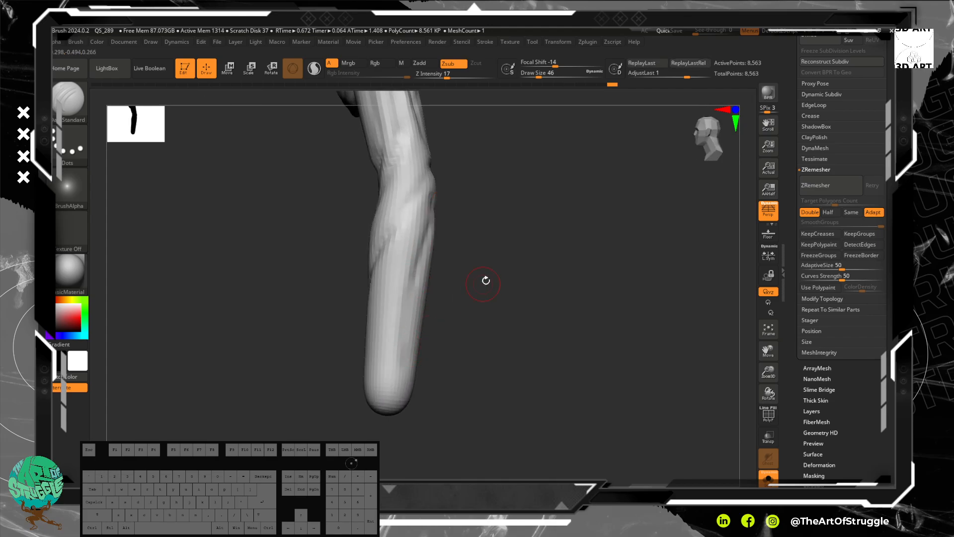
{"action": "left_click_drag", "start_coordinate": [486, 279], "coordinate": [455, 213]}
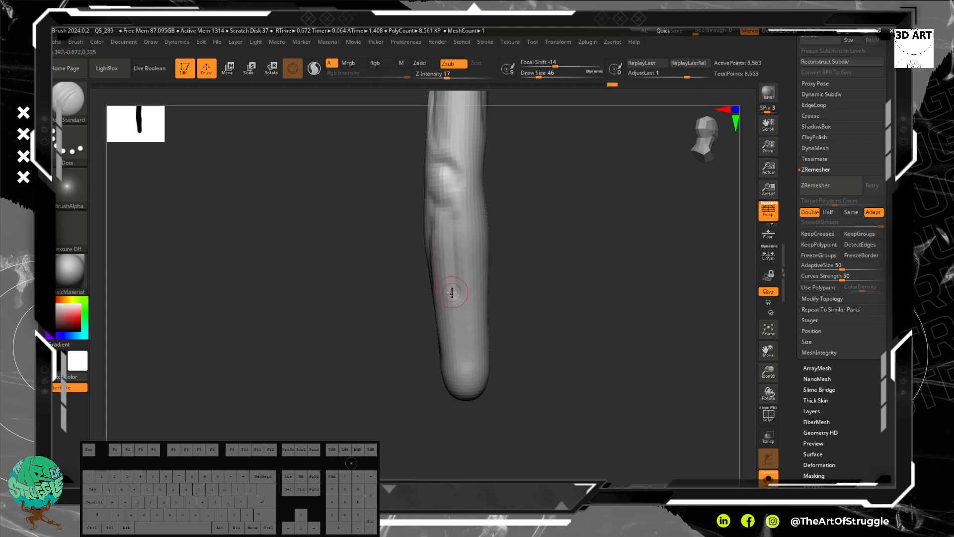
{"action": "left_click_drag", "start_coordinate": [512, 338], "coordinate": [481, 303]}
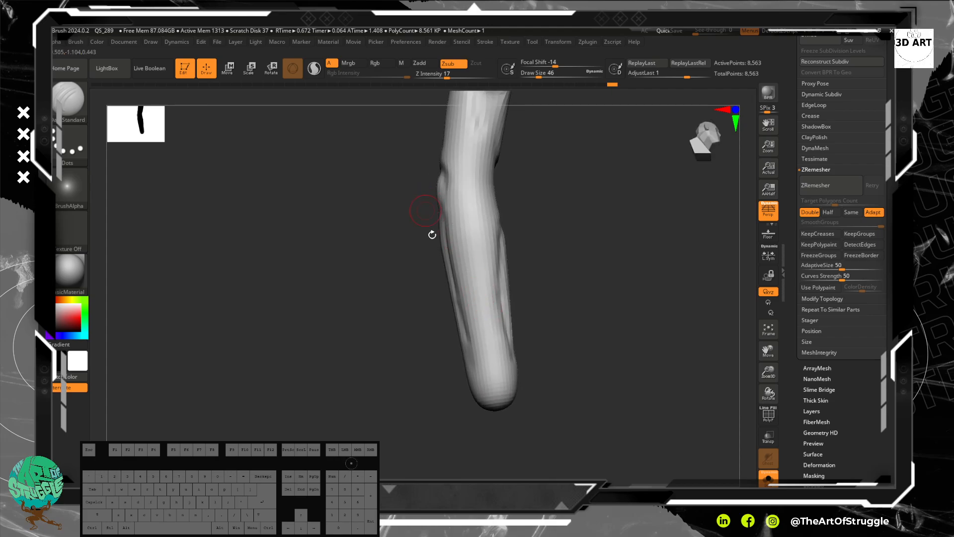
{"action": "left_click_drag", "start_coordinate": [563, 208], "coordinate": [425, 198]}
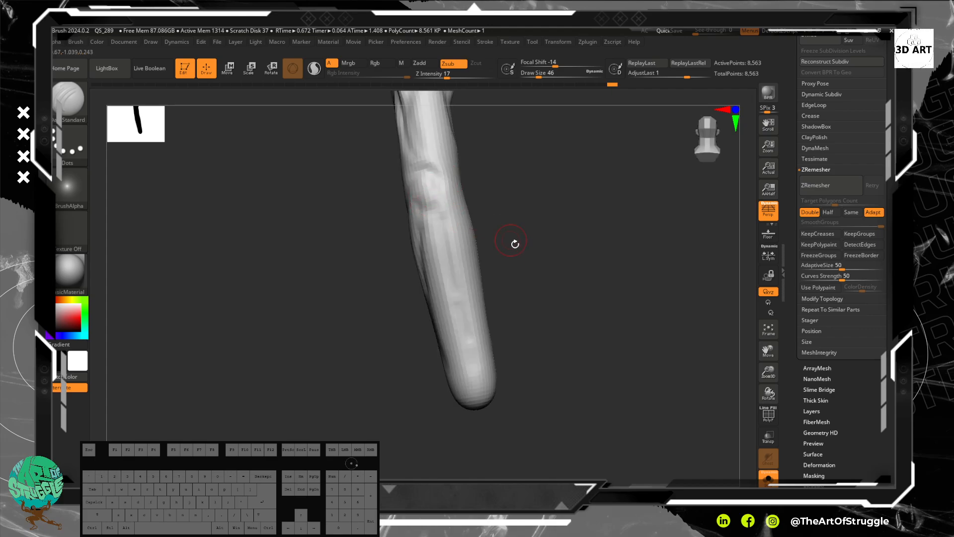
{"action": "left_click_drag", "start_coordinate": [515, 243], "coordinate": [456, 252]}
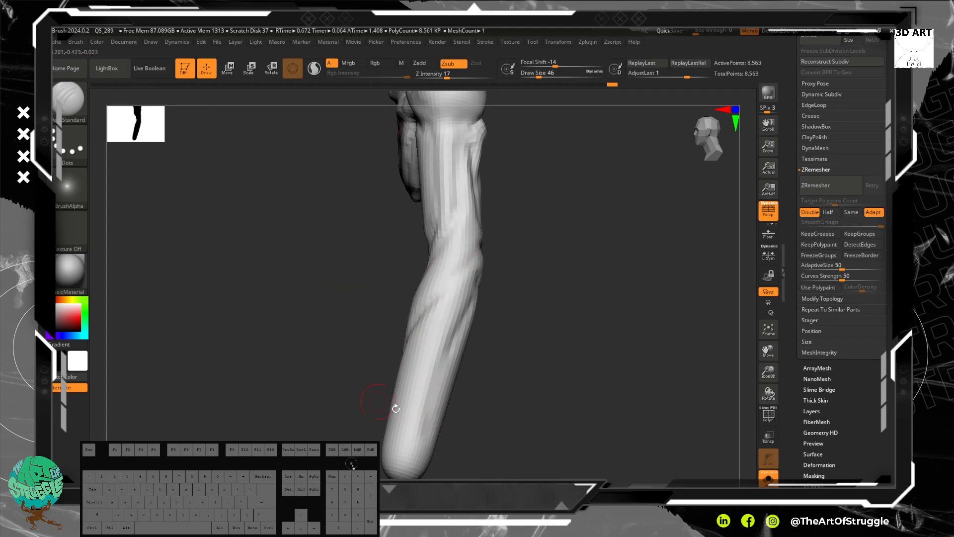
- Carve a wrist-like DamStandard crease around the shaft just above its rounded lower end
{"action": "mouse_move", "coordinate": [533, 348]}
{"action": "left_mouse_down", "text": "alt"}
{"action": "mouse_move", "coordinate": [457, 254]}
{"action": "mouse_move", "coordinate": [420, 352]}
{"action": "mouse_move", "coordinate": [397, 355]}
{"action": "mouse_move", "coordinate": [426, 373]}
{"action": "mouse_move", "coordinate": [504, 382]}
{"action": "left_mouse_up", "text": "alt"}
{"action": "left_click_drag", "start_coordinate": [562, 390], "coordinate": [499, 395]}
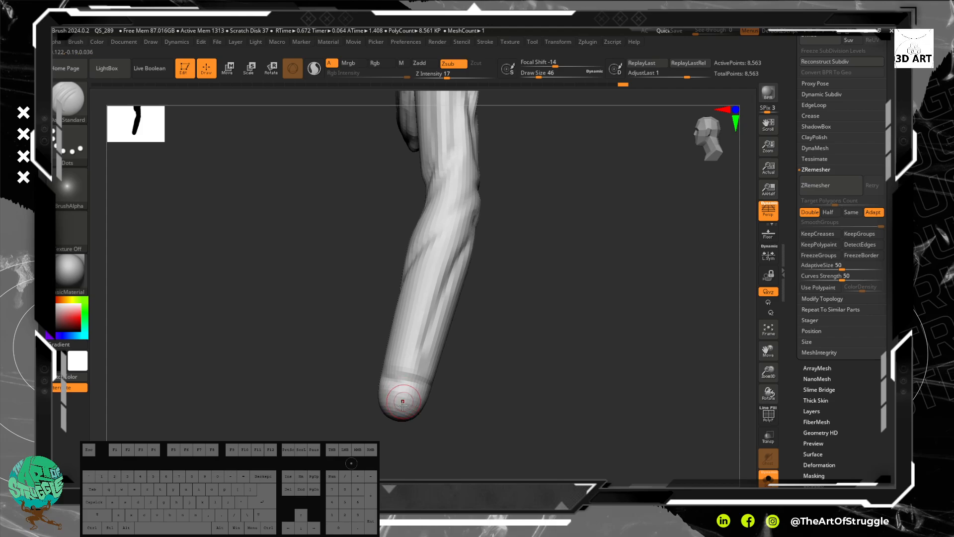
{"action": "left_click_drag", "start_coordinate": [425, 396], "coordinate": [487, 355]}
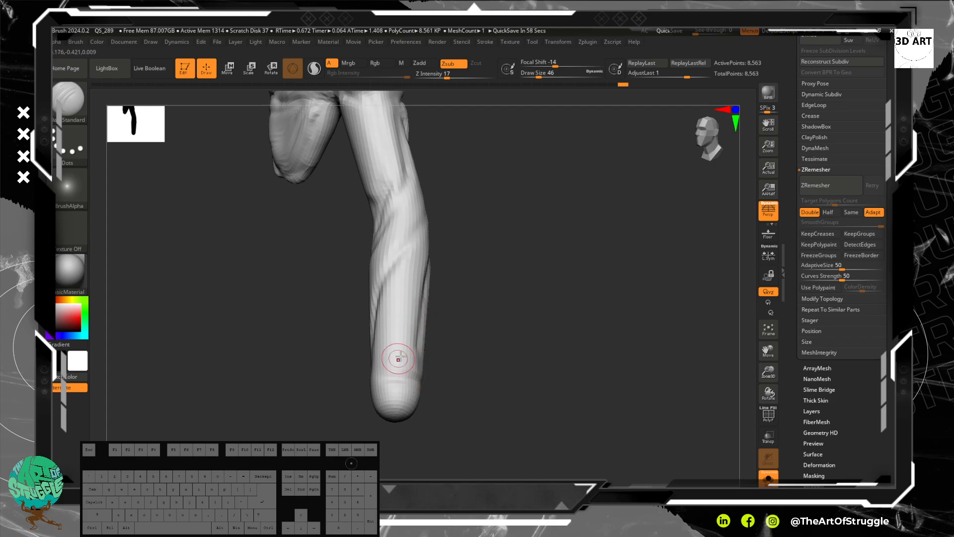
{"action": "left_click_drag", "start_coordinate": [468, 367], "coordinate": [407, 250]}
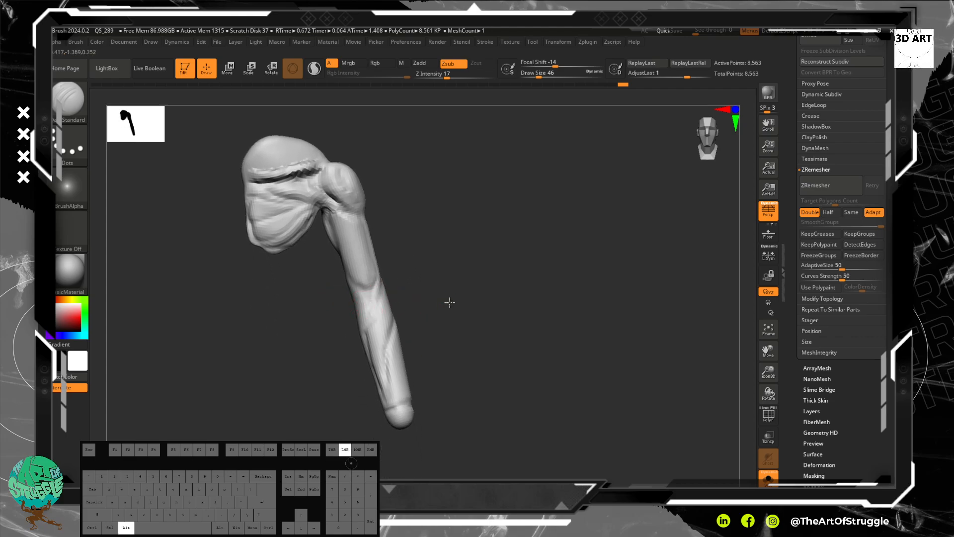
- Carve a DamStandard crease across the elbow-like bend between the upper and lower shaft
{"action": "mouse_move", "coordinate": [449, 302]}
{"action": "left_mouse_down", "text": "alt"}
{"action": "mouse_move", "coordinate": [437, 255]}
{"action": "mouse_move", "coordinate": [452, 315]}
{"action": "left_mouse_up", "text": "alt"}
{"action": "mouse_move", "coordinate": [428, 155]}
{"action": "left_mouse_down", "text": "alt"}
{"action": "mouse_move", "coordinate": [434, 239]}
{"action": "mouse_move", "coordinate": [462, 281]}
{"action": "left_mouse_up", "text": "alt"}
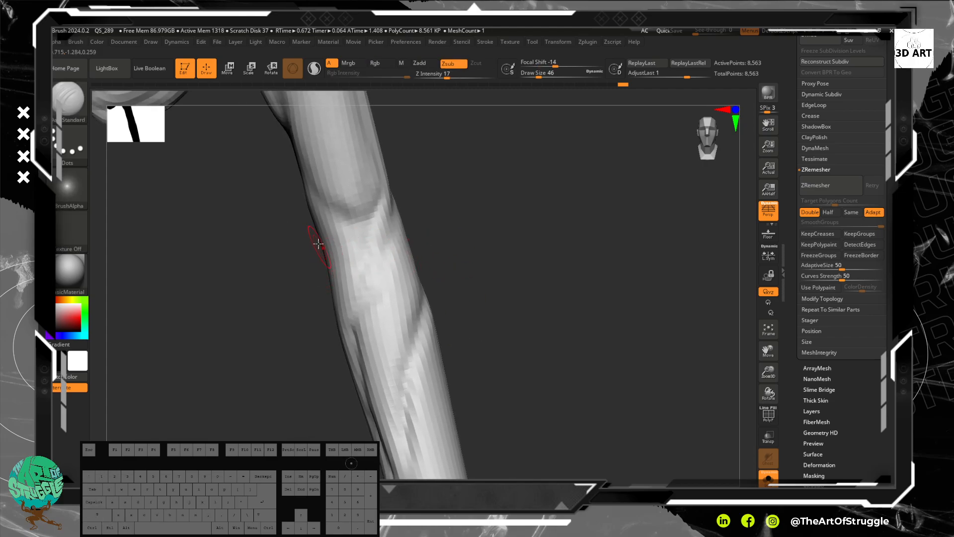
{"action": "left_click_drag", "start_coordinate": [327, 251], "coordinate": [406, 248]}
{"action": "left_click_drag", "start_coordinate": [468, 232], "coordinate": [497, 226], "text": "alt"}
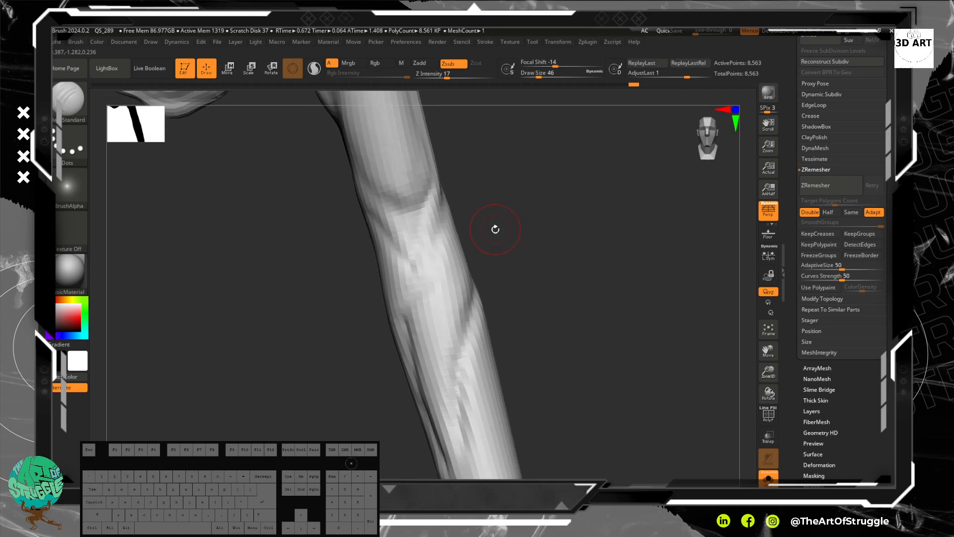
{"action": "mouse_move", "coordinate": [509, 265]}
{"action": "left_mouse_down"}
{"action": "mouse_move", "coordinate": [526, 247]}
{"action": "mouse_move", "coordinate": [515, 215]}
{"action": "mouse_move", "coordinate": [495, 233]}
{"action": "mouse_move", "coordinate": [485, 215]}
{"action": "left_mouse_up"}
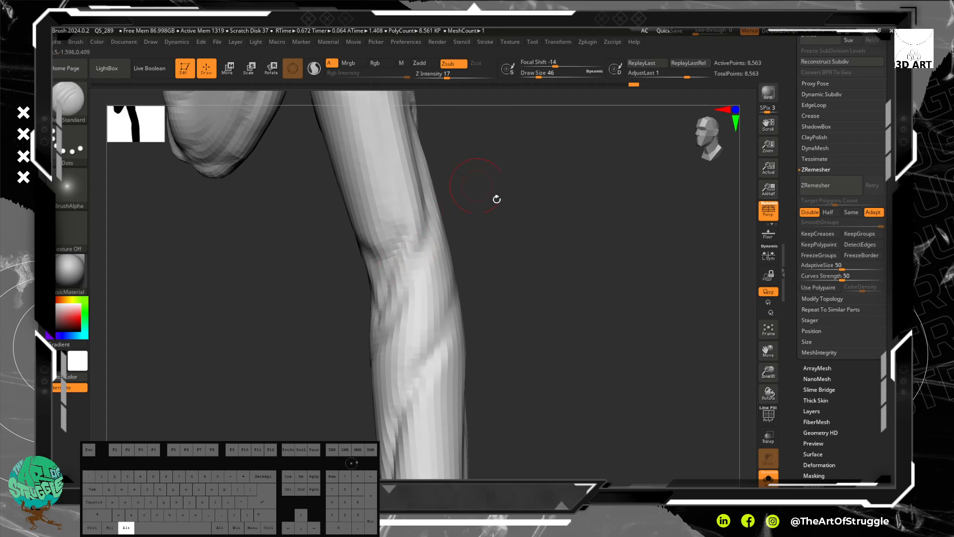
- Carve diagonal DamStandard grooves along the upper shaft, running down towards the elbow-like bend
{"action": "left_click_drag", "start_coordinate": [494, 198], "coordinate": [484, 215], "text": "alt"}
{"action": "left_click_drag", "start_coordinate": [374, 153], "coordinate": [371, 155]}
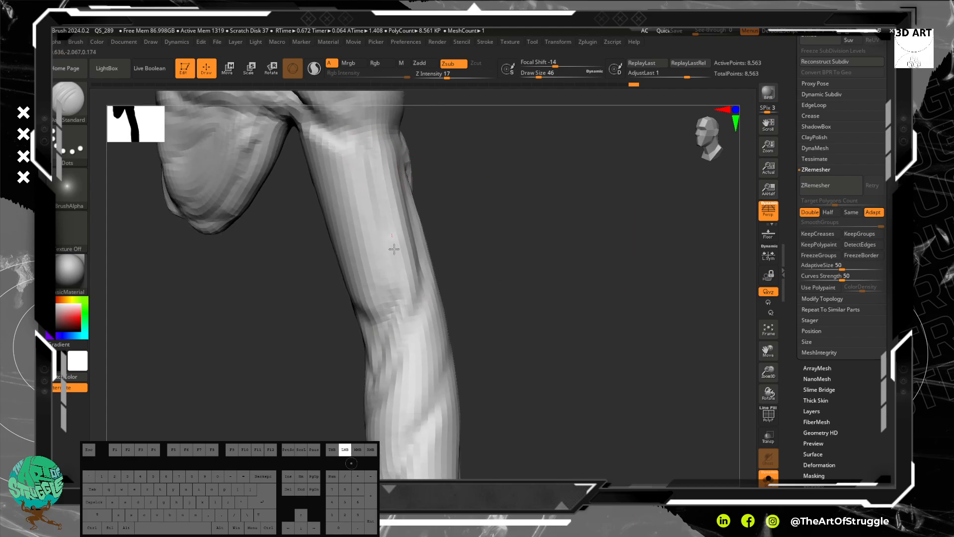
{"action": "left_click_drag", "start_coordinate": [395, 249], "coordinate": [404, 271]}
{"action": "left_click_drag", "start_coordinate": [514, 254], "coordinate": [555, 230]}
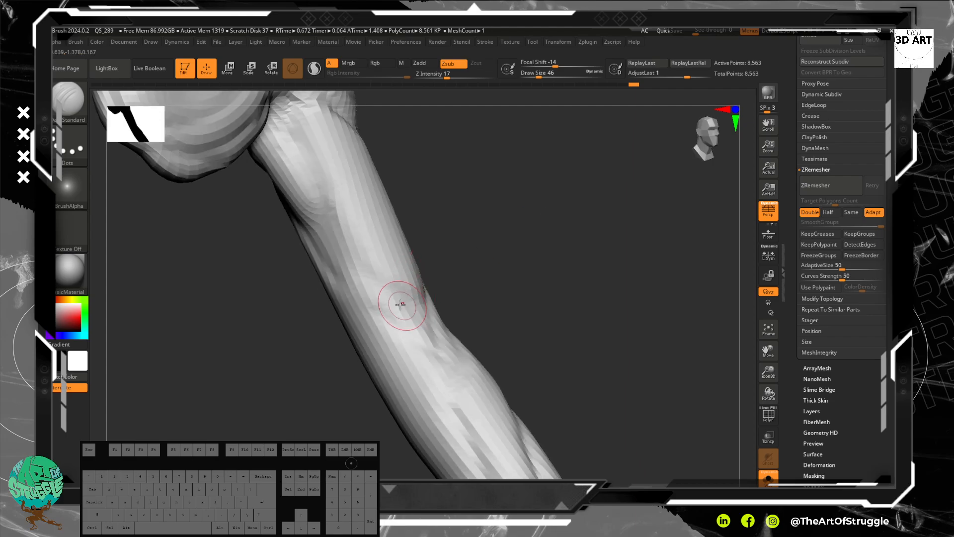
{"action": "left_click_drag", "start_coordinate": [322, 213], "coordinate": [380, 291]}
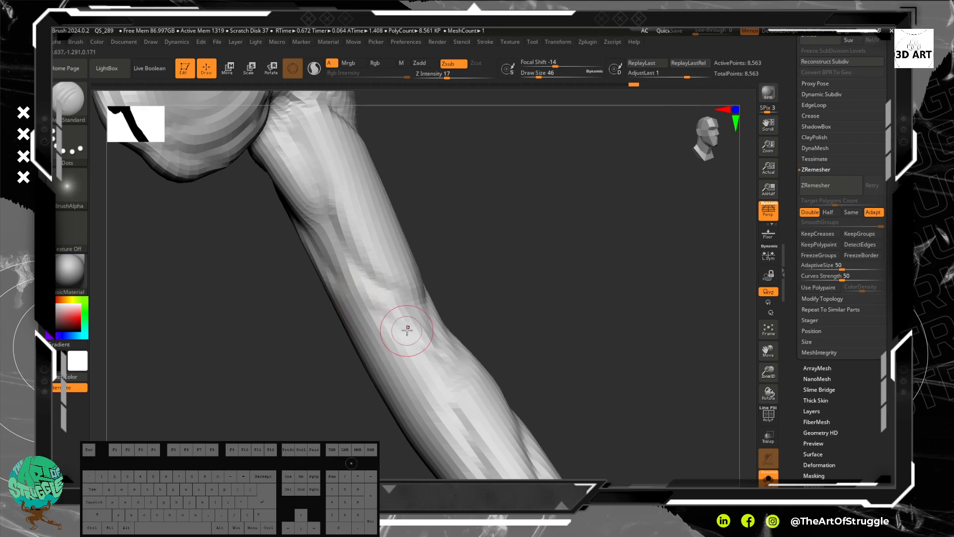
{"action": "left_click_drag", "start_coordinate": [388, 314], "coordinate": [327, 282]}
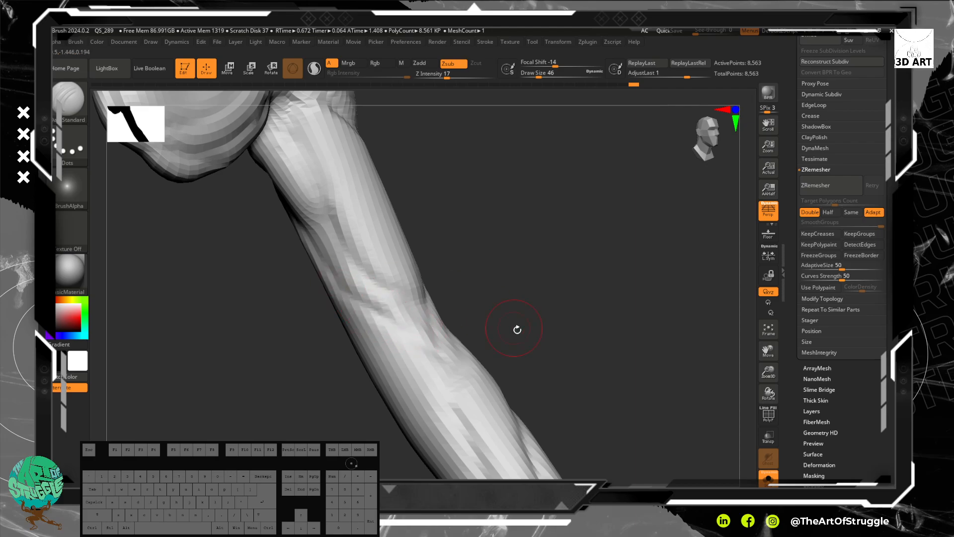
{"action": "left_click_drag", "start_coordinate": [517, 330], "coordinate": [445, 222], "text": "alt"}
- Carve a lengthwise DamStandard groove down the outer side of the upper shaft, starting just under the shoulder bump
{"action": "mouse_move", "coordinate": [485, 266]}
{"action": "left_mouse_down"}
{"action": "mouse_move", "coordinate": [425, 291]}
{"action": "mouse_move", "coordinate": [422, 252]}
{"action": "left_mouse_up"}
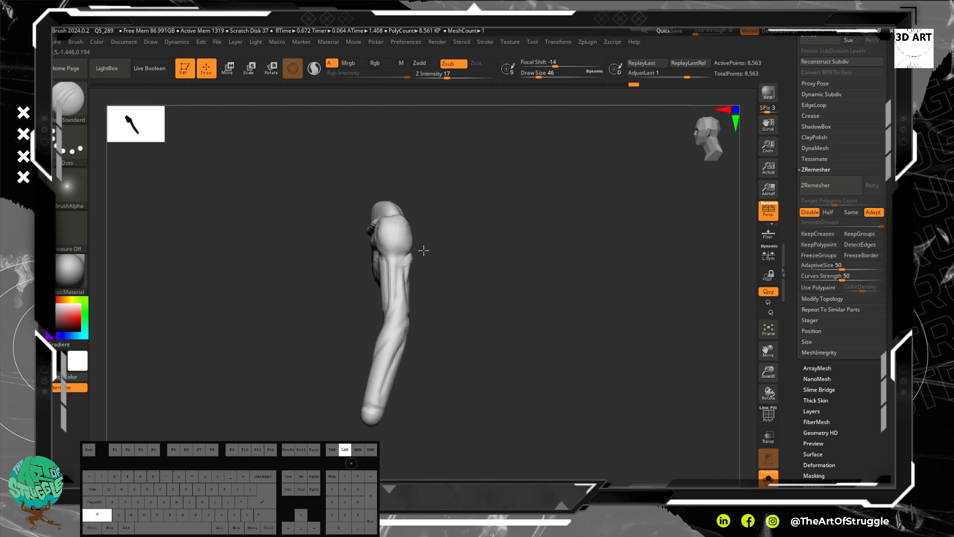
{"action": "left_click_drag", "start_coordinate": [447, 288], "coordinate": [453, 354], "text": "alt"}
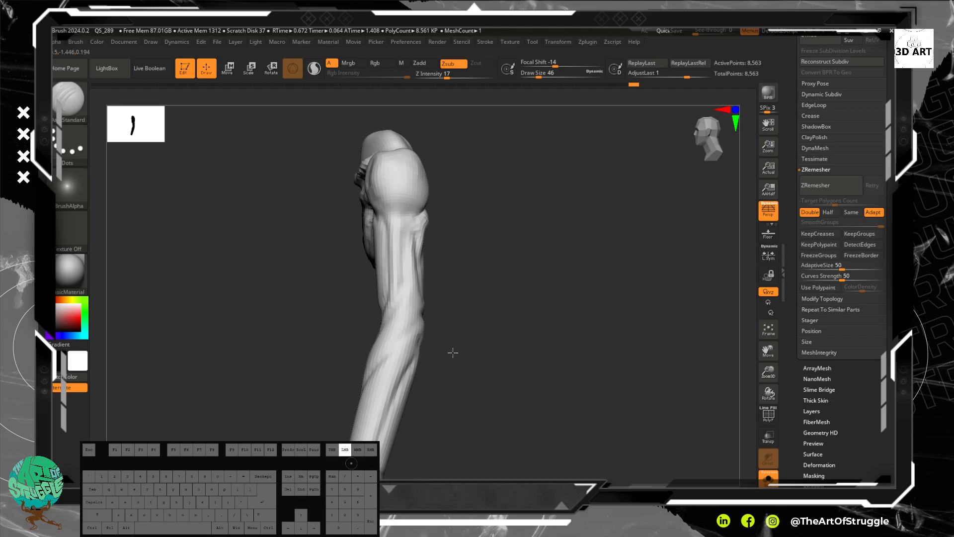
{"action": "left_click_drag", "start_coordinate": [464, 319], "coordinate": [470, 365], "text": "alt"}
{"action": "left_click_drag", "start_coordinate": [407, 206], "coordinate": [409, 239]}
{"action": "mouse_move", "coordinate": [485, 189]}
{"action": "left_mouse_down"}
{"action": "mouse_move", "coordinate": [458, 175]}
{"action": "mouse_move", "coordinate": [471, 170]}
{"action": "left_mouse_up"}
{"action": "mouse_move", "coordinate": [521, 204]}
{"action": "left_mouse_down", "text": "alt"}
{"action": "mouse_move", "coordinate": [505, 275]}
{"action": "mouse_move", "coordinate": [529, 264]}
{"action": "mouse_move", "coordinate": [527, 222]}
{"action": "left_mouse_up", "text": "alt"}
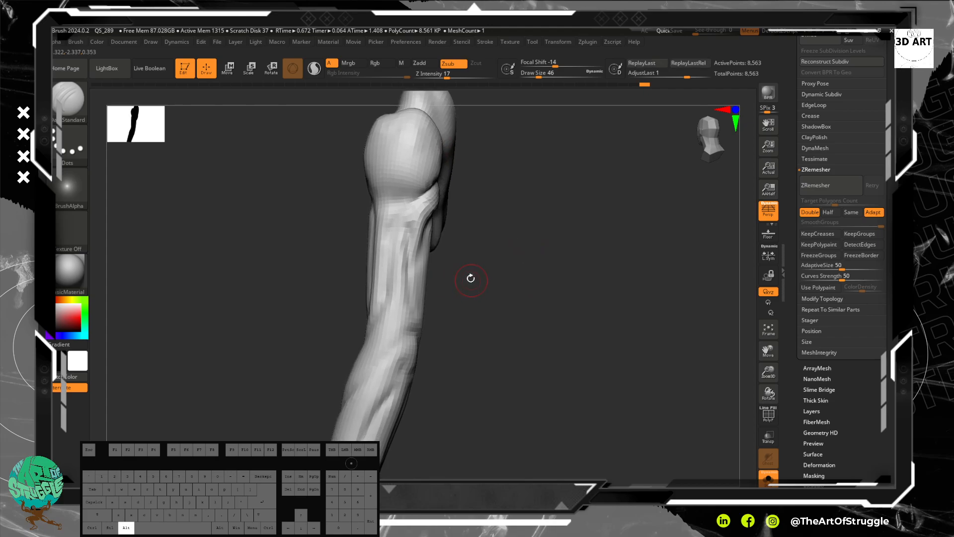
{"action": "left_click_drag", "start_coordinate": [453, 264], "coordinate": [448, 227]}
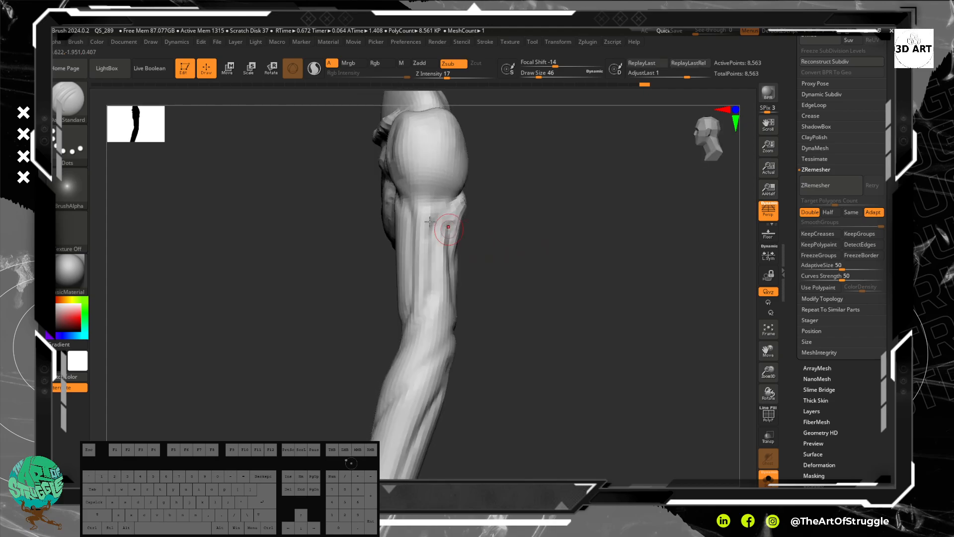
- Carve a DamStandard crease around the underside of the rounded shoulder bump where it meets the upper shaft
{"action": "left_click_drag", "start_coordinate": [506, 264], "coordinate": [406, 195]}
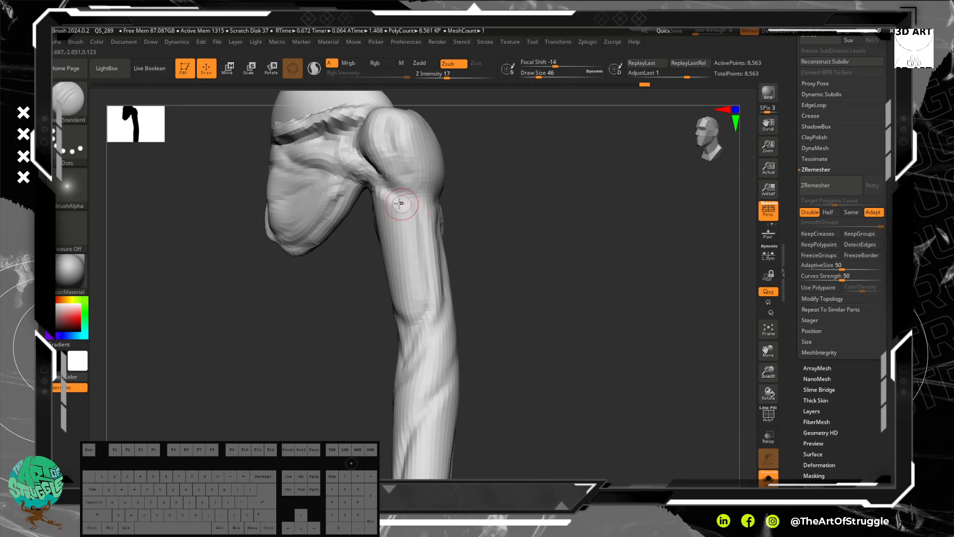
{"action": "left_click_drag", "start_coordinate": [402, 203], "coordinate": [417, 207]}
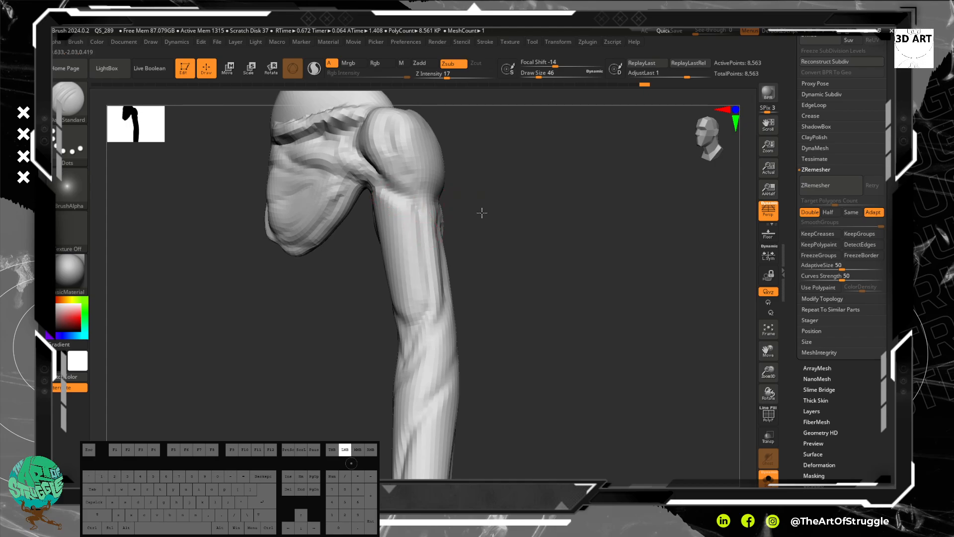
{"action": "left_click_drag", "start_coordinate": [482, 213], "coordinate": [484, 207]}
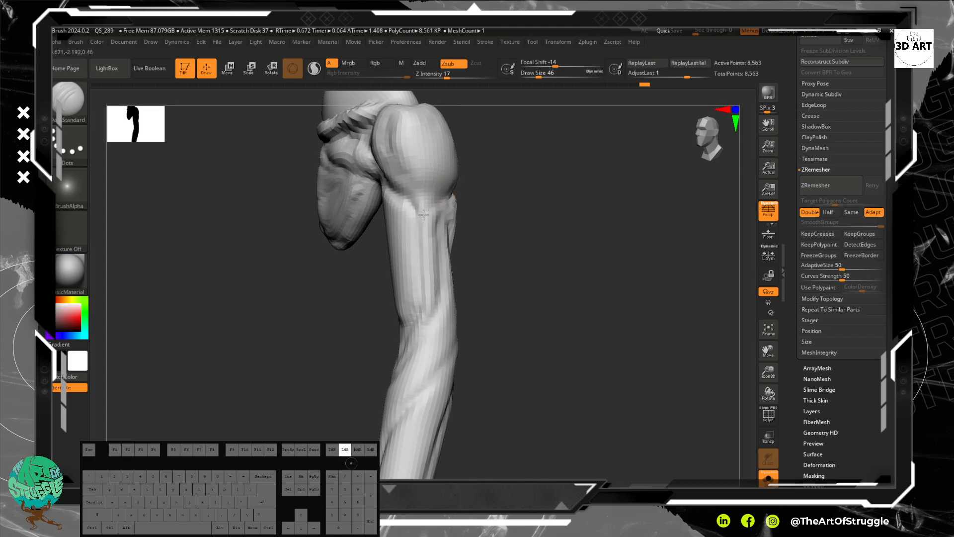
{"action": "left_click_drag", "start_coordinate": [505, 192], "coordinate": [458, 187]}
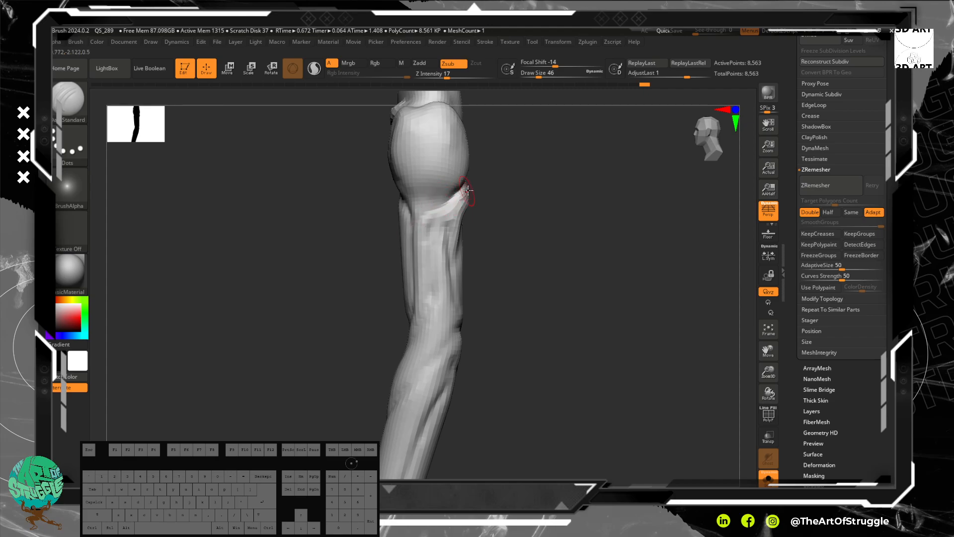
{"action": "left_click_drag", "start_coordinate": [464, 192], "coordinate": [423, 220]}
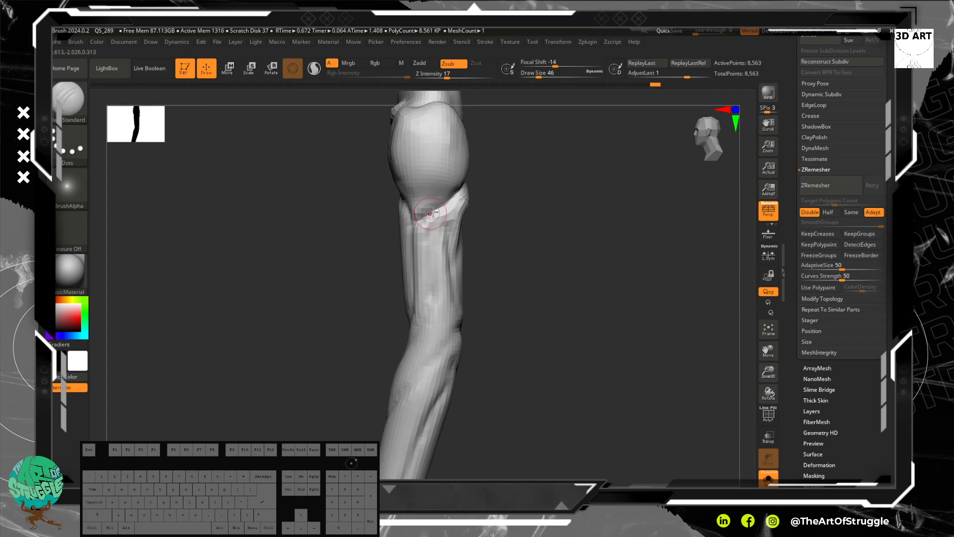
{"action": "left_click_drag", "start_coordinate": [502, 226], "coordinate": [418, 210]}
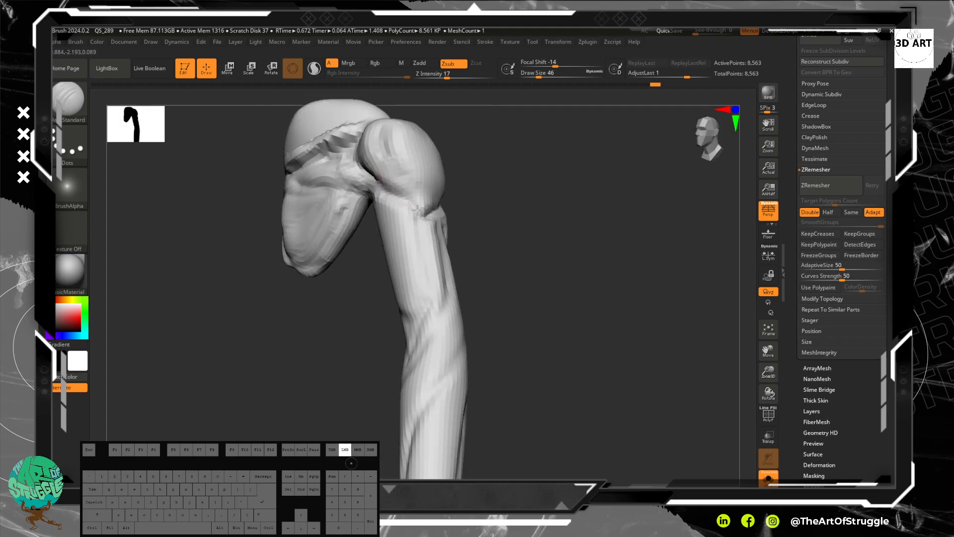
- Carve DamStandard grooves down the rounded shoulder bump, converging on the upper shaft to divide it into muscle strands
{"action": "mouse_move", "coordinate": [526, 194]}
{"action": "left_mouse_down"}
{"action": "mouse_move", "coordinate": [514, 213]}
{"action": "mouse_move", "coordinate": [393, 151]}
{"action": "mouse_move", "coordinate": [416, 191]}
{"action": "left_mouse_up"}
{"action": "left_click_drag", "start_coordinate": [414, 254], "coordinate": [413, 256]}
{"action": "mouse_move", "coordinate": [378, 149]}
{"action": "left_mouse_down"}
{"action": "mouse_move", "coordinate": [388, 210]}
{"action": "mouse_move", "coordinate": [413, 239]}
{"action": "left_mouse_up"}
{"action": "left_click_drag", "start_coordinate": [535, 208], "coordinate": [499, 214]}
{"action": "mouse_move", "coordinate": [435, 149]}
{"action": "left_mouse_down"}
{"action": "mouse_move", "coordinate": [435, 209]}
{"action": "mouse_move", "coordinate": [412, 246]}
{"action": "left_mouse_up"}
{"action": "left_click_drag", "start_coordinate": [526, 239], "coordinate": [480, 238]}
{"action": "left_click_drag", "start_coordinate": [466, 141], "coordinate": [451, 207]}
- Fill and soften the front of the rounded shoulder bump, beside the large shoulder mass, with ClayBuildup and smoothing
{"action": "left_click_drag", "start_coordinate": [346, 206], "coordinate": [419, 202]}
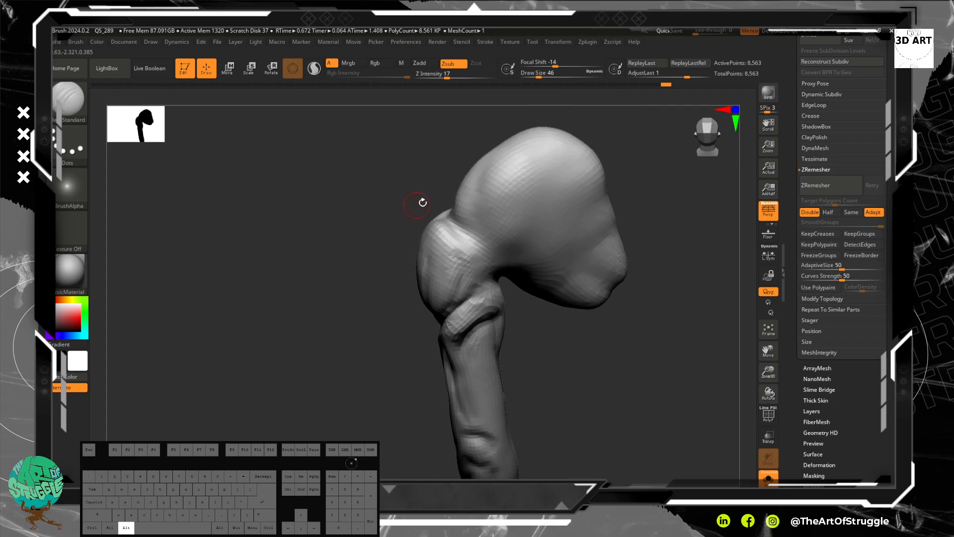
{"action": "key", "text": "b"}
{"action": "key", "text": "c"}
{"action": "key", "text": "b"}
{"action": "left_click_drag", "start_coordinate": [458, 236], "coordinate": [467, 256]}
{"action": "mouse_move", "coordinate": [449, 220]}
{"action": "left_mouse_down"}
{"action": "mouse_move", "coordinate": [465, 252]}
{"action": "mouse_move", "coordinate": [450, 298]}
{"action": "mouse_move", "coordinate": [451, 288]}
{"action": "left_mouse_up"}
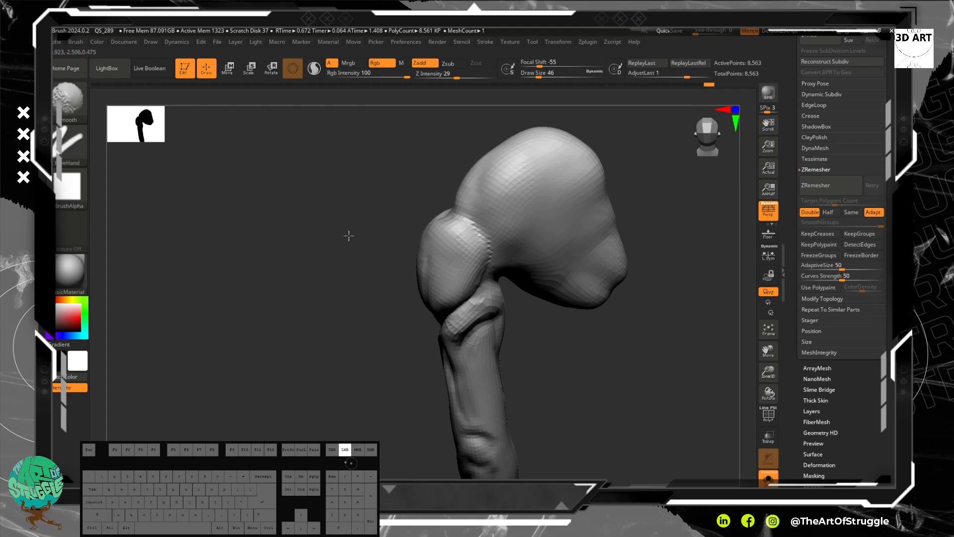
{"action": "mouse_move", "coordinate": [347, 230]}
{"action": "left_mouse_down"}
{"action": "mouse_move", "coordinate": [394, 198]}
{"action": "mouse_move", "coordinate": [471, 267]}
{"action": "left_mouse_up"}
- Build up the inner side of the upper shaft above the elbow-like bend with ClayBuildup
{"action": "left_click_drag", "start_coordinate": [520, 301], "coordinate": [518, 176], "text": "alt"}
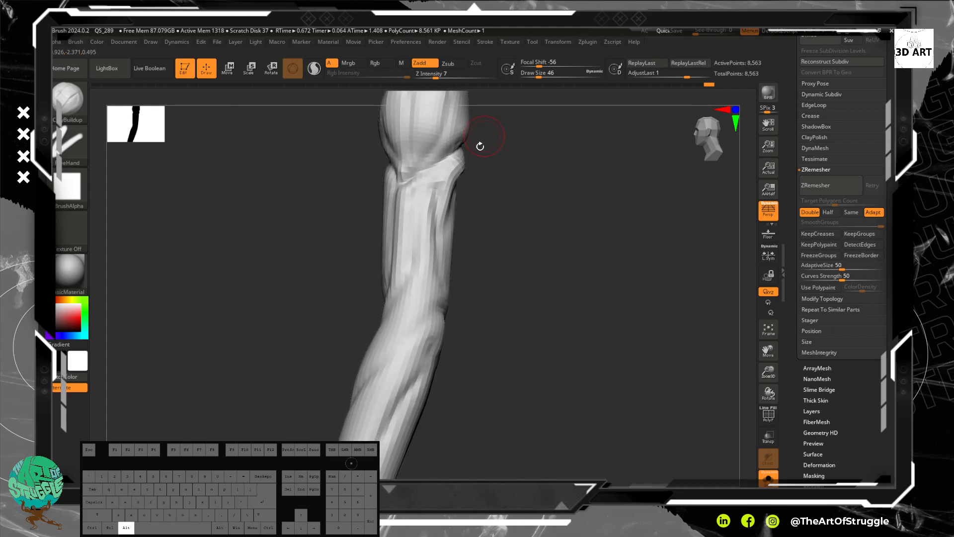
{"action": "left_click_drag", "start_coordinate": [503, 288], "coordinate": [492, 217], "text": "alt"}
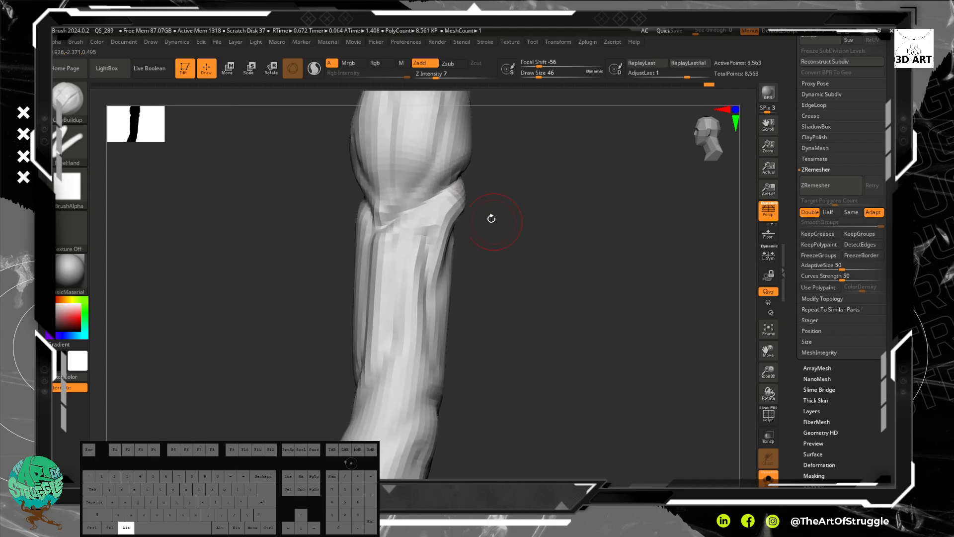
{"action": "key", "text": "b"}
{"action": "key", "text": "c"}
{"action": "key", "text": "b"}
{"action": "mouse_move", "coordinate": [495, 278]}
{"action": "left_mouse_down", "text": "alt"}
{"action": "mouse_move", "coordinate": [490, 260]}
{"action": "mouse_move", "coordinate": [488, 285]}
{"action": "mouse_move", "coordinate": [430, 285]}
{"action": "mouse_move", "coordinate": [437, 234]}
{"action": "left_mouse_up", "text": "alt"}
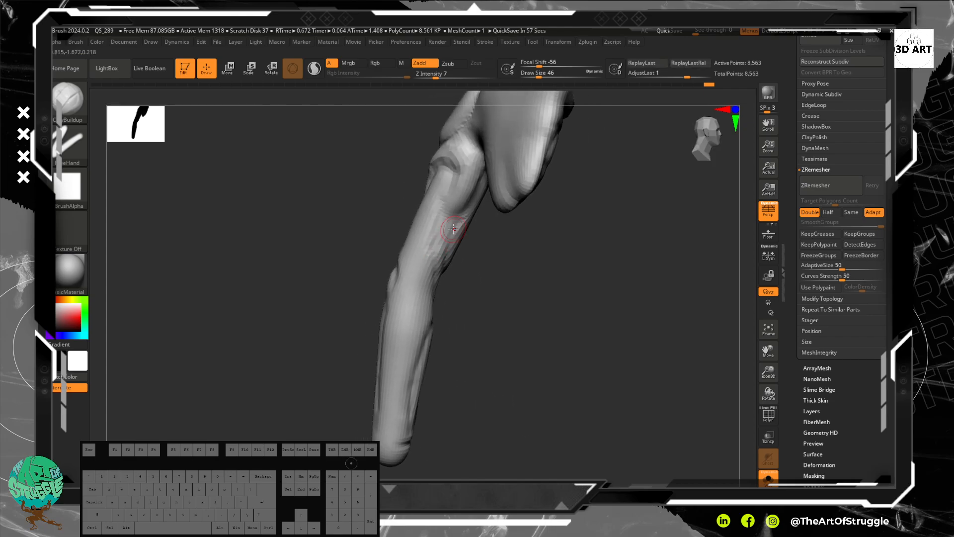
{"action": "right_click", "coordinate": [454, 229]}
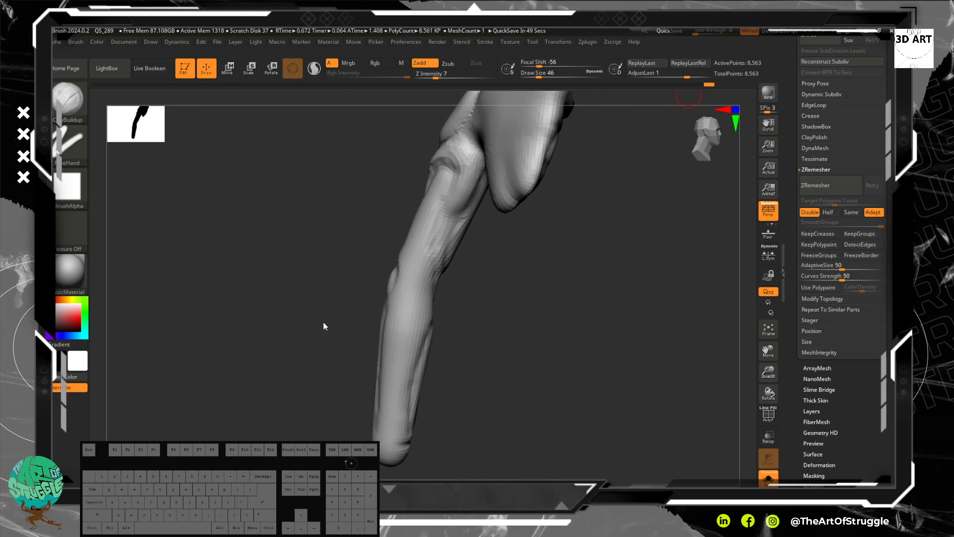
{"action": "mouse_move", "coordinate": [487, 330]}
{"action": "left_mouse_down"}
{"action": "mouse_move", "coordinate": [439, 238]}
{"action": "mouse_move", "coordinate": [496, 302]}
{"action": "left_mouse_up"}
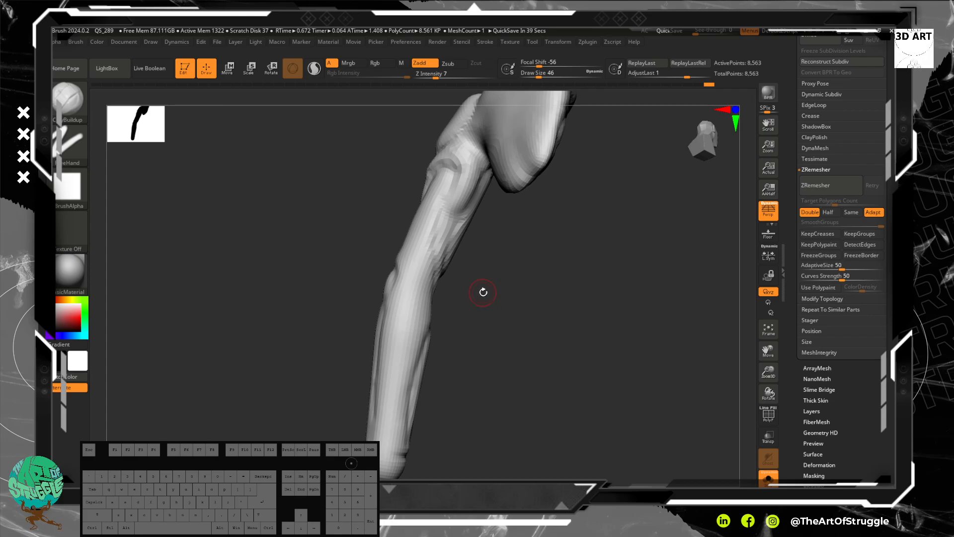
- Try to add a ClayBuildup strand down the inner lower shaft towards its rounded end
{"action": "left_click_drag", "start_coordinate": [486, 352], "coordinate": [477, 303], "text": "alt"}
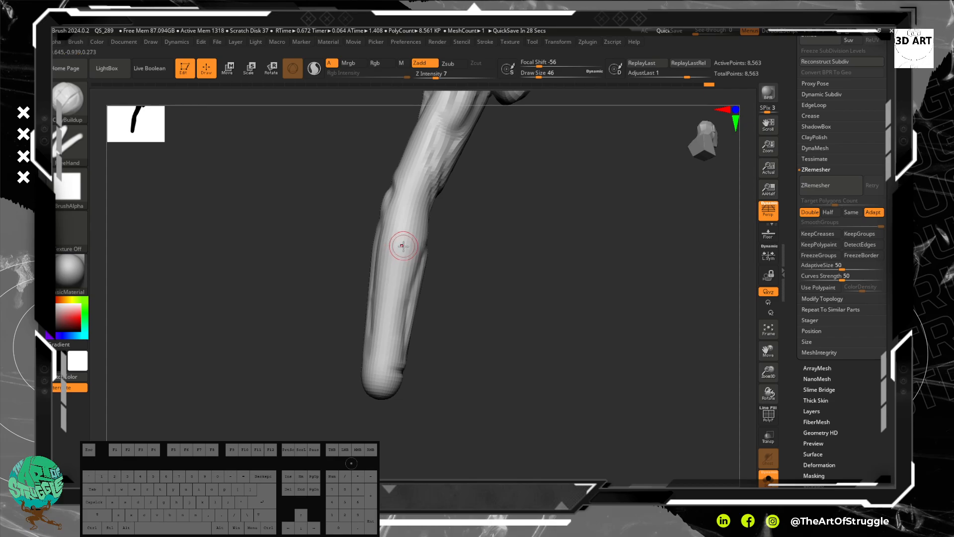
{"action": "left_click_drag", "start_coordinate": [400, 268], "coordinate": [387, 363]}
{"action": "key", "text": "ctrl+z"}
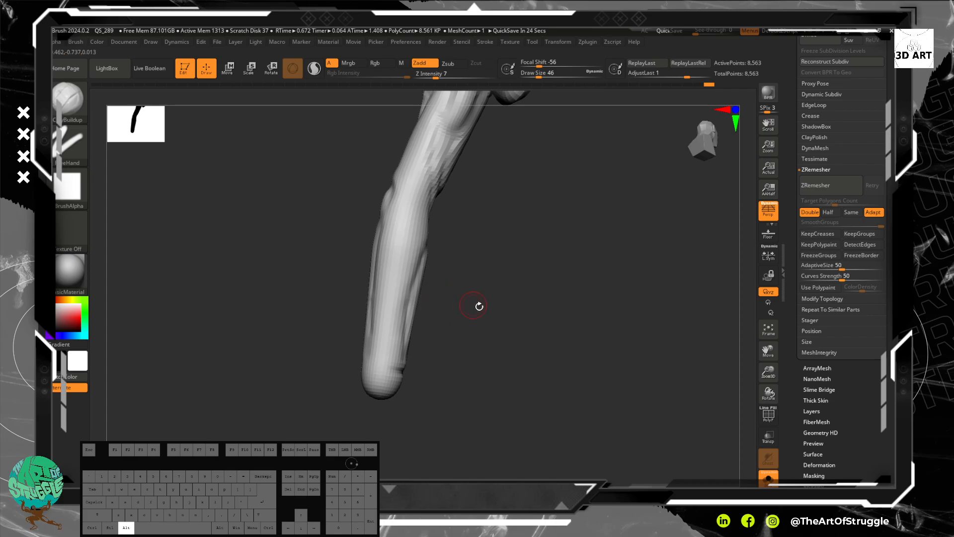
- Carve DamStandard grooves down the inner upper shaft, starting just below the lower tip of the shoulder blade
{"action": "left_click_drag", "start_coordinate": [480, 306], "coordinate": [454, 362], "text": "alt"}
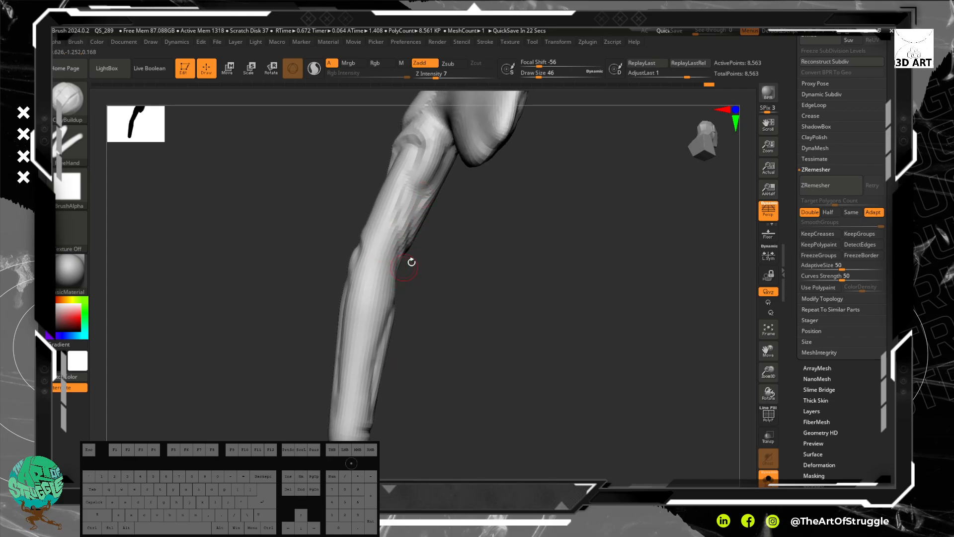
{"action": "left_click_drag", "start_coordinate": [471, 305], "coordinate": [471, 304], "text": "shift"}
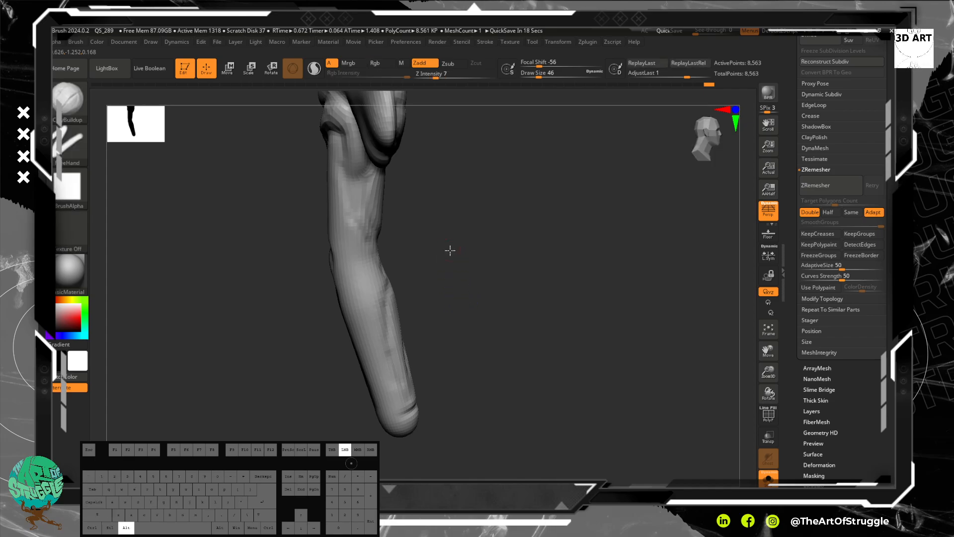
{"action": "mouse_move", "coordinate": [449, 249]}
{"action": "left_mouse_down", "text": "alt"}
{"action": "mouse_move", "coordinate": [460, 296]}
{"action": "mouse_move", "coordinate": [459, 272]}
{"action": "left_mouse_up", "text": "alt"}
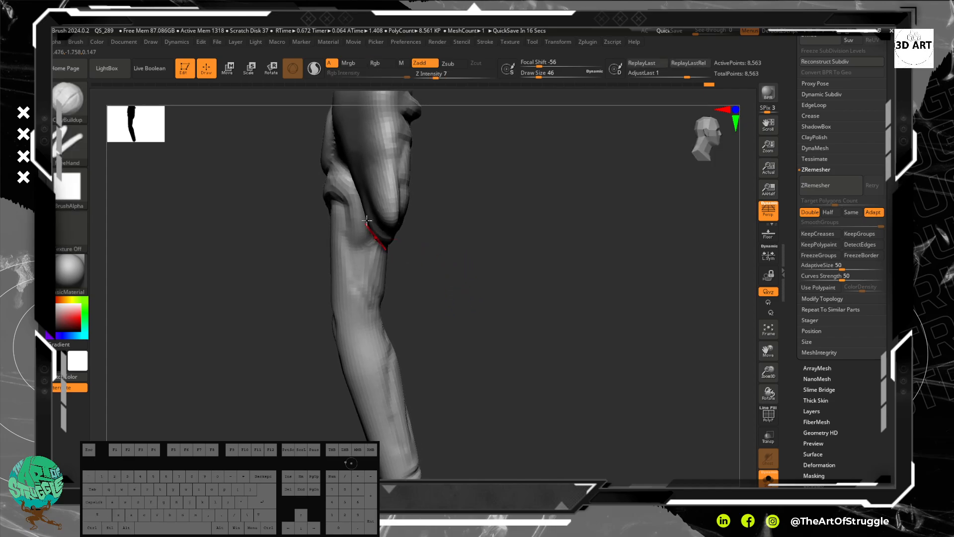
{"action": "key", "text": "b"}
{"action": "key", "text": "s"}
{"action": "key", "text": "t"}
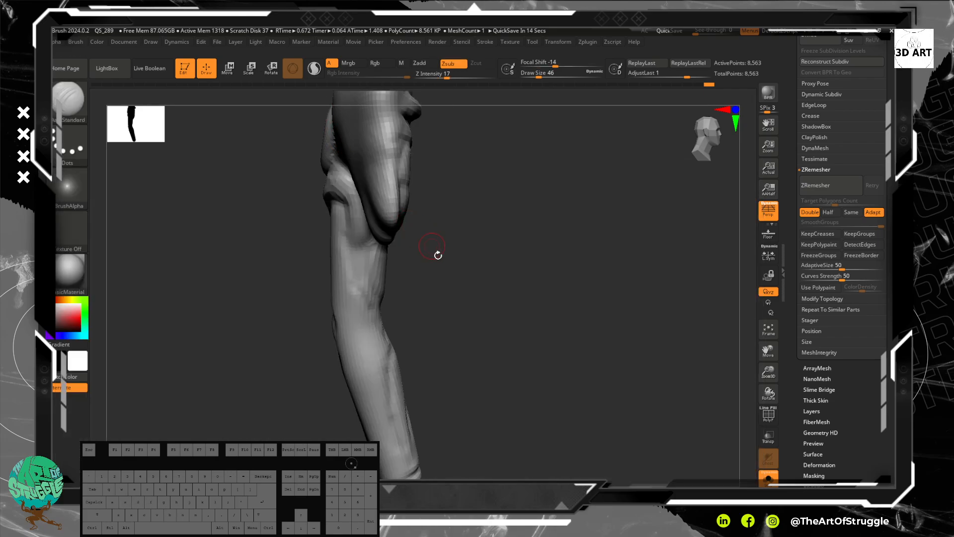
{"action": "mouse_move", "coordinate": [437, 253]}
{"action": "left_mouse_down", "text": "alt"}
{"action": "mouse_move", "coordinate": [458, 308]}
{"action": "mouse_move", "coordinate": [486, 237]}
{"action": "mouse_move", "coordinate": [490, 264]}
{"action": "mouse_move", "coordinate": [475, 234]}
{"action": "mouse_move", "coordinate": [471, 300]}
{"action": "mouse_move", "coordinate": [470, 257]}
{"action": "left_mouse_up", "text": "alt"}
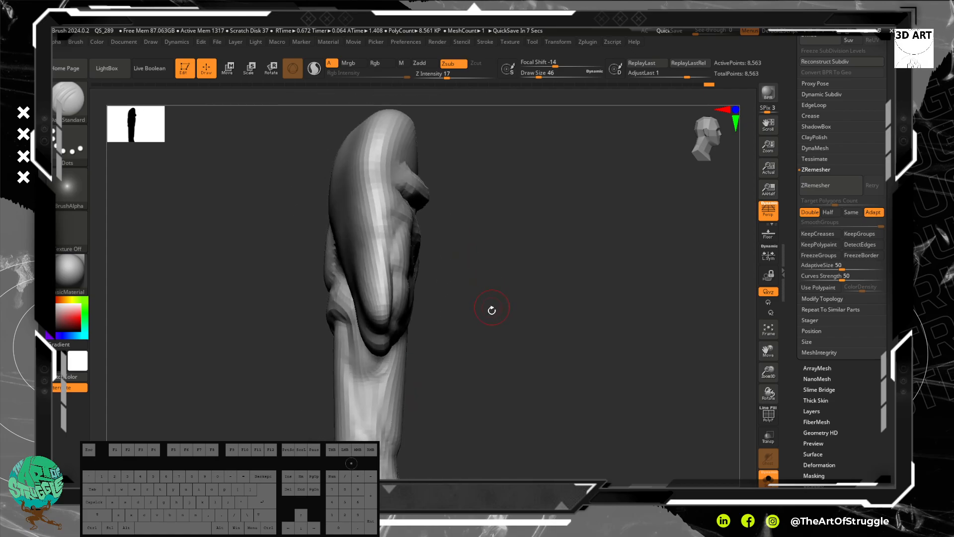
{"action": "left_click_drag", "start_coordinate": [491, 308], "coordinate": [489, 252]}
{"action": "left_click_drag", "start_coordinate": [464, 319], "coordinate": [475, 361], "text": "alt"}
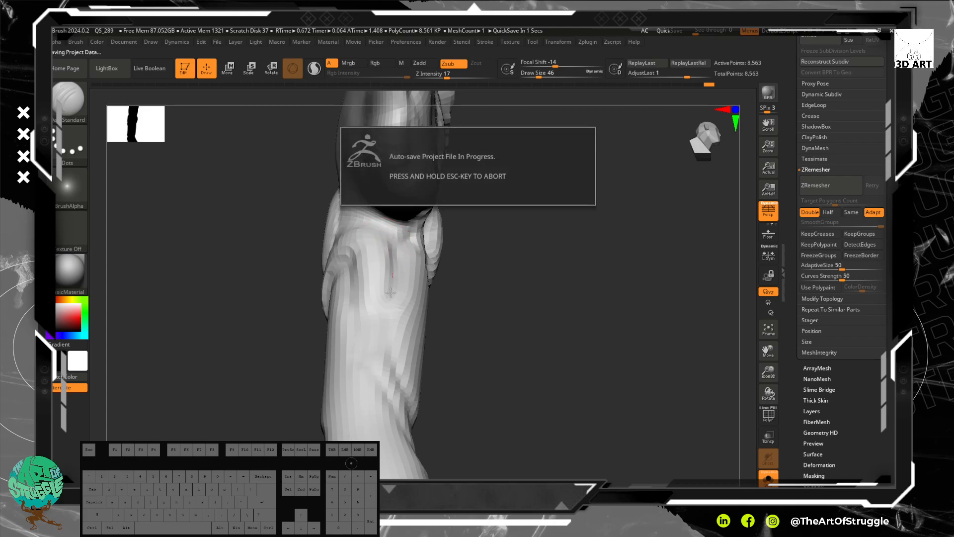
{"action": "left_click_drag", "start_coordinate": [476, 281], "coordinate": [469, 237]}
{"action": "left_click_drag", "start_coordinate": [395, 231], "coordinate": [386, 310]}
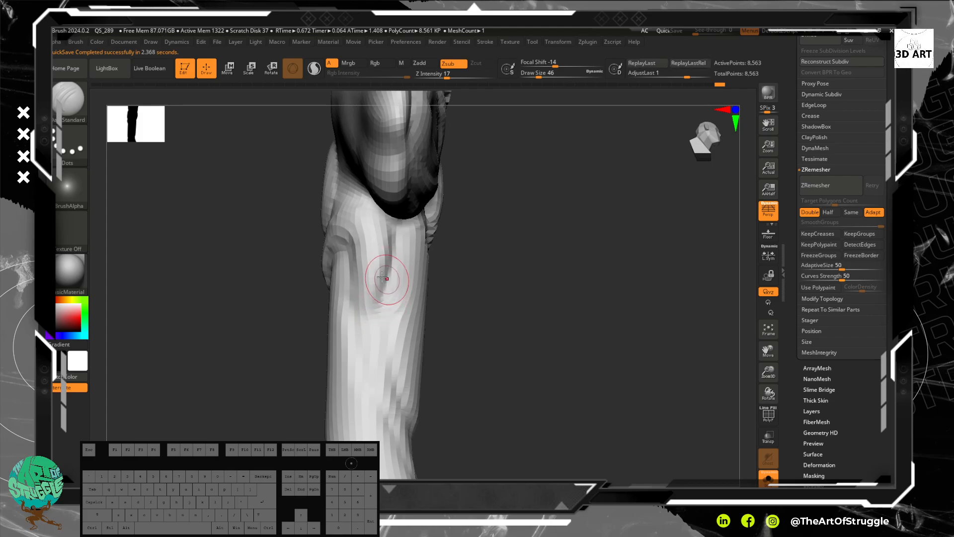
{"action": "left_click_drag", "start_coordinate": [369, 216], "coordinate": [350, 249]}
{"action": "left_click_drag", "start_coordinate": [379, 292], "coordinate": [351, 336]}
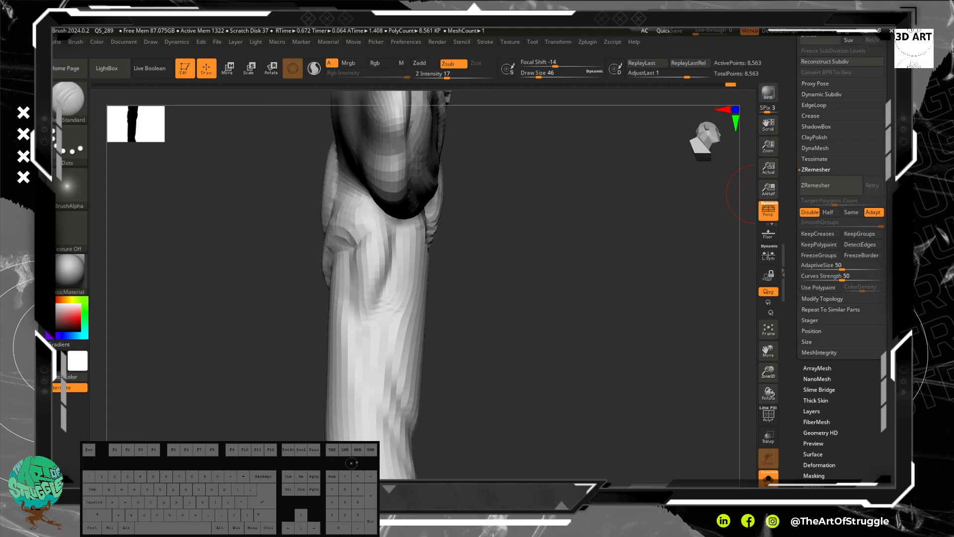
{"action": "scroll", "coordinate": [885, 190], "scroll_direction": "up", "scroll_amount": 5}
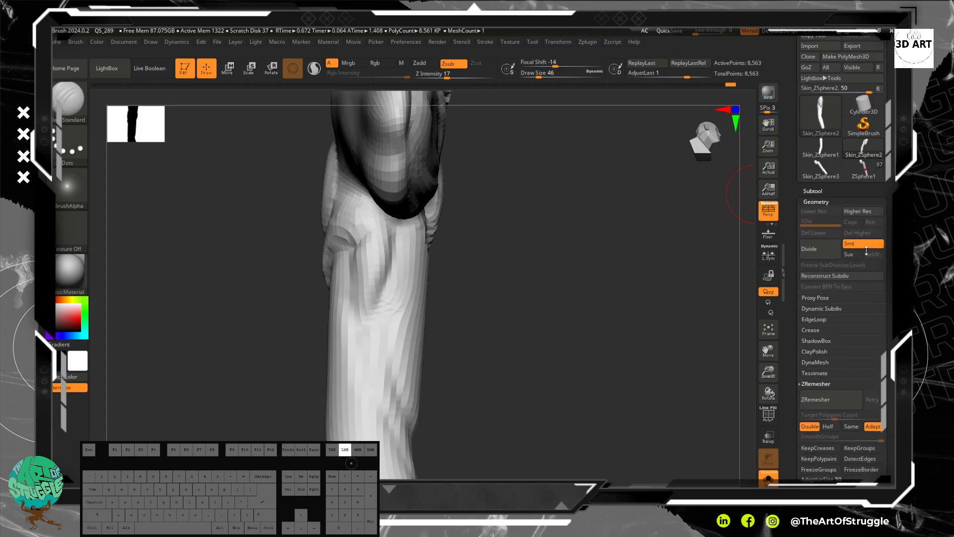
{"action": "scroll", "coordinate": [867, 246], "scroll_direction": "down", "scroll_amount": 2}
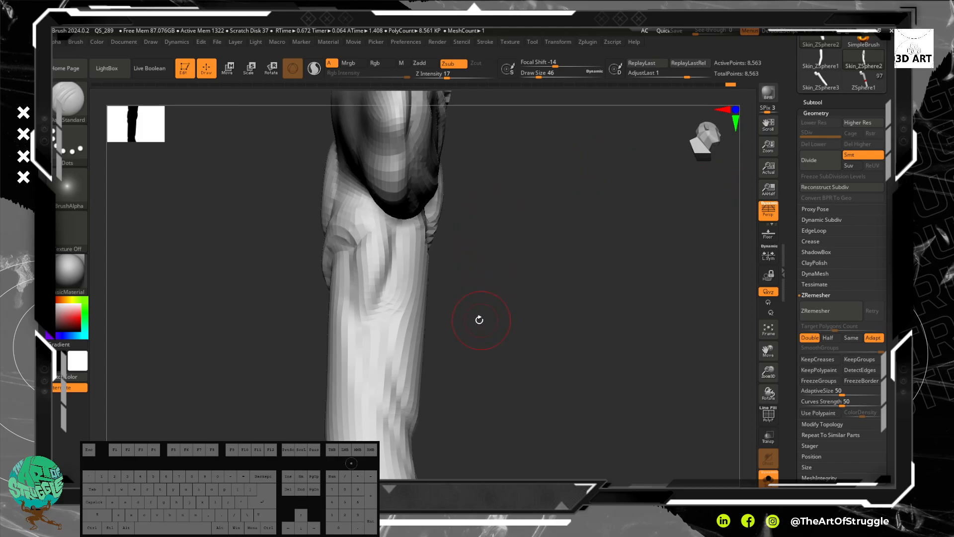
- Build up a ClayBuildup strand down the inner upper shaft, from below the shoulder blade to the elbow-like bend
{"action": "left_click_drag", "start_coordinate": [488, 334], "coordinate": [458, 249], "text": "alt"}
{"action": "left_click_drag", "start_coordinate": [487, 318], "coordinate": [448, 301], "text": "shift"}
{"action": "left_click_drag", "start_coordinate": [488, 335], "coordinate": [398, 241], "text": "alt"}
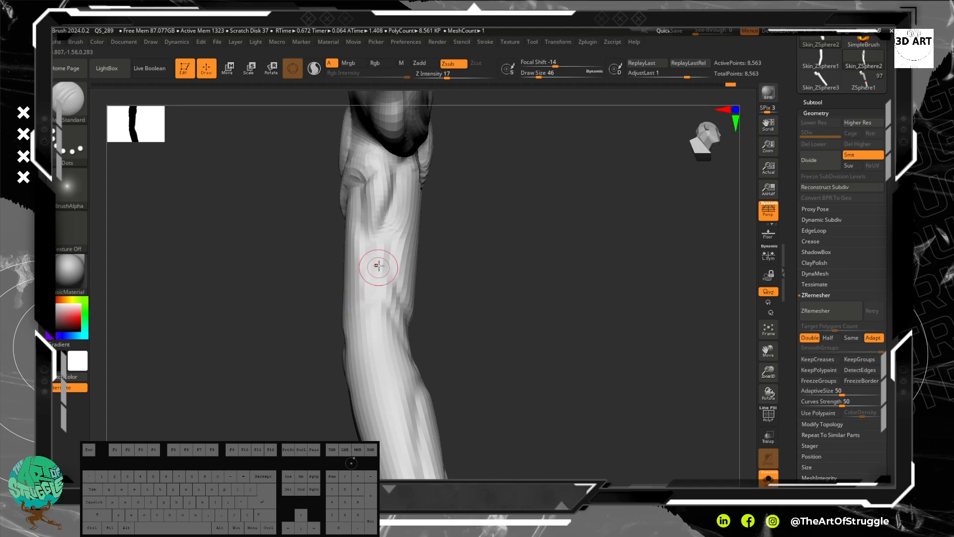
{"action": "key", "text": "b"}
{"action": "key", "text": "c"}
{"action": "key", "text": "b"}
{"action": "left_click_drag", "start_coordinate": [386, 192], "coordinate": [382, 218]}
{"action": "left_click_drag", "start_coordinate": [377, 223], "coordinate": [374, 283]}
{"action": "left_click_drag", "start_coordinate": [377, 282], "coordinate": [365, 310]}
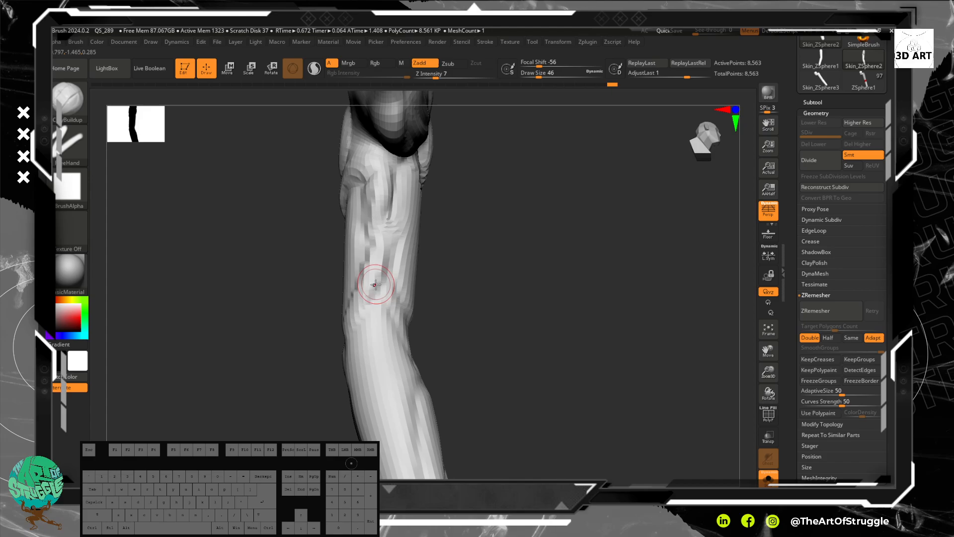
- Smooth the inner upper-shaft strand and thicken the muscle bulge beside it with ClayBuildup, blending the area underneath
{"action": "mouse_move", "coordinate": [462, 278]}
{"action": "left_mouse_down"}
{"action": "mouse_move", "coordinate": [418, 271]}
{"action": "mouse_move", "coordinate": [448, 283]}
{"action": "left_mouse_up"}
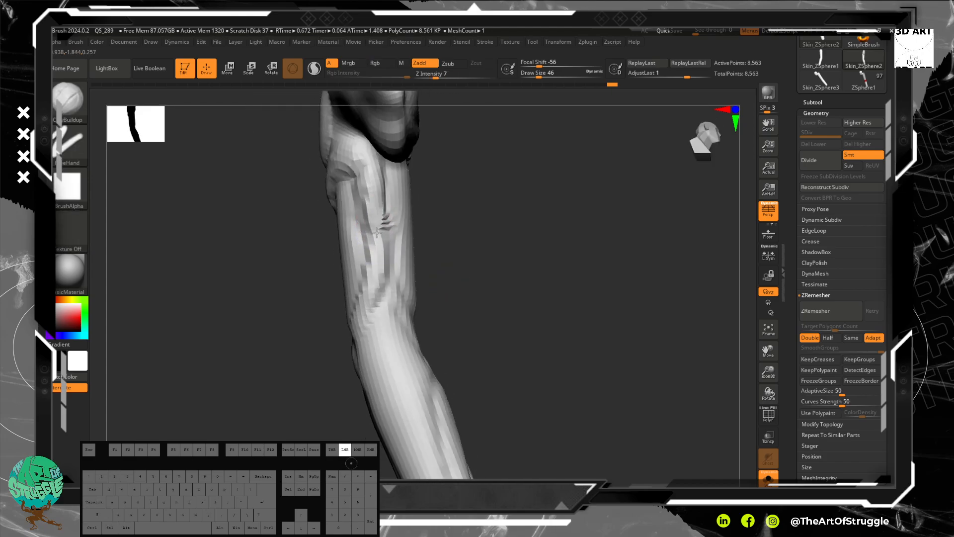
{"action": "left_click_drag", "start_coordinate": [373, 195], "coordinate": [370, 166], "text": "shift"}
{"action": "left_click_drag", "start_coordinate": [374, 267], "coordinate": [373, 239], "text": "shift"}
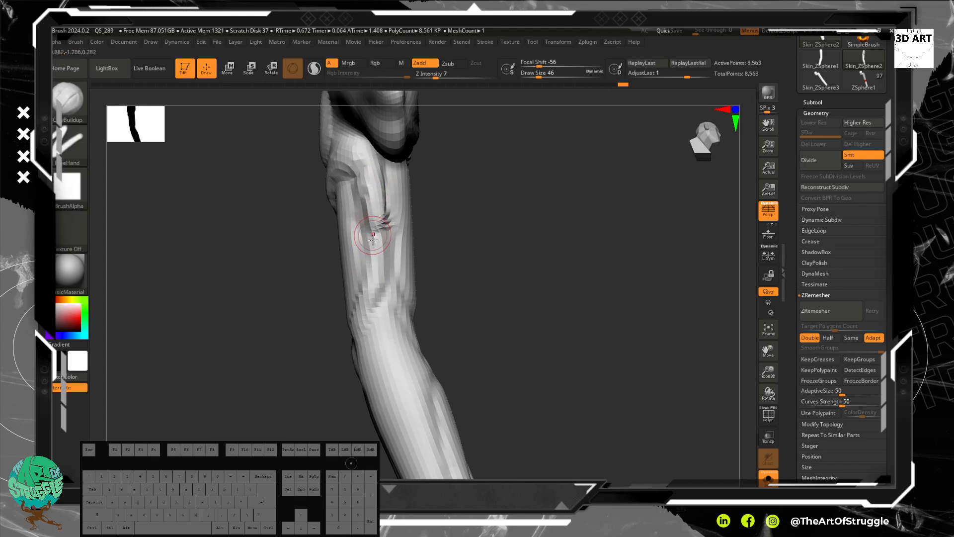
{"action": "left_click_drag", "start_coordinate": [385, 175], "coordinate": [389, 216]}
{"action": "left_click_drag", "start_coordinate": [388, 178], "coordinate": [391, 216]}
{"action": "mouse_move", "coordinate": [388, 202]}
{"action": "left_mouse_down", "text": "shift"}
{"action": "mouse_move", "coordinate": [381, 241]}
{"action": "mouse_move", "coordinate": [384, 188]}
{"action": "mouse_move", "coordinate": [384, 261]}
{"action": "left_mouse_up", "text": "shift"}
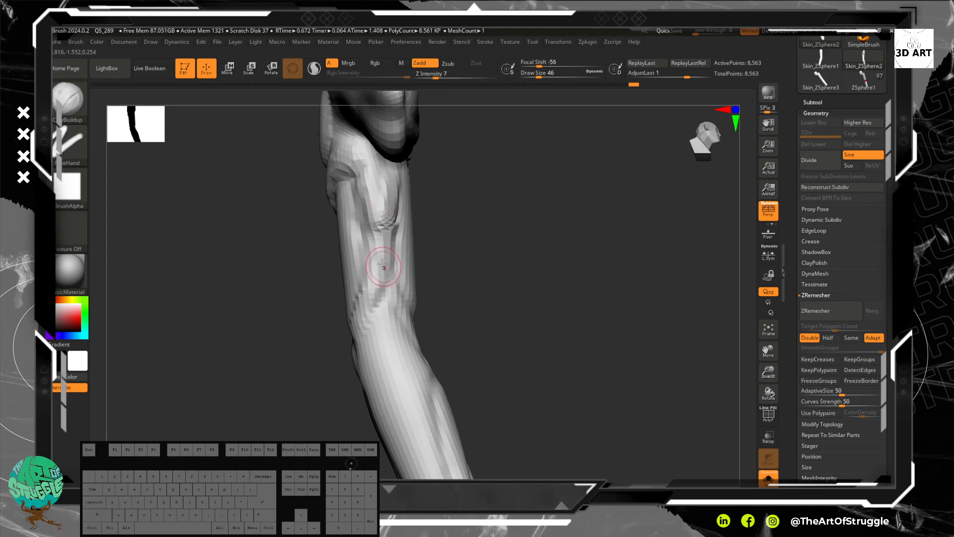
- Inspect the polygon wireframe around the upper-shaft muscle and along the whole arm, then hide the wireframe again
{"action": "left_click_drag", "start_coordinate": [449, 228], "coordinate": [457, 275], "text": "alt"}
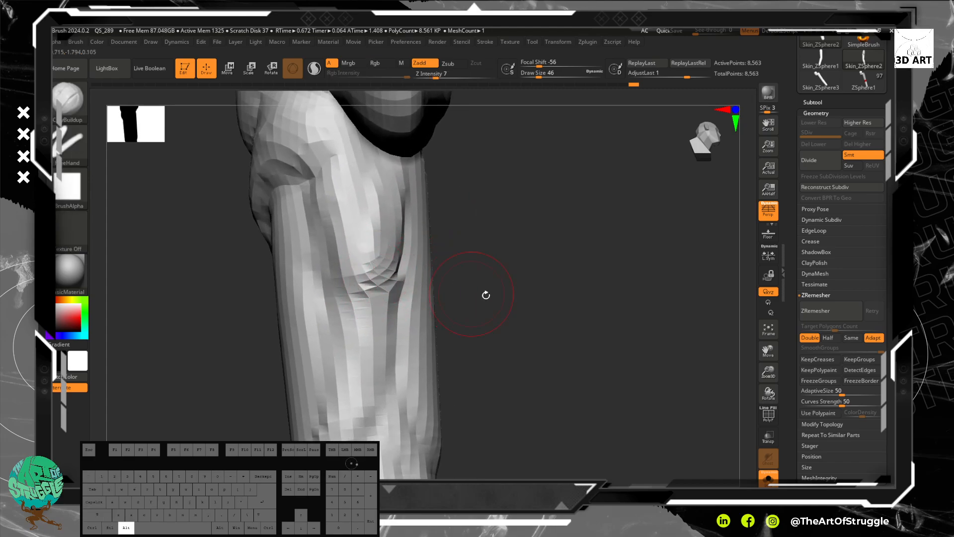
{"action": "left_click", "coordinate": [768, 415]}
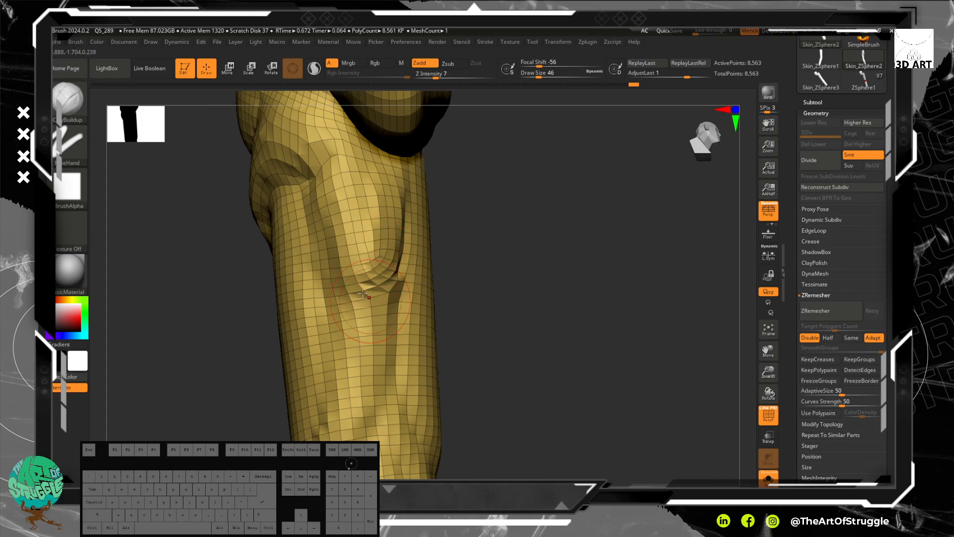
{"action": "left_click_drag", "start_coordinate": [473, 358], "coordinate": [454, 264]}
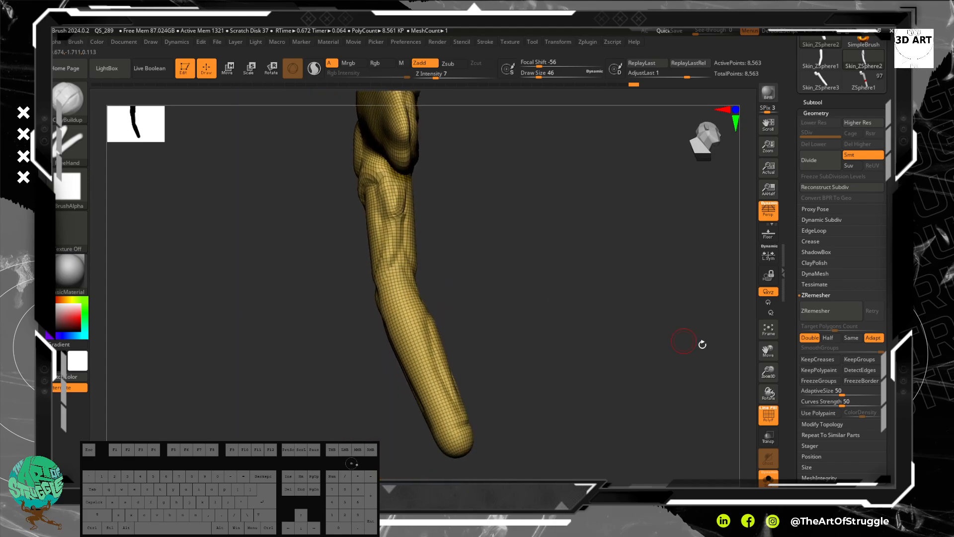
{"action": "left_click", "coordinate": [770, 416]}
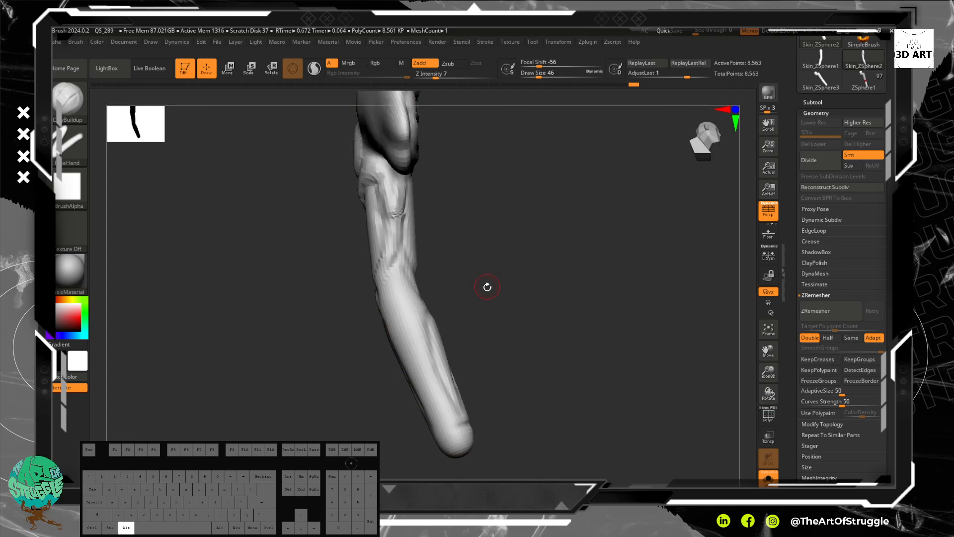
{"action": "left_click_drag", "start_coordinate": [518, 336], "coordinate": [446, 214]}
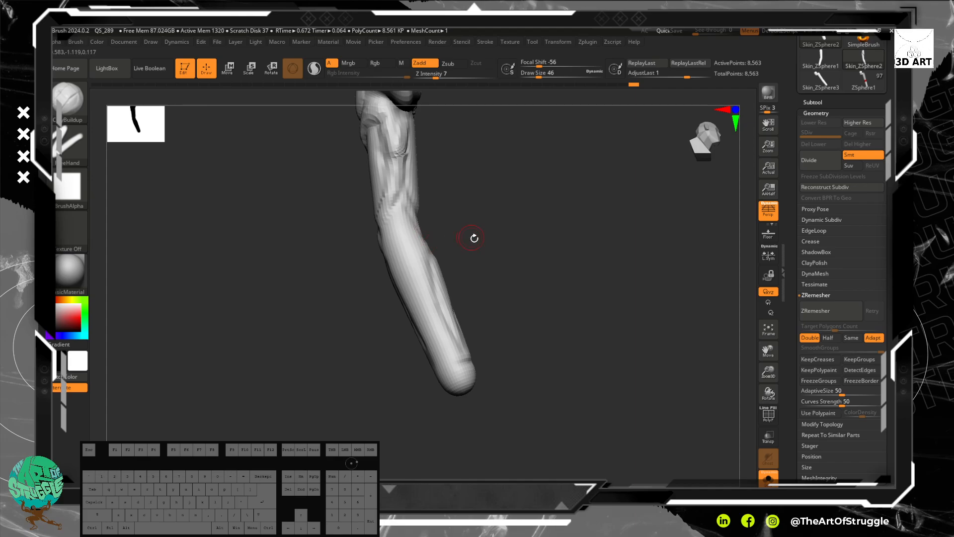
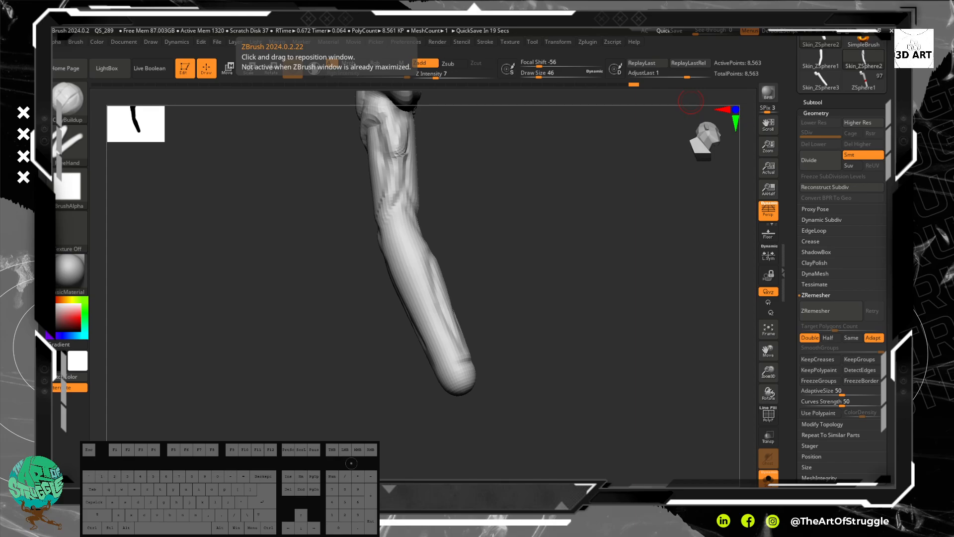
- Set the draw size to 30 and add a ClayBuildup stroke from the elbow-like bend onto the lower shaft
{"action": "mouse_move", "coordinate": [483, 306]}
{"action": "left_mouse_down"}
{"action": "mouse_move", "coordinate": [490, 340]}
{"action": "mouse_move", "coordinate": [464, 268]}
{"action": "mouse_move", "coordinate": [560, 184]}
{"action": "mouse_move", "coordinate": [558, 214]}
{"action": "mouse_move", "coordinate": [162, 216]}
{"action": "left_mouse_up"}
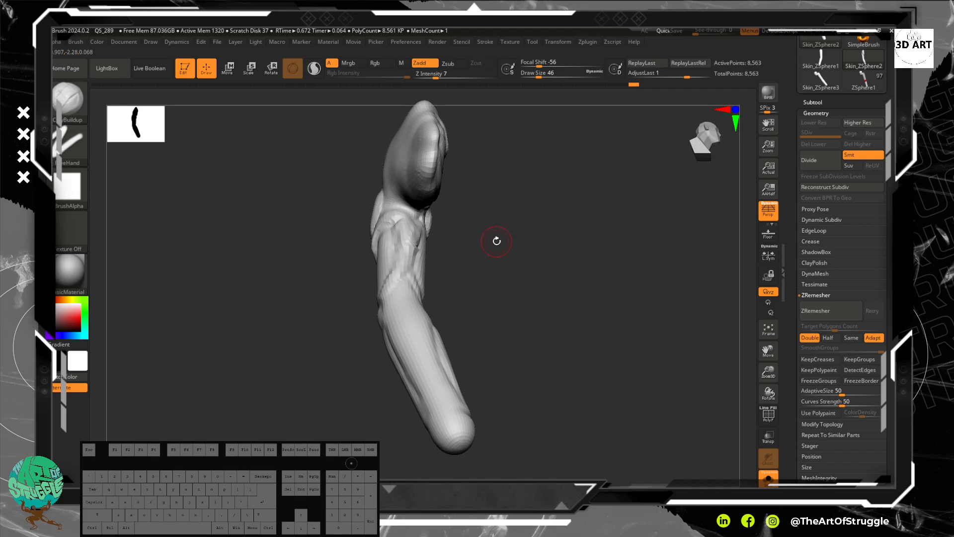
{"action": "mouse_move", "coordinate": [516, 255]}
{"action": "left_mouse_down", "text": "alt"}
{"action": "mouse_move", "coordinate": [492, 196]}
{"action": "mouse_move", "coordinate": [516, 189]}
{"action": "mouse_move", "coordinate": [532, 298]}
{"action": "mouse_move", "coordinate": [533, 230]}
{"action": "left_mouse_up", "text": "alt"}
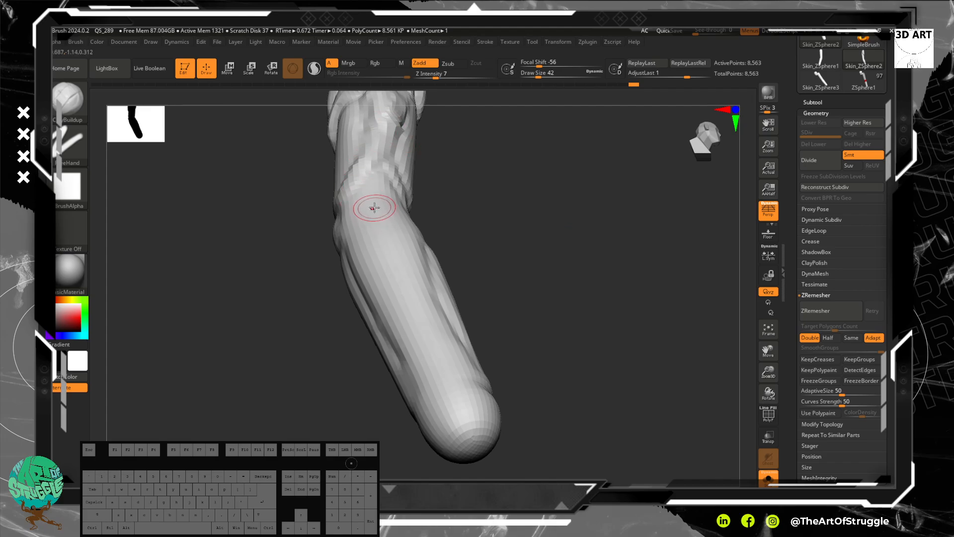
{"action": "key", "text": "bracketleft"}
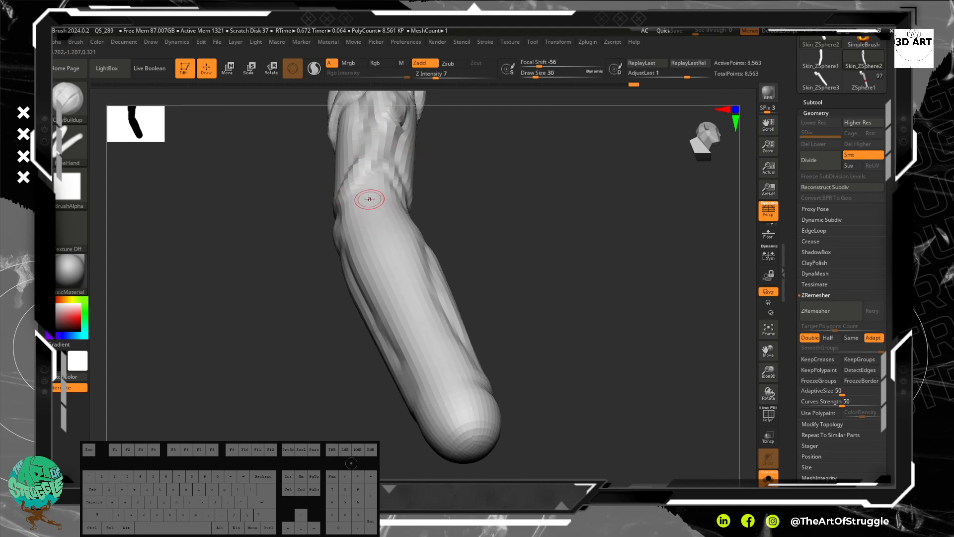
{"action": "mouse_move", "coordinate": [522, 222]}
{"action": "left_mouse_down", "text": "alt"}
{"action": "mouse_move", "coordinate": [545, 232]}
{"action": "mouse_move", "coordinate": [447, 177]}
{"action": "left_mouse_up", "text": "alt"}
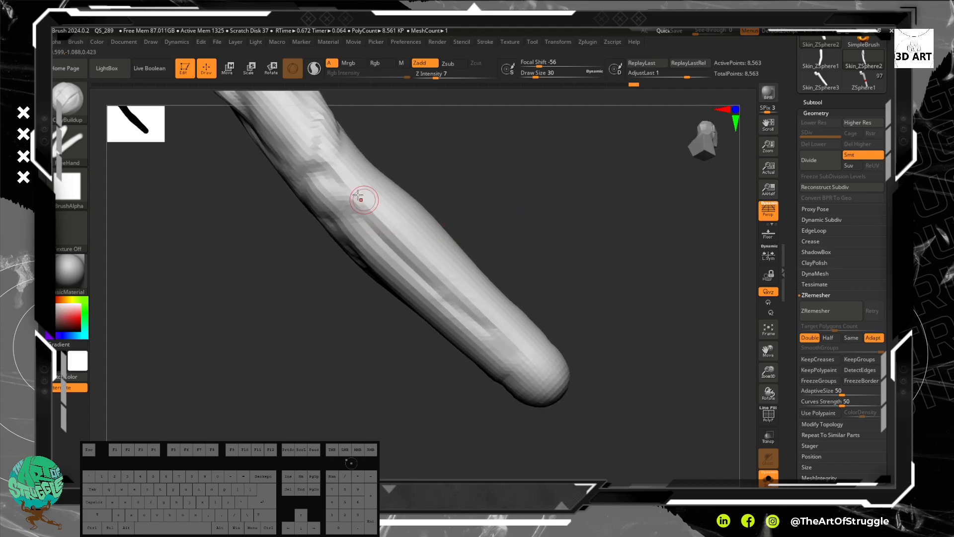
{"action": "mouse_move", "coordinate": [371, 183]}
{"action": "left_mouse_down"}
{"action": "mouse_move", "coordinate": [349, 189]}
{"action": "mouse_move", "coordinate": [422, 219]}
{"action": "left_mouse_up"}
- Carve lengthwise DamStandard grooves down the lower shaft from below the elbow-like bend towards its rounded end
{"action": "key", "text": "b"}
{"action": "key", "text": "d"}
{"action": "key", "text": "s"}
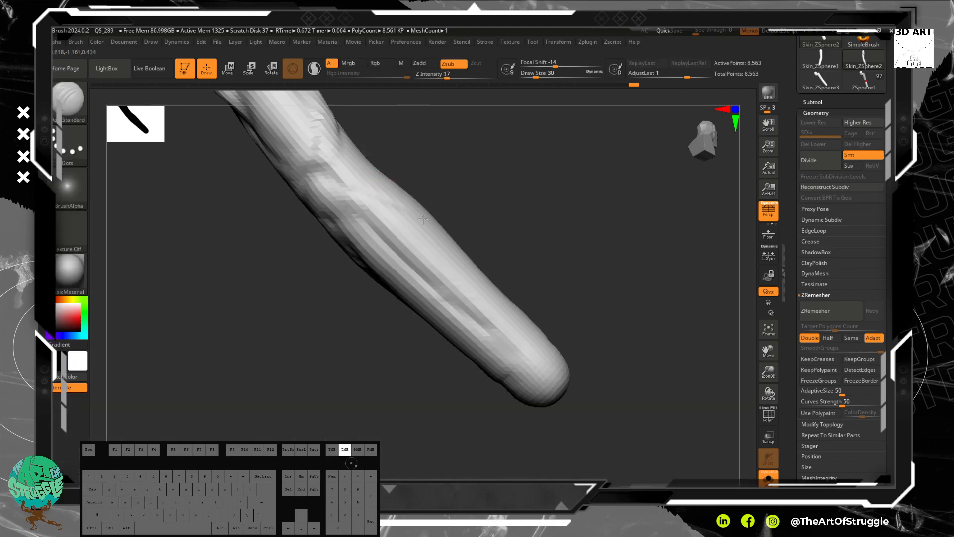
{"action": "left_click_drag", "start_coordinate": [474, 278], "coordinate": [506, 312]}
{"action": "left_click_drag", "start_coordinate": [572, 278], "coordinate": [544, 315]}
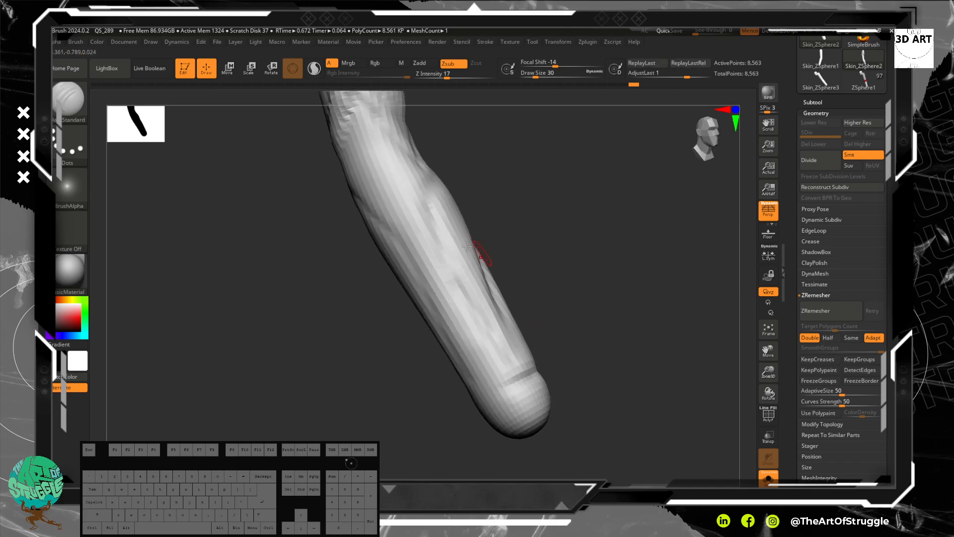
{"action": "mouse_move", "coordinate": [378, 228]}
{"action": "left_mouse_down"}
{"action": "mouse_move", "coordinate": [475, 380]}
{"action": "mouse_move", "coordinate": [497, 388]}
{"action": "left_mouse_up"}
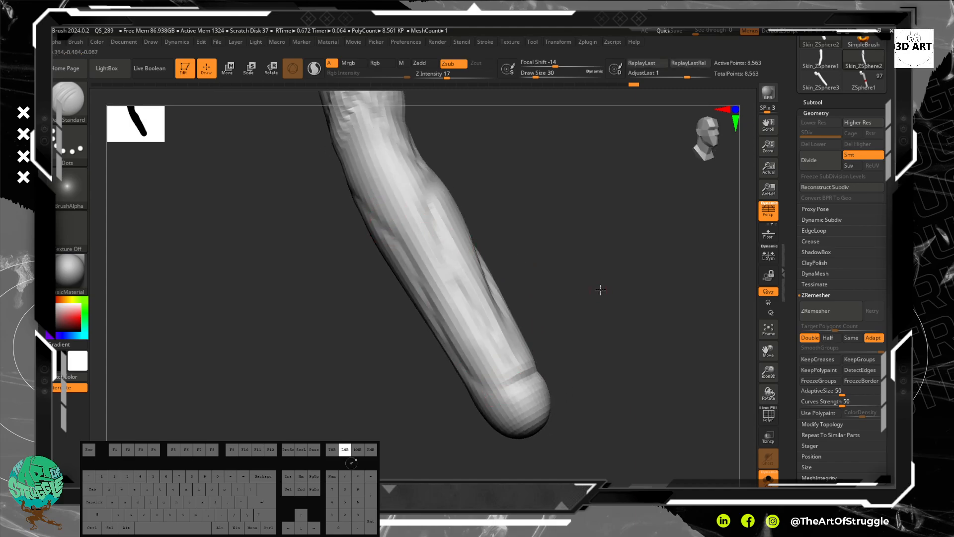
- Carve a DamStandard groove around the wrist area, just above the lower shaft's rounded end
{"action": "mouse_move", "coordinate": [600, 287]}
{"action": "left_mouse_down"}
{"action": "mouse_move", "coordinate": [666, 221]}
{"action": "mouse_move", "coordinate": [548, 326]}
{"action": "left_mouse_up"}
{"action": "mouse_move", "coordinate": [497, 380]}
{"action": "left_mouse_down"}
{"action": "mouse_move", "coordinate": [486, 401]}
{"action": "mouse_move", "coordinate": [558, 376]}
{"action": "mouse_move", "coordinate": [535, 377]}
{"action": "mouse_move", "coordinate": [570, 396]}
{"action": "mouse_move", "coordinate": [612, 383]}
{"action": "mouse_move", "coordinate": [525, 360]}
{"action": "mouse_move", "coordinate": [422, 373]}
{"action": "mouse_move", "coordinate": [453, 369]}
{"action": "left_mouse_up"}
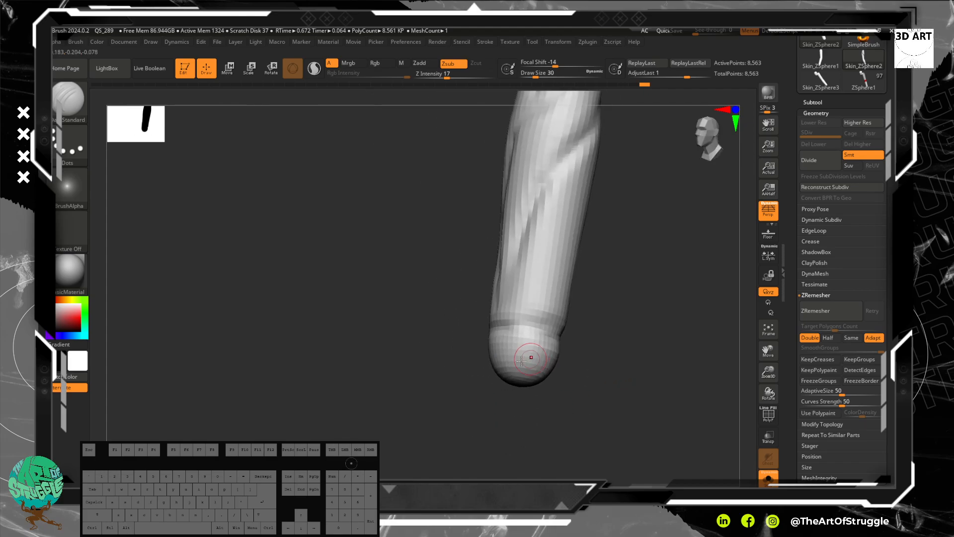
{"action": "mouse_move", "coordinate": [531, 356]}
{"action": "left_mouse_down"}
{"action": "mouse_move", "coordinate": [485, 349]}
{"action": "mouse_move", "coordinate": [624, 373]}
{"action": "mouse_move", "coordinate": [609, 315]}
{"action": "mouse_move", "coordinate": [510, 334]}
{"action": "left_mouse_up"}
{"action": "mouse_move", "coordinate": [551, 404]}
{"action": "left_mouse_down"}
{"action": "mouse_move", "coordinate": [569, 326]}
{"action": "mouse_move", "coordinate": [551, 276]}
{"action": "mouse_move", "coordinate": [531, 306]}
{"action": "mouse_move", "coordinate": [541, 243]}
{"action": "mouse_move", "coordinate": [577, 268]}
{"action": "mouse_move", "coordinate": [598, 258]}
{"action": "mouse_move", "coordinate": [508, 330]}
{"action": "left_mouse_up"}
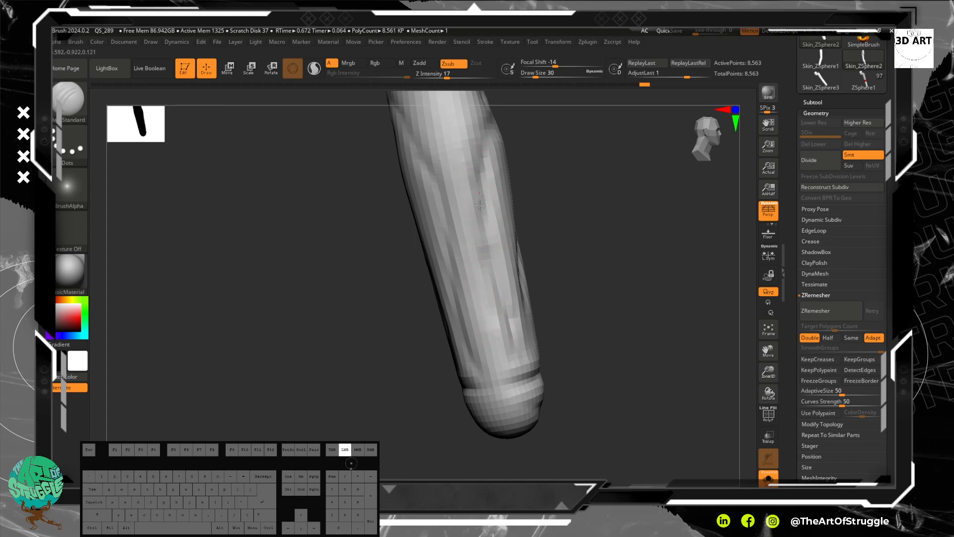
- Carve long DamStandard grooves between the muscles down the inner side and back of the lower shaft
{"action": "left_click_drag", "start_coordinate": [443, 194], "coordinate": [469, 347]}
{"action": "left_click_drag", "start_coordinate": [447, 231], "coordinate": [486, 374]}
{"action": "left_click_drag", "start_coordinate": [595, 344], "coordinate": [702, 294]}
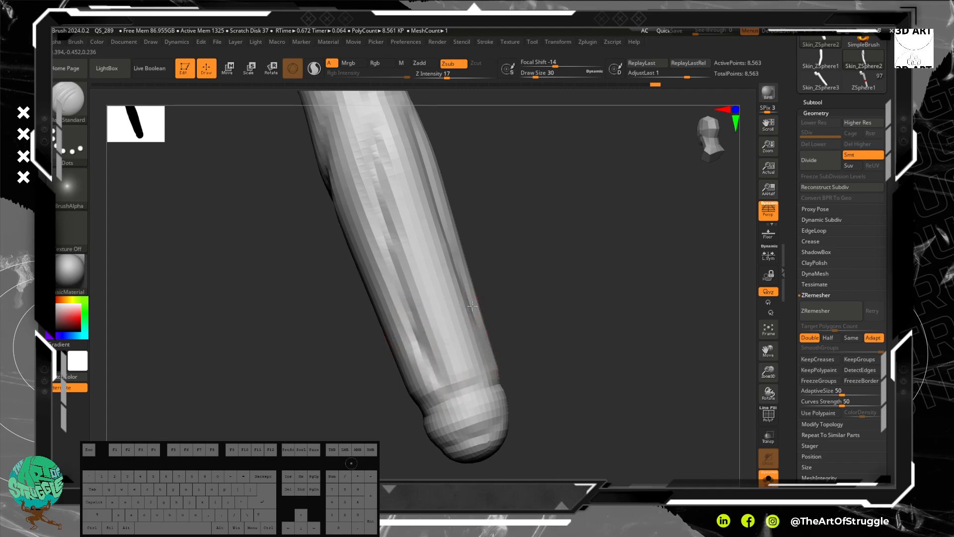
{"action": "left_click_drag", "start_coordinate": [562, 306], "coordinate": [537, 315]}
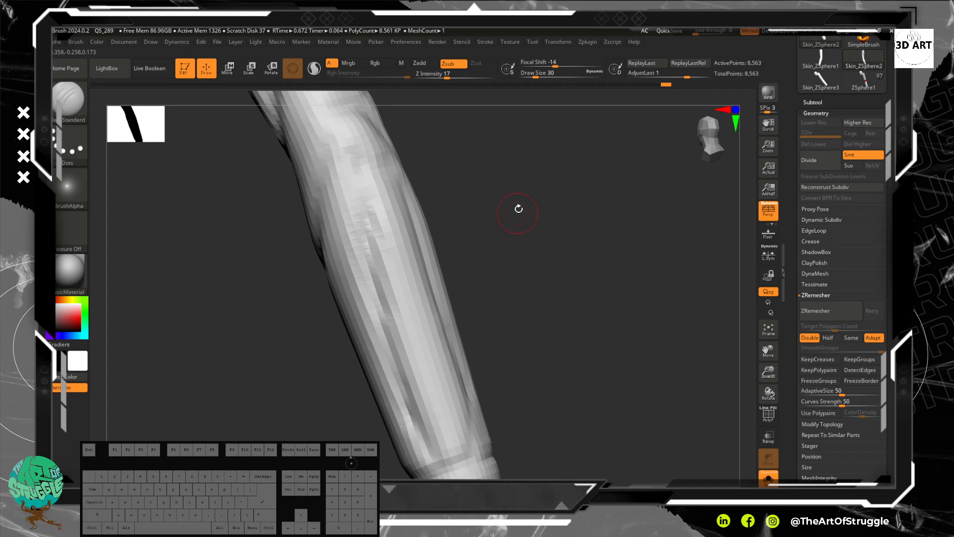
{"action": "mouse_move", "coordinate": [522, 251]}
{"action": "left_mouse_down"}
{"action": "mouse_move", "coordinate": [548, 255]}
{"action": "mouse_move", "coordinate": [565, 224]}
{"action": "mouse_move", "coordinate": [513, 263]}
{"action": "left_mouse_up"}
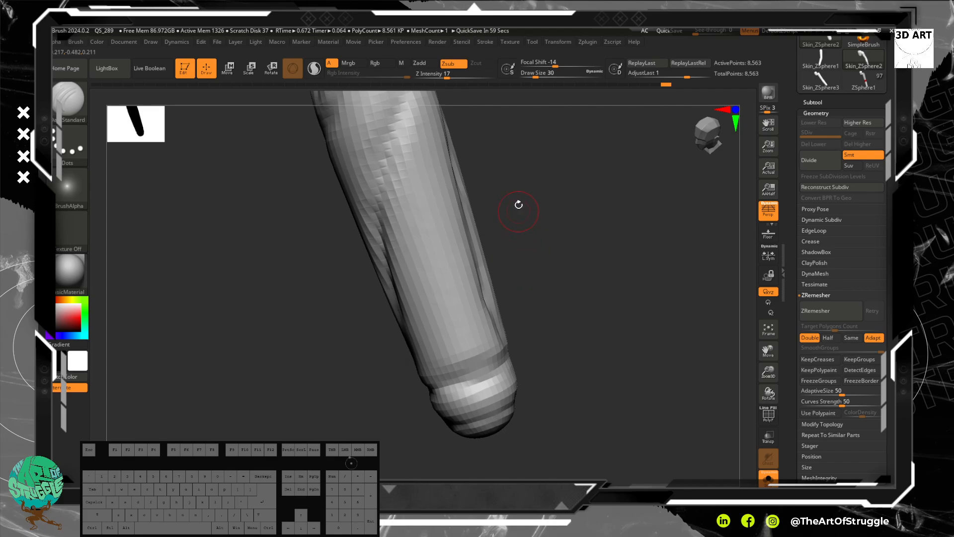
- Carve diagonal DamStandard grooves down the outer side of the lower shaft to the wrist ring and smooth between them
{"action": "left_click_drag", "start_coordinate": [553, 298], "coordinate": [542, 258]}
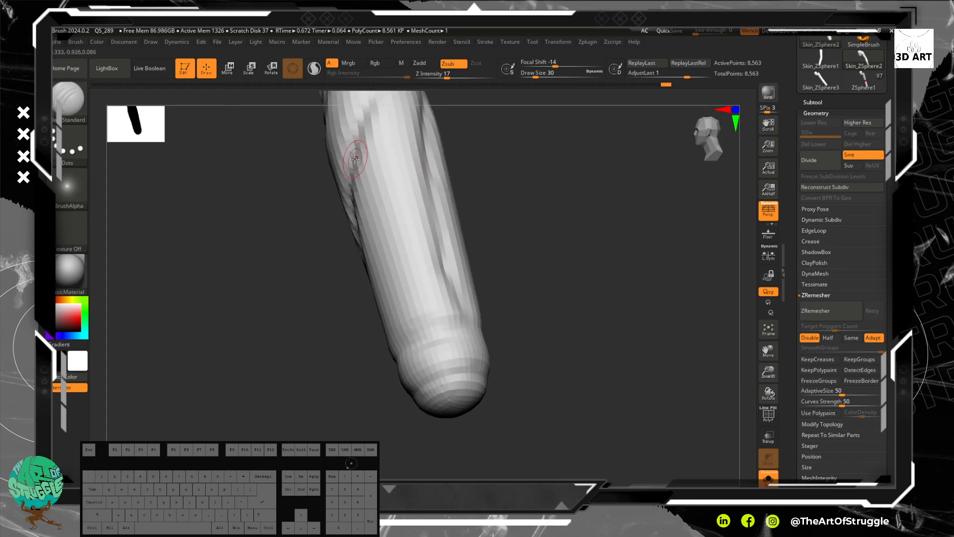
{"action": "left_click_drag", "start_coordinate": [356, 156], "coordinate": [362, 184]}
{"action": "mouse_move", "coordinate": [381, 247]}
{"action": "left_mouse_down"}
{"action": "mouse_move", "coordinate": [421, 318]}
{"action": "mouse_move", "coordinate": [366, 181]}
{"action": "mouse_move", "coordinate": [420, 307]}
{"action": "left_mouse_up"}
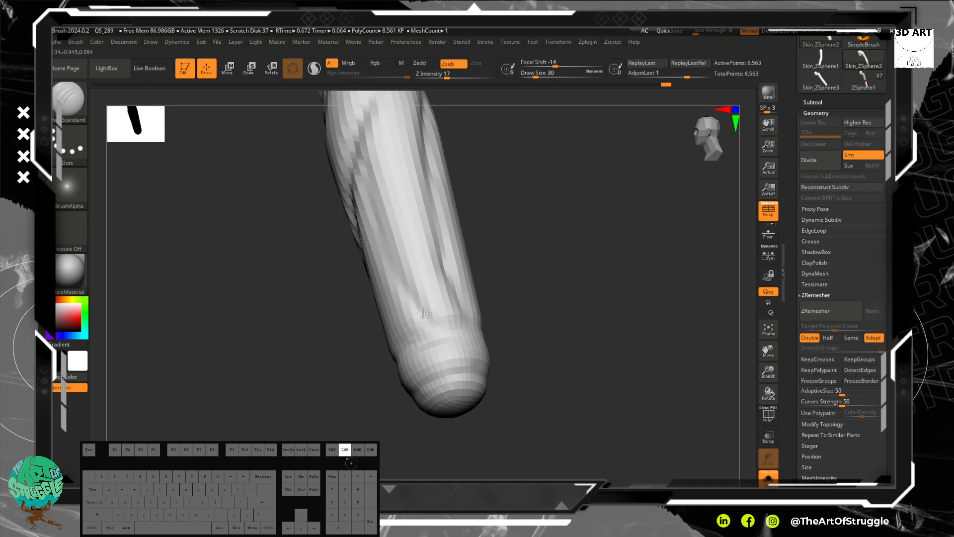
{"action": "mouse_move", "coordinate": [356, 159]}
{"action": "left_mouse_down"}
{"action": "mouse_move", "coordinate": [432, 246]}
{"action": "mouse_move", "coordinate": [446, 321]}
{"action": "mouse_move", "coordinate": [432, 278]}
{"action": "mouse_move", "coordinate": [441, 224]}
{"action": "mouse_move", "coordinate": [429, 311]}
{"action": "left_mouse_up"}
{"action": "left_click_drag", "start_coordinate": [379, 210], "coordinate": [419, 306]}
{"action": "mouse_move", "coordinate": [422, 233]}
{"action": "left_mouse_down", "text": "shift"}
{"action": "mouse_move", "coordinate": [438, 259]}
{"action": "mouse_move", "coordinate": [411, 328]}
{"action": "mouse_move", "coordinate": [414, 278]}
{"action": "left_mouse_up", "text": "shift"}
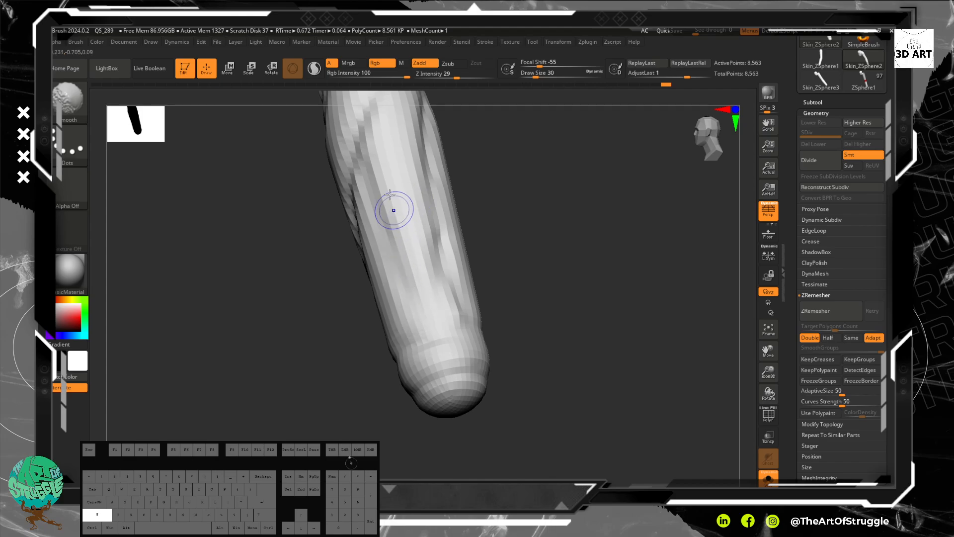
{"action": "mouse_move", "coordinate": [394, 209]}
{"action": "left_mouse_down", "text": "shift"}
{"action": "mouse_move", "coordinate": [402, 281]}
{"action": "mouse_move", "coordinate": [463, 348]}
{"action": "left_mouse_up", "text": "shift"}
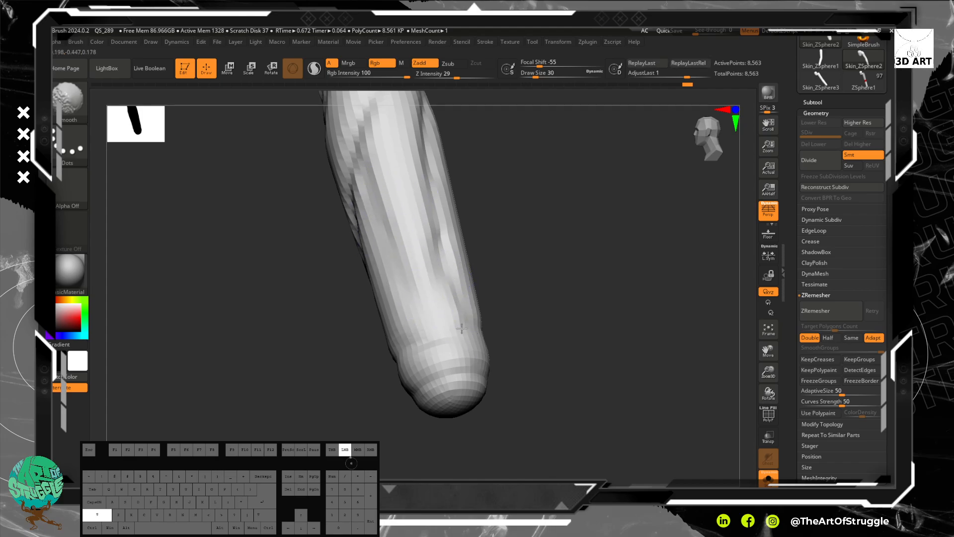
- Carve DamStandard grooves along the front of the lower shaft, ending just above the wrist ring
{"action": "mouse_move", "coordinate": [570, 308]}
{"action": "left_mouse_down", "text": "alt"}
{"action": "mouse_move", "coordinate": [528, 268]}
{"action": "mouse_move", "coordinate": [573, 256]}
{"action": "mouse_move", "coordinate": [560, 213]}
{"action": "mouse_move", "coordinate": [552, 348]}
{"action": "left_mouse_up", "text": "alt"}
{"action": "left_click_drag", "start_coordinate": [403, 214], "coordinate": [428, 264]}
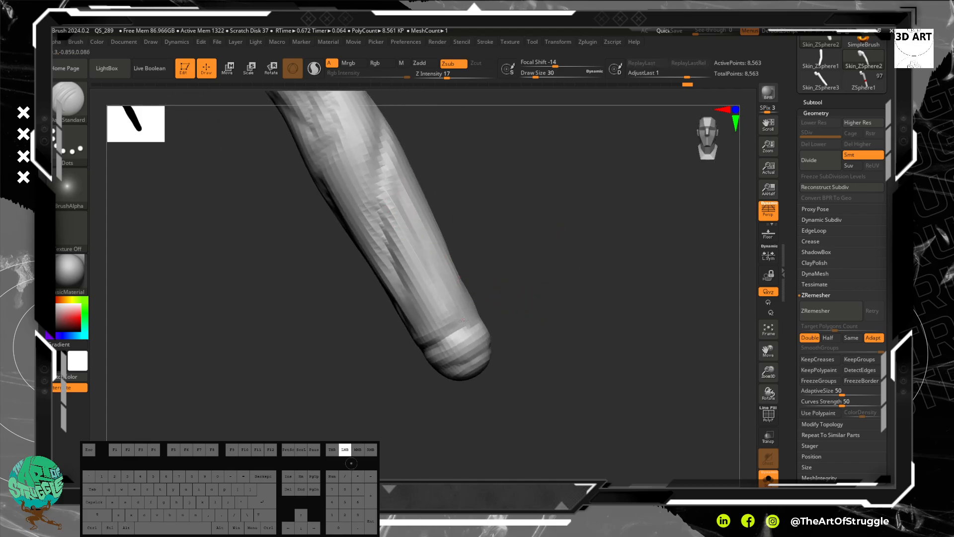
{"action": "left_click_drag", "start_coordinate": [464, 320], "coordinate": [466, 324]}
{"action": "left_click_drag", "start_coordinate": [403, 207], "coordinate": [452, 311]}
{"action": "left_click_drag", "start_coordinate": [396, 189], "coordinate": [437, 276]}
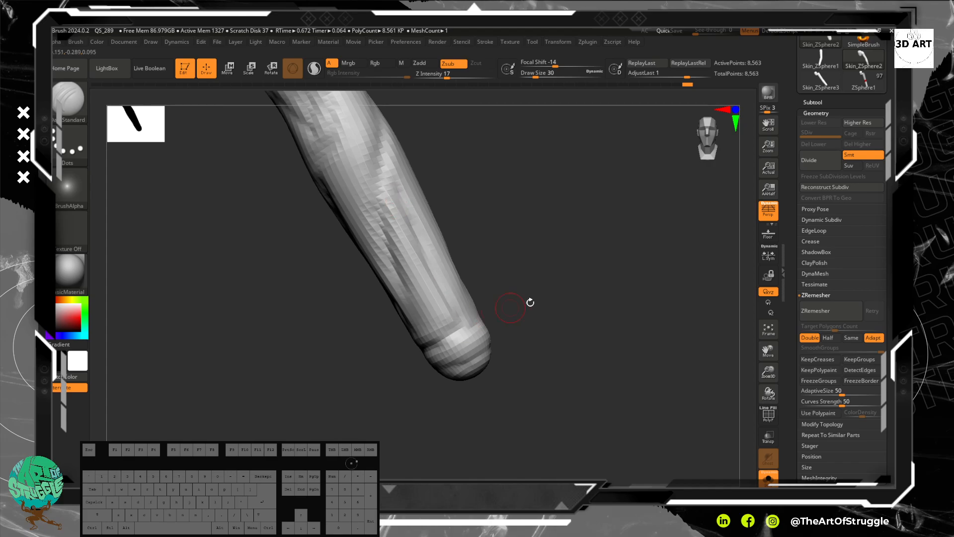
{"action": "mouse_move", "coordinate": [511, 307]}
{"action": "left_mouse_down"}
{"action": "mouse_move", "coordinate": [558, 208]}
{"action": "mouse_move", "coordinate": [507, 241]}
{"action": "mouse_move", "coordinate": [448, 234]}
{"action": "mouse_move", "coordinate": [458, 206]}
{"action": "mouse_move", "coordinate": [458, 261]}
{"action": "left_mouse_up"}
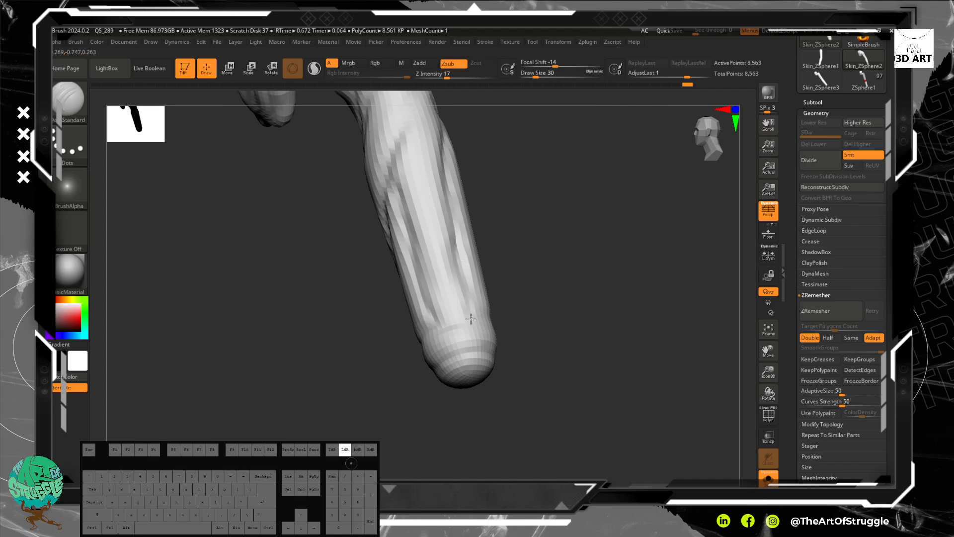
- Undo the last stroke and carve long DamStandard grooves down the back of the lower shaft towards the wrist
{"action": "left_click_drag", "start_coordinate": [471, 319], "coordinate": [471, 322]}
{"action": "left_click_drag", "start_coordinate": [544, 294], "coordinate": [497, 263]}
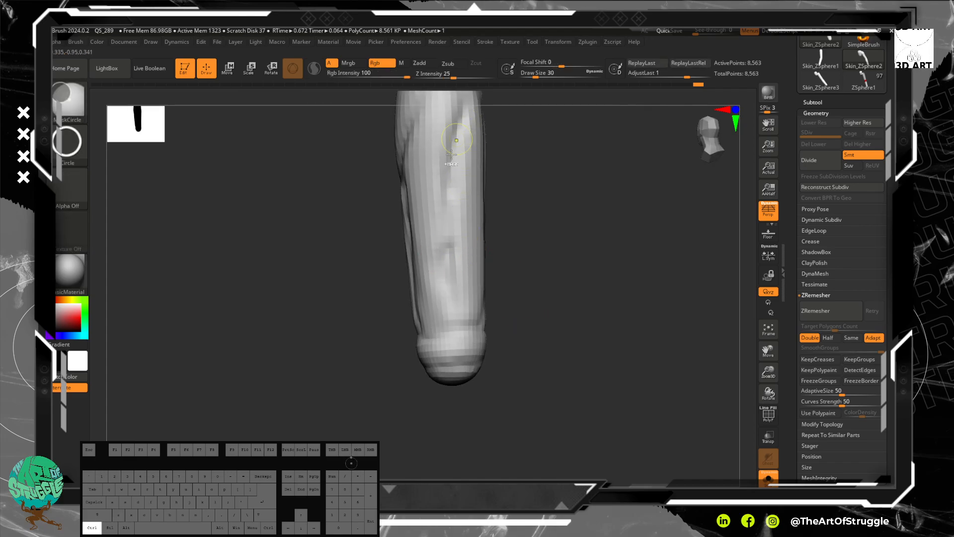
{"action": "left_click", "coordinate": [485, 42]}
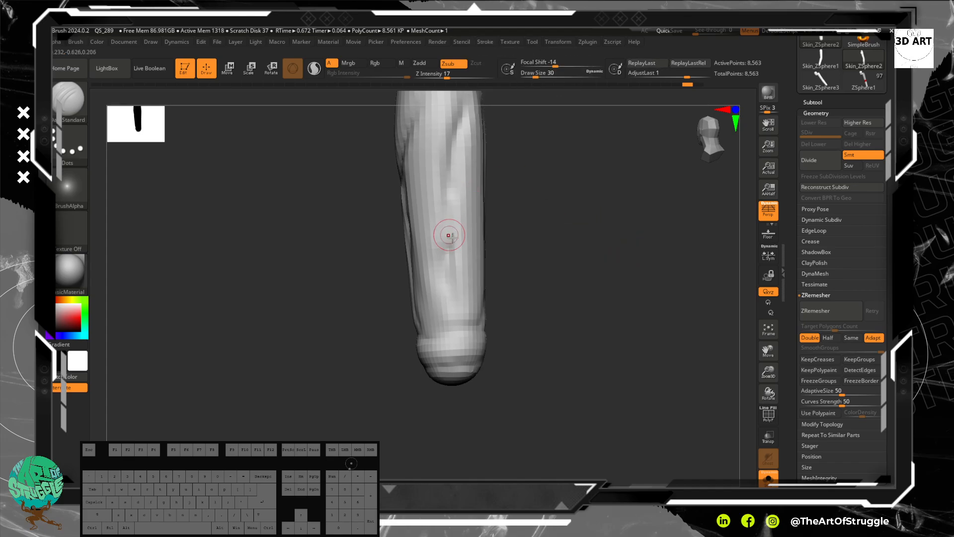
{"action": "left_click_drag", "start_coordinate": [453, 186], "coordinate": [450, 286]}
{"action": "mouse_move", "coordinate": [512, 293]}
{"action": "left_mouse_down"}
{"action": "mouse_move", "coordinate": [567, 276]}
{"action": "mouse_move", "coordinate": [546, 272]}
{"action": "mouse_move", "coordinate": [560, 126]}
{"action": "left_mouse_up"}
{"action": "mouse_move", "coordinate": [557, 199]}
{"action": "left_mouse_down"}
{"action": "mouse_move", "coordinate": [526, 245]}
{"action": "mouse_move", "coordinate": [526, 275]}
{"action": "mouse_move", "coordinate": [517, 219]}
{"action": "mouse_move", "coordinate": [517, 261]}
{"action": "left_mouse_up"}
{"action": "left_click_drag", "start_coordinate": [462, 217], "coordinate": [457, 323]}
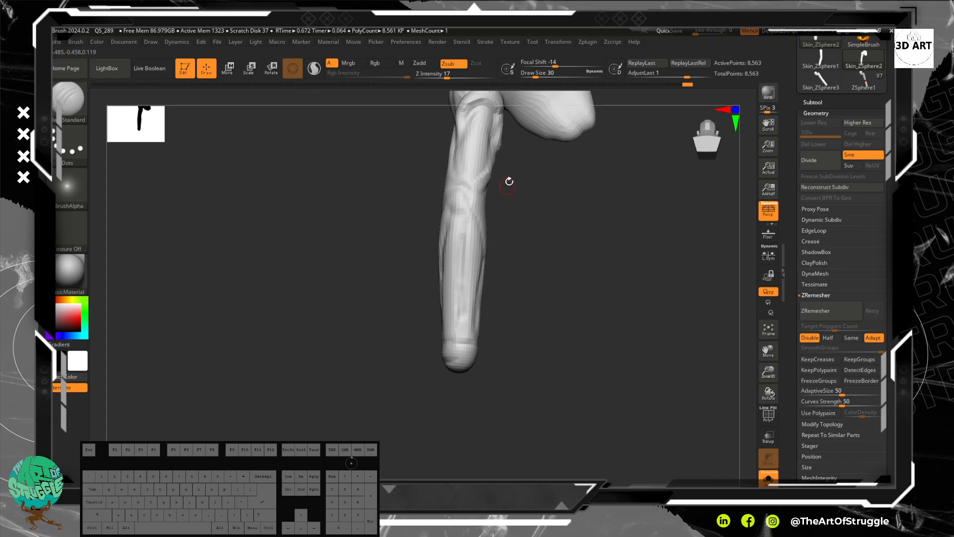
- Carve DamStandard strokes across the upper back of the shoulder blade, running inward from the shoulder muscle
{"action": "left_click_drag", "start_coordinate": [533, 264], "coordinate": [461, 247]}
{"action": "left_click_drag", "start_coordinate": [511, 217], "coordinate": [466, 198], "text": "alt"}
{"action": "left_click_drag", "start_coordinate": [371, 214], "coordinate": [347, 201]}
{"action": "mouse_move", "coordinate": [498, 219]}
{"action": "left_mouse_down"}
{"action": "mouse_move", "coordinate": [537, 238]}
{"action": "mouse_move", "coordinate": [533, 247]}
{"action": "mouse_move", "coordinate": [528, 185]}
{"action": "left_mouse_up"}
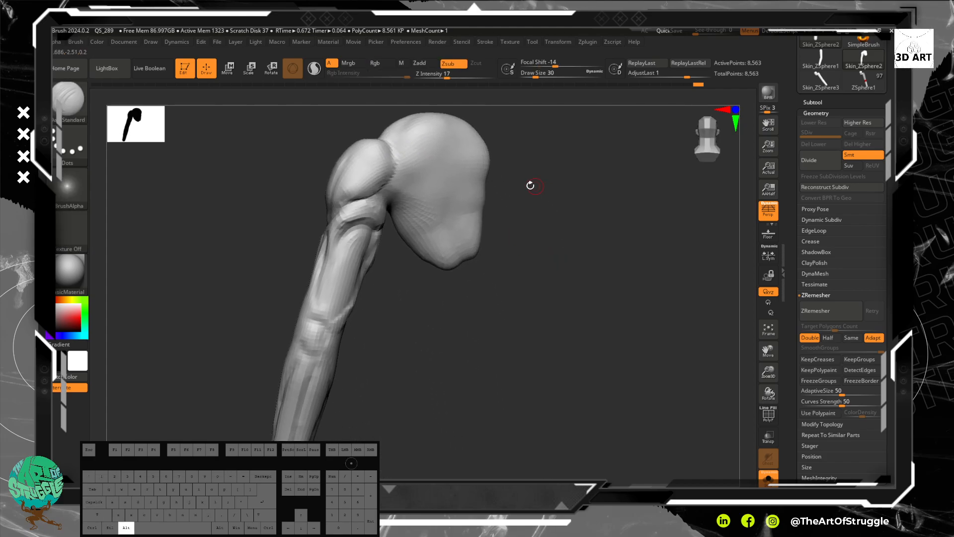
{"action": "left_click_drag", "start_coordinate": [511, 237], "coordinate": [475, 282], "text": "alt"}
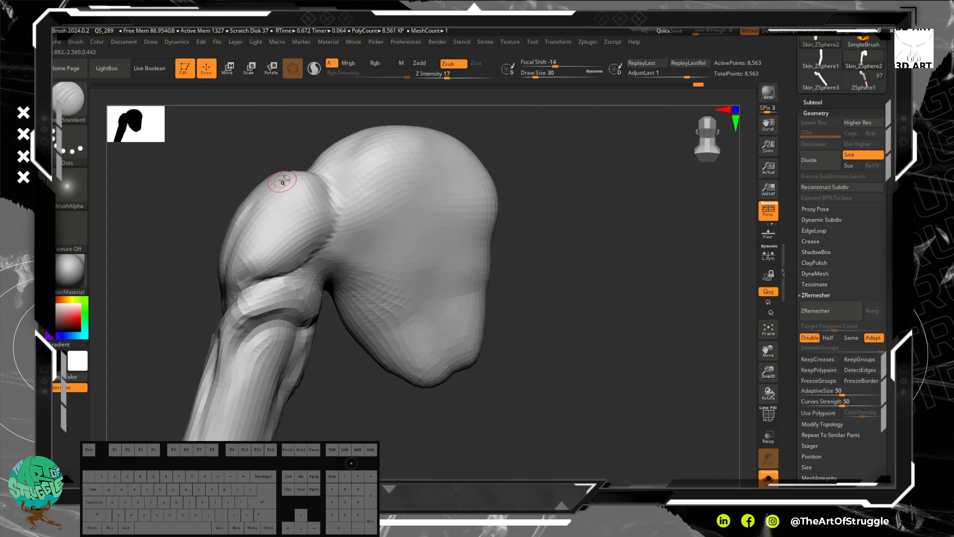
{"action": "mouse_move", "coordinate": [298, 149]}
{"action": "left_mouse_down"}
{"action": "mouse_move", "coordinate": [335, 148]}
{"action": "mouse_move", "coordinate": [229, 181]}
{"action": "left_mouse_up"}
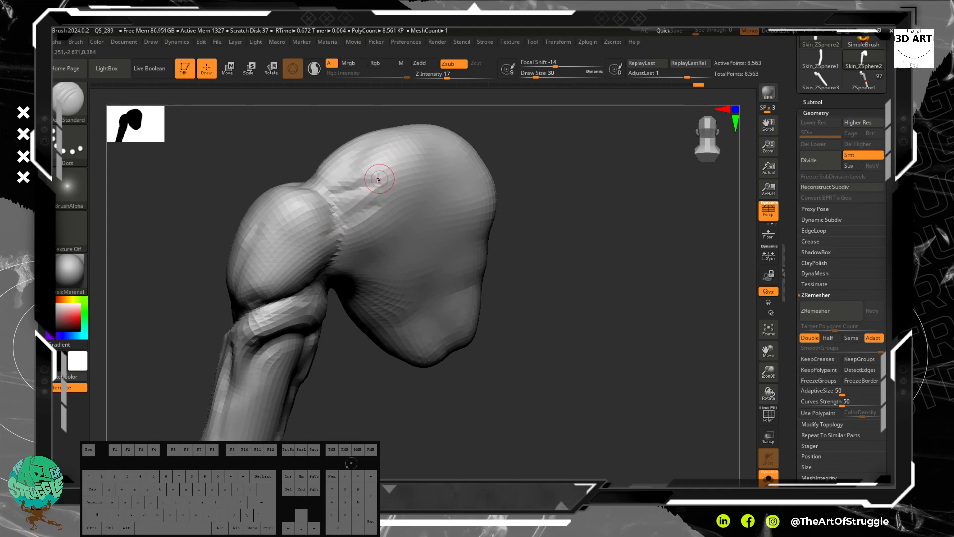
{"action": "left_click_drag", "start_coordinate": [425, 142], "coordinate": [418, 146]}
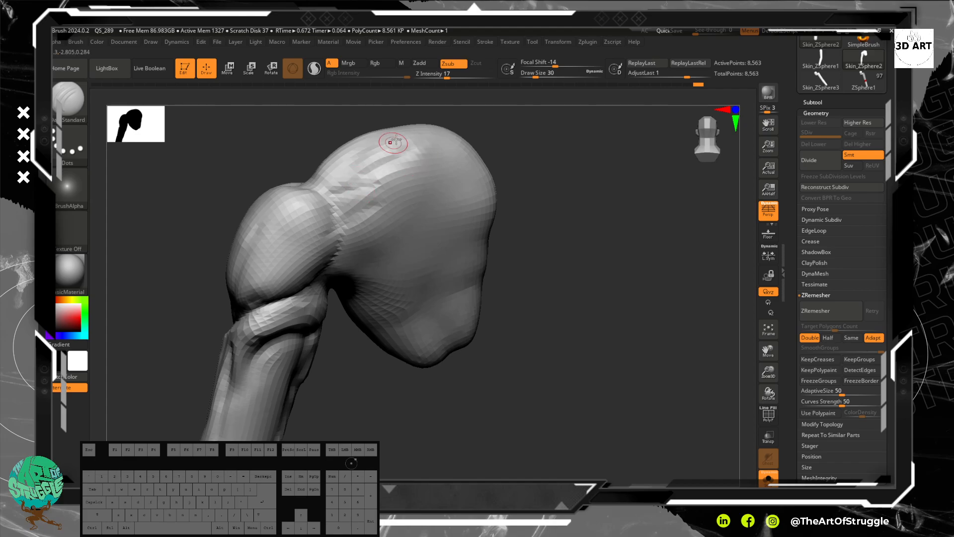
- Build up a wedge-shaped muscle on the back of the shoulder blade towards its lower tip with ClayBuildup and smooth the strokes
{"action": "key", "text": "b"}
{"action": "key", "text": "c"}
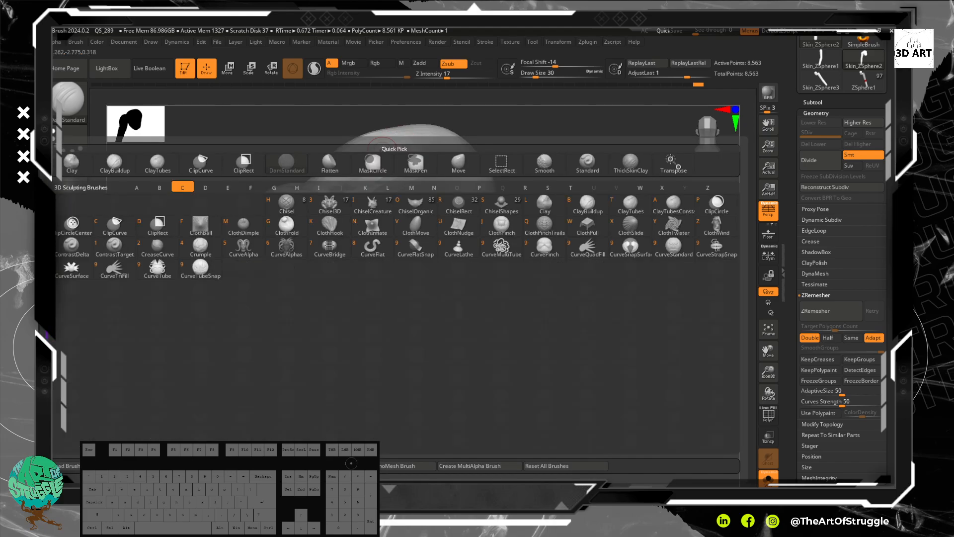
{"action": "key", "text": "b"}
{"action": "key", "text": "b"}
{"action": "key", "text": "c"}
{"action": "key", "text": "b"}
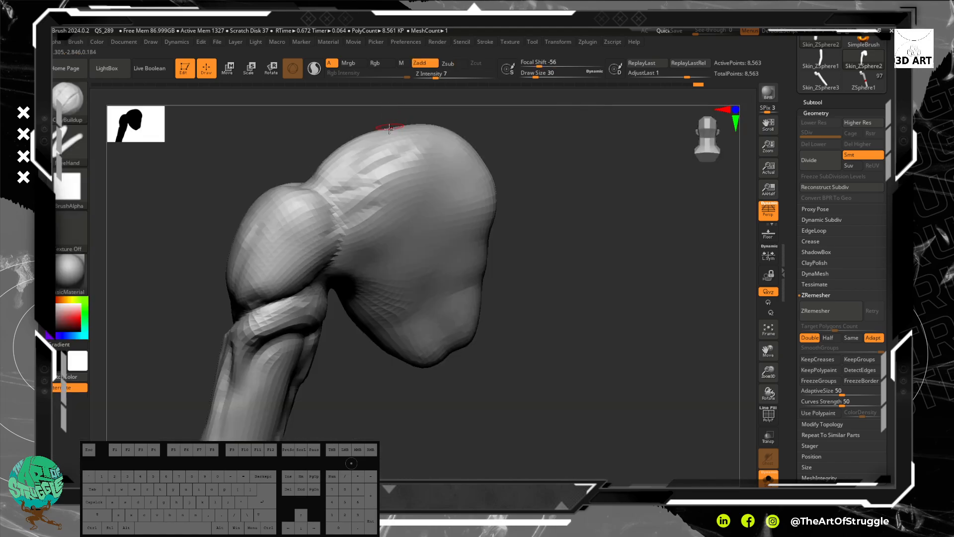
{"action": "mouse_move", "coordinate": [420, 137]}
{"action": "left_mouse_down"}
{"action": "mouse_move", "coordinate": [364, 162]}
{"action": "mouse_move", "coordinate": [393, 135]}
{"action": "mouse_move", "coordinate": [373, 158]}
{"action": "mouse_move", "coordinate": [427, 226]}
{"action": "mouse_move", "coordinate": [394, 240]}
{"action": "mouse_move", "coordinate": [459, 303]}
{"action": "left_mouse_up"}
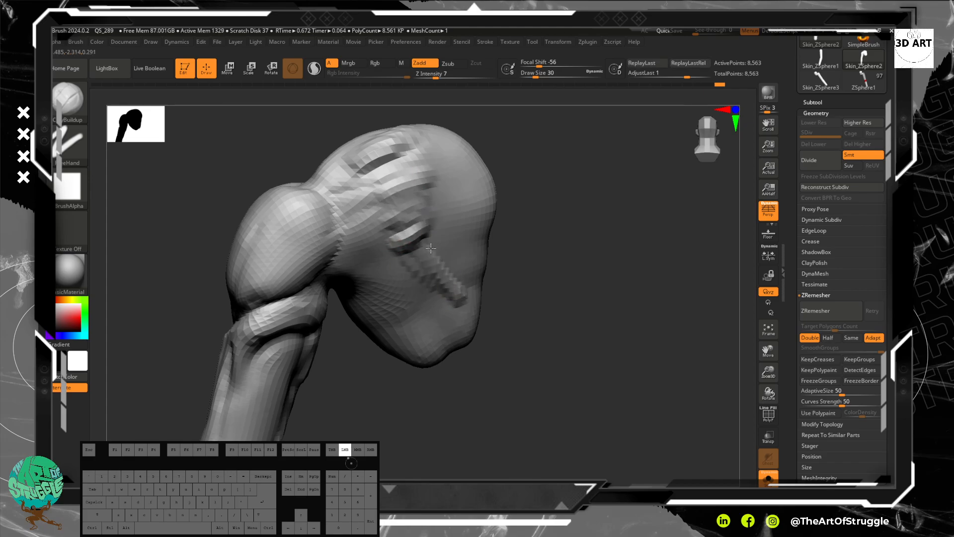
{"action": "mouse_move", "coordinate": [427, 182]}
{"action": "left_mouse_down"}
{"action": "mouse_move", "coordinate": [445, 249]}
{"action": "mouse_move", "coordinate": [435, 258]}
{"action": "left_mouse_up"}
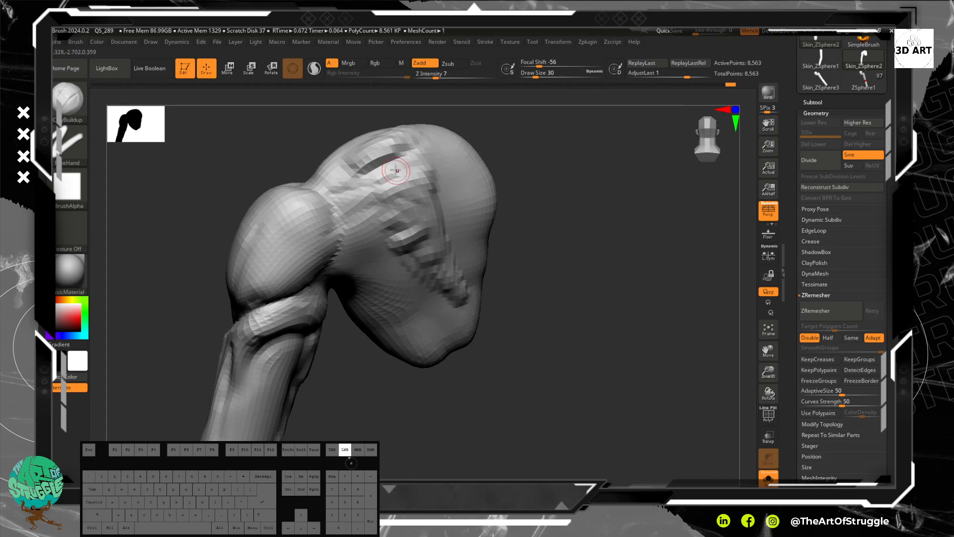
{"action": "left_click_drag", "start_coordinate": [396, 170], "coordinate": [408, 223]}
{"action": "left_click_drag", "start_coordinate": [411, 235], "coordinate": [415, 245], "text": "shift"}
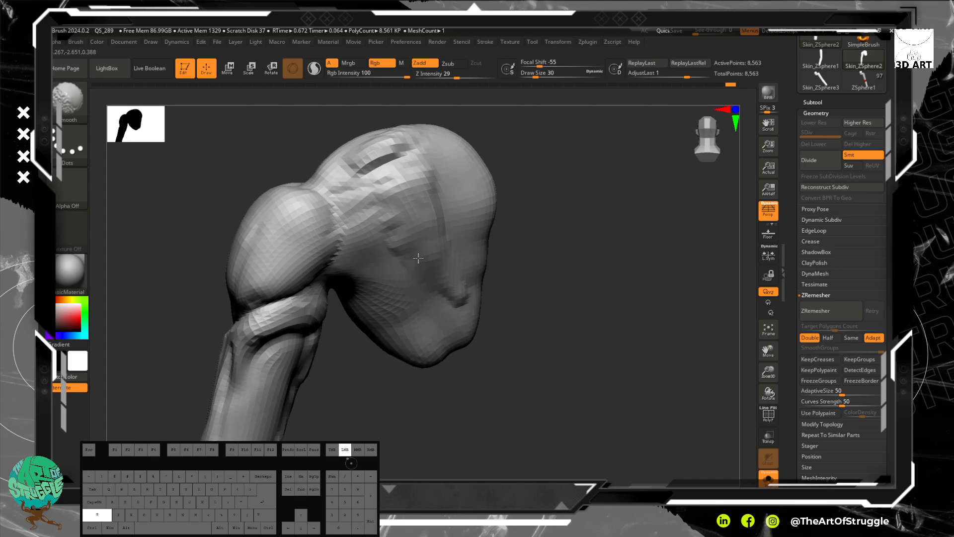
{"action": "left_click_drag", "start_coordinate": [405, 246], "coordinate": [437, 219], "text": "shift"}
- Carve DamStandard grooves outlining the wedge-shaped muscle, meeting near the shoulder blade's lower tip
{"action": "key", "text": "b"}
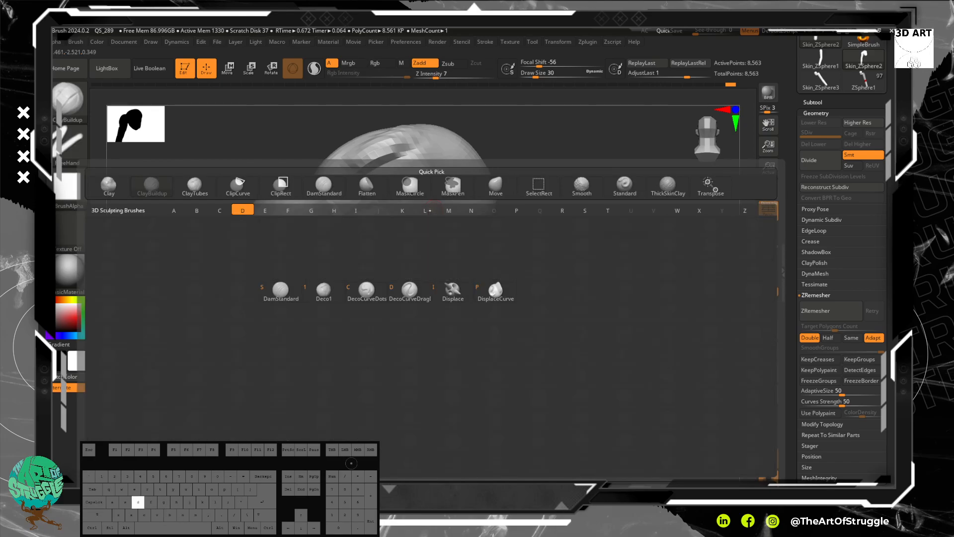
{"action": "key", "text": "s"}
{"action": "key", "text": "t"}
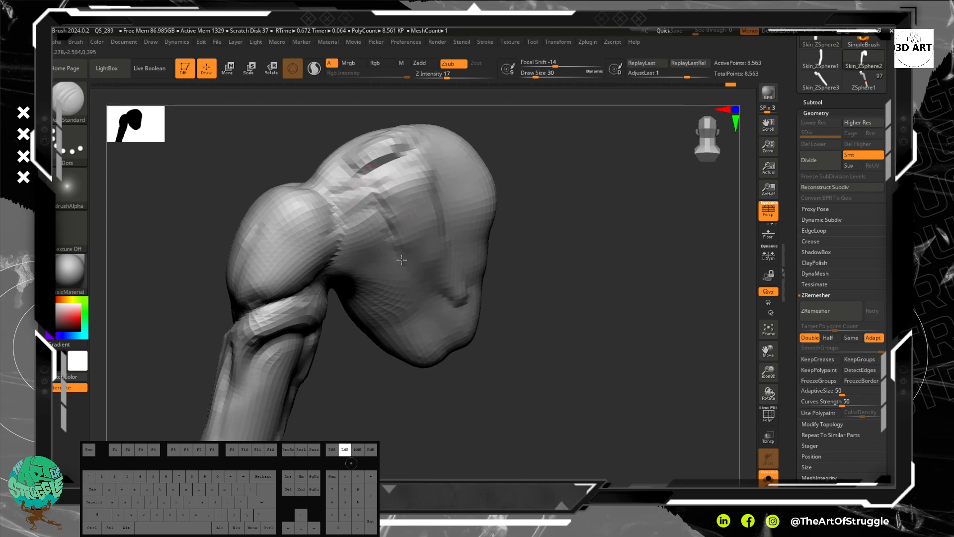
{"action": "left_click_drag", "start_coordinate": [403, 260], "coordinate": [456, 304]}
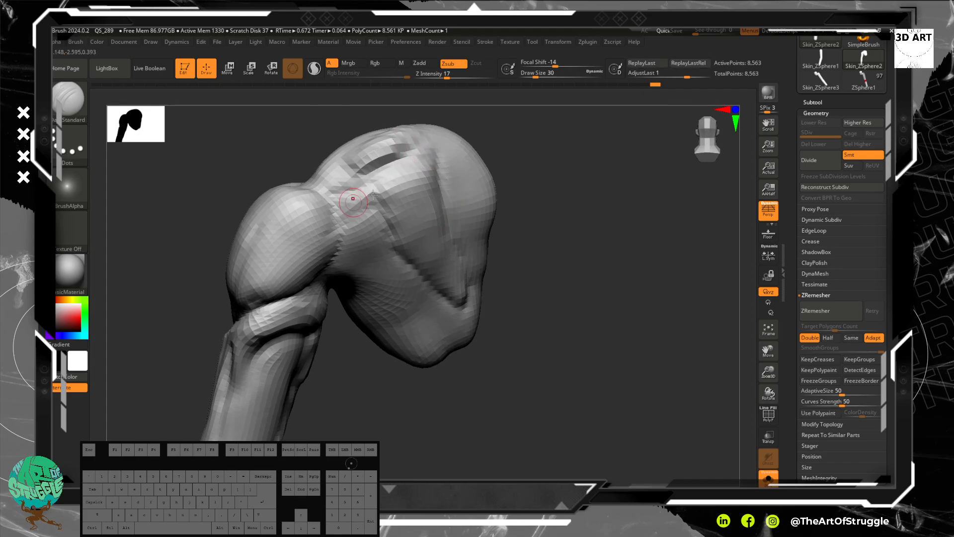
- Build up the ridge along the upper back of the shoulder blade from the shoulder muscle inward with ClayBuildup
{"action": "left_click_drag", "start_coordinate": [538, 196], "coordinate": [396, 179]}
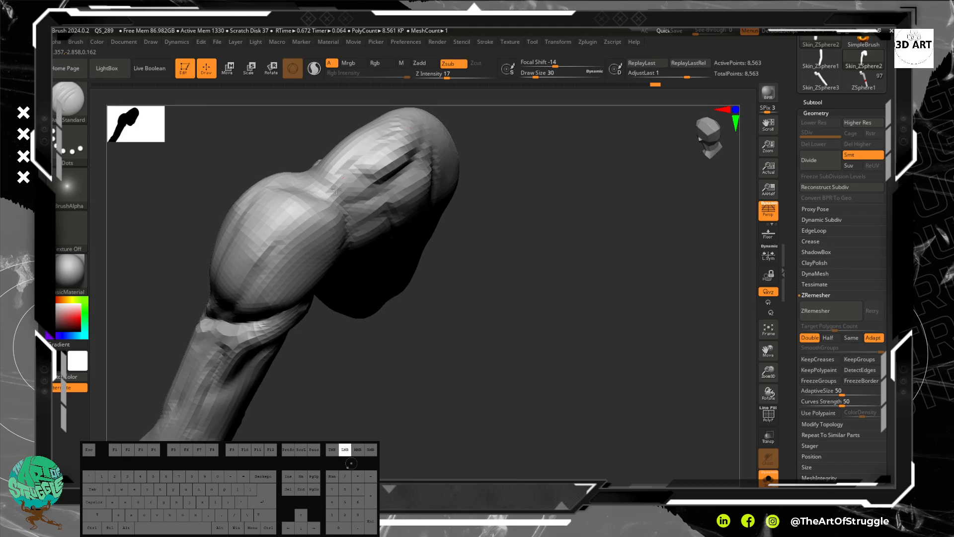
{"action": "mouse_move", "coordinate": [524, 175]}
{"action": "left_mouse_down"}
{"action": "mouse_move", "coordinate": [539, 128]}
{"action": "mouse_move", "coordinate": [519, 111]}
{"action": "mouse_move", "coordinate": [513, 170]}
{"action": "mouse_move", "coordinate": [536, 142]}
{"action": "mouse_move", "coordinate": [503, 149]}
{"action": "left_mouse_up"}
{"action": "key", "text": "b"}
{"action": "key", "text": "c"}
{"action": "key", "text": "b"}
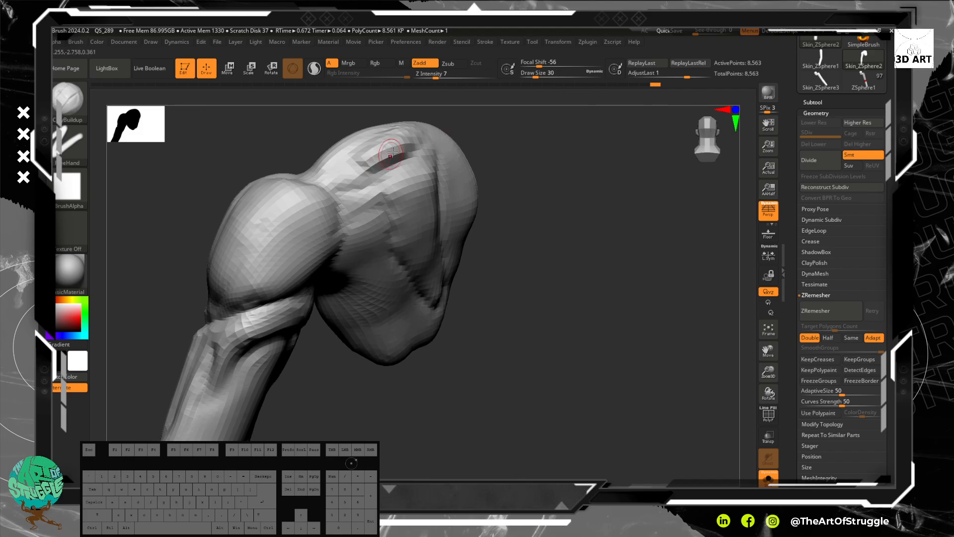
{"action": "left_click_drag", "start_coordinate": [340, 176], "coordinate": [429, 139]}
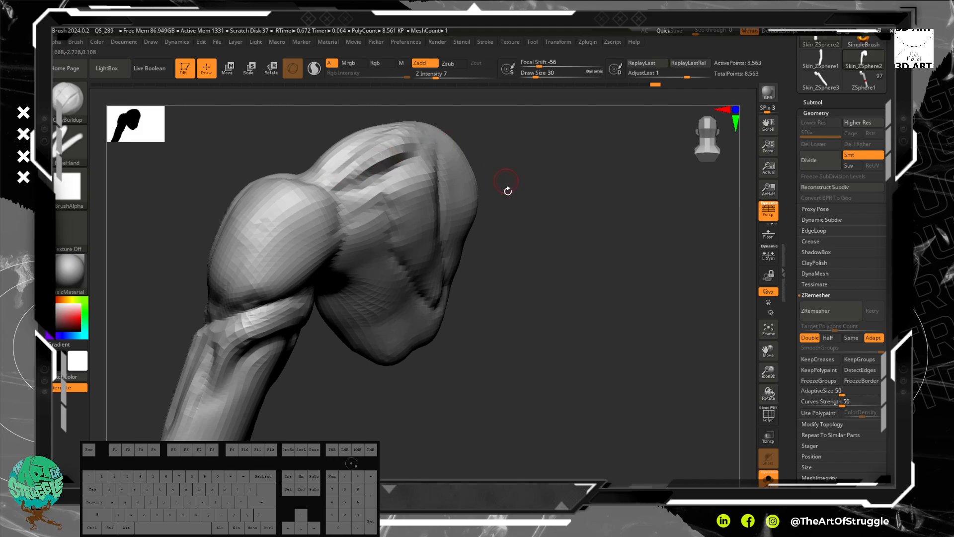
- Add ClayBuildup strokes over the top of the shoulder blade down towards the shoulder muscle
{"action": "left_click_drag", "start_coordinate": [507, 191], "coordinate": [557, 228]}
{"action": "mouse_move", "coordinate": [497, 187]}
{"action": "left_mouse_down"}
{"action": "mouse_move", "coordinate": [436, 204]}
{"action": "mouse_move", "coordinate": [456, 221]}
{"action": "mouse_move", "coordinate": [439, 263]}
{"action": "left_mouse_up"}
{"action": "mouse_move", "coordinate": [357, 235]}
{"action": "left_mouse_down"}
{"action": "mouse_move", "coordinate": [359, 324]}
{"action": "mouse_move", "coordinate": [347, 326]}
{"action": "left_mouse_up"}
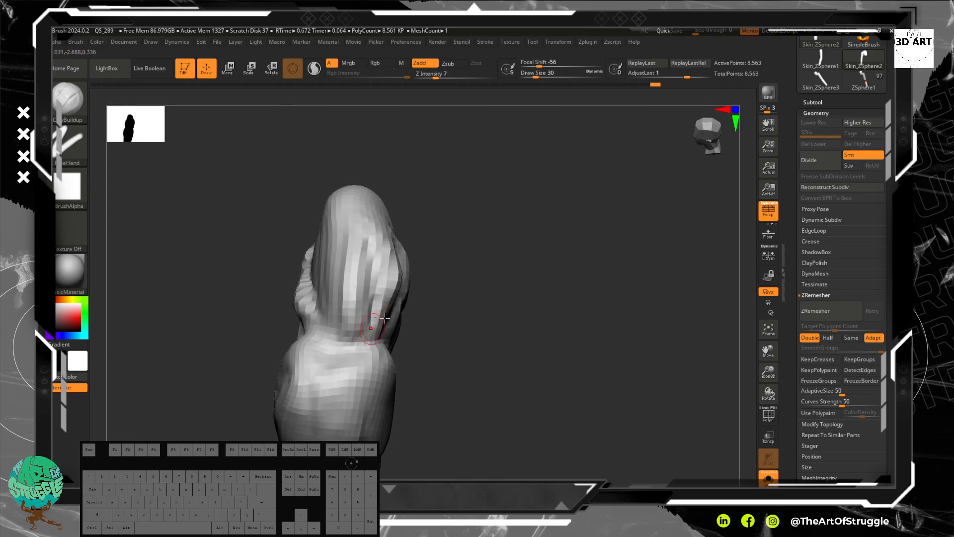
{"action": "left_click_drag", "start_coordinate": [438, 274], "coordinate": [497, 249]}
{"action": "left_click_drag", "start_coordinate": [328, 221], "coordinate": [389, 310]}
{"action": "left_click_drag", "start_coordinate": [347, 204], "coordinate": [388, 302]}
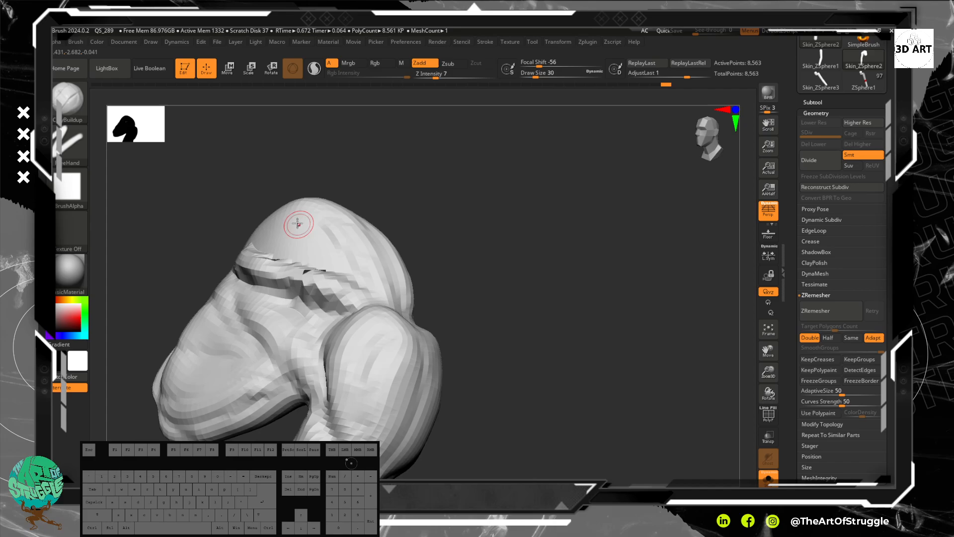
- Build up the front of the shoulder blade's upper rim with short diagonal ClayBuildup strokes
{"action": "mouse_move", "coordinate": [299, 224]}
{"action": "left_mouse_down"}
{"action": "mouse_move", "coordinate": [354, 288]}
{"action": "mouse_move", "coordinate": [357, 272]}
{"action": "left_mouse_up"}
{"action": "left_click_drag", "start_coordinate": [270, 212], "coordinate": [309, 261]}
{"action": "left_click_drag", "start_coordinate": [285, 215], "coordinate": [306, 256]}
{"action": "mouse_move", "coordinate": [507, 278]}
{"action": "left_mouse_down"}
{"action": "mouse_move", "coordinate": [466, 296]}
{"action": "mouse_move", "coordinate": [473, 230]}
{"action": "left_mouse_up"}
{"action": "left_click_drag", "start_coordinate": [458, 298], "coordinate": [542, 284], "text": "alt"}
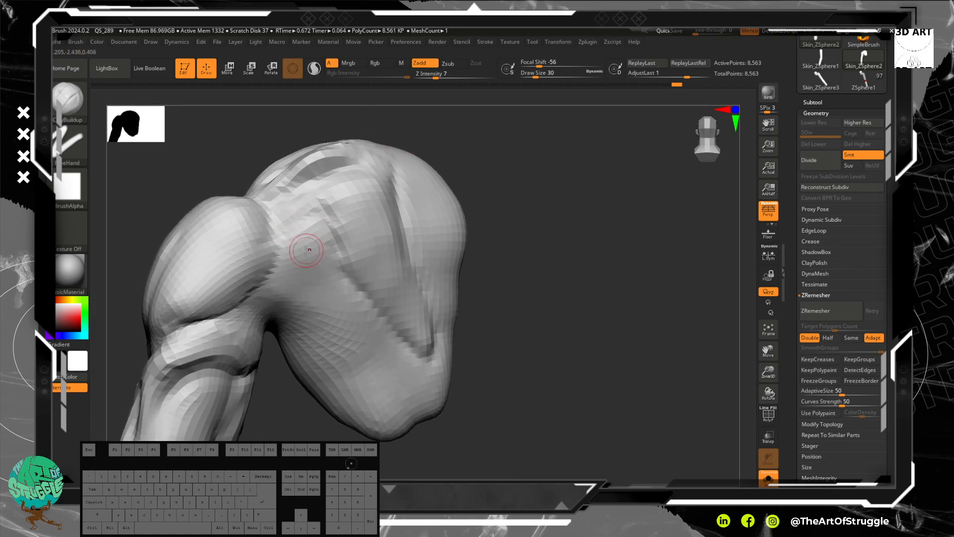
- Carve creases between the rear deltoid and the upper shoulder blade with the DamStandard brush in Zsub mode at draw size 30
{"action": "key", "text": "b"}
{"action": "key", "text": "s"}
{"action": "key", "text": "t"}
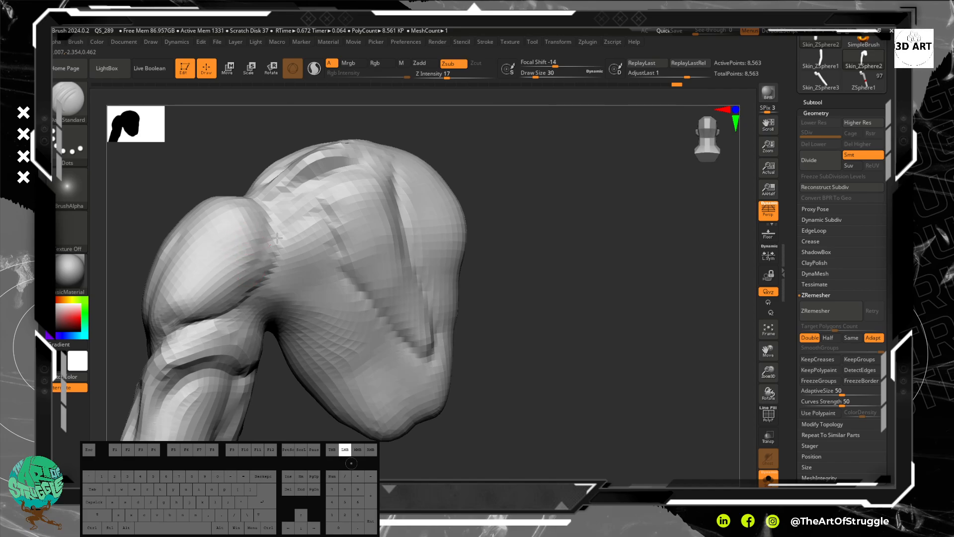
{"action": "left_click_drag", "start_coordinate": [305, 208], "coordinate": [309, 206]}
{"action": "left_click_drag", "start_coordinate": [261, 262], "coordinate": [317, 202]}
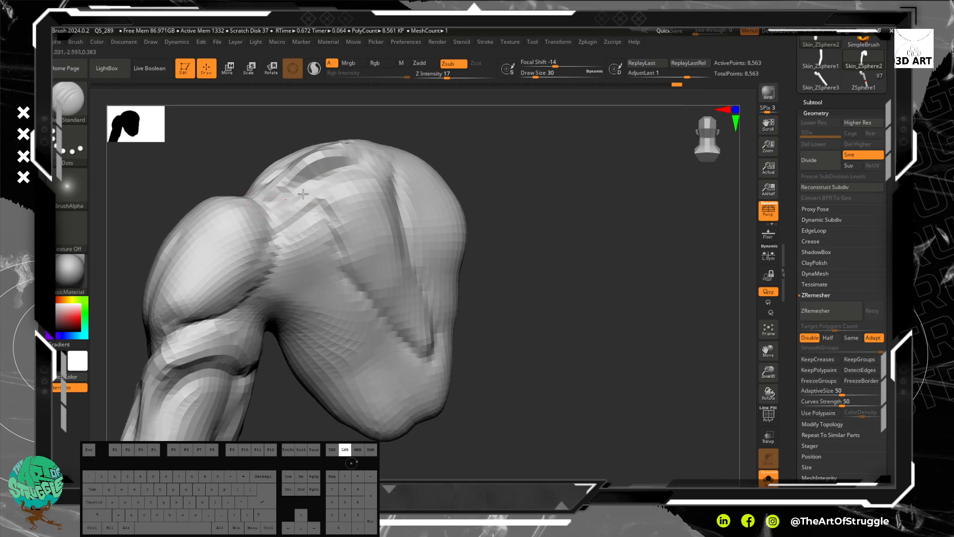
{"action": "left_click_drag", "start_coordinate": [303, 194], "coordinate": [322, 186]}
{"action": "left_click_drag", "start_coordinate": [250, 202], "coordinate": [302, 188]}
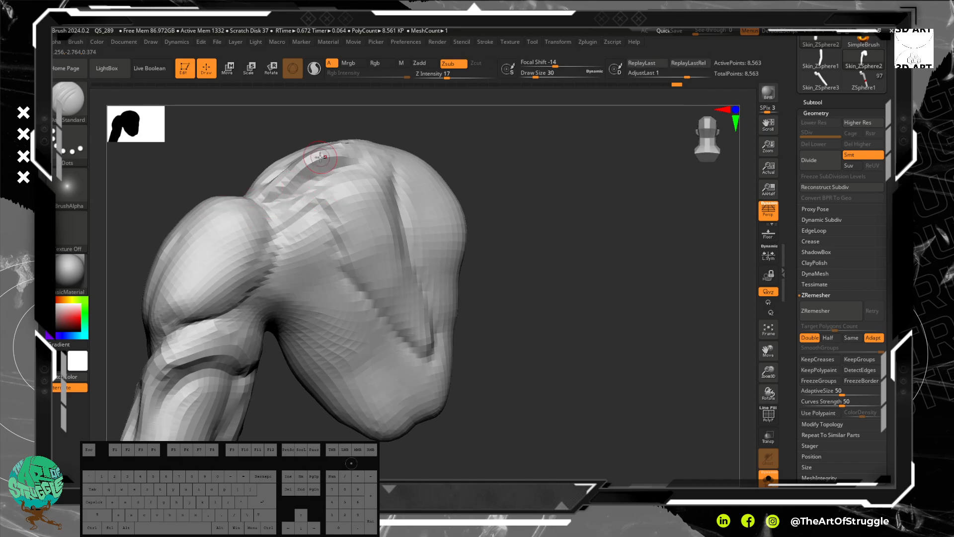
- Build up clay on the upper part of the deltoid with the ClayBuildup brush, raising the draw size to 66
{"action": "key", "text": "b"}
{"action": "key", "text": "c"}
{"action": "key", "text": "b"}
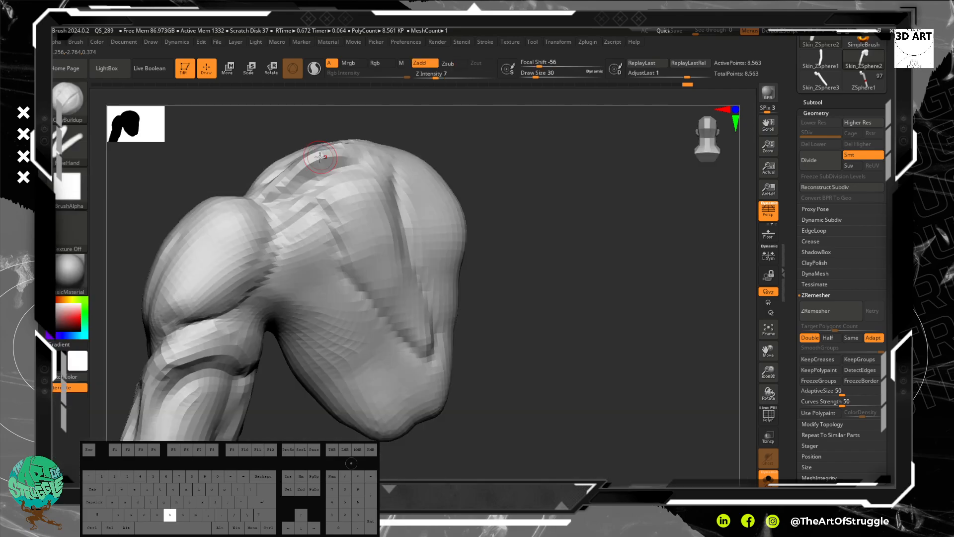
{"action": "key", "text": "bracketright"}
{"action": "key", "text": "bracketright"}
{"action": "key", "text": "bracketright"}
{"action": "key", "text": "bracketright"}
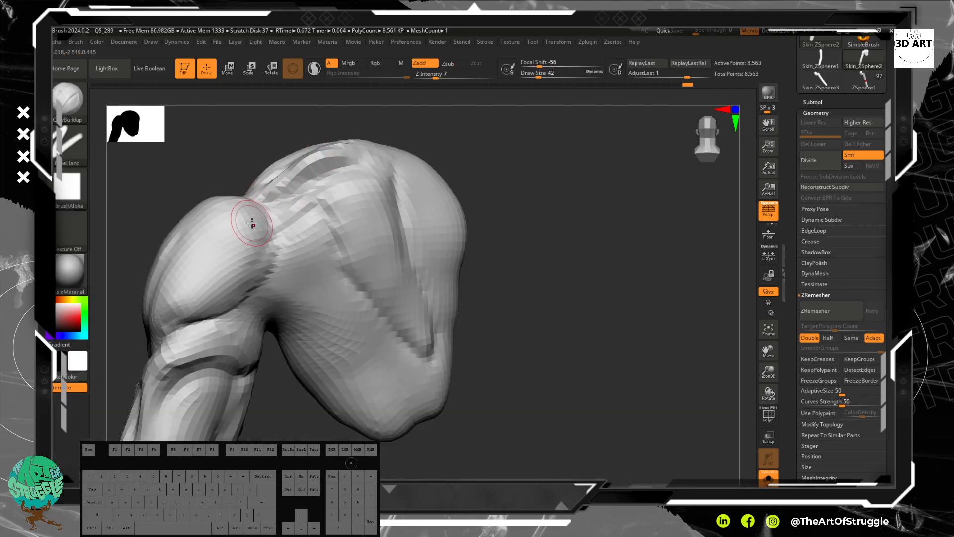
{"action": "mouse_move", "coordinate": [253, 218]}
{"action": "left_mouse_down", "text": "alt"}
{"action": "mouse_move", "coordinate": [236, 222]}
{"action": "mouse_move", "coordinate": [234, 239]}
{"action": "left_mouse_up", "text": "alt"}
{"action": "key", "text": "ctrl+z"}
{"action": "key", "text": "ctrl+z"}
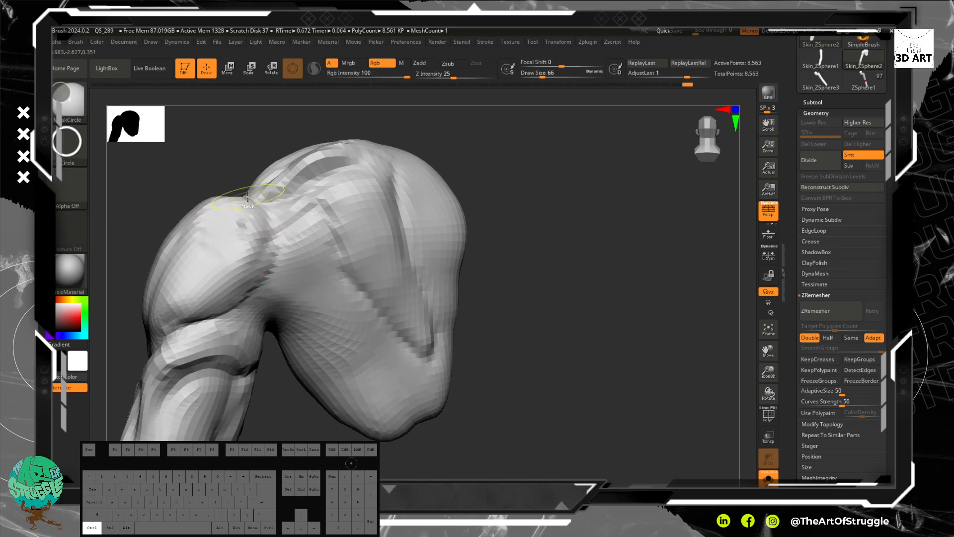
{"action": "left_click", "coordinate": [432, 76], "text": "alt"}
{"action": "left_click", "coordinate": [430, 77], "text": "alt"}
{"action": "left_click", "coordinate": [426, 78], "text": "alt"}
{"action": "left_click", "coordinate": [434, 77], "text": "alt"}
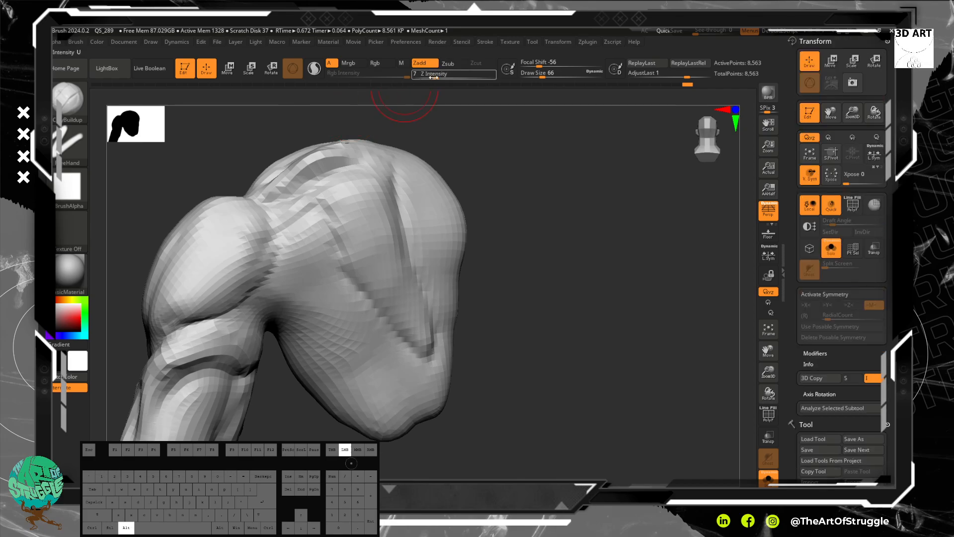
{"action": "left_click", "coordinate": [430, 84]}
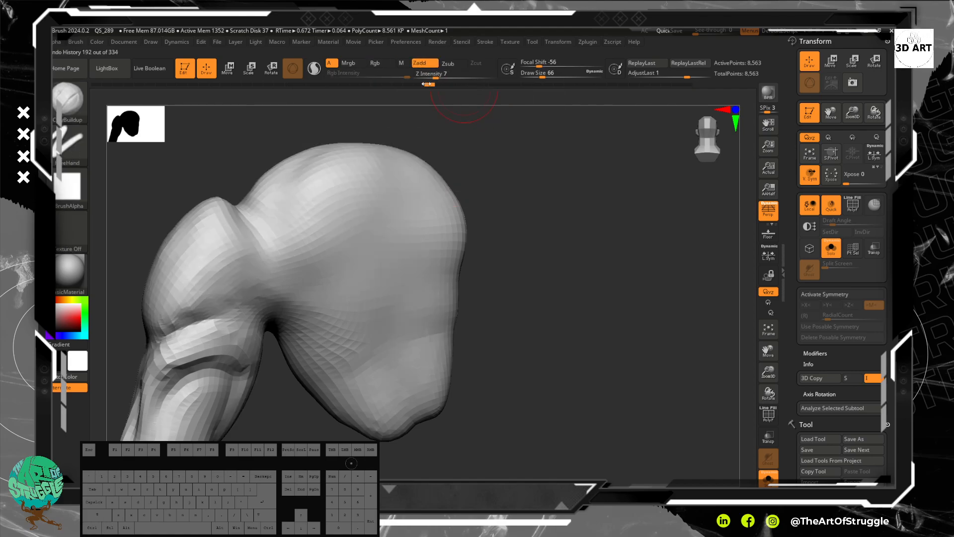
{"action": "left_click_drag", "start_coordinate": [431, 85], "coordinate": [687, 84]}
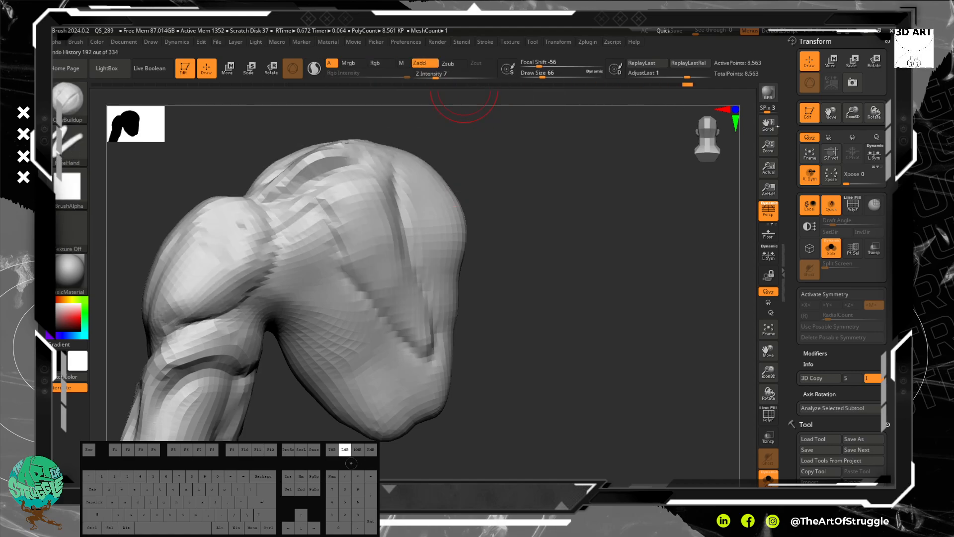
- Set ClayBuildup's Z Intensity to 3 and build up the rear deltoid towards the shoulder blade, reducing the draw size to 50
{"action": "left_click", "coordinate": [439, 78]}
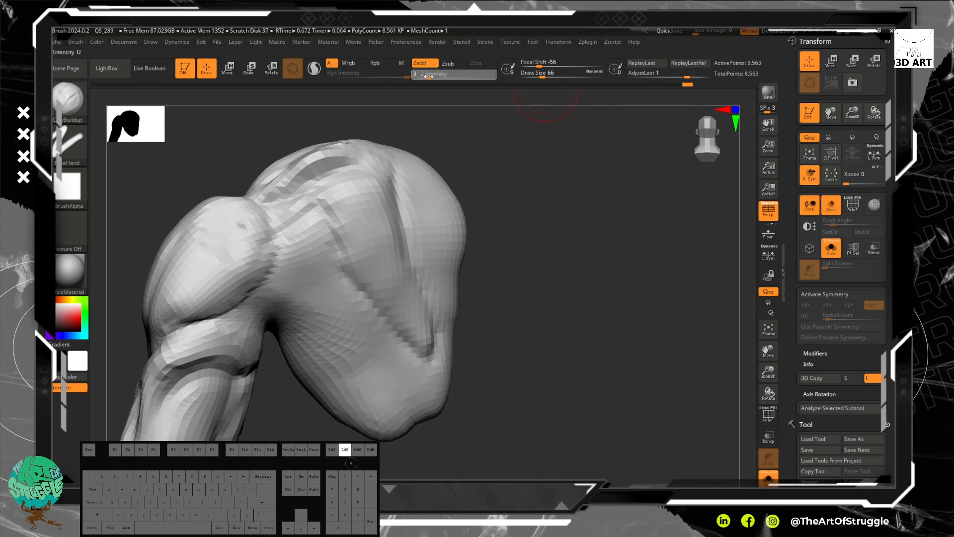
{"action": "left_click_drag", "start_coordinate": [496, 284], "coordinate": [473, 249]}
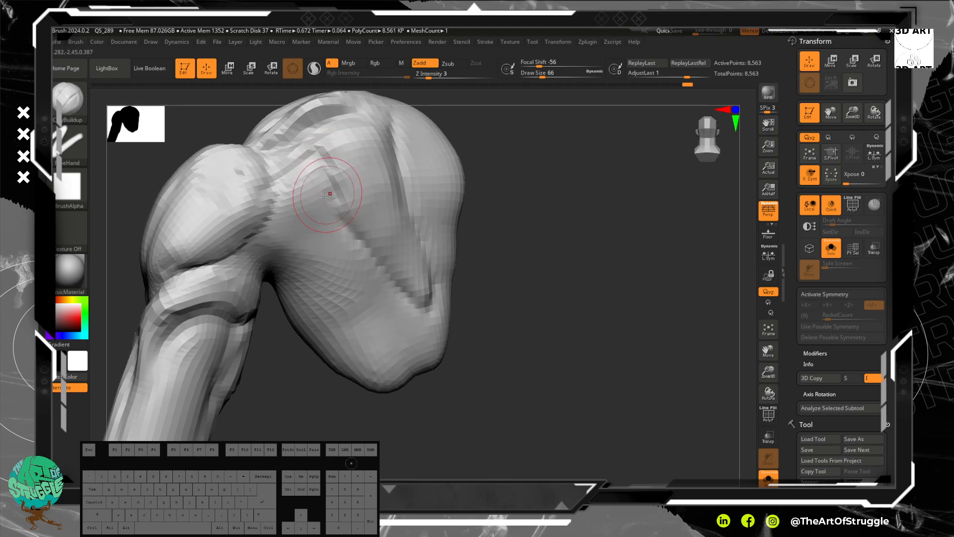
{"action": "mouse_move", "coordinate": [324, 196]}
{"action": "left_mouse_down"}
{"action": "mouse_move", "coordinate": [298, 139]}
{"action": "mouse_move", "coordinate": [245, 174]}
{"action": "mouse_move", "coordinate": [256, 159]}
{"action": "mouse_move", "coordinate": [290, 157]}
{"action": "mouse_move", "coordinate": [217, 207]}
{"action": "mouse_move", "coordinate": [299, 159]}
{"action": "mouse_move", "coordinate": [202, 185]}
{"action": "mouse_move", "coordinate": [287, 146]}
{"action": "left_mouse_up"}
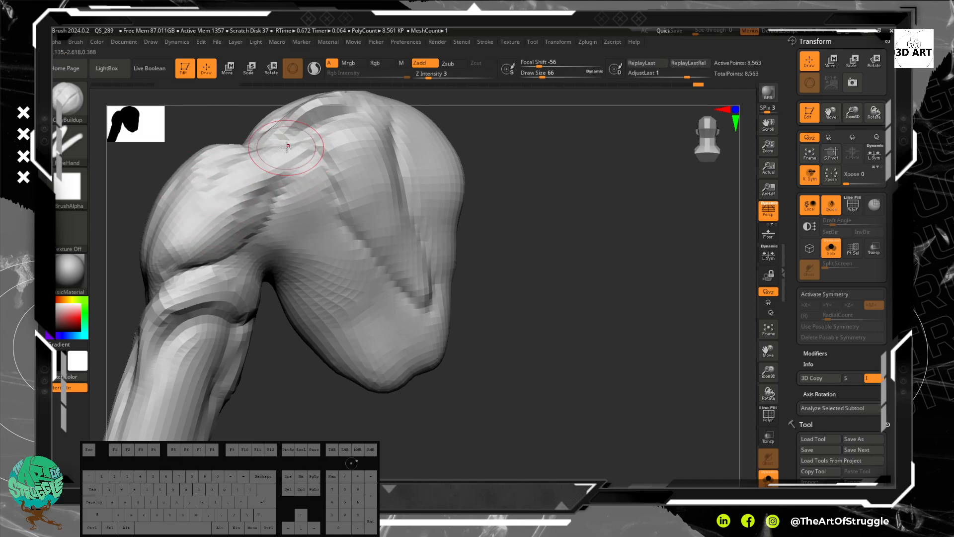
{"action": "mouse_move", "coordinate": [243, 186]}
{"action": "left_mouse_down"}
{"action": "mouse_move", "coordinate": [271, 180]}
{"action": "mouse_move", "coordinate": [309, 143]}
{"action": "left_mouse_up"}
{"action": "key", "text": "bracketleft"}
{"action": "key", "text": "bracketleft"}
{"action": "mouse_move", "coordinate": [309, 143]}
{"action": "left_mouse_down"}
{"action": "mouse_move", "coordinate": [284, 169]}
{"action": "mouse_move", "coordinate": [309, 144]}
{"action": "left_mouse_up"}
{"action": "left_click_drag", "start_coordinate": [285, 190], "coordinate": [312, 157]}
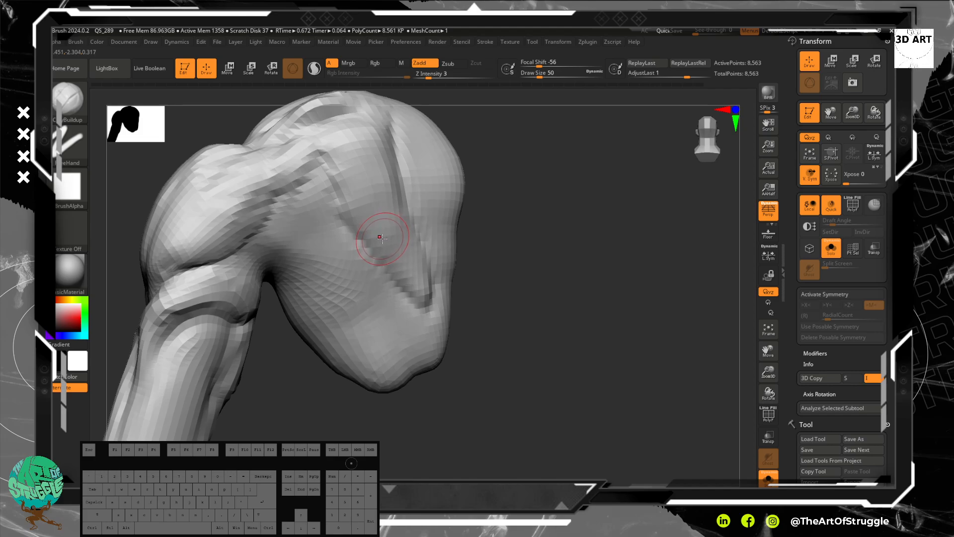
- Carve grooves across the lower shoulder blade towards the rear deltoid with the DamStandard brush at draw size 50
{"action": "mouse_move", "coordinate": [546, 277]}
{"action": "left_mouse_down"}
{"action": "mouse_move", "coordinate": [553, 267]}
{"action": "mouse_move", "coordinate": [541, 264]}
{"action": "mouse_move", "coordinate": [511, 196]}
{"action": "left_mouse_up"}
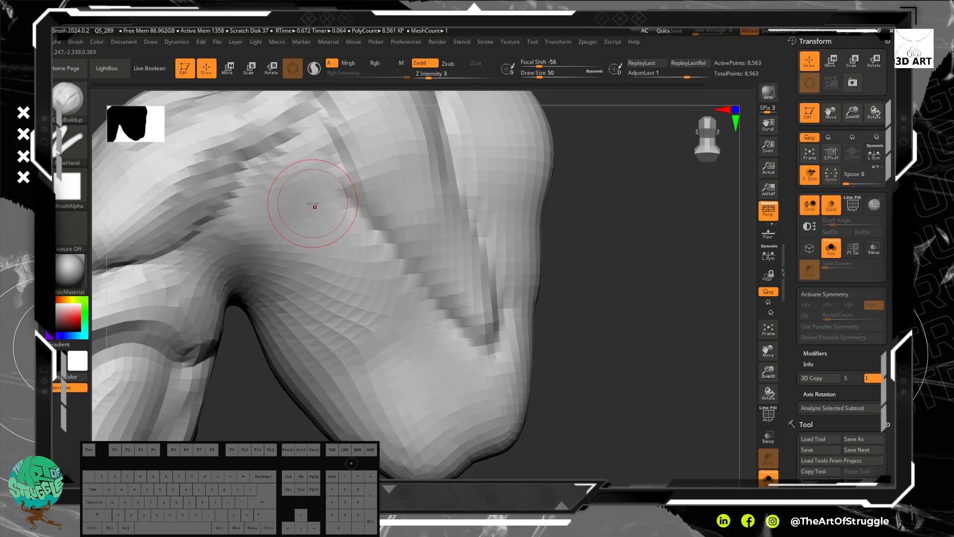
{"action": "key", "text": "b"}
{"action": "key", "text": "s"}
{"action": "key", "text": "t"}
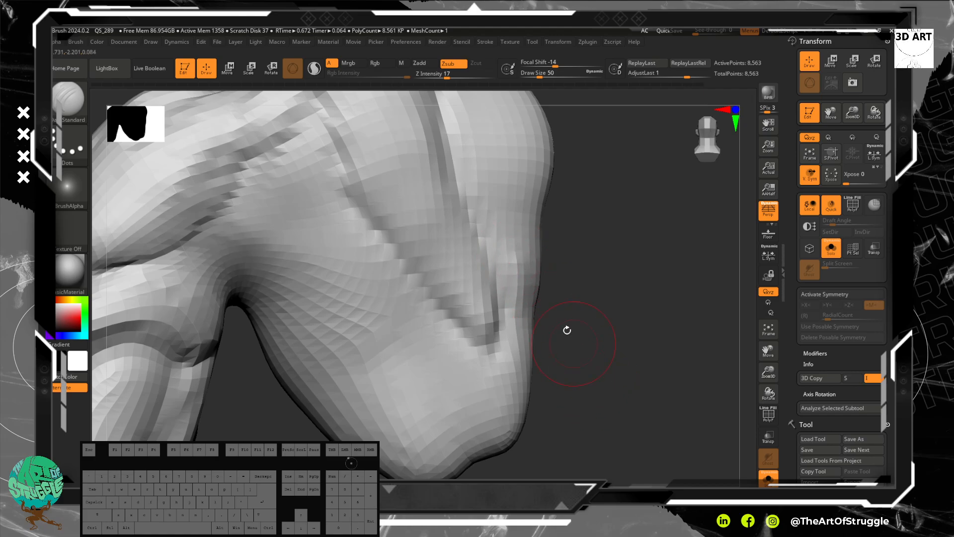
{"action": "left_click_drag", "start_coordinate": [600, 330], "coordinate": [628, 282]}
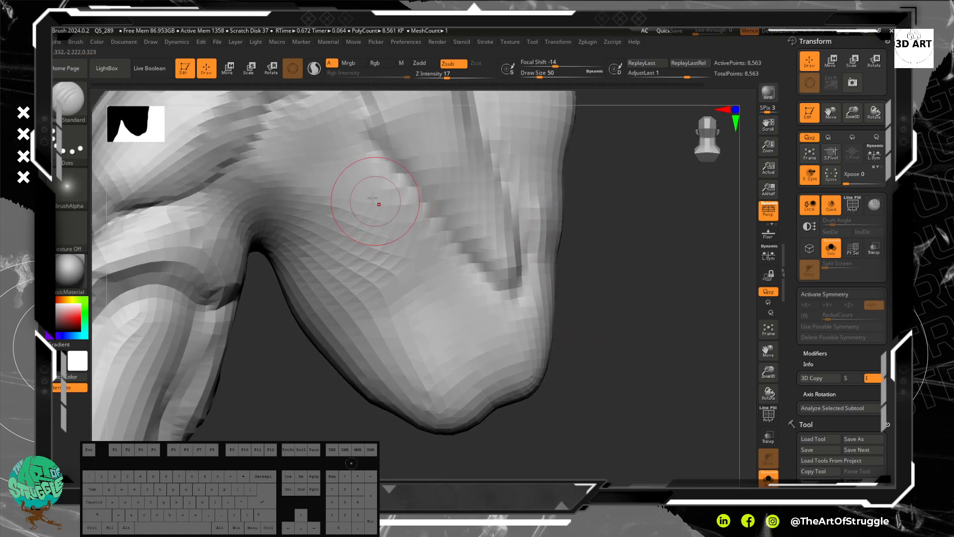
{"action": "mouse_move", "coordinate": [389, 184]}
{"action": "left_mouse_down"}
{"action": "mouse_move", "coordinate": [259, 141]}
{"action": "mouse_move", "coordinate": [259, 127]}
{"action": "left_mouse_up"}
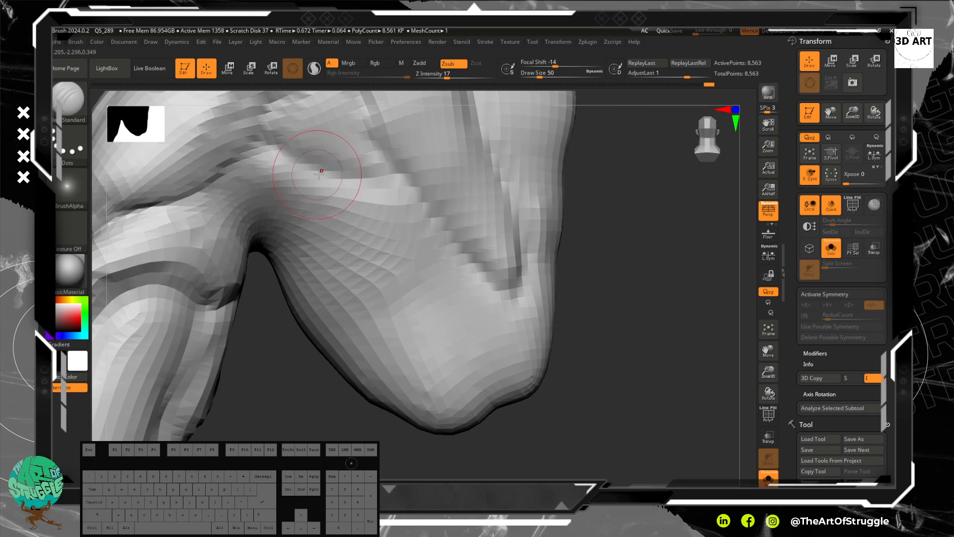
{"action": "left_click_drag", "start_coordinate": [345, 179], "coordinate": [267, 206]}
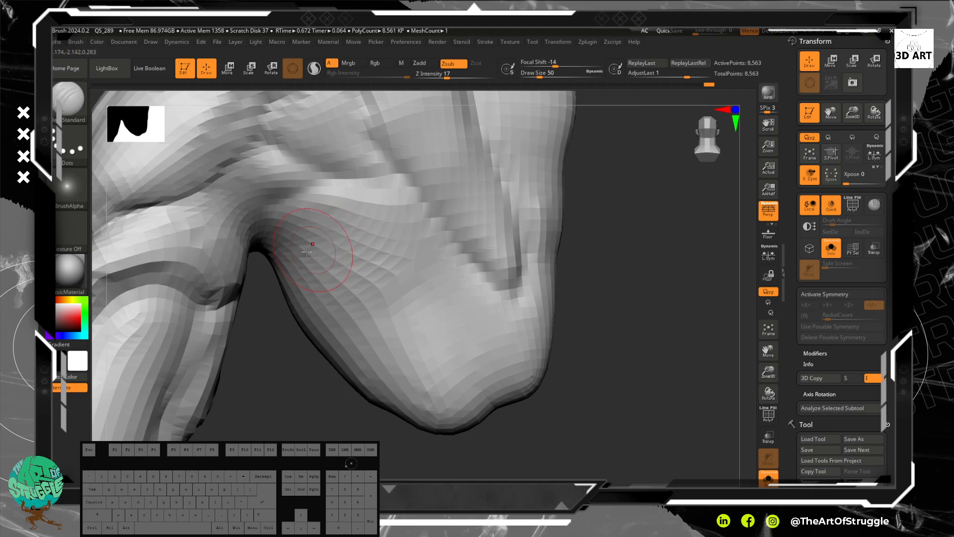
- Carve the groove running back from the armpit and deepen the muscle borders along the shoulder blade's diagonal ridge
{"action": "mouse_move", "coordinate": [262, 242]}
{"action": "left_mouse_down"}
{"action": "mouse_move", "coordinate": [292, 254]}
{"action": "mouse_move", "coordinate": [396, 237]}
{"action": "left_mouse_up"}
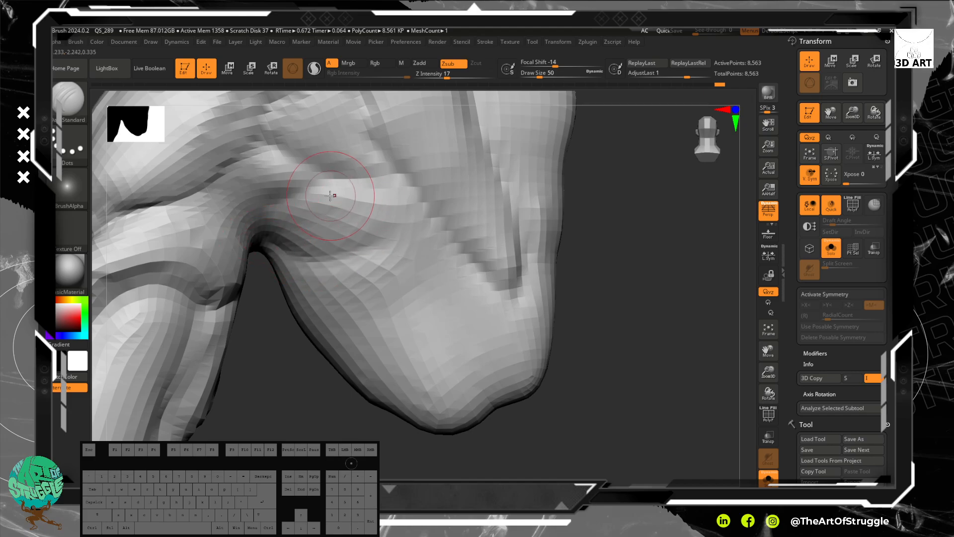
{"action": "left_click_drag", "start_coordinate": [331, 196], "coordinate": [410, 216]}
{"action": "left_click_drag", "start_coordinate": [329, 184], "coordinate": [416, 199]}
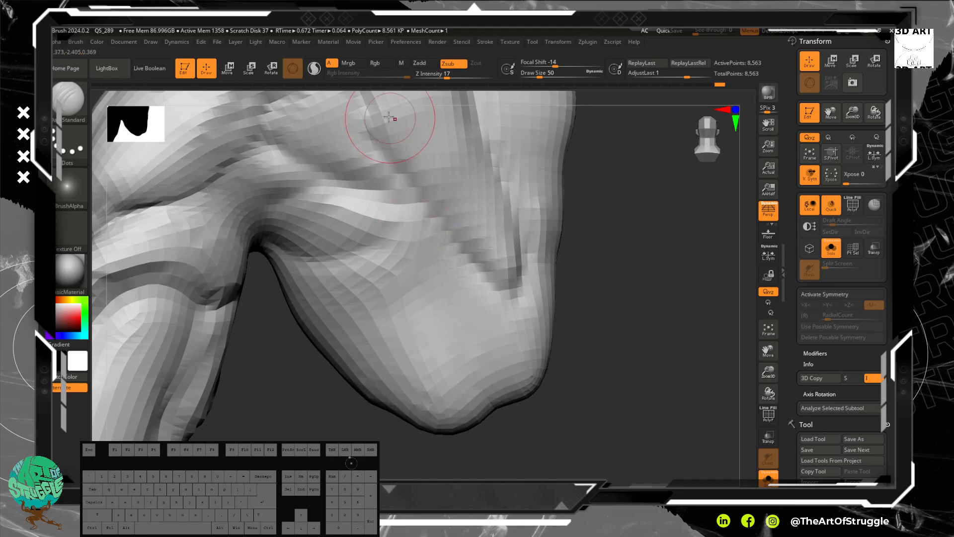
{"action": "mouse_move", "coordinate": [357, 108]}
{"action": "left_mouse_down"}
{"action": "mouse_move", "coordinate": [379, 248]}
{"action": "mouse_move", "coordinate": [408, 214]}
{"action": "left_mouse_up"}
- Build up muscle fibres behind the armpit and over the lower back with ClayBuildup at draw size 26 and Z Intensity 3
{"action": "key", "text": "b"}
{"action": "key", "text": "c"}
{"action": "key", "text": "b"}
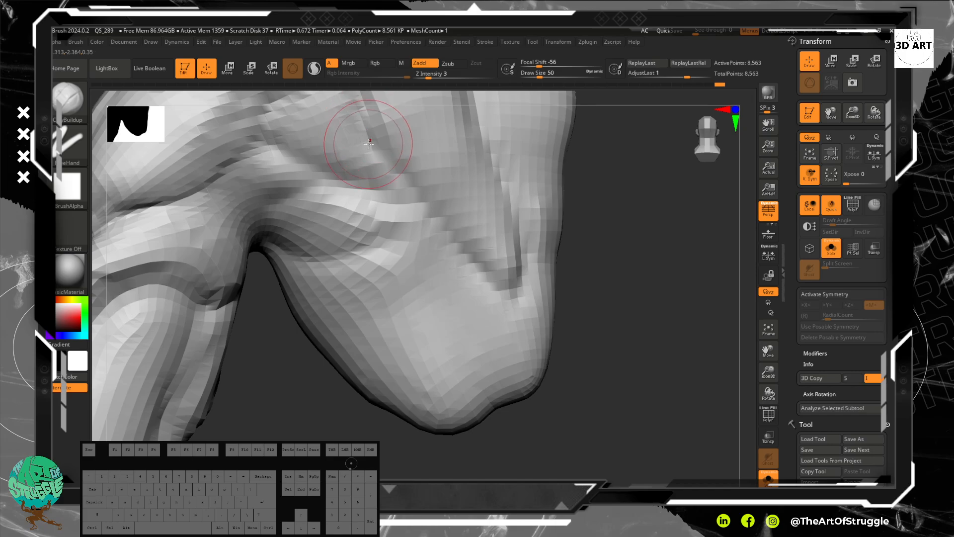
{"action": "key", "text": "bracketleft"}
{"action": "left_click_drag", "start_coordinate": [381, 149], "coordinate": [382, 157]}
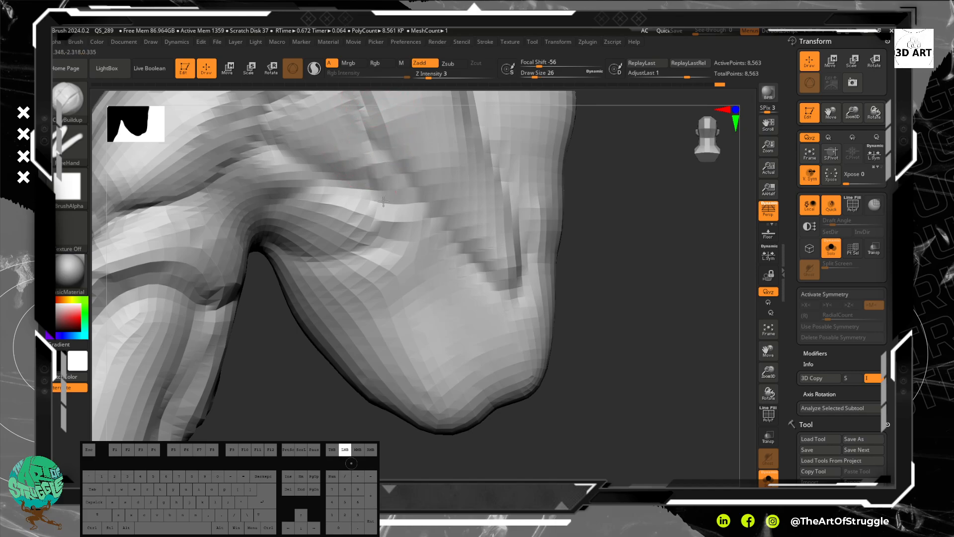
{"action": "mouse_move", "coordinate": [383, 201]}
{"action": "left_mouse_down"}
{"action": "mouse_move", "coordinate": [422, 246]}
{"action": "mouse_move", "coordinate": [415, 224]}
{"action": "left_mouse_up"}
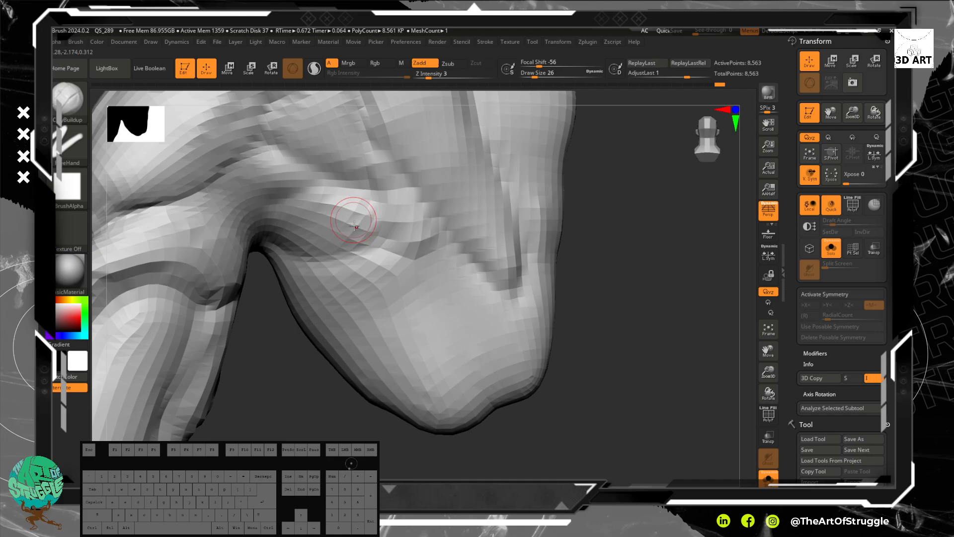
{"action": "mouse_move", "coordinate": [354, 226]}
{"action": "left_mouse_down"}
{"action": "mouse_move", "coordinate": [343, 236]}
{"action": "mouse_move", "coordinate": [286, 221]}
{"action": "mouse_move", "coordinate": [339, 235]}
{"action": "left_mouse_up"}
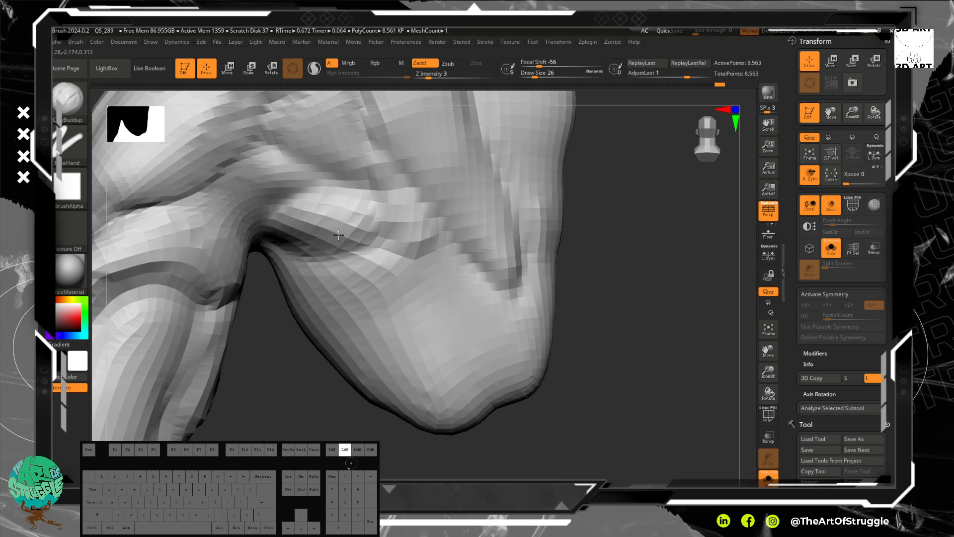
{"action": "mouse_move", "coordinate": [271, 172]}
{"action": "left_mouse_down"}
{"action": "mouse_move", "coordinate": [260, 180]}
{"action": "mouse_move", "coordinate": [268, 186]}
{"action": "mouse_move", "coordinate": [373, 177]}
{"action": "mouse_move", "coordinate": [393, 264]}
{"action": "mouse_move", "coordinate": [428, 258]}
{"action": "mouse_move", "coordinate": [332, 277]}
{"action": "mouse_move", "coordinate": [427, 278]}
{"action": "mouse_move", "coordinate": [318, 294]}
{"action": "mouse_move", "coordinate": [473, 291]}
{"action": "mouse_move", "coordinate": [434, 282]}
{"action": "mouse_move", "coordinate": [318, 296]}
{"action": "mouse_move", "coordinate": [447, 299]}
{"action": "mouse_move", "coordinate": [339, 337]}
{"action": "mouse_move", "coordinate": [467, 348]}
{"action": "mouse_move", "coordinate": [326, 343]}
{"action": "mouse_move", "coordinate": [464, 373]}
{"action": "mouse_move", "coordinate": [431, 396]}
{"action": "mouse_move", "coordinate": [472, 392]}
{"action": "mouse_move", "coordinate": [397, 382]}
{"action": "mouse_move", "coordinate": [447, 407]}
{"action": "mouse_move", "coordinate": [395, 388]}
{"action": "mouse_move", "coordinate": [428, 353]}
{"action": "mouse_move", "coordinate": [338, 283]}
{"action": "mouse_move", "coordinate": [349, 257]}
{"action": "mouse_move", "coordinate": [340, 259]}
{"action": "left_mouse_up"}
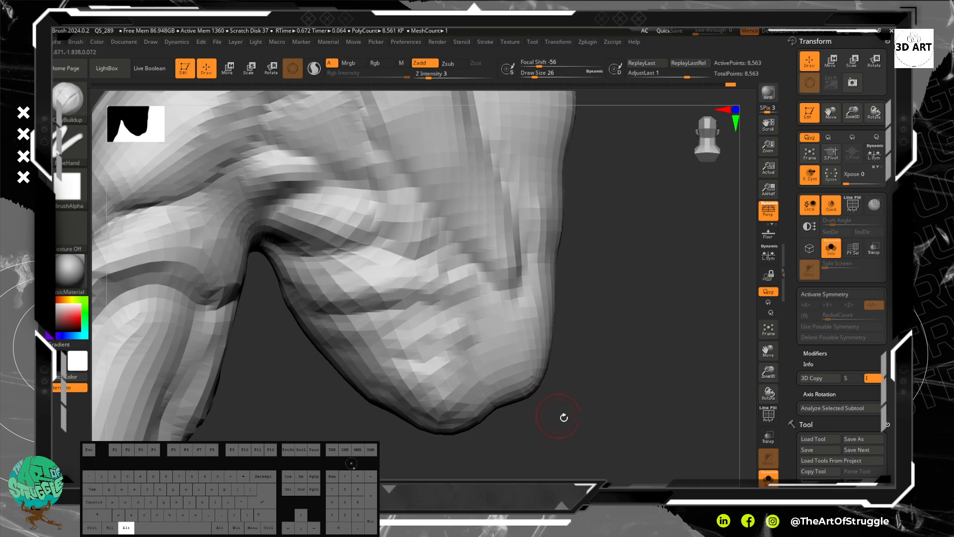
- Build up the triceps forms along the back of the upper arm down to the elbow with ClayBuildup at draw size 26
{"action": "left_click_drag", "start_coordinate": [564, 417], "coordinate": [545, 258], "text": "alt"}
{"action": "mouse_move", "coordinate": [542, 259]}
{"action": "left_mouse_down"}
{"action": "mouse_move", "coordinate": [537, 266]}
{"action": "mouse_move", "coordinate": [536, 249]}
{"action": "mouse_move", "coordinate": [555, 341]}
{"action": "mouse_move", "coordinate": [567, 234]}
{"action": "left_mouse_up"}
{"action": "mouse_move", "coordinate": [440, 289]}
{"action": "left_mouse_down", "text": "alt"}
{"action": "mouse_move", "coordinate": [454, 334]}
{"action": "mouse_move", "coordinate": [430, 271]}
{"action": "left_mouse_up", "text": "alt"}
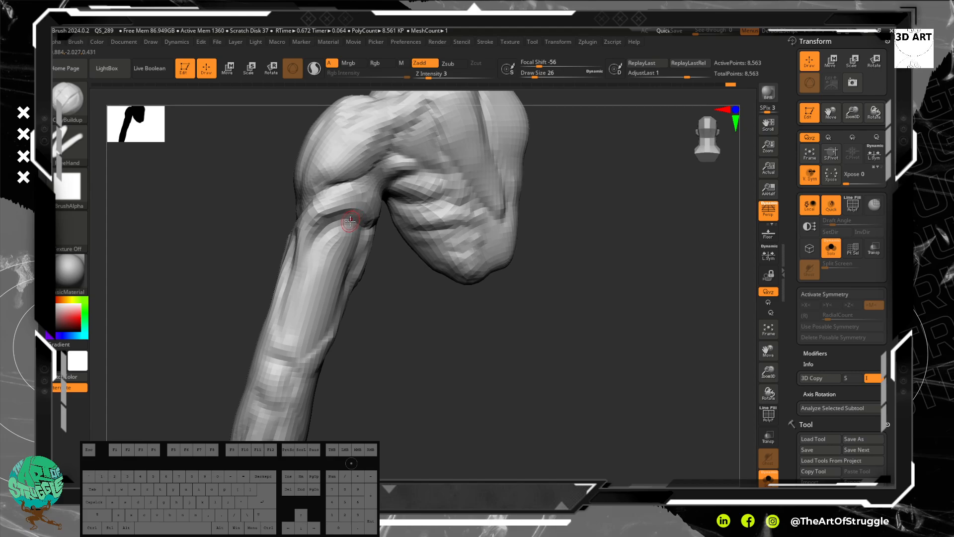
{"action": "left_click_drag", "start_coordinate": [419, 315], "coordinate": [395, 297], "text": "shift"}
{"action": "mouse_move", "coordinate": [547, 339]}
{"action": "left_mouse_down", "text": "shift"}
{"action": "mouse_move", "coordinate": [610, 353]}
{"action": "mouse_move", "coordinate": [485, 324]}
{"action": "mouse_move", "coordinate": [497, 396]}
{"action": "mouse_move", "coordinate": [462, 345]}
{"action": "mouse_move", "coordinate": [459, 292]}
{"action": "mouse_move", "coordinate": [470, 401]}
{"action": "mouse_move", "coordinate": [451, 369]}
{"action": "mouse_move", "coordinate": [452, 281]}
{"action": "left_mouse_up", "text": "shift"}
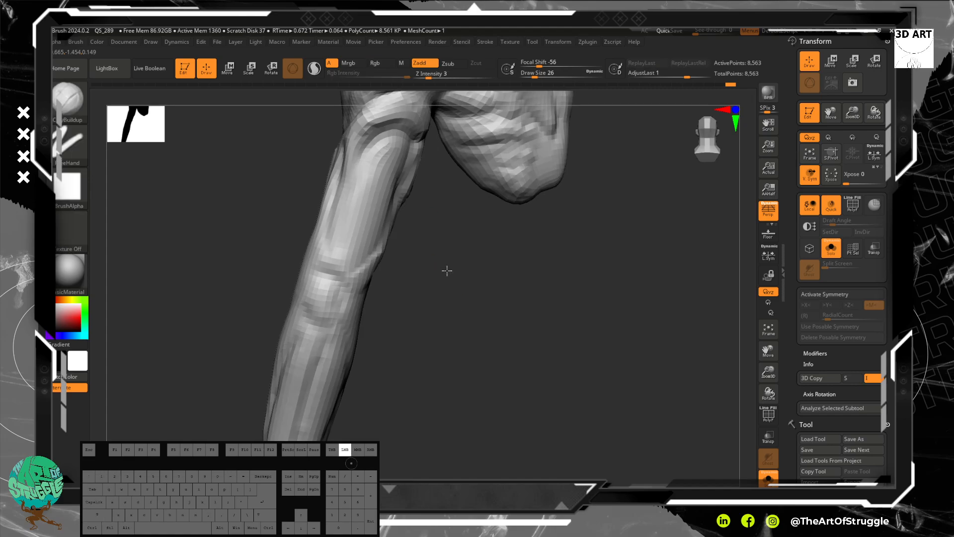
{"action": "key", "text": "shift"}
{"action": "left_click_drag", "start_coordinate": [443, 281], "coordinate": [443, 324], "text": "alt"}
{"action": "mouse_move", "coordinate": [426, 218]}
{"action": "left_mouse_down"}
{"action": "mouse_move", "coordinate": [426, 273]}
{"action": "mouse_move", "coordinate": [405, 214]}
{"action": "mouse_move", "coordinate": [423, 200]}
{"action": "left_mouse_up"}
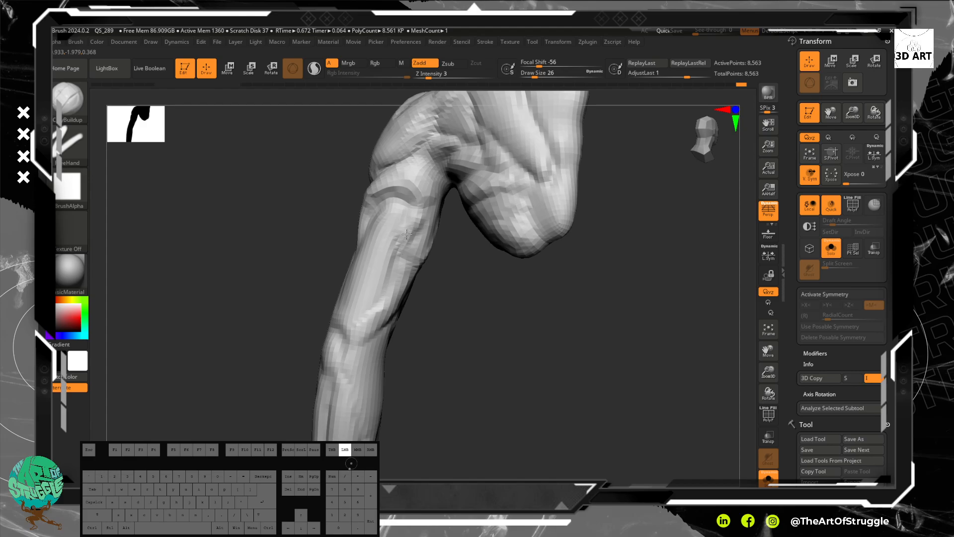
{"action": "left_click_drag", "start_coordinate": [407, 234], "coordinate": [422, 223]}
{"action": "left_click_drag", "start_coordinate": [410, 256], "coordinate": [393, 265]}
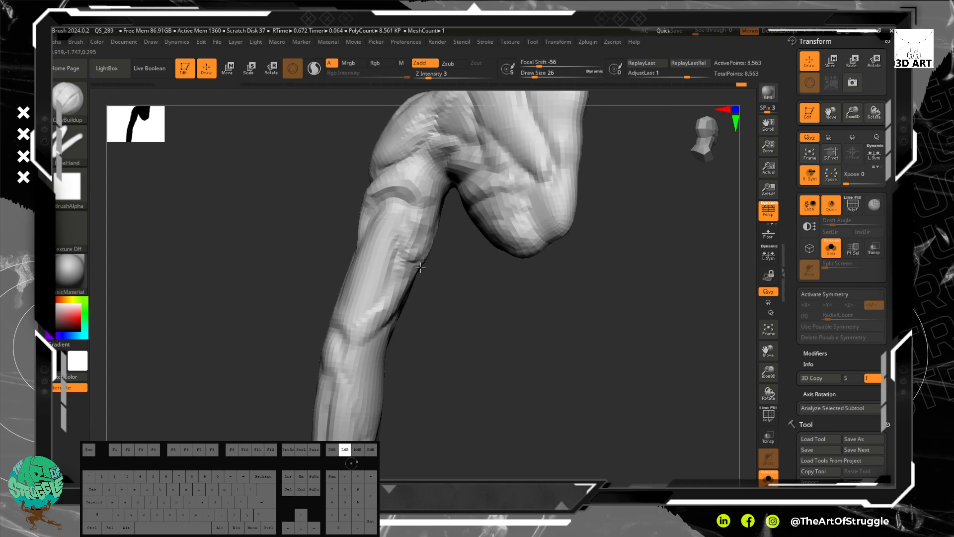
{"action": "left_click_drag", "start_coordinate": [394, 301], "coordinate": [354, 335]}
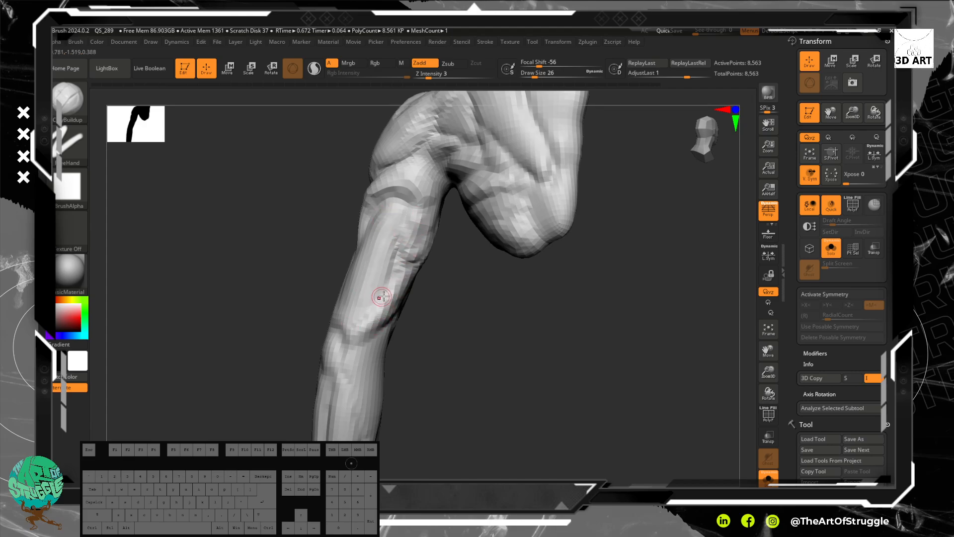
- Smooth the lower triceps above the elbow and add a clay stroke down the inner side of the upper arm
{"action": "left_click_drag", "start_coordinate": [381, 306], "coordinate": [356, 333], "text": "shift"}
{"action": "mouse_move", "coordinate": [490, 318]}
{"action": "left_mouse_down"}
{"action": "mouse_move", "coordinate": [427, 315]}
{"action": "mouse_move", "coordinate": [468, 301]}
{"action": "mouse_move", "coordinate": [485, 279]}
{"action": "left_mouse_up"}
{"action": "mouse_move", "coordinate": [418, 264]}
{"action": "left_mouse_down", "text": "shift"}
{"action": "mouse_move", "coordinate": [438, 247]}
{"action": "mouse_move", "coordinate": [402, 285]}
{"action": "left_mouse_up", "text": "shift"}
{"action": "key", "text": "ctrl"}
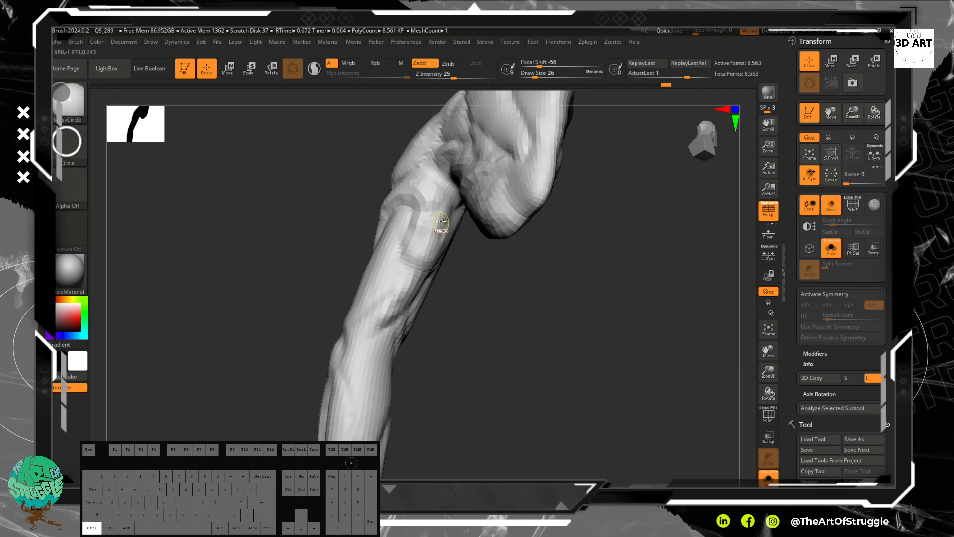
{"action": "mouse_move", "coordinate": [433, 211]}
{"action": "left_mouse_down"}
{"action": "mouse_move", "coordinate": [416, 239]}
{"action": "mouse_move", "coordinate": [415, 272]}
{"action": "left_mouse_up"}
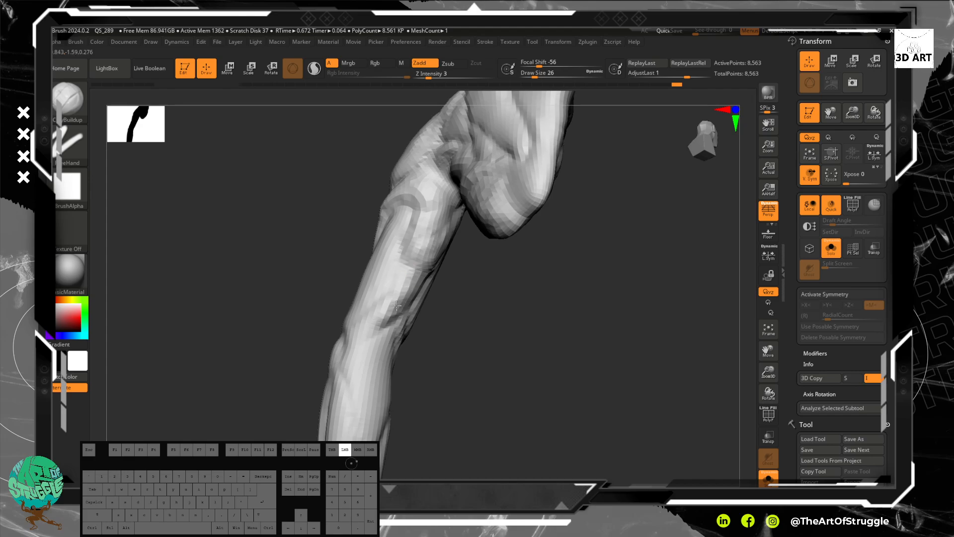
- Smooth the muscle transition on the inner upper arm just above the elbow
{"action": "mouse_move", "coordinate": [470, 298]}
{"action": "left_mouse_down"}
{"action": "mouse_move", "coordinate": [520, 296]}
{"action": "mouse_move", "coordinate": [489, 259]}
{"action": "left_mouse_up"}
{"action": "left_click_drag", "start_coordinate": [390, 241], "coordinate": [462, 304]}
{"action": "left_click_drag", "start_coordinate": [496, 270], "coordinate": [537, 161]}
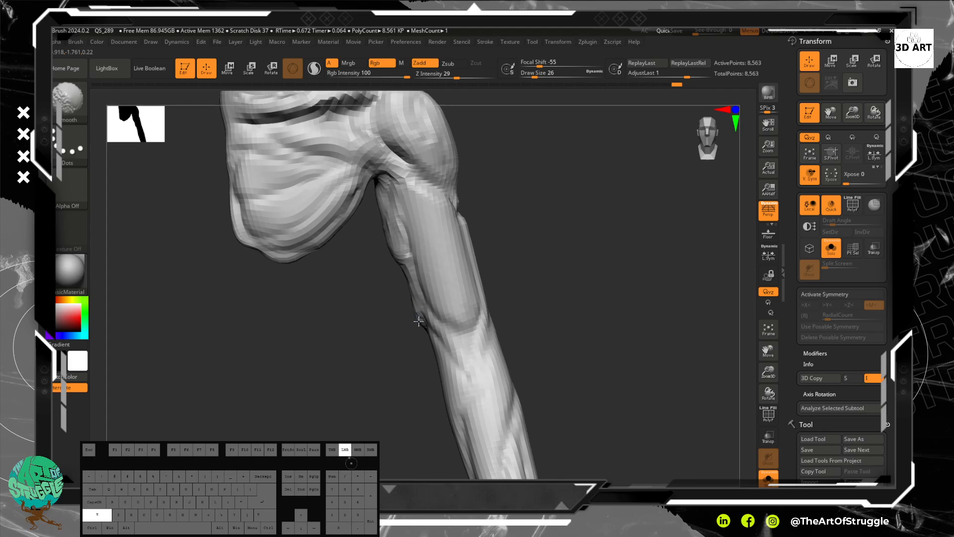
{"action": "mouse_move", "coordinate": [384, 332]}
{"action": "left_mouse_down", "text": "alt"}
{"action": "mouse_move", "coordinate": [375, 321]}
{"action": "mouse_move", "coordinate": [465, 267]}
{"action": "mouse_move", "coordinate": [505, 349]}
{"action": "mouse_move", "coordinate": [507, 268]}
{"action": "left_mouse_up", "text": "alt"}
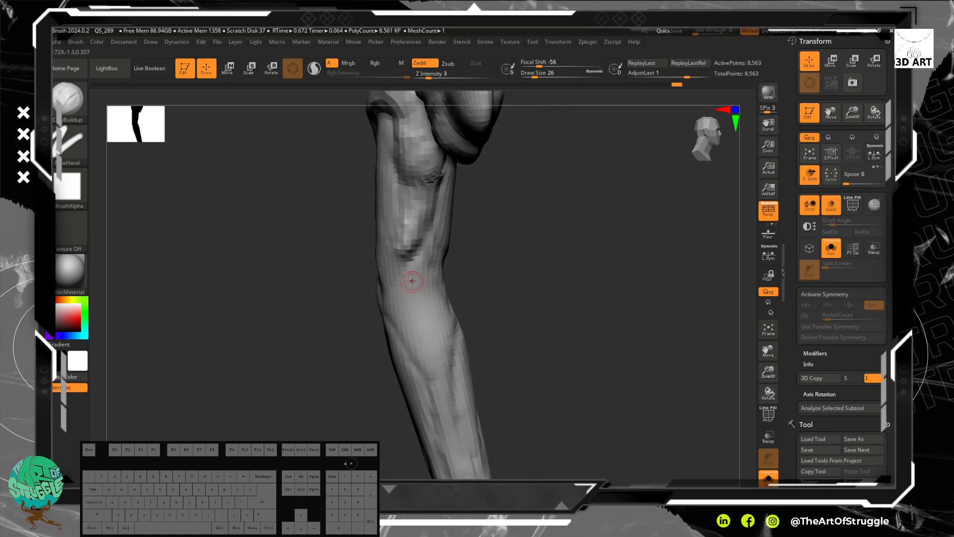
{"action": "left_click_drag", "start_coordinate": [408, 258], "coordinate": [404, 203], "text": "shift"}
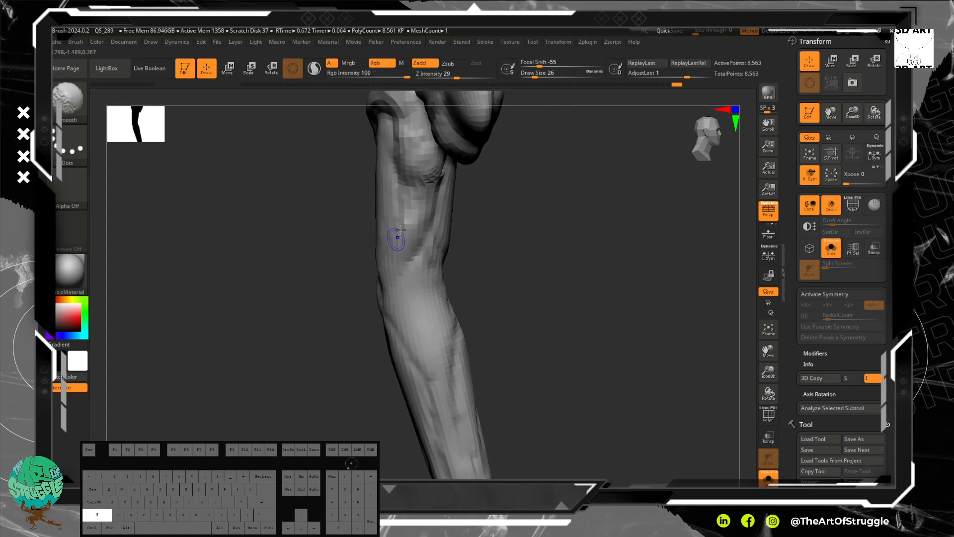
- Smooth the triceps strands on the upper arm between the muscle belly and the elbow
{"action": "mouse_move", "coordinate": [401, 238]}
{"action": "left_mouse_down", "text": "shift"}
{"action": "mouse_move", "coordinate": [428, 183]}
{"action": "mouse_move", "coordinate": [406, 168]}
{"action": "left_mouse_up", "text": "shift"}
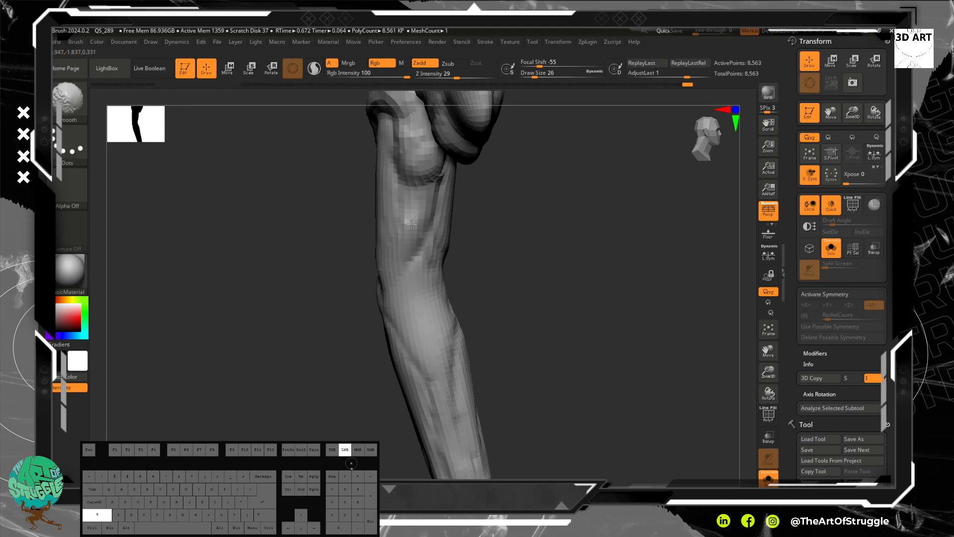
{"action": "mouse_move", "coordinate": [537, 260]}
{"action": "left_mouse_down"}
{"action": "mouse_move", "coordinate": [520, 172]}
{"action": "mouse_move", "coordinate": [518, 192]}
{"action": "mouse_move", "coordinate": [497, 184]}
{"action": "left_mouse_up"}
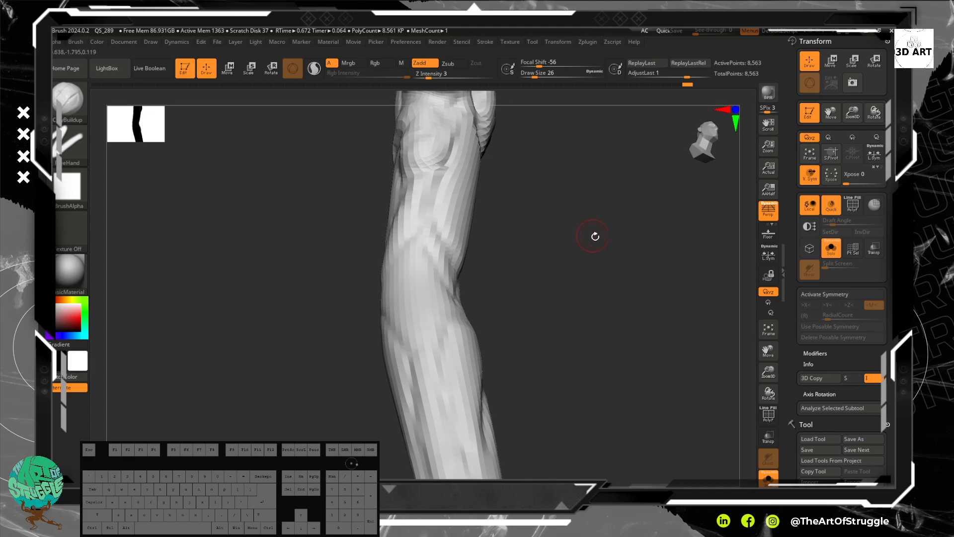
{"action": "left_click_drag", "start_coordinate": [595, 234], "coordinate": [386, 224]}
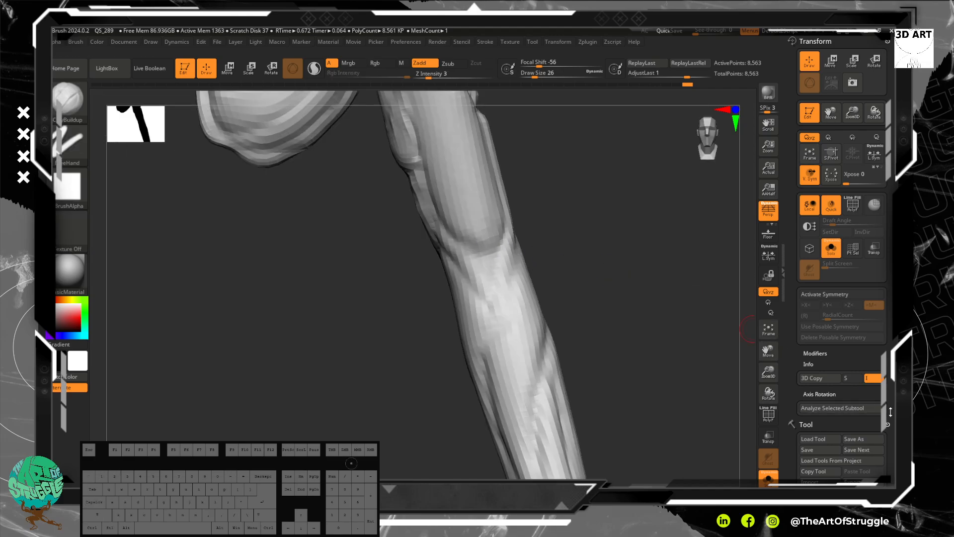
- Retopologize the arm mesh with ZRemesher, using the Same polygon count option
{"action": "left_click_drag", "start_coordinate": [794, 426], "coordinate": [794, 132]}
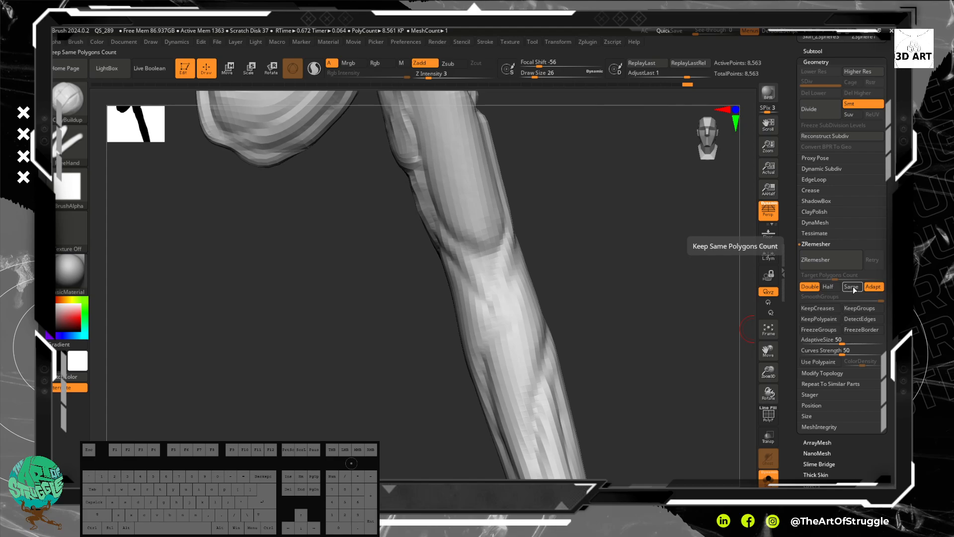
{"action": "left_click", "coordinate": [851, 287]}
{"action": "left_click", "coordinate": [806, 264]}
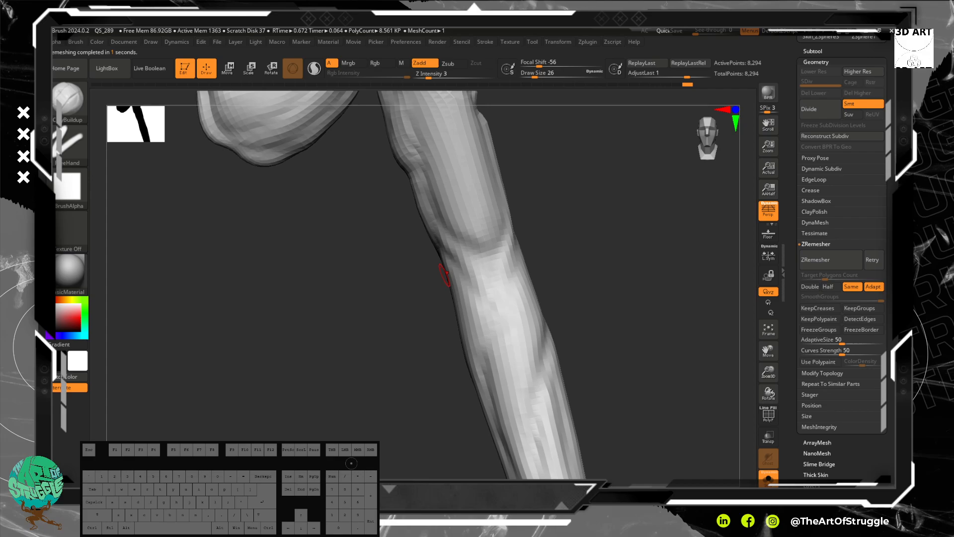
- Examine the remeshed elbow, upper arm, shoulder and shoulder blade from several angles
{"action": "left_click_drag", "start_coordinate": [577, 211], "coordinate": [574, 268], "text": "alt"}
{"action": "left_click_drag", "start_coordinate": [566, 293], "coordinate": [559, 238]}
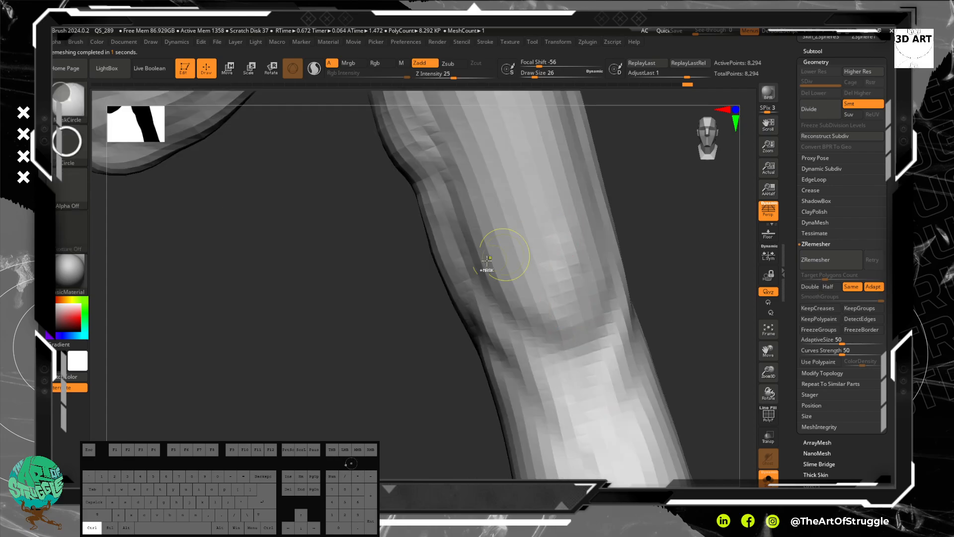
{"action": "mouse_move", "coordinate": [309, 325]}
{"action": "left_mouse_down", "text": "alt"}
{"action": "mouse_move", "coordinate": [311, 289]}
{"action": "mouse_move", "coordinate": [348, 243]}
{"action": "mouse_move", "coordinate": [389, 345]}
{"action": "mouse_move", "coordinate": [541, 287]}
{"action": "mouse_move", "coordinate": [549, 293]}
{"action": "mouse_move", "coordinate": [512, 213]}
{"action": "left_mouse_up", "text": "alt"}
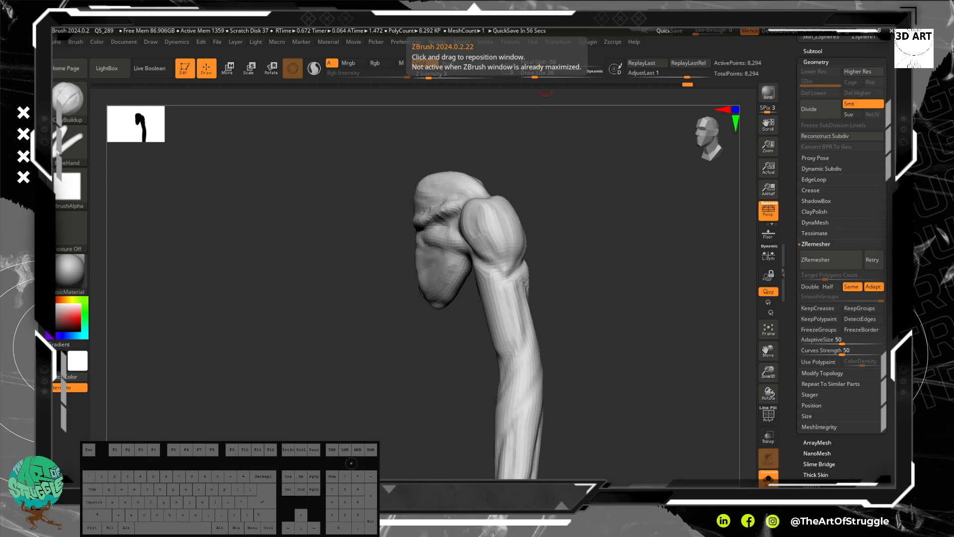
{"action": "left_click_drag", "start_coordinate": [584, 288], "coordinate": [579, 251], "text": "alt"}
{"action": "left_click_drag", "start_coordinate": [574, 288], "coordinate": [616, 294]}
{"action": "mouse_move", "coordinate": [581, 243]}
{"action": "left_mouse_down", "text": "alt"}
{"action": "mouse_move", "coordinate": [604, 292]}
{"action": "mouse_move", "coordinate": [590, 252]}
{"action": "left_mouse_up", "text": "alt"}
{"action": "left_click_drag", "start_coordinate": [517, 200], "coordinate": [560, 230], "text": "alt"}
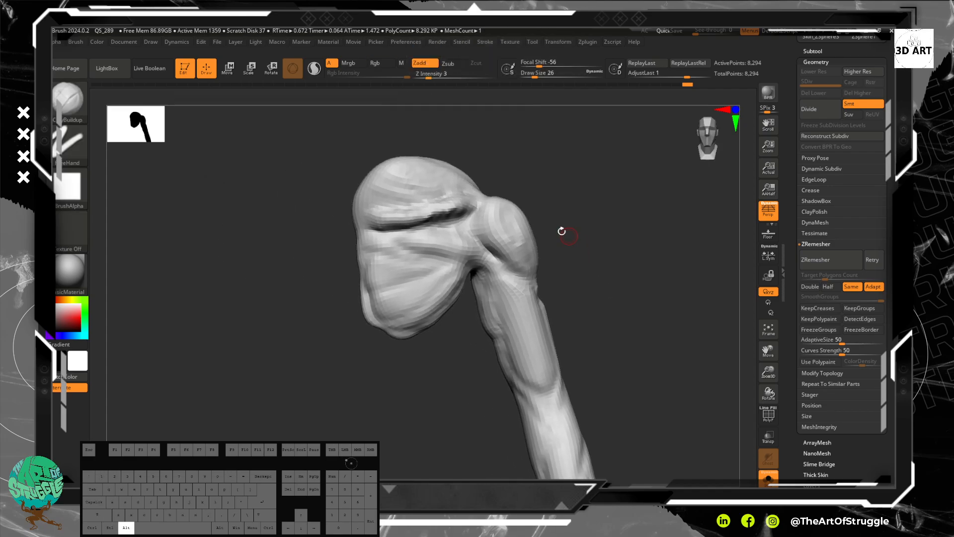
{"action": "mouse_move", "coordinate": [425, 213]}
{"action": "left_mouse_down"}
{"action": "mouse_move", "coordinate": [483, 206]}
{"action": "mouse_move", "coordinate": [470, 201]}
{"action": "left_mouse_up"}
{"action": "left_click_drag", "start_coordinate": [546, 170], "coordinate": [517, 223]}
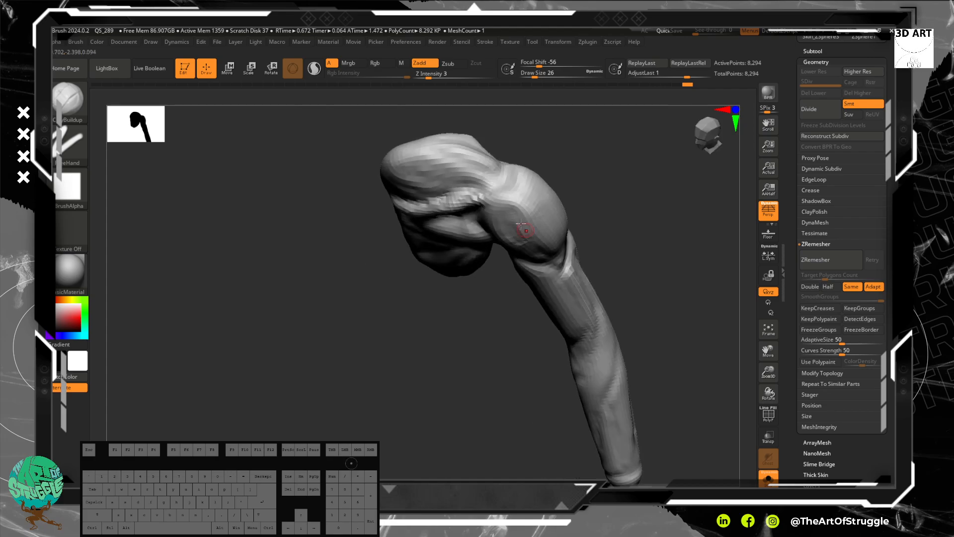
- Carve along the shoulder blade's upper ridge with ClayBuildup at draw size 34, and smooth both ends of the ridge
{"action": "key", "text": "bracketright"}
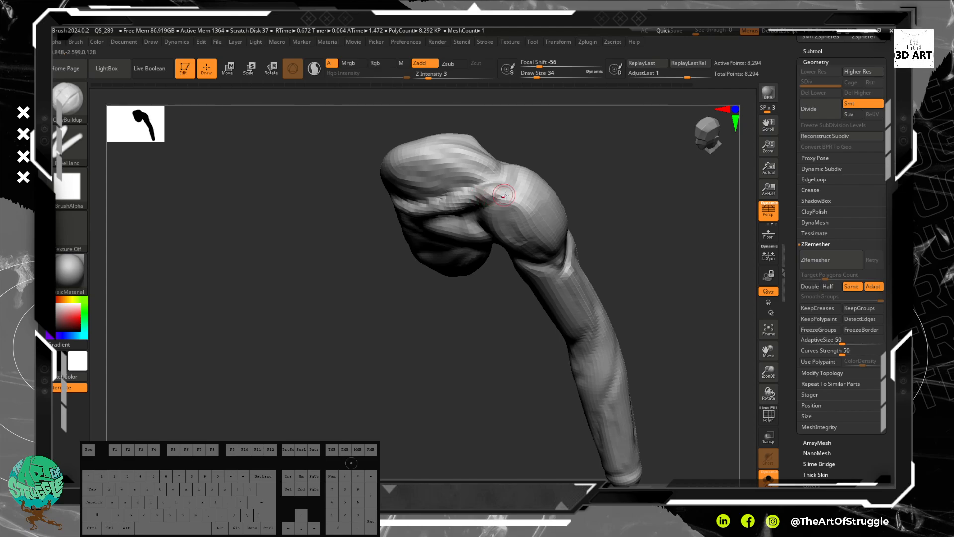
{"action": "mouse_move", "coordinate": [630, 239]}
{"action": "left_mouse_down"}
{"action": "mouse_move", "coordinate": [471, 194]}
{"action": "mouse_move", "coordinate": [402, 219]}
{"action": "mouse_move", "coordinate": [416, 215]}
{"action": "left_mouse_up"}
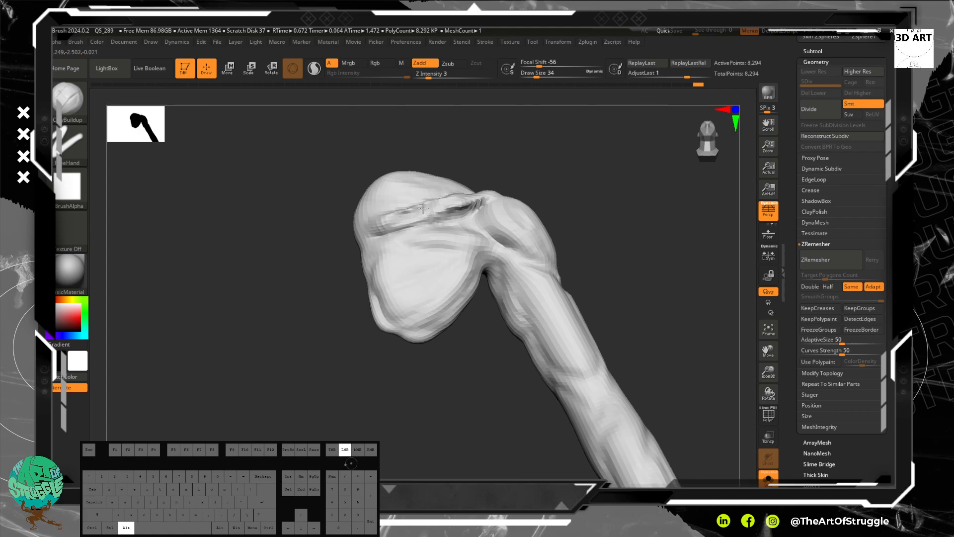
{"action": "left_click_drag", "start_coordinate": [592, 187], "coordinate": [584, 232]}
{"action": "left_click_drag", "start_coordinate": [472, 199], "coordinate": [486, 196], "text": "shift"}
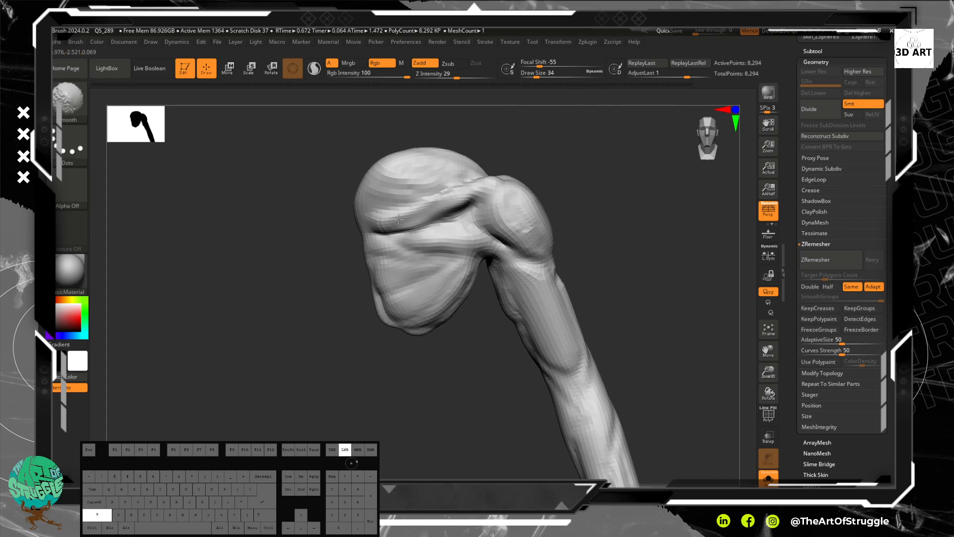
{"action": "left_click_drag", "start_coordinate": [398, 219], "coordinate": [408, 214], "text": "shift"}
- Build up clay from the shoulder blade into the rear deltoid and down the deltoid with ClayBuildup at Z Intensity 3
{"action": "left_click_drag", "start_coordinate": [500, 231], "coordinate": [431, 224]}
{"action": "mouse_move", "coordinate": [486, 229]}
{"action": "left_mouse_down"}
{"action": "mouse_move", "coordinate": [465, 223]}
{"action": "mouse_move", "coordinate": [465, 215]}
{"action": "left_mouse_up"}
{"action": "mouse_move", "coordinate": [481, 205]}
{"action": "left_mouse_down"}
{"action": "mouse_move", "coordinate": [489, 223]}
{"action": "mouse_move", "coordinate": [469, 213]}
{"action": "mouse_move", "coordinate": [521, 248]}
{"action": "left_mouse_up"}
{"action": "mouse_move", "coordinate": [606, 235]}
{"action": "left_mouse_down"}
{"action": "mouse_move", "coordinate": [501, 231]}
{"action": "mouse_move", "coordinate": [524, 221]}
{"action": "mouse_move", "coordinate": [522, 229]}
{"action": "mouse_move", "coordinate": [516, 220]}
{"action": "left_mouse_up"}
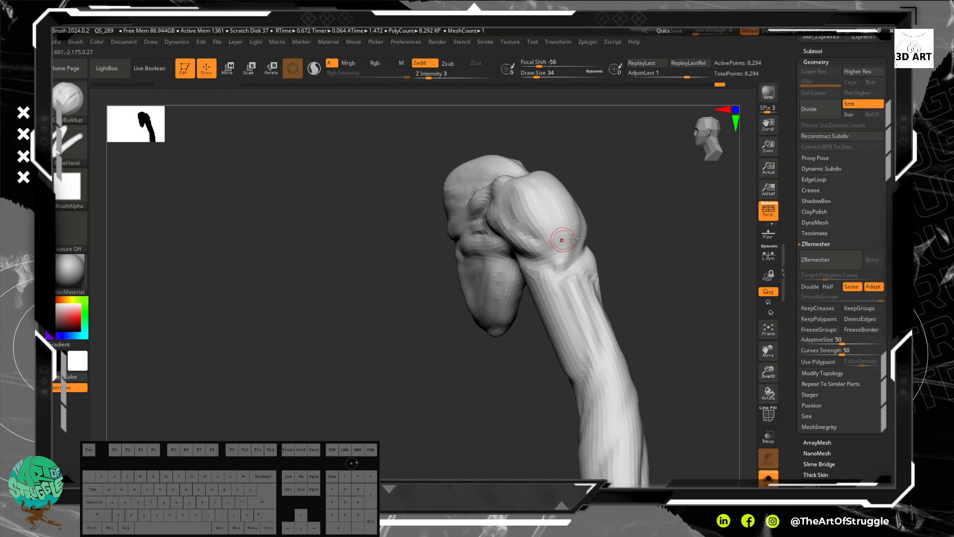
{"action": "left_click_drag", "start_coordinate": [604, 237], "coordinate": [624, 260]}
{"action": "left_click_drag", "start_coordinate": [506, 201], "coordinate": [539, 257]}
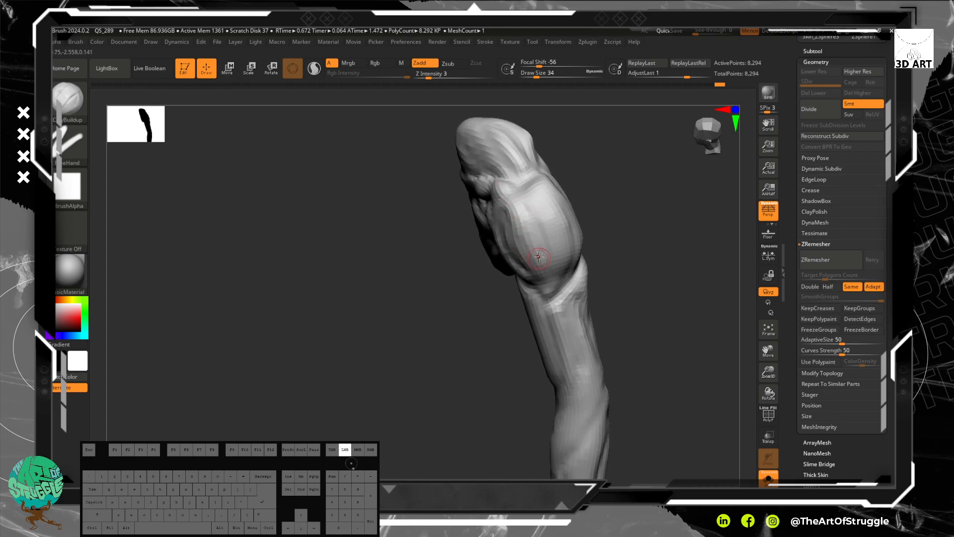
- Carve the crease between the deltoid and the shoulder blade with DamStandard at draw size 34, and smooth the side of the deltoid
{"action": "mouse_move", "coordinate": [634, 257]}
{"action": "left_mouse_down"}
{"action": "mouse_move", "coordinate": [569, 188]}
{"action": "mouse_move", "coordinate": [587, 240]}
{"action": "left_mouse_up"}
{"action": "key", "text": "b"}
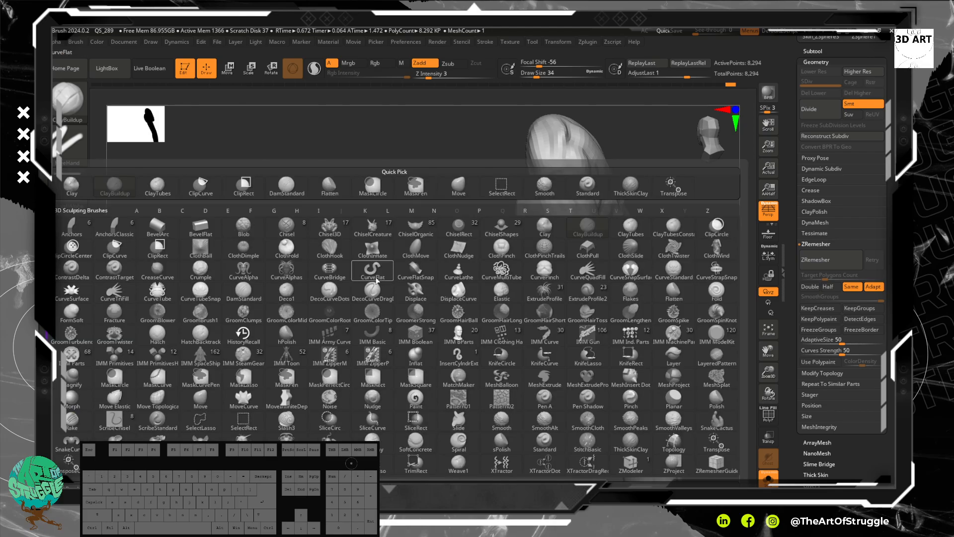
{"action": "key", "text": "s"}
{"action": "key", "text": "t"}
{"action": "mouse_move", "coordinate": [396, 268]}
{"action": "left_mouse_down"}
{"action": "mouse_move", "coordinate": [441, 285]}
{"action": "mouse_move", "coordinate": [555, 268]}
{"action": "left_mouse_up"}
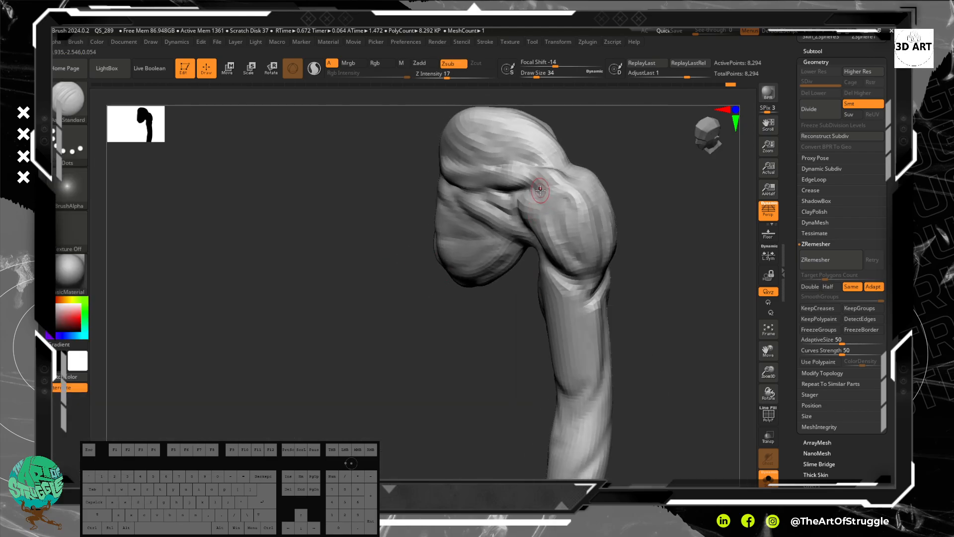
{"action": "key", "text": "shift"}
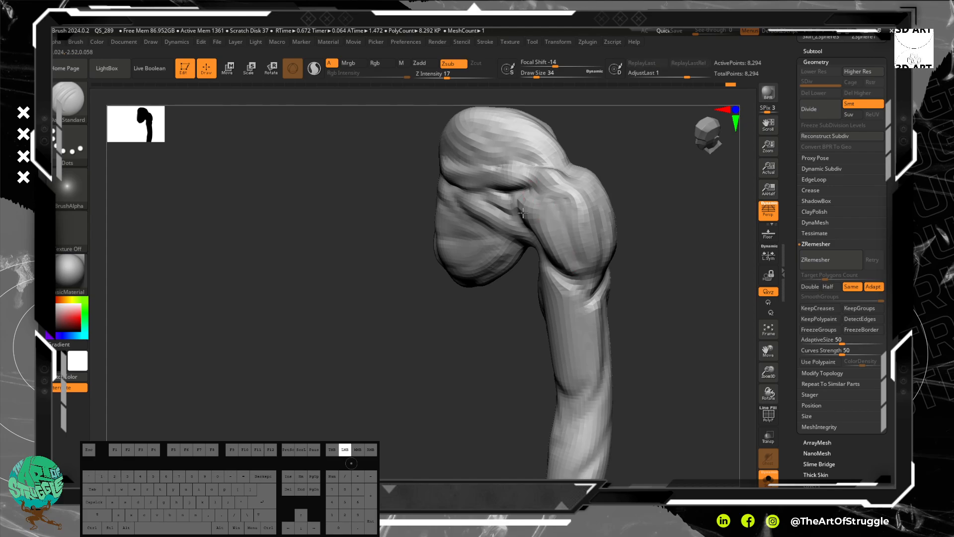
{"action": "left_click_drag", "start_coordinate": [675, 245], "coordinate": [576, 232]}
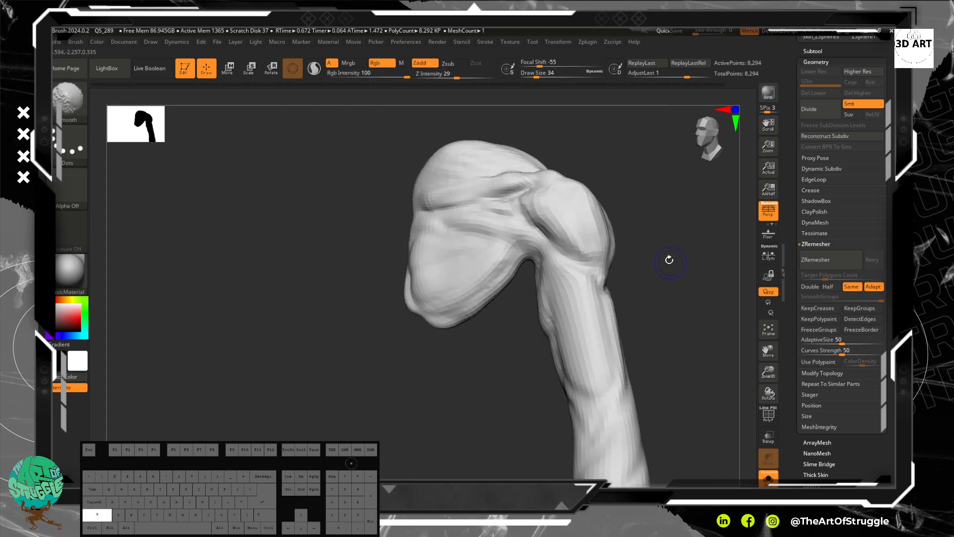
{"action": "mouse_move", "coordinate": [581, 241]}
{"action": "left_mouse_down", "text": "shift"}
{"action": "mouse_move", "coordinate": [598, 254]}
{"action": "mouse_move", "coordinate": [613, 242]}
{"action": "left_mouse_up", "text": "shift"}
{"action": "mouse_move", "coordinate": [616, 240]}
{"action": "left_mouse_down", "text": "shift"}
{"action": "mouse_move", "coordinate": [617, 229]}
{"action": "mouse_move", "coordinate": [571, 239]}
{"action": "left_mouse_up", "text": "shift"}
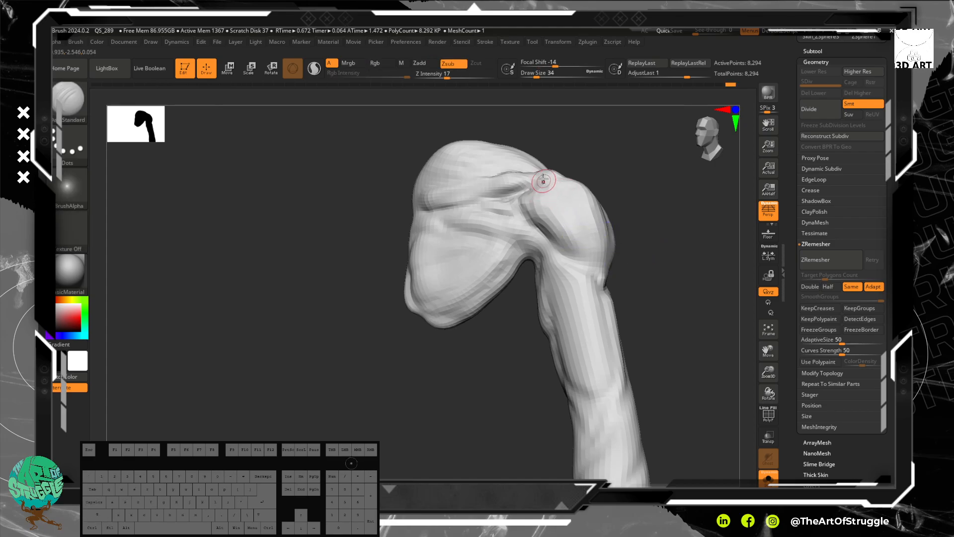
- Fill out the rear and side of the deltoid with ClayTubes at draw size 46 and Z Intensity 2, and smooth its lower end
{"action": "key", "text": "b"}
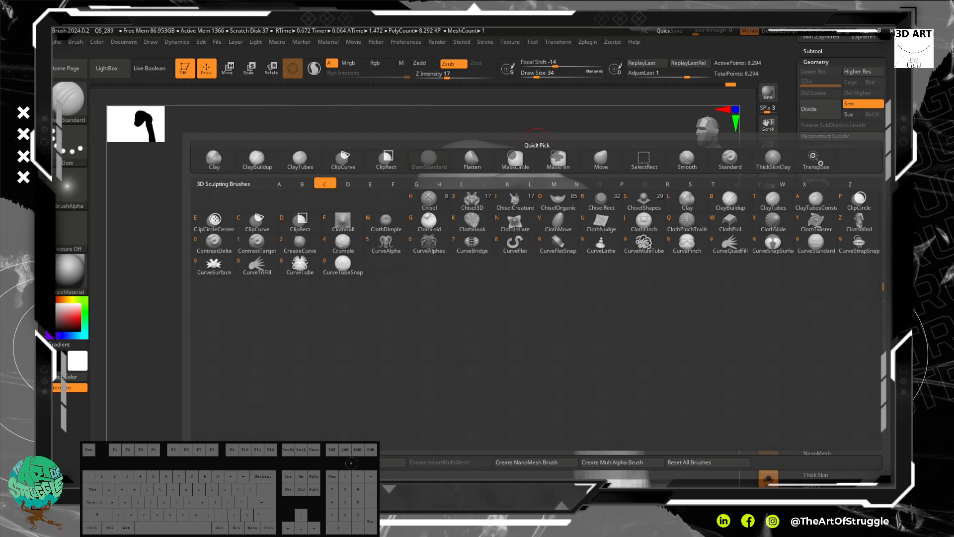
{"action": "key", "text": "c"}
{"action": "key", "text": "t"}
{"action": "key", "text": "]"}
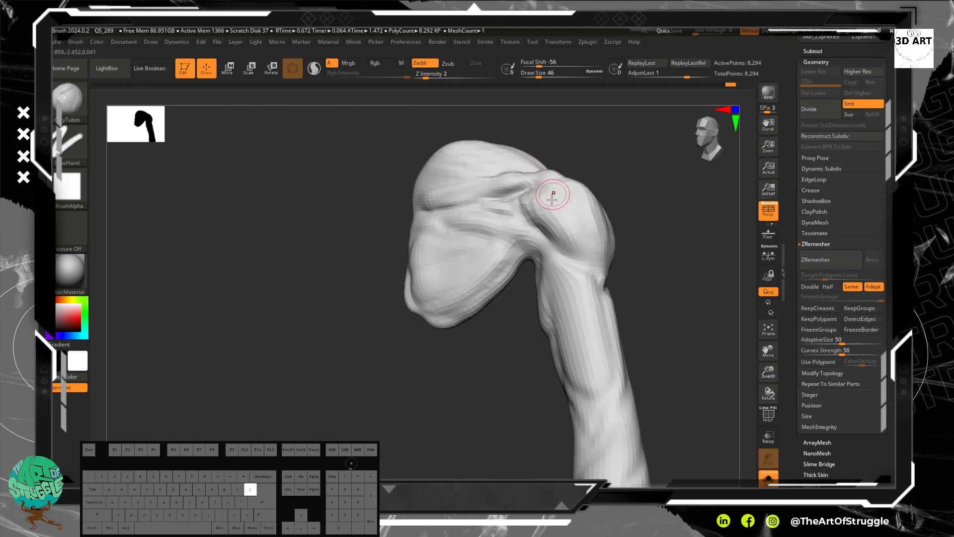
{"action": "left_click_drag", "start_coordinate": [554, 217], "coordinate": [570, 245]}
{"action": "mouse_move", "coordinate": [566, 233]}
{"action": "left_mouse_down"}
{"action": "mouse_move", "coordinate": [585, 243]}
{"action": "mouse_move", "coordinate": [601, 276]}
{"action": "left_mouse_up"}
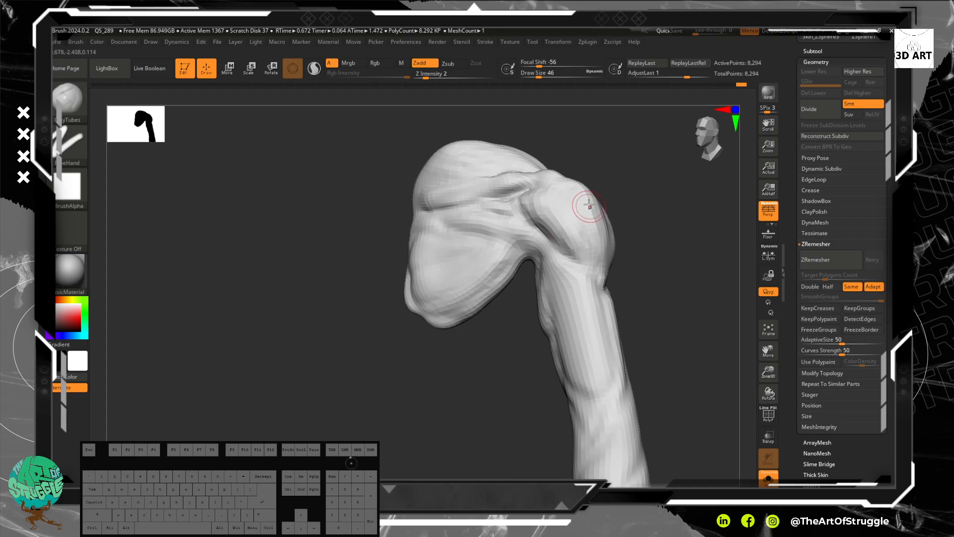
{"action": "mouse_move", "coordinate": [588, 211]}
{"action": "left_mouse_down"}
{"action": "mouse_move", "coordinate": [598, 262]}
{"action": "mouse_move", "coordinate": [615, 258]}
{"action": "mouse_move", "coordinate": [598, 259]}
{"action": "left_mouse_up"}
{"action": "left_click_drag", "start_coordinate": [598, 266], "coordinate": [609, 261], "text": "shift"}
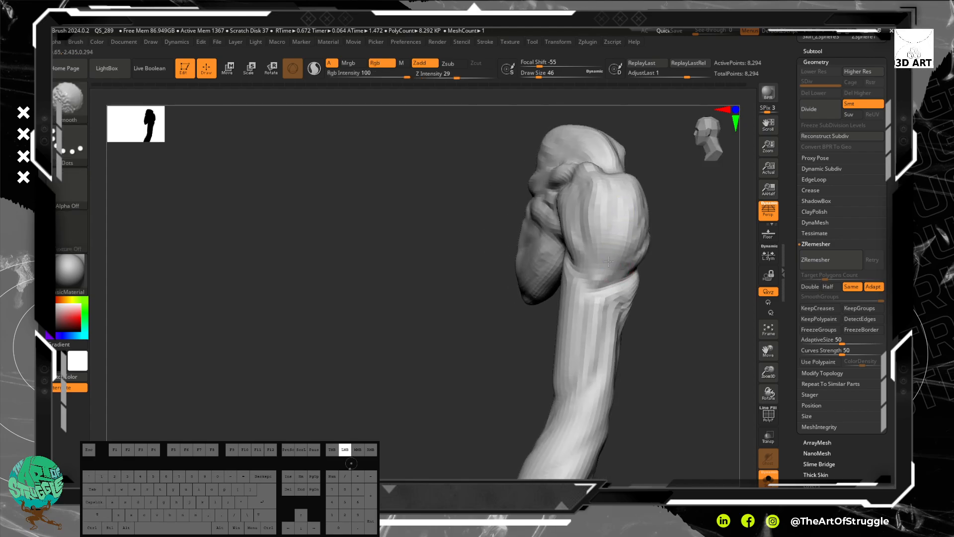
- Subdivide the shoulder and arm mesh once, to subdivision level 2
{"action": "left_click_drag", "start_coordinate": [671, 253], "coordinate": [694, 227]}
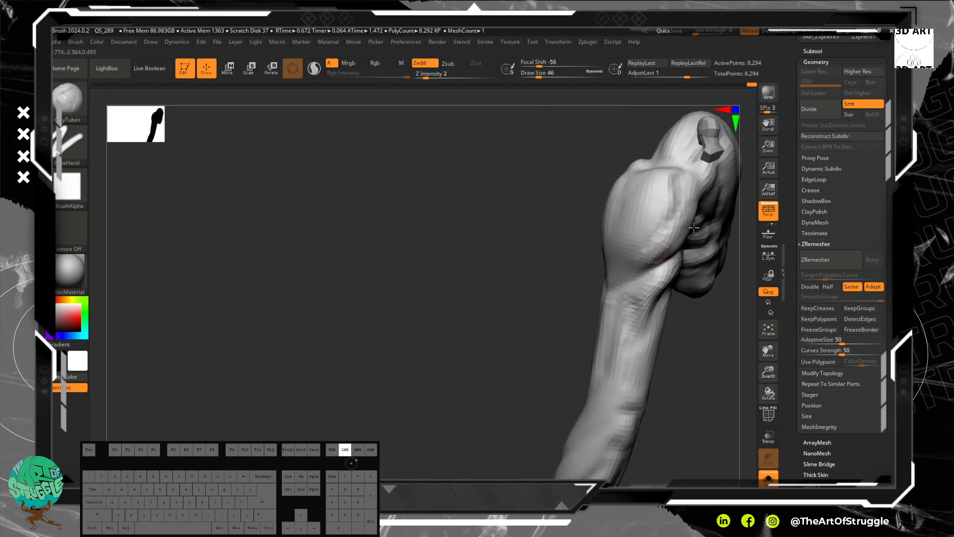
{"action": "mouse_move", "coordinate": [564, 252]}
{"action": "left_mouse_down"}
{"action": "mouse_move", "coordinate": [671, 219]}
{"action": "mouse_move", "coordinate": [655, 283]}
{"action": "mouse_move", "coordinate": [676, 252]}
{"action": "mouse_move", "coordinate": [667, 230]}
{"action": "mouse_move", "coordinate": [666, 347]}
{"action": "left_mouse_up"}
{"action": "key", "text": "ctrl+d"}
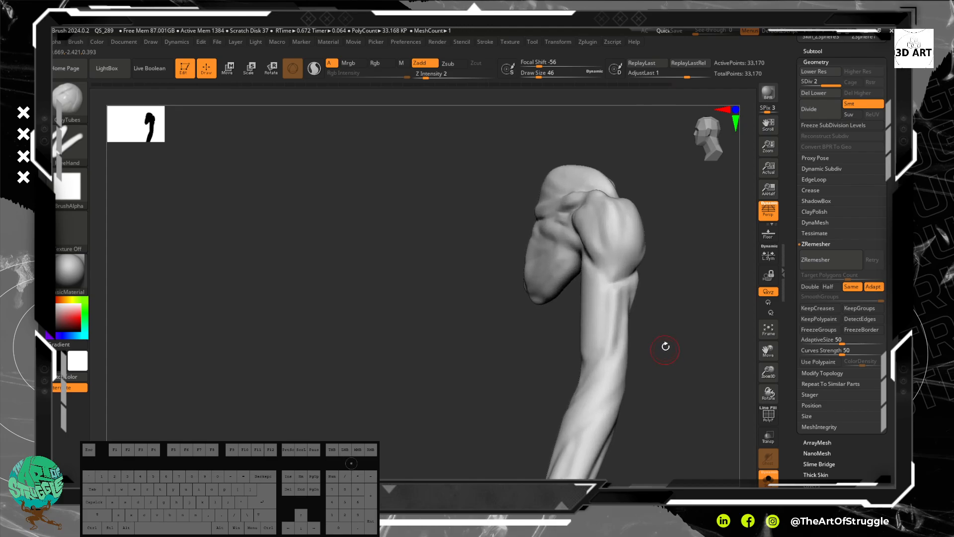
- Try to carve a groove down the rear deltoid with DamStandard at draw size 46
{"action": "left_click_drag", "start_coordinate": [658, 309], "coordinate": [696, 318]}
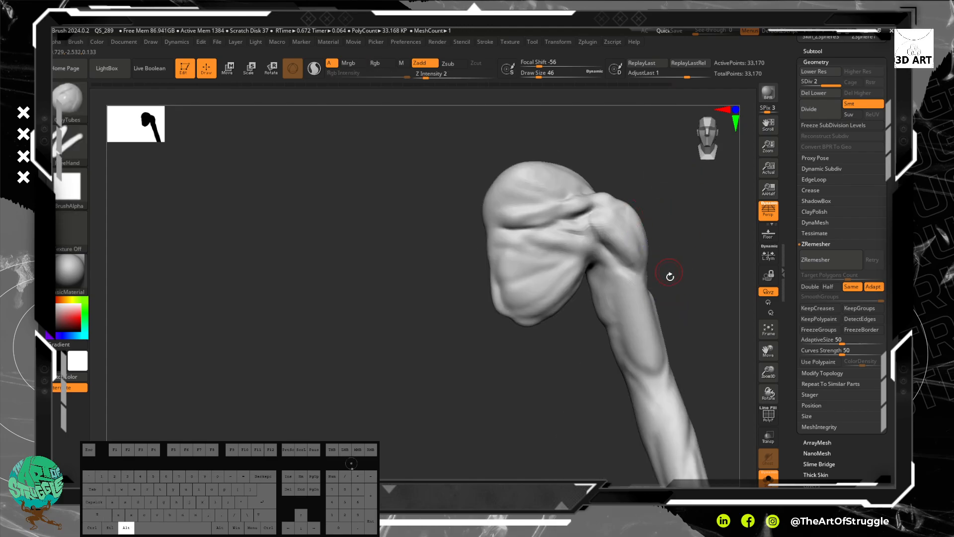
{"action": "mouse_move", "coordinate": [669, 278]}
{"action": "left_mouse_down", "text": "alt"}
{"action": "mouse_move", "coordinate": [609, 269]}
{"action": "mouse_move", "coordinate": [633, 258]}
{"action": "mouse_move", "coordinate": [560, 262]}
{"action": "left_mouse_up", "text": "alt"}
{"action": "key", "text": "b"}
{"action": "key", "text": "s"}
{"action": "key", "text": "t"}
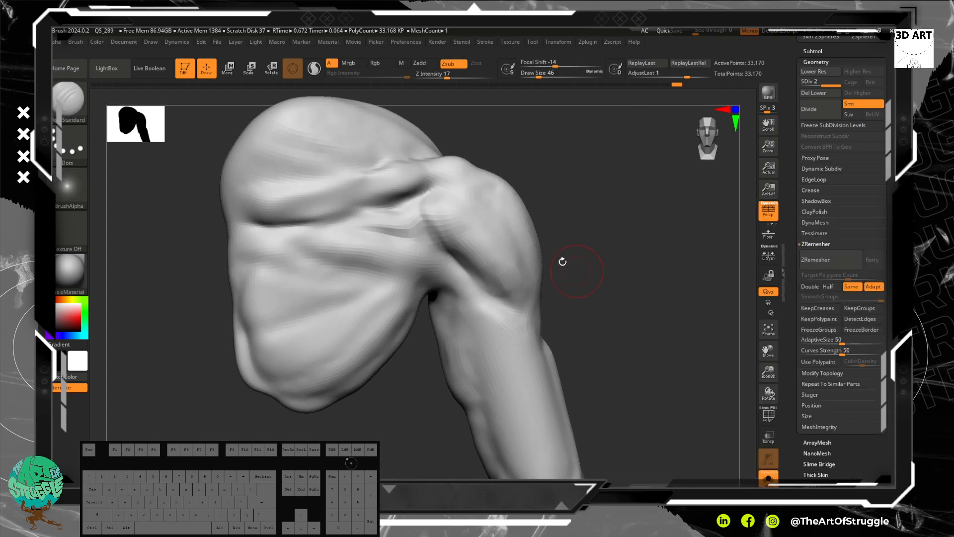
{"action": "mouse_move", "coordinate": [630, 287]}
{"action": "left_mouse_down"}
{"action": "mouse_move", "coordinate": [587, 292]}
{"action": "mouse_move", "coordinate": [599, 285]}
{"action": "left_mouse_up"}
{"action": "left_click_drag", "start_coordinate": [477, 211], "coordinate": [511, 255]}
{"action": "key", "text": "ctrl+z"}
- Build up muscle strands from the rear deltoid across to the shoulder blade with ClayBuildup at draw size 46 and Z Intensity 3
{"action": "mouse_move", "coordinate": [618, 248]}
{"action": "left_mouse_down"}
{"action": "mouse_move", "coordinate": [671, 247]}
{"action": "mouse_move", "coordinate": [636, 233]}
{"action": "left_mouse_up"}
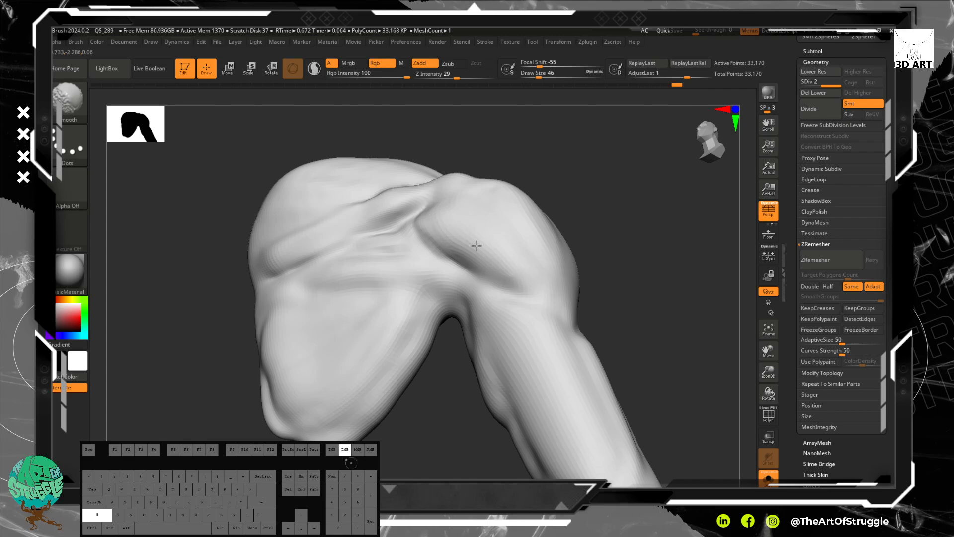
{"action": "left_click_drag", "start_coordinate": [628, 268], "coordinate": [632, 264]}
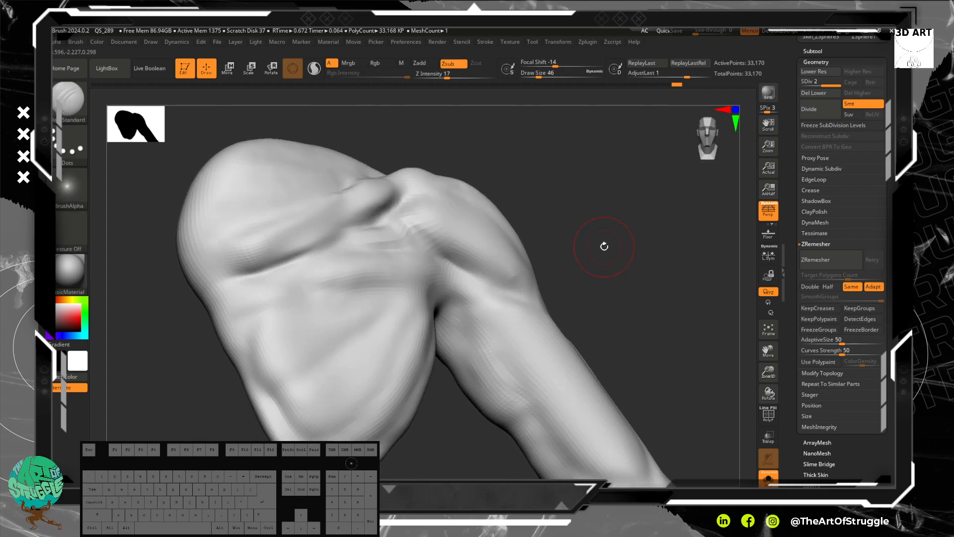
{"action": "key", "text": "b"}
{"action": "key", "text": "c"}
{"action": "key", "text": "b"}
{"action": "left_click_drag", "start_coordinate": [489, 270], "coordinate": [430, 244]}
{"action": "mouse_move", "coordinate": [475, 293]}
{"action": "left_mouse_down"}
{"action": "mouse_move", "coordinate": [400, 269]}
{"action": "mouse_move", "coordinate": [437, 271]}
{"action": "mouse_move", "coordinate": [366, 269]}
{"action": "left_mouse_up"}
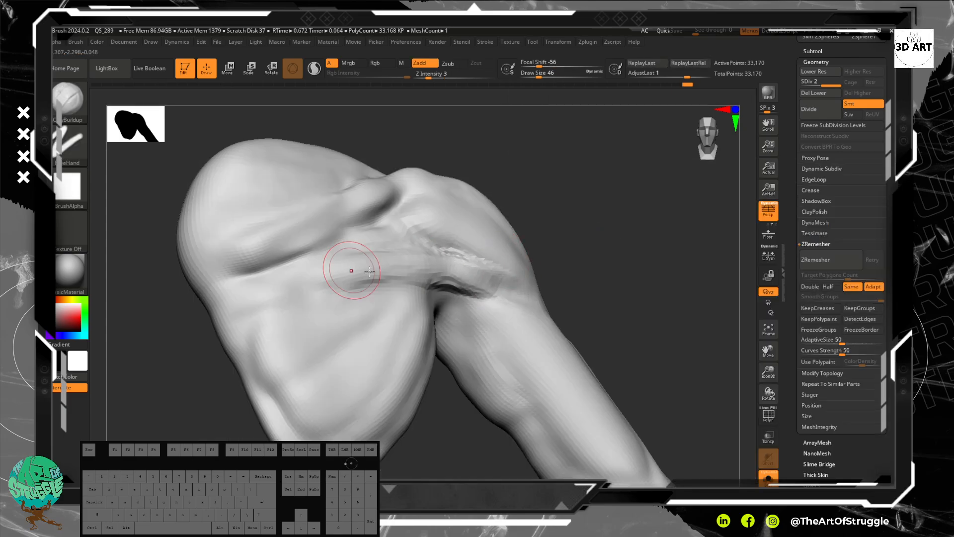
- Lay diagonal ClayBuildup fibres from the armpit down across the lower shoulder blade
{"action": "mouse_move", "coordinate": [431, 274]}
{"action": "left_mouse_down"}
{"action": "mouse_move", "coordinate": [359, 280]}
{"action": "mouse_move", "coordinate": [349, 375]}
{"action": "left_mouse_up"}
{"action": "left_click_drag", "start_coordinate": [438, 296], "coordinate": [362, 389]}
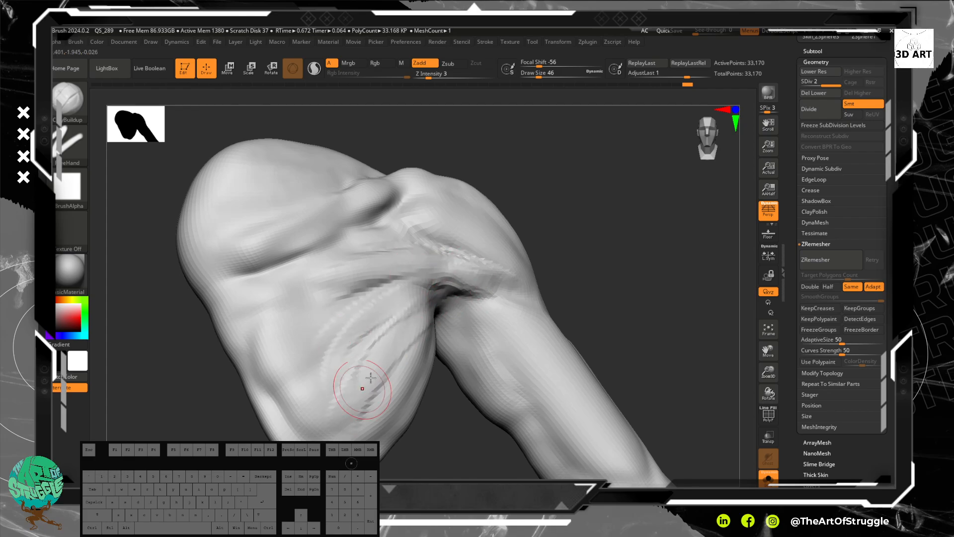
{"action": "left_click_drag", "start_coordinate": [436, 318], "coordinate": [389, 380]}
{"action": "left_click_drag", "start_coordinate": [427, 343], "coordinate": [339, 419]}
{"action": "left_click_drag", "start_coordinate": [416, 320], "coordinate": [364, 379]}
{"action": "left_click_drag", "start_coordinate": [417, 342], "coordinate": [325, 408]}
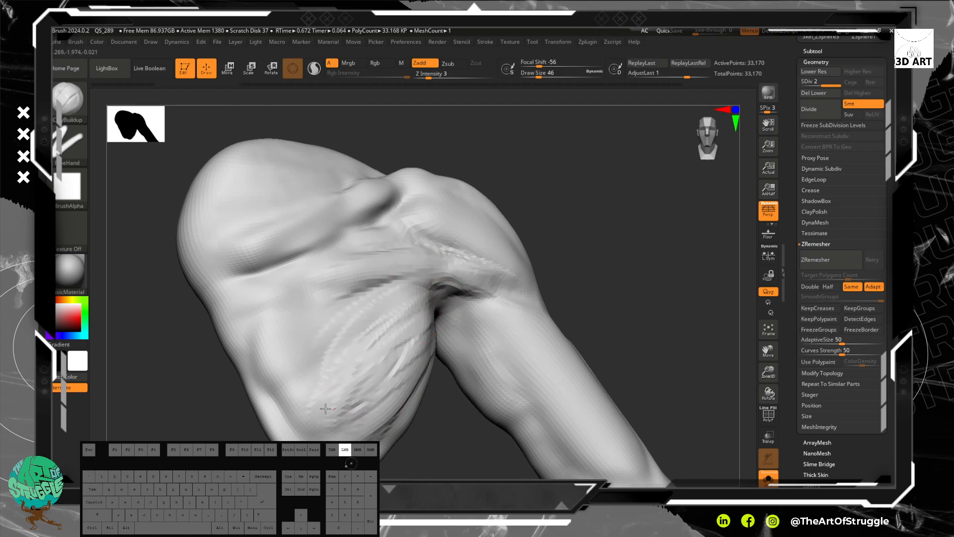
{"action": "left_click_drag", "start_coordinate": [405, 380], "coordinate": [298, 414]}
- Add clay fibres across the middle, upper and inner edge of the shoulder blade, and smooth the whole fibre area
{"action": "left_click_drag", "start_coordinate": [385, 318], "coordinate": [295, 362]}
{"action": "left_click_drag", "start_coordinate": [403, 283], "coordinate": [288, 317]}
{"action": "left_click_drag", "start_coordinate": [398, 258], "coordinate": [271, 297]}
{"action": "left_click_drag", "start_coordinate": [367, 246], "coordinate": [253, 283]}
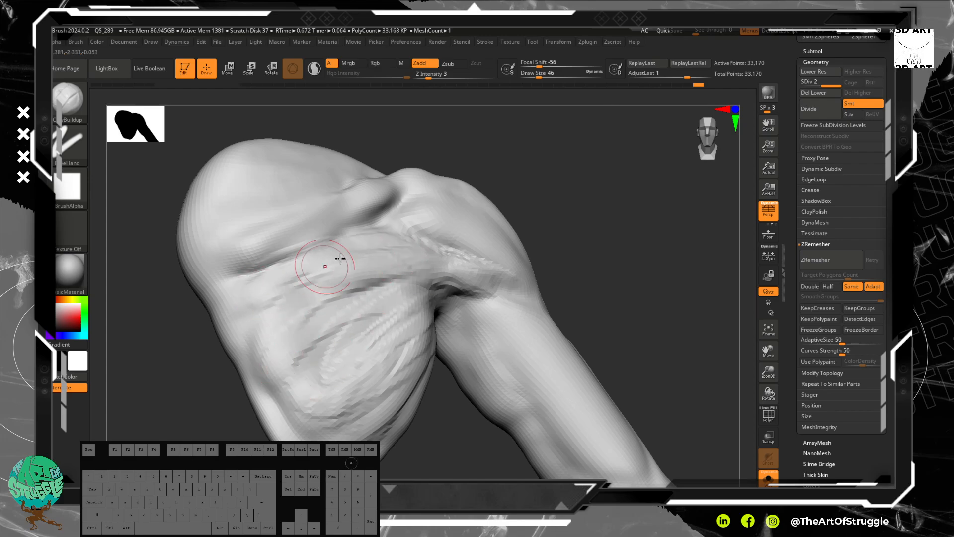
{"action": "left_click_drag", "start_coordinate": [348, 268], "coordinate": [268, 312]}
{"action": "left_click_drag", "start_coordinate": [343, 284], "coordinate": [298, 362]}
{"action": "left_click_drag", "start_coordinate": [310, 297], "coordinate": [271, 378]}
{"action": "left_click_drag", "start_coordinate": [239, 305], "coordinate": [298, 425]}
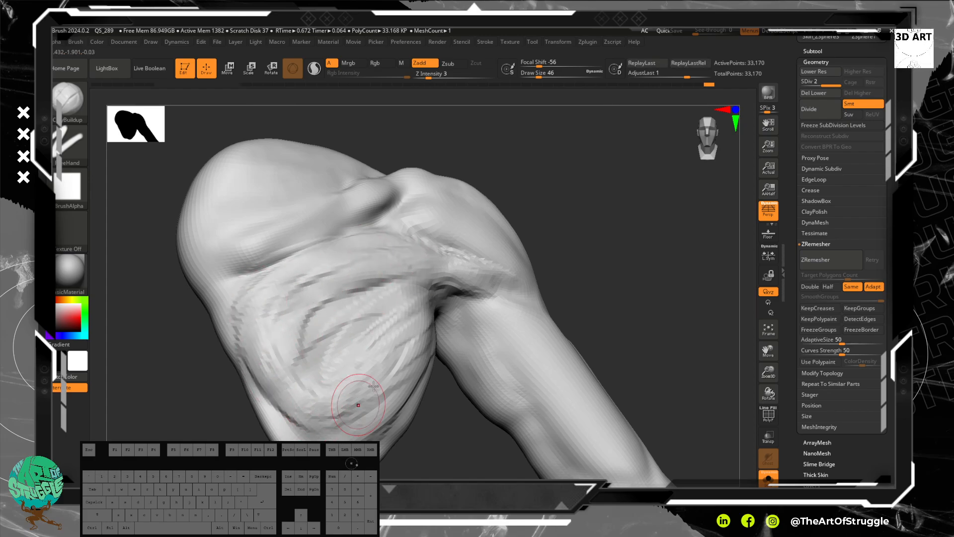
{"action": "left_click_drag", "start_coordinate": [328, 367], "coordinate": [286, 330], "text": "shift"}
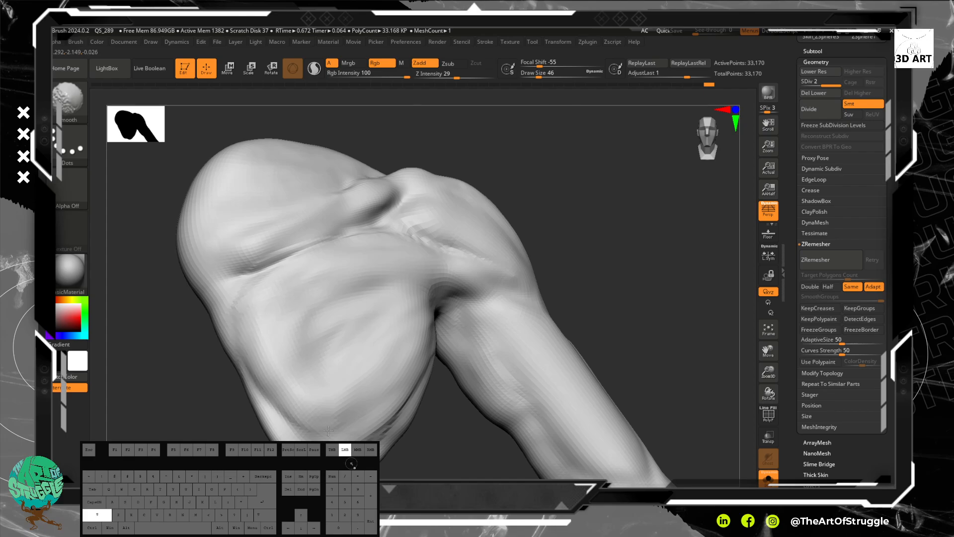
- Smooth the lower shoulder blade and try a DamStandard stroke across its upper area at draw size 46
{"action": "left_click_drag", "start_coordinate": [328, 430], "coordinate": [364, 428], "text": "shift"}
{"action": "key", "text": "b"}
{"action": "key", "text": "d"}
{"action": "key", "text": "s"}
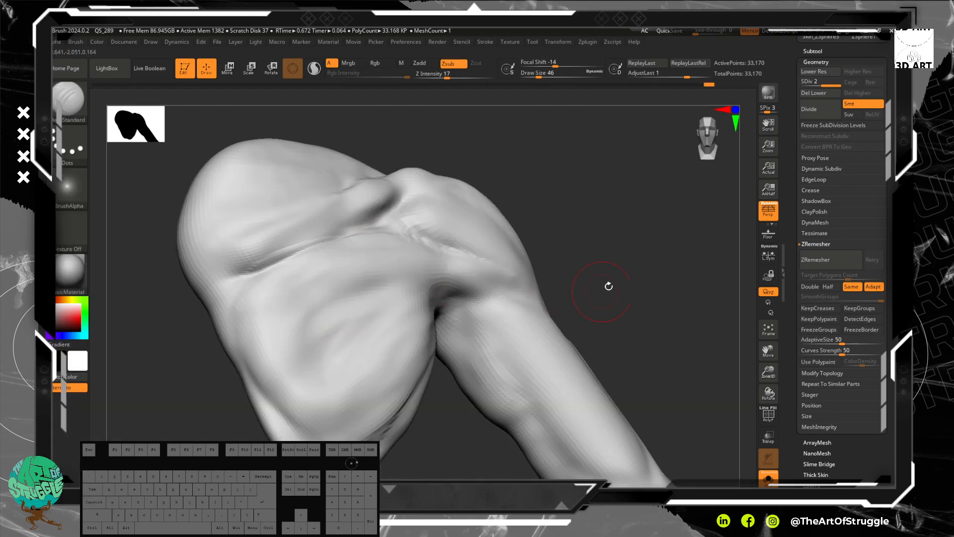
{"action": "mouse_move", "coordinate": [609, 287]}
{"action": "left_mouse_down"}
{"action": "mouse_move", "coordinate": [599, 258]}
{"action": "mouse_move", "coordinate": [579, 304]}
{"action": "mouse_move", "coordinate": [573, 296]}
{"action": "mouse_move", "coordinate": [590, 304]}
{"action": "left_mouse_up"}
{"action": "mouse_move", "coordinate": [546, 335]}
{"action": "left_mouse_down"}
{"action": "mouse_move", "coordinate": [442, 278]}
{"action": "mouse_move", "coordinate": [437, 285]}
{"action": "mouse_move", "coordinate": [358, 274]}
{"action": "left_mouse_up"}
{"action": "key", "text": "ctrl+z"}
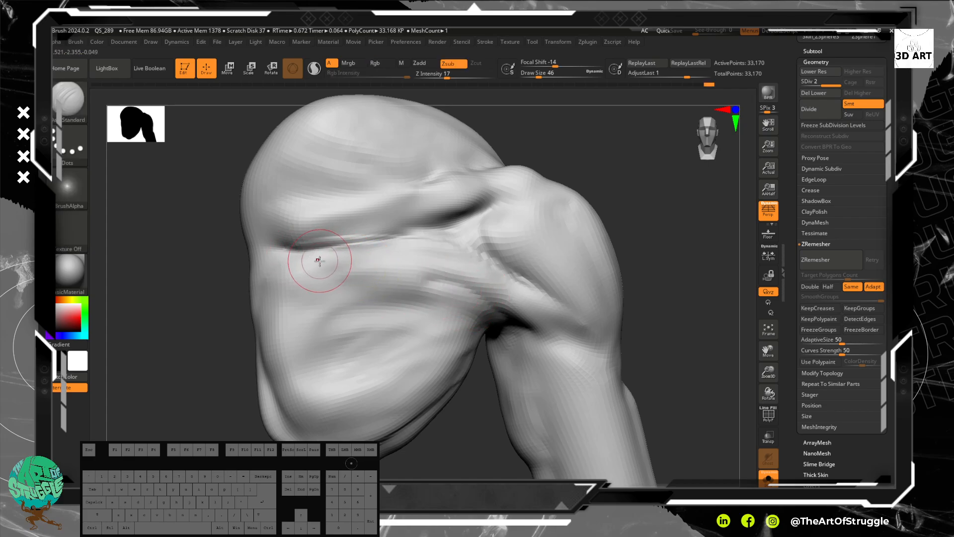
{"action": "key", "text": "ctrl"}
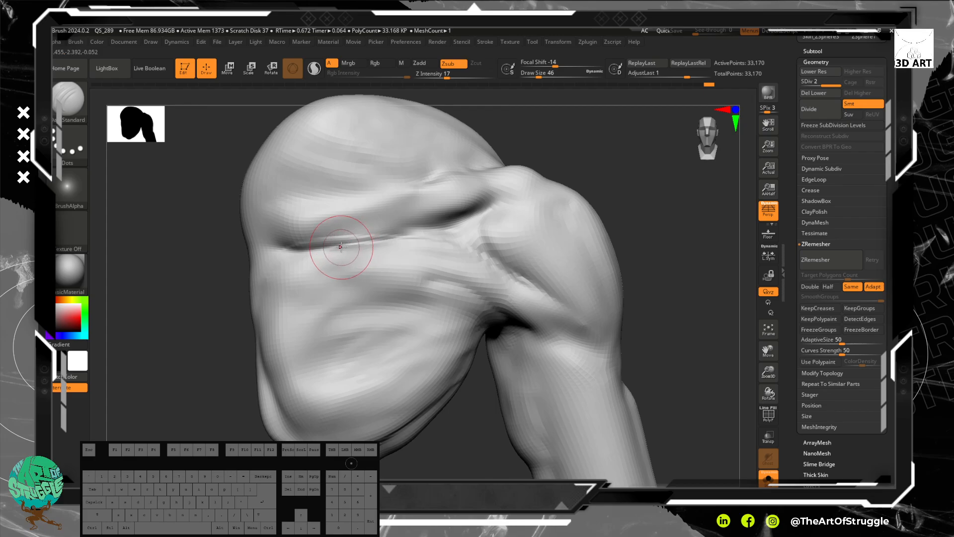
{"action": "key", "text": "b"}
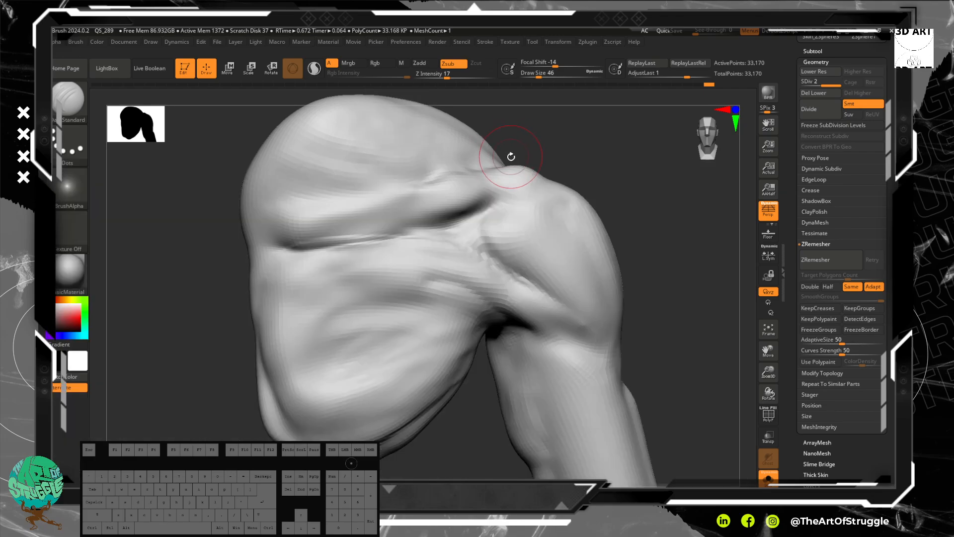
{"action": "key", "text": "b"}
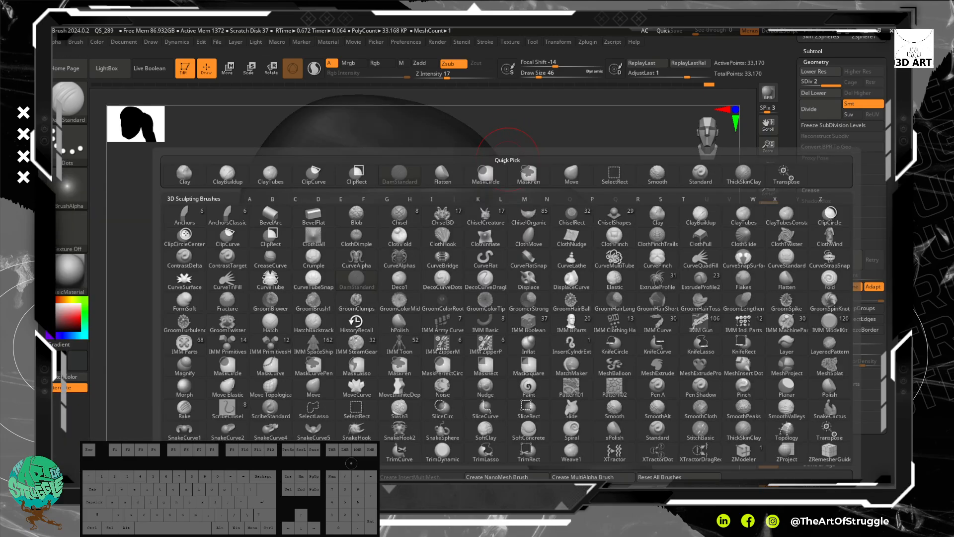
{"action": "key", "text": "c"}
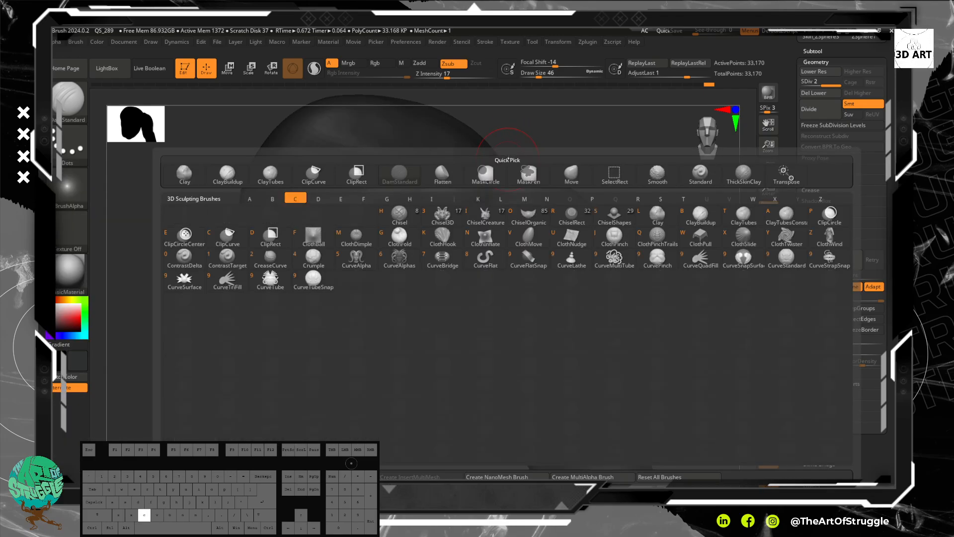
{"action": "left_click", "coordinate": [182, 304]}
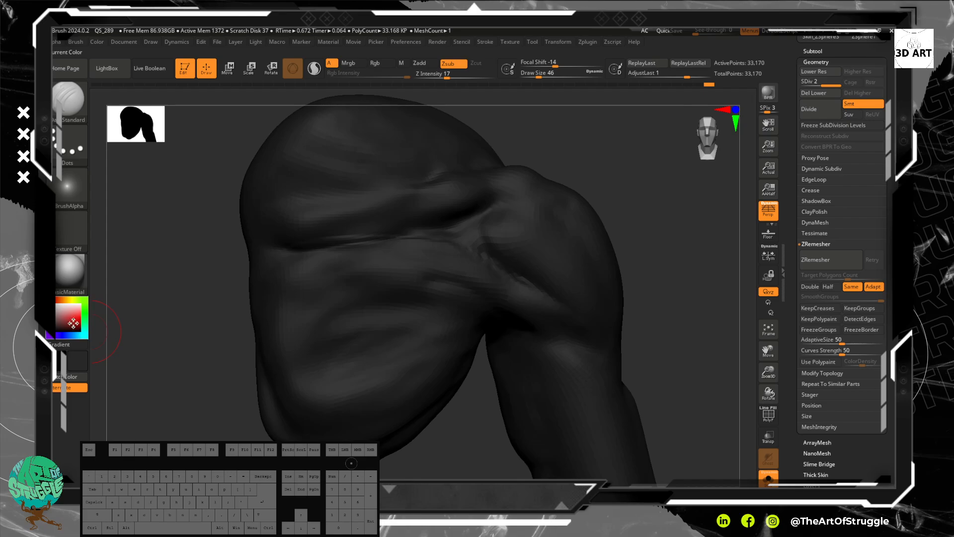
- Set the current colour back to white
{"action": "mouse_move", "coordinate": [84, 363]}
{"action": "left_click", "coordinate": [84, 335]}
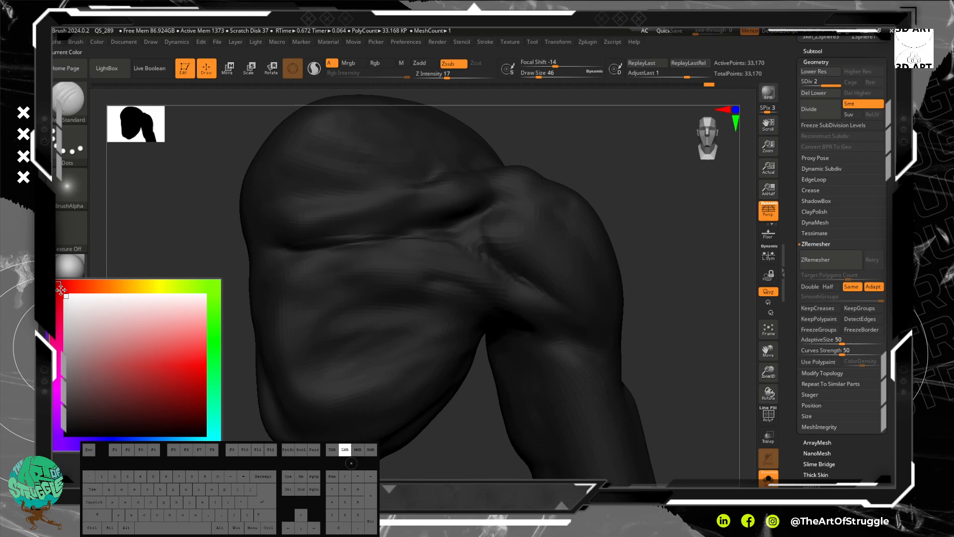
{"action": "left_click", "coordinate": [63, 294]}
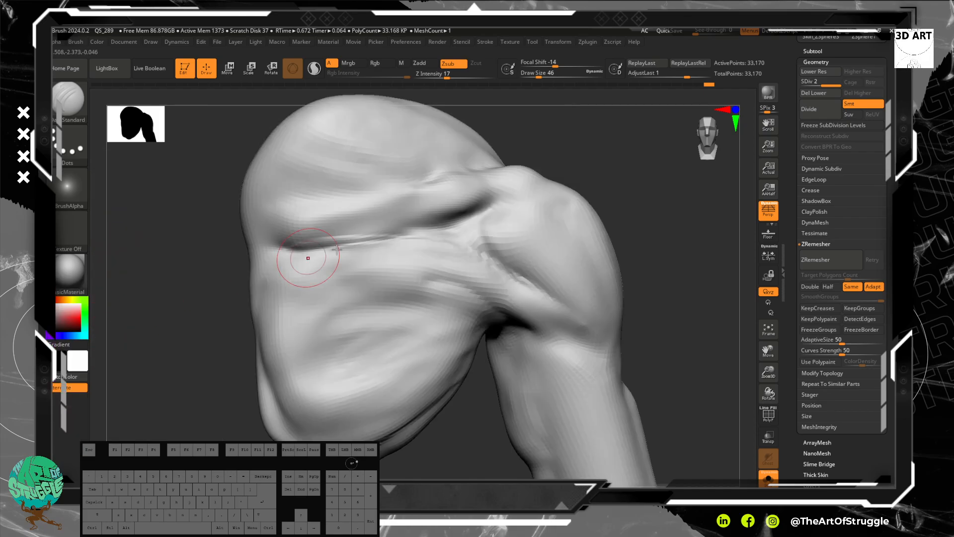
- Lay diagonal ClayBuildup fibres from the outer shoulder blade down across the rear deltoid at draw size 46 and Z Intensity 3
{"action": "left_click_drag", "start_coordinate": [671, 326], "coordinate": [548, 241], "text": "alt"}
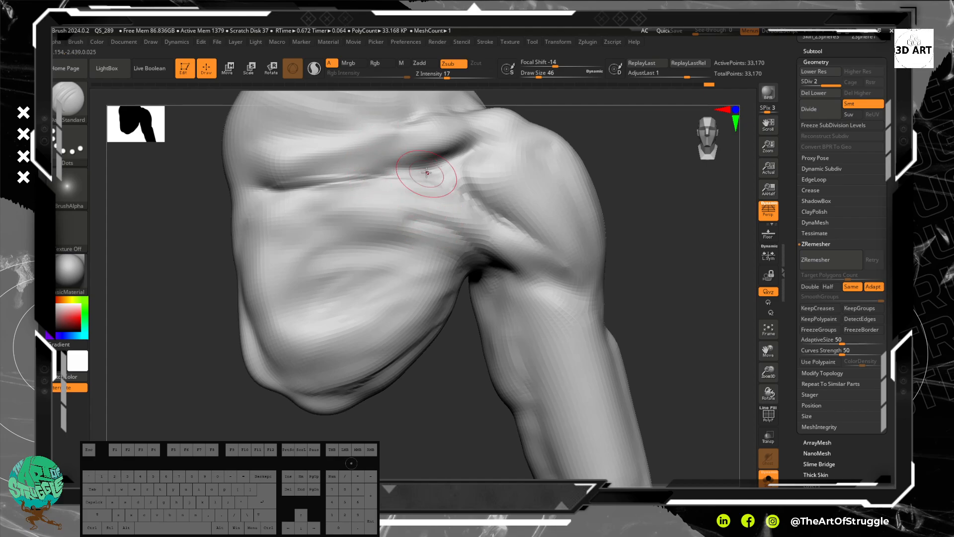
{"action": "key", "text": "b"}
{"action": "key", "text": "c"}
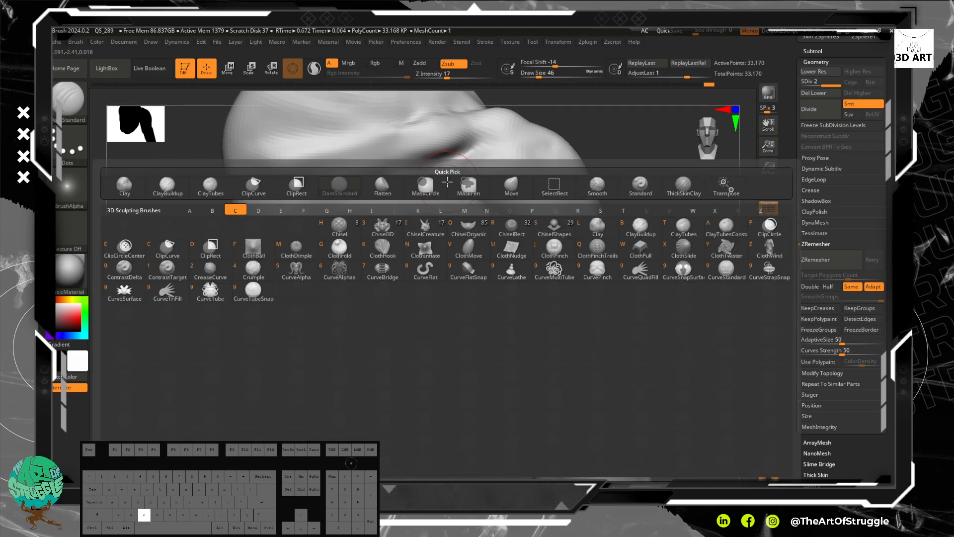
{"action": "key", "text": "b"}
{"action": "left_click_drag", "start_coordinate": [448, 187], "coordinate": [501, 222]}
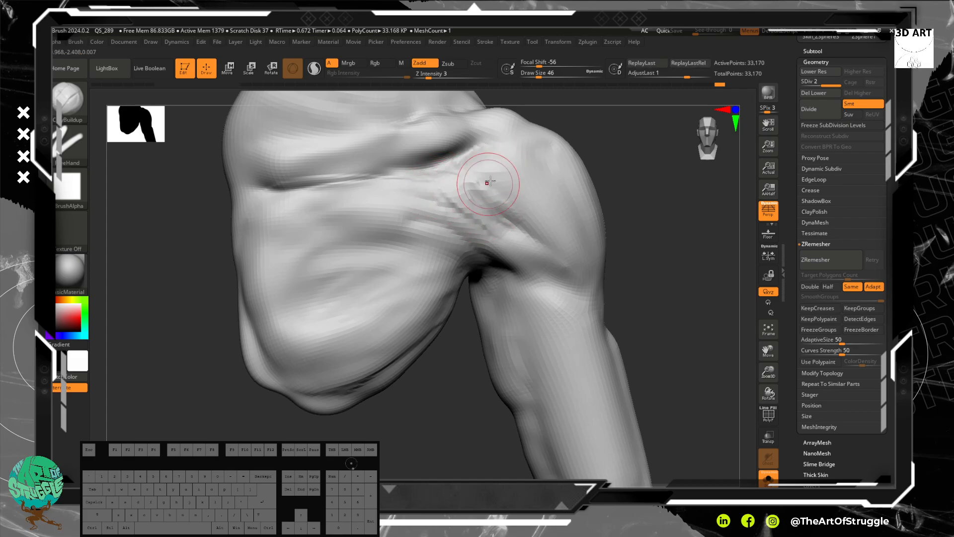
{"action": "mouse_move", "coordinate": [462, 155]}
{"action": "left_mouse_down"}
{"action": "mouse_move", "coordinate": [481, 172]}
{"action": "mouse_move", "coordinate": [529, 174]}
{"action": "mouse_move", "coordinate": [566, 228]}
{"action": "left_mouse_up"}
{"action": "left_click_drag", "start_coordinate": [502, 163], "coordinate": [557, 233]}
{"action": "left_click_drag", "start_coordinate": [518, 195], "coordinate": [557, 250]}
{"action": "left_click_drag", "start_coordinate": [558, 170], "coordinate": [574, 239]}
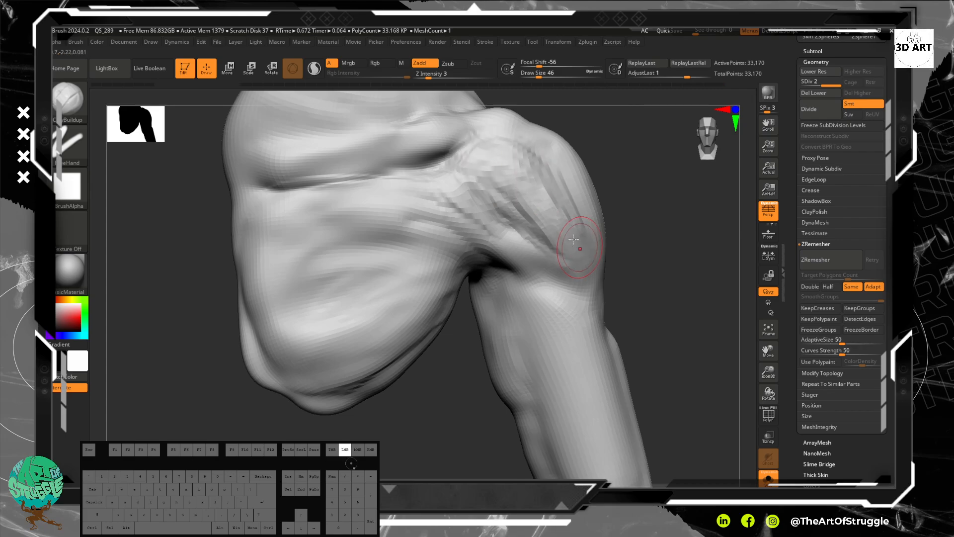
- Smooth the fibres on the rear deltoid and the middle of the shoulder blade
{"action": "mouse_move", "coordinate": [656, 209]}
{"action": "left_mouse_down"}
{"action": "mouse_move", "coordinate": [692, 220]}
{"action": "mouse_move", "coordinate": [639, 162]}
{"action": "mouse_move", "coordinate": [689, 178]}
{"action": "mouse_move", "coordinate": [672, 215]}
{"action": "mouse_move", "coordinate": [679, 196]}
{"action": "left_mouse_up"}
{"action": "left_click_drag", "start_coordinate": [507, 176], "coordinate": [526, 214], "text": "shift"}
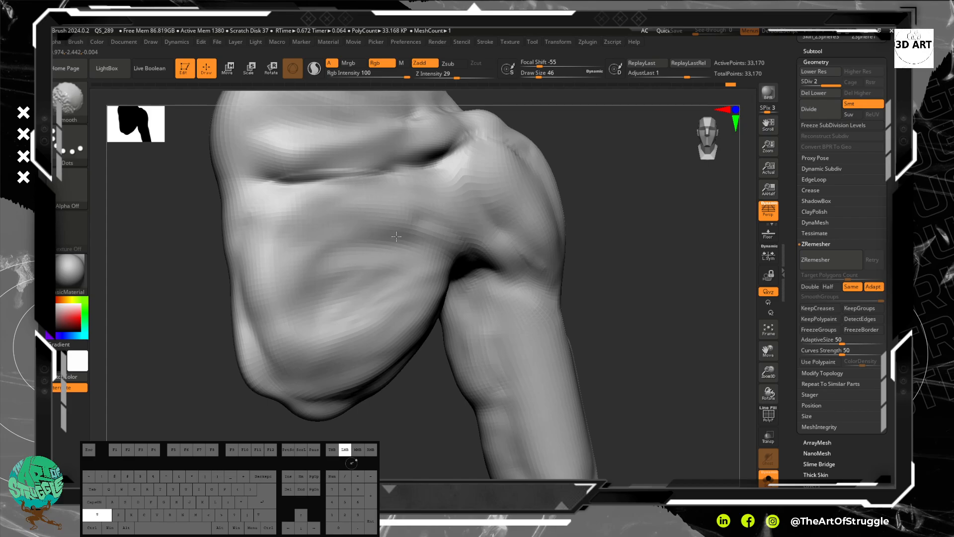
{"action": "left_click_drag", "start_coordinate": [350, 265], "coordinate": [373, 252], "text": "shift"}
- Even out the upper and middle shoulder blade with the Flatten brush at draw size 46 and Z Intensity 11
{"action": "key", "text": "b"}
{"action": "key", "text": "f"}
{"action": "key", "text": "s"}
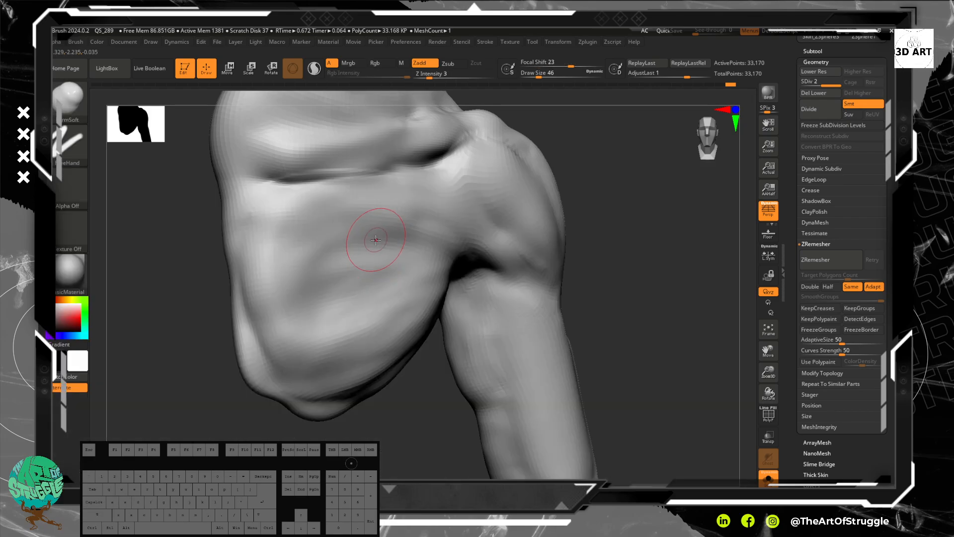
{"action": "key", "text": "b"}
{"action": "key", "text": "f"}
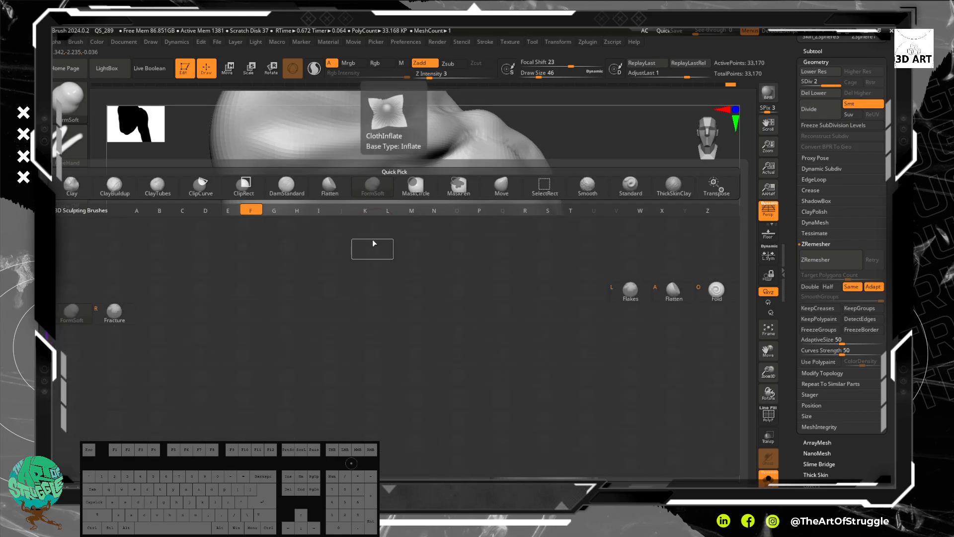
{"action": "key", "text": "l"}
{"action": "mouse_move", "coordinate": [362, 221]}
{"action": "left_mouse_down"}
{"action": "mouse_move", "coordinate": [306, 228]}
{"action": "mouse_move", "coordinate": [291, 254]}
{"action": "left_mouse_up"}
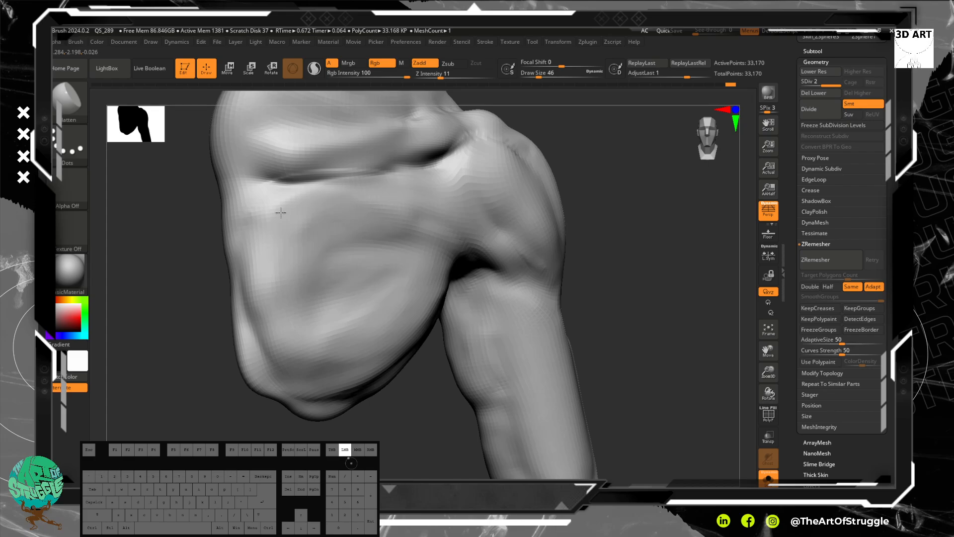
{"action": "mouse_move", "coordinate": [281, 213]}
{"action": "left_mouse_down"}
{"action": "mouse_move", "coordinate": [304, 173]}
{"action": "mouse_move", "coordinate": [293, 155]}
{"action": "mouse_move", "coordinate": [428, 130]}
{"action": "mouse_move", "coordinate": [374, 151]}
{"action": "mouse_move", "coordinate": [472, 159]}
{"action": "mouse_move", "coordinate": [490, 213]}
{"action": "left_mouse_up"}
- Flatten the muscle planes around the forearm from below the elbow down to the wrist end
{"action": "mouse_move", "coordinate": [586, 239]}
{"action": "left_mouse_down"}
{"action": "mouse_move", "coordinate": [645, 263]}
{"action": "mouse_move", "coordinate": [624, 266]}
{"action": "mouse_move", "coordinate": [673, 311]}
{"action": "mouse_move", "coordinate": [613, 192]}
{"action": "mouse_move", "coordinate": [599, 276]}
{"action": "mouse_move", "coordinate": [660, 275]}
{"action": "mouse_move", "coordinate": [567, 307]}
{"action": "mouse_move", "coordinate": [570, 287]}
{"action": "mouse_move", "coordinate": [617, 296]}
{"action": "mouse_move", "coordinate": [568, 292]}
{"action": "mouse_move", "coordinate": [615, 304]}
{"action": "mouse_move", "coordinate": [538, 297]}
{"action": "mouse_move", "coordinate": [524, 232]}
{"action": "mouse_move", "coordinate": [569, 347]}
{"action": "mouse_move", "coordinate": [477, 356]}
{"action": "mouse_move", "coordinate": [513, 324]}
{"action": "mouse_move", "coordinate": [446, 366]}
{"action": "left_mouse_up"}
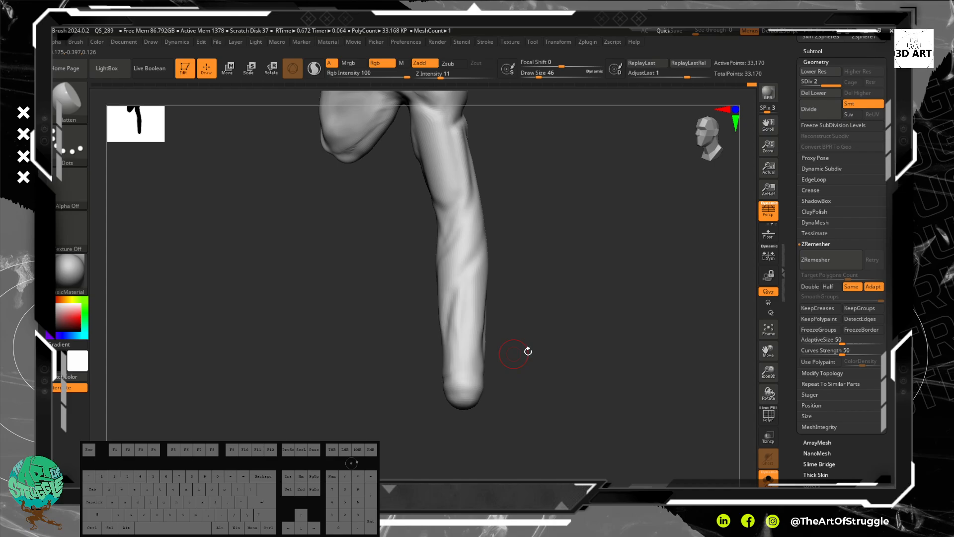
{"action": "left_click_drag", "start_coordinate": [513, 353], "coordinate": [485, 343]}
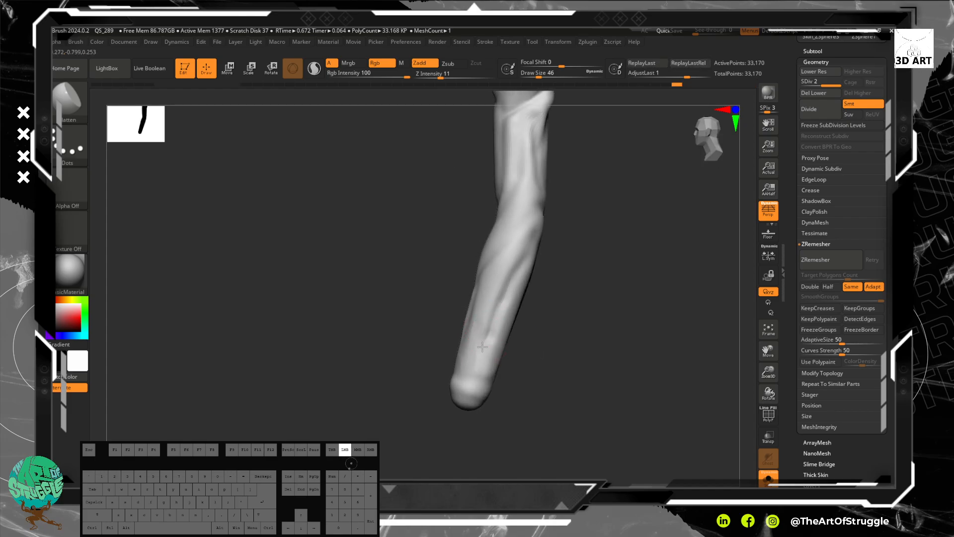
{"action": "mouse_move", "coordinate": [500, 351]}
{"action": "left_mouse_down"}
{"action": "mouse_move", "coordinate": [495, 336]}
{"action": "mouse_move", "coordinate": [547, 330]}
{"action": "mouse_move", "coordinate": [542, 285]}
{"action": "left_mouse_up"}
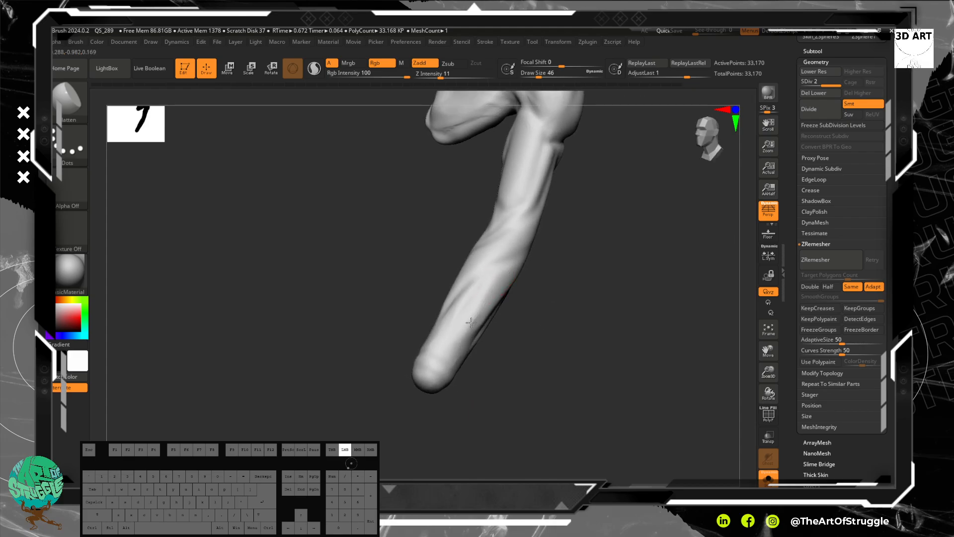
{"action": "left_click_drag", "start_coordinate": [471, 323], "coordinate": [454, 350]}
{"action": "left_click_drag", "start_coordinate": [498, 288], "coordinate": [484, 271]}
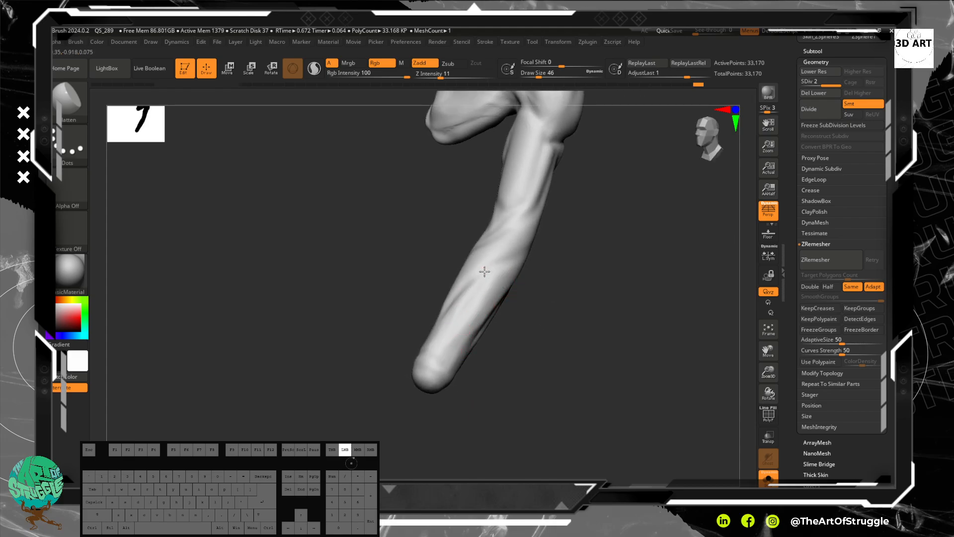
{"action": "left_click_drag", "start_coordinate": [567, 290], "coordinate": [454, 305]}
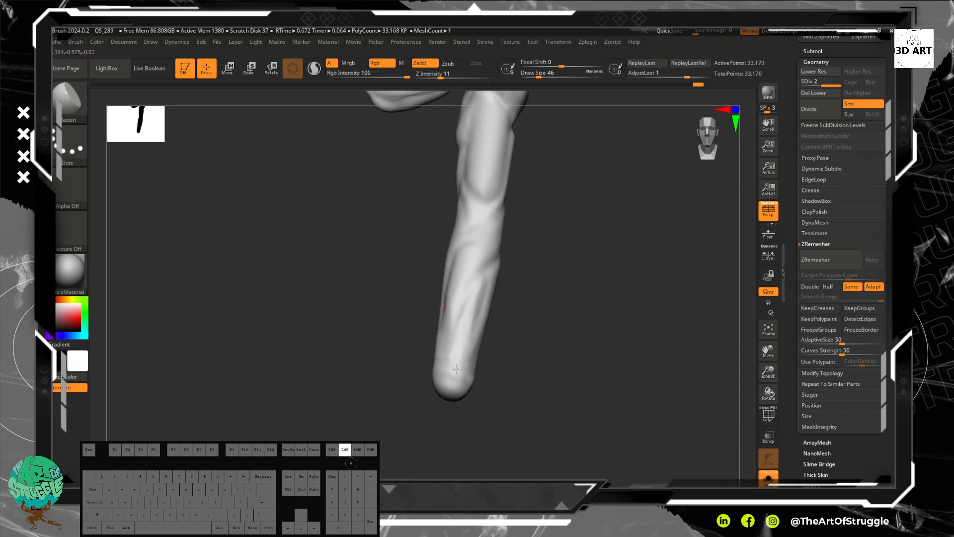
{"action": "mouse_move", "coordinate": [520, 334]}
{"action": "left_mouse_down"}
{"action": "mouse_move", "coordinate": [439, 276]}
{"action": "mouse_move", "coordinate": [458, 356]}
{"action": "left_mouse_up"}
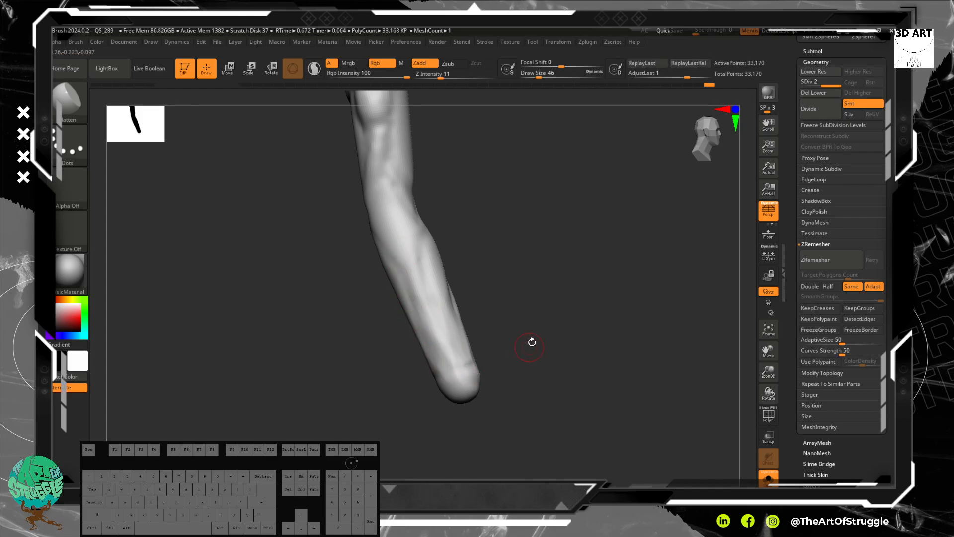
{"action": "mouse_move", "coordinate": [532, 342]}
{"action": "left_mouse_down"}
{"action": "mouse_move", "coordinate": [556, 335]}
{"action": "mouse_move", "coordinate": [547, 334]}
{"action": "left_mouse_up"}
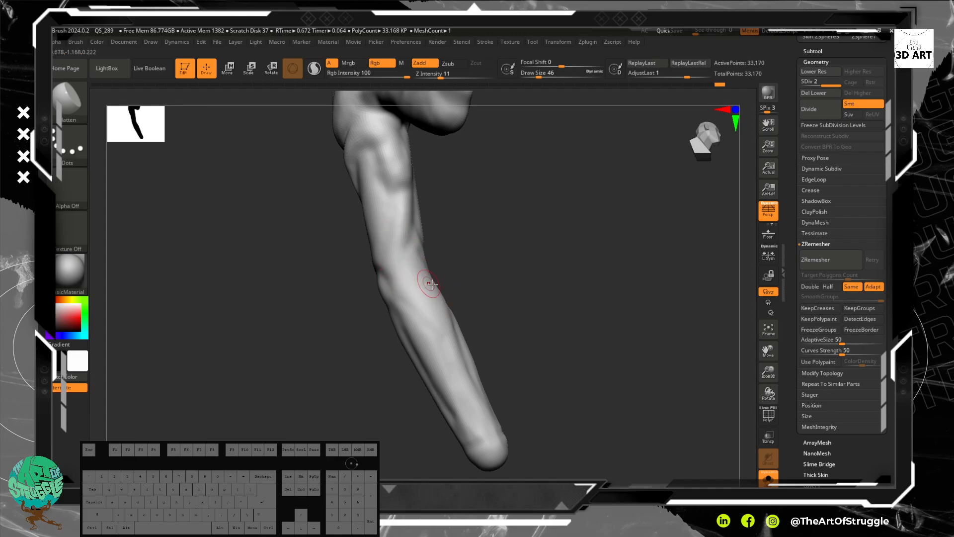
- Carve muscle separations along the forearm below the elbow with DamStandard at Z Intensity 7
{"action": "key", "text": "b"}
{"action": "key", "text": "d"}
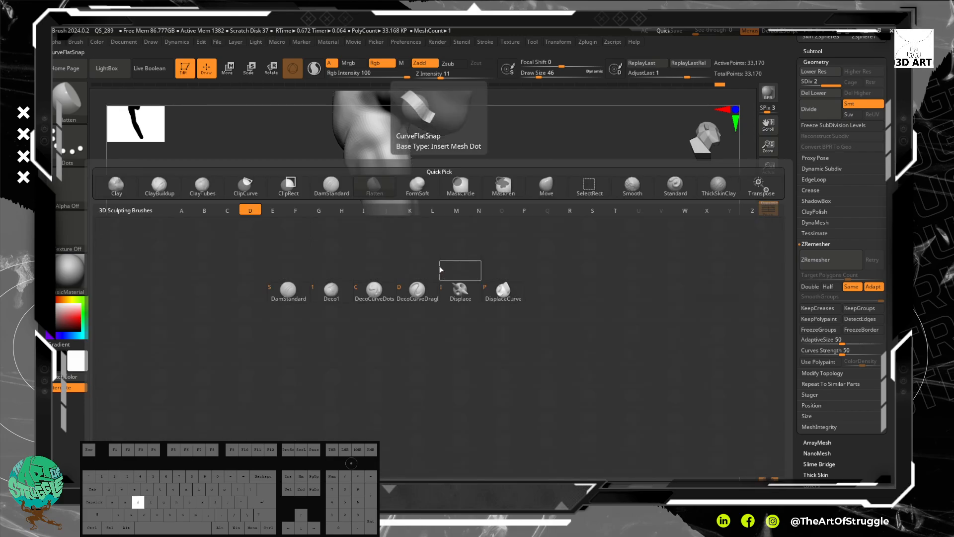
{"action": "key", "text": "s"}
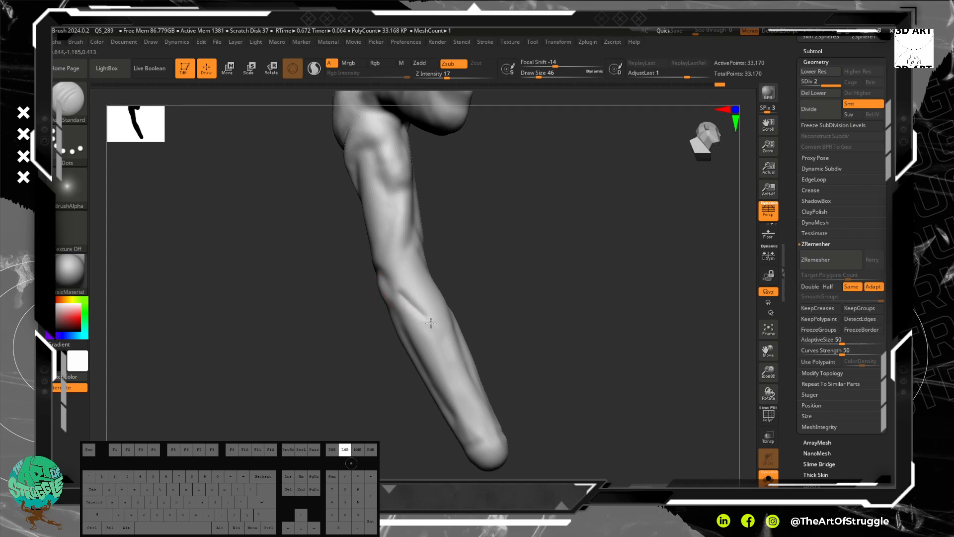
{"action": "left_click_drag", "start_coordinate": [445, 79], "coordinate": [436, 79]}
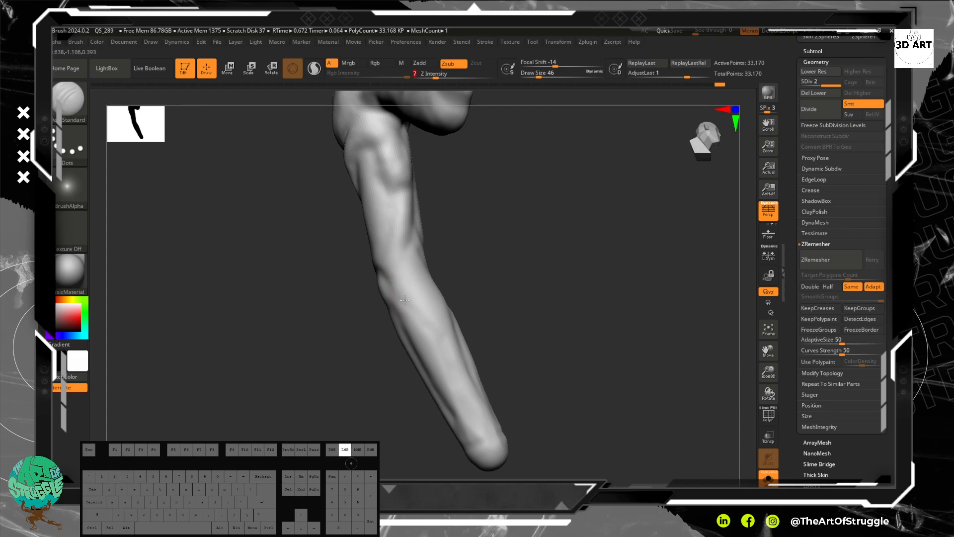
{"action": "mouse_move", "coordinate": [500, 326]}
{"action": "left_mouse_down"}
{"action": "mouse_move", "coordinate": [495, 341]}
{"action": "mouse_move", "coordinate": [448, 302]}
{"action": "left_mouse_up"}
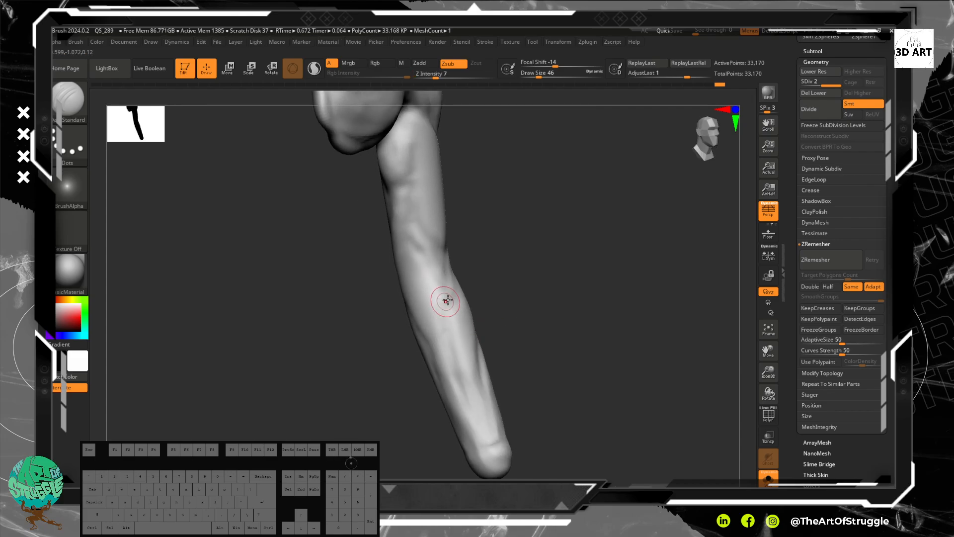
{"action": "left_click_drag", "start_coordinate": [544, 330], "coordinate": [569, 279]}
{"action": "left_click_drag", "start_coordinate": [466, 358], "coordinate": [475, 380]}
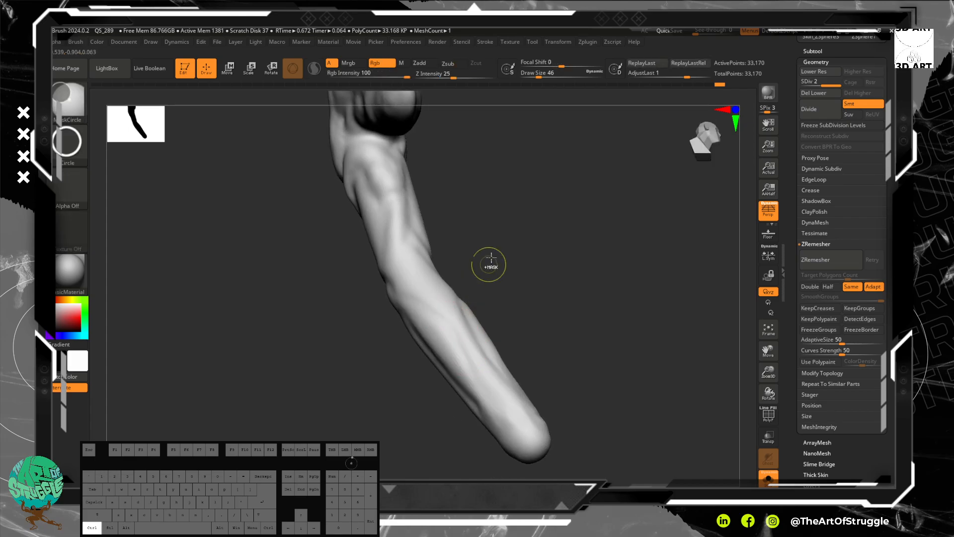
- Deepen the muscle separations along the upper arm with DamStandard at Z Intensity 14
{"action": "mouse_move", "coordinate": [533, 214]}
{"action": "left_mouse_down", "text": "alt"}
{"action": "mouse_move", "coordinate": [530, 291]}
{"action": "mouse_move", "coordinate": [495, 313]}
{"action": "mouse_move", "coordinate": [557, 253]}
{"action": "mouse_move", "coordinate": [458, 219]}
{"action": "left_mouse_up", "text": "alt"}
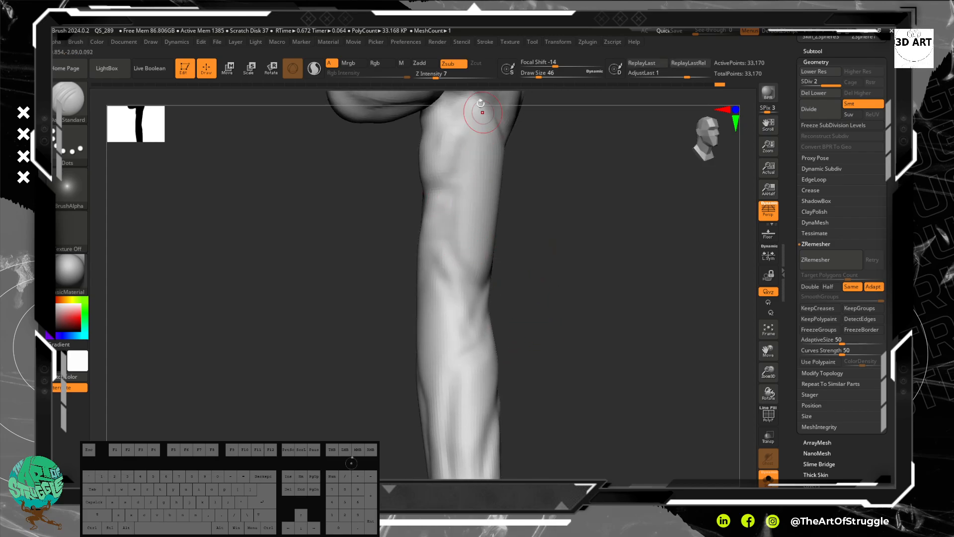
{"action": "left_click", "coordinate": [444, 78]}
{"action": "left_click_drag", "start_coordinate": [456, 153], "coordinate": [459, 142]}
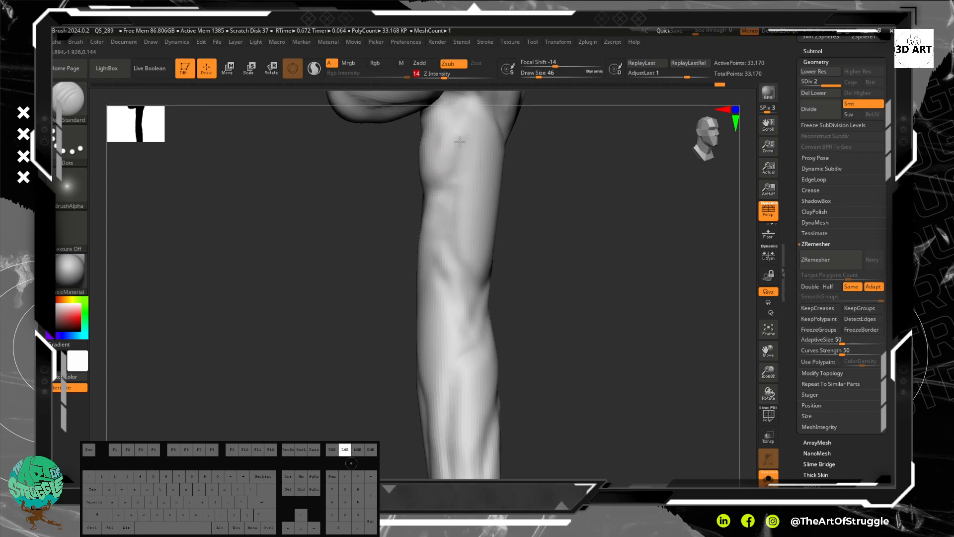
{"action": "mouse_move", "coordinate": [522, 296]}
{"action": "left_mouse_down"}
{"action": "mouse_move", "coordinate": [530, 174]}
{"action": "mouse_move", "coordinate": [490, 272]}
{"action": "left_mouse_up"}
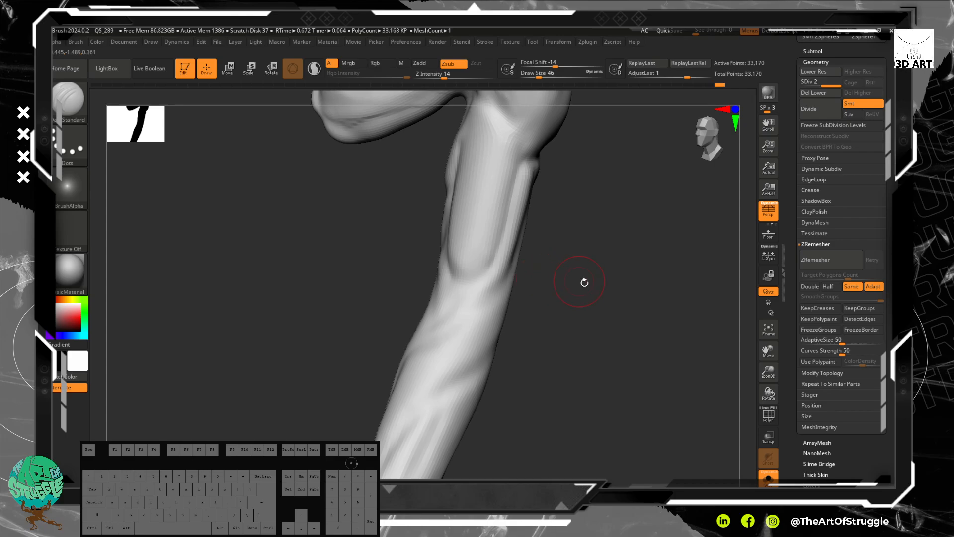
{"action": "mouse_move", "coordinate": [584, 281]}
{"action": "left_mouse_down", "text": "alt"}
{"action": "mouse_move", "coordinate": [608, 263]}
{"action": "mouse_move", "coordinate": [619, 278]}
{"action": "mouse_move", "coordinate": [613, 272]}
{"action": "left_mouse_up", "text": "alt"}
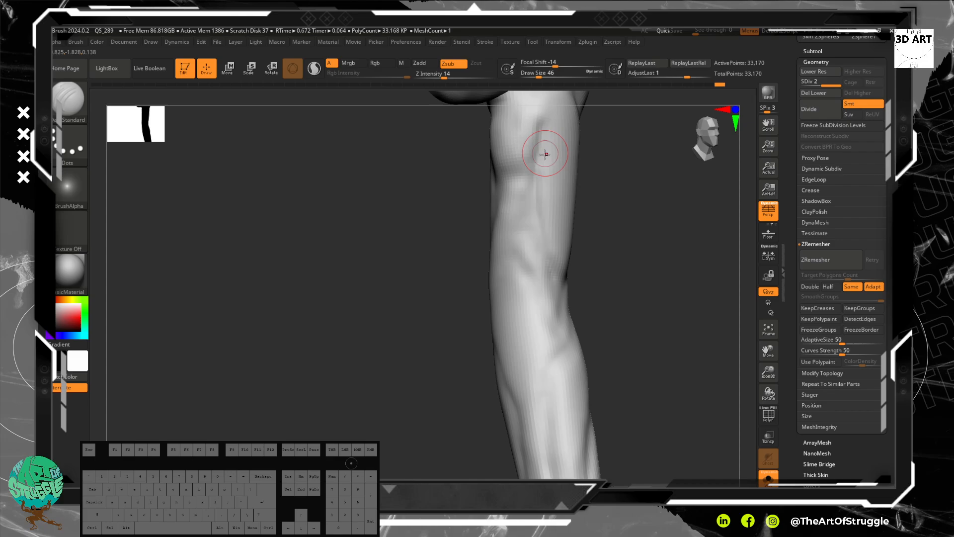
- Try to carve a short groove down the side of the upper arm, and undo the last stroke
{"action": "mouse_move", "coordinate": [517, 118]}
{"action": "left_mouse_down"}
{"action": "mouse_move", "coordinate": [513, 164]}
{"action": "mouse_move", "coordinate": [515, 153]}
{"action": "mouse_move", "coordinate": [522, 170]}
{"action": "left_mouse_up"}
{"action": "left_click_drag", "start_coordinate": [678, 196], "coordinate": [633, 154]}
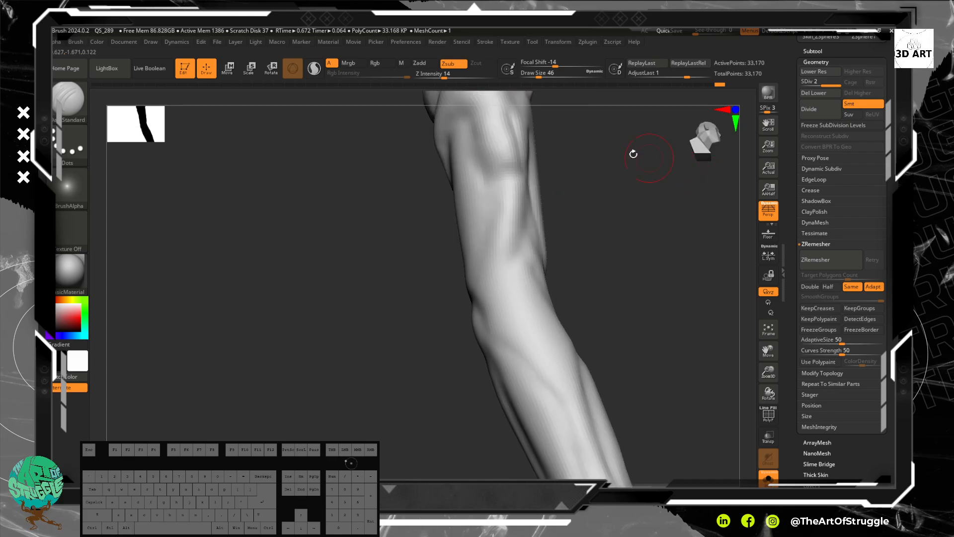
{"action": "left_click_drag", "start_coordinate": [637, 208], "coordinate": [609, 204]}
{"action": "key", "text": "ctrl+z"}
{"action": "left_click_drag", "start_coordinate": [660, 230], "coordinate": [719, 220]}
{"action": "mouse_move", "coordinate": [605, 196]}
{"action": "left_mouse_down"}
{"action": "mouse_move", "coordinate": [686, 245]}
{"action": "mouse_move", "coordinate": [660, 266]}
{"action": "mouse_move", "coordinate": [666, 239]}
{"action": "mouse_move", "coordinate": [628, 215]}
{"action": "left_mouse_up"}
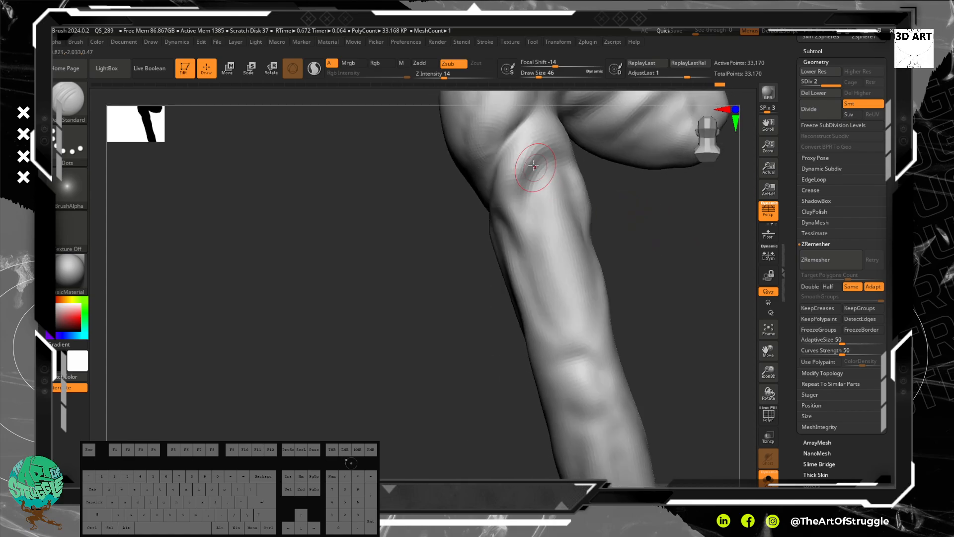
- Carve the muscle separations below the deltoid and along the side of the upper arm with DamStandard at Z Intensity 14, softening the rough groove
{"action": "mouse_move", "coordinate": [530, 128]}
{"action": "left_mouse_down"}
{"action": "mouse_move", "coordinate": [519, 159]}
{"action": "mouse_move", "coordinate": [554, 319]}
{"action": "left_mouse_up"}
{"action": "key", "text": "ctrl+z"}
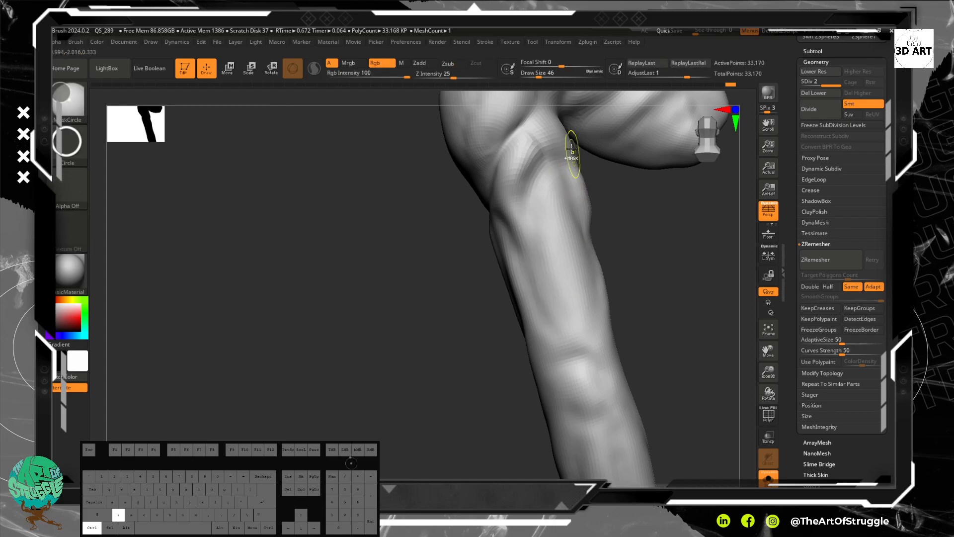
{"action": "left_click_drag", "start_coordinate": [664, 233], "coordinate": [651, 243], "text": "shift"}
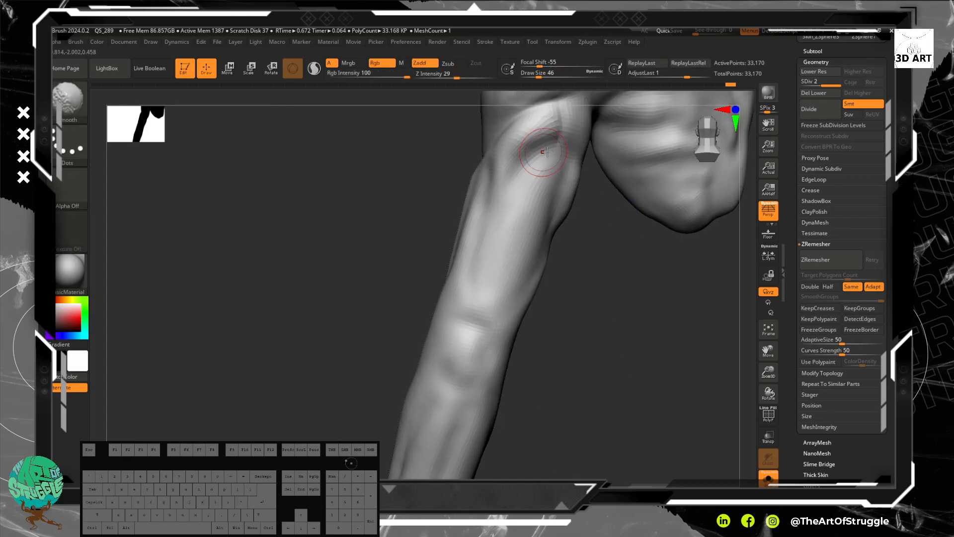
{"action": "left_click_drag", "start_coordinate": [558, 177], "coordinate": [560, 190]}
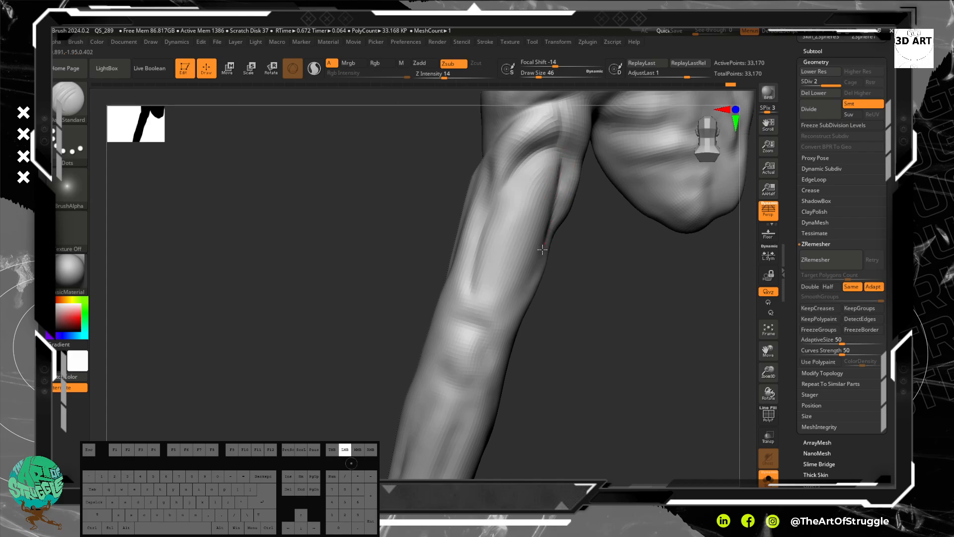
{"action": "left_click_drag", "start_coordinate": [536, 271], "coordinate": [530, 288]}
{"action": "left_click_drag", "start_coordinate": [625, 284], "coordinate": [551, 160]}
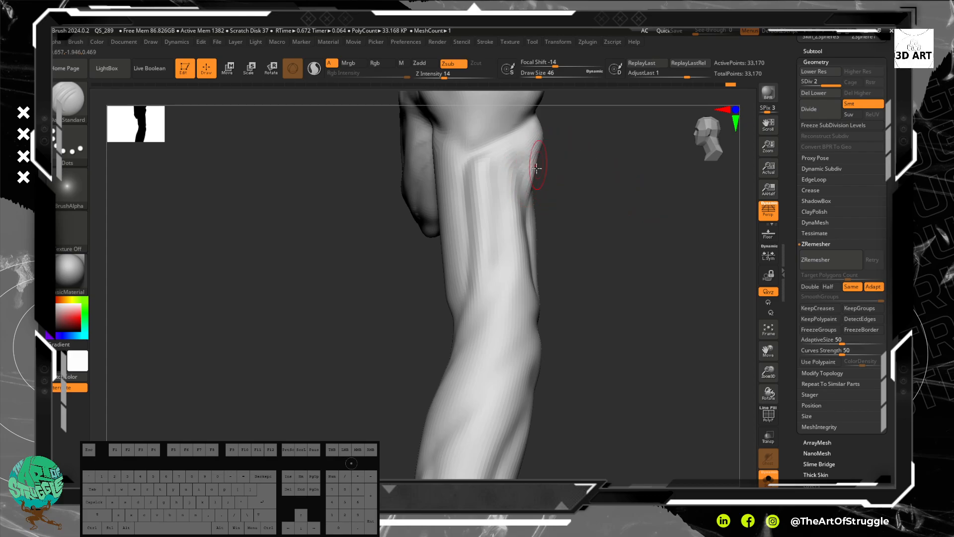
{"action": "left_click_drag", "start_coordinate": [575, 255], "coordinate": [534, 228]}
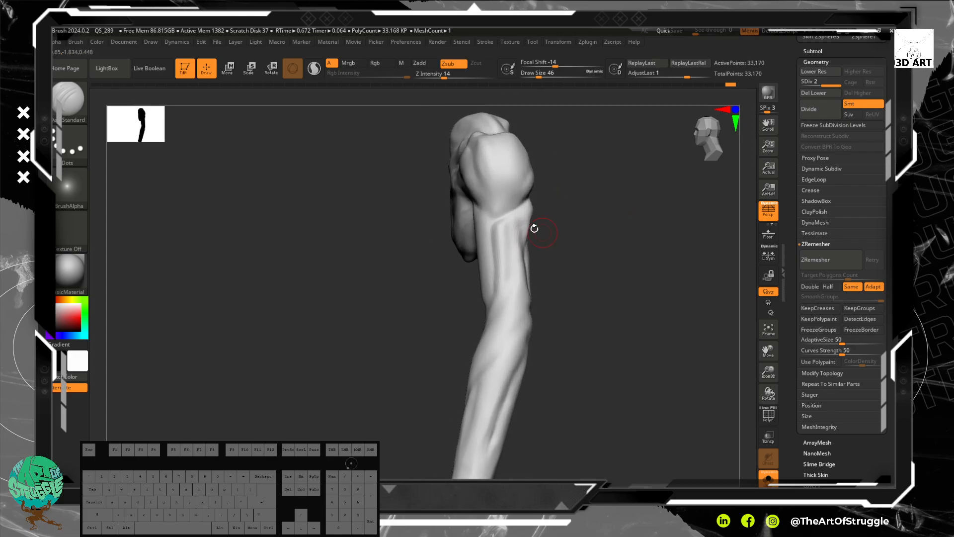
- Build up the muscle strip along the outer upper arm with ClayBuildup at Z Intensity 3 and smooth its surface
{"action": "key", "text": "b"}
{"action": "key", "text": "c"}
{"action": "key", "text": "b"}
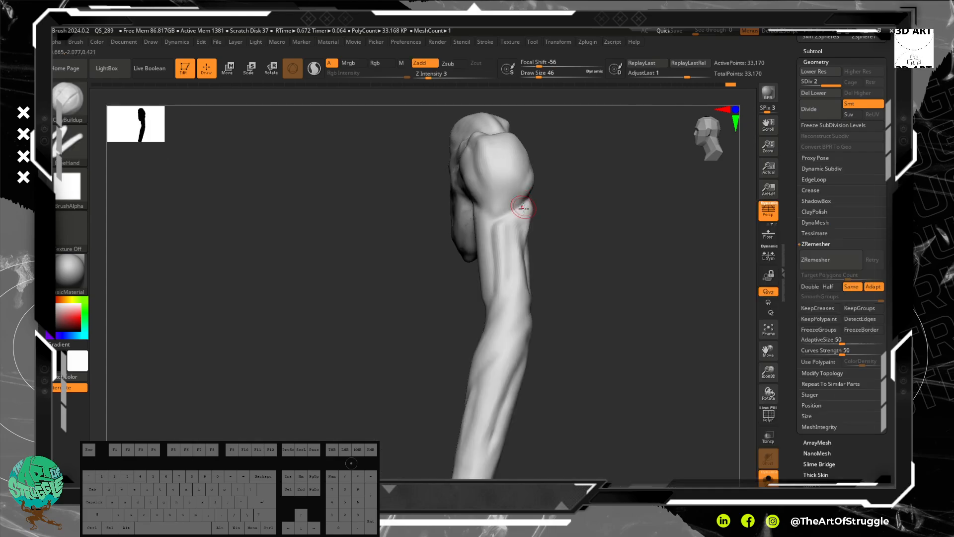
{"action": "left_click_drag", "start_coordinate": [527, 211], "coordinate": [528, 217], "text": "shift"}
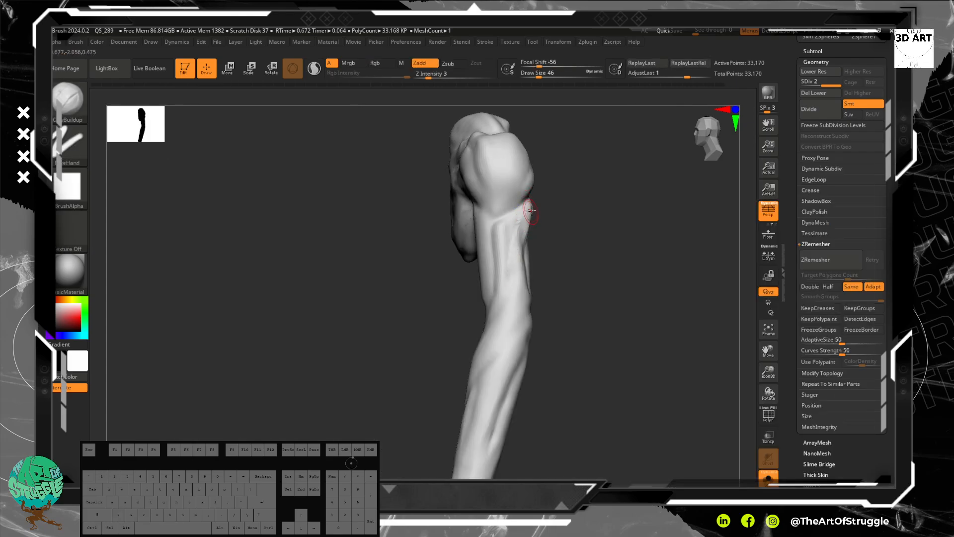
{"action": "left_click_drag", "start_coordinate": [521, 280], "coordinate": [521, 269], "text": "shift"}
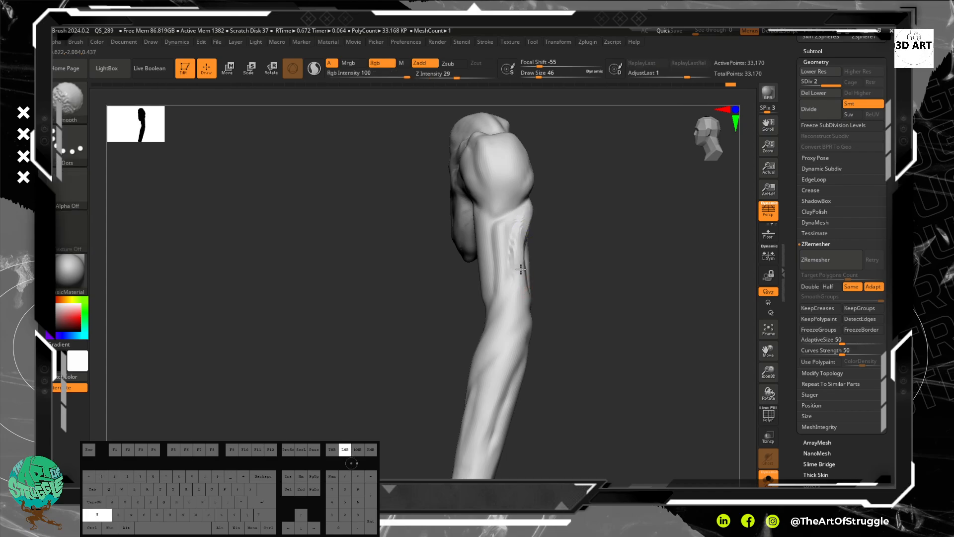
{"action": "mouse_move", "coordinate": [596, 234]}
{"action": "left_mouse_down"}
{"action": "mouse_move", "coordinate": [552, 234]}
{"action": "mouse_move", "coordinate": [577, 237]}
{"action": "left_mouse_up"}
{"action": "key", "text": "ctrl"}
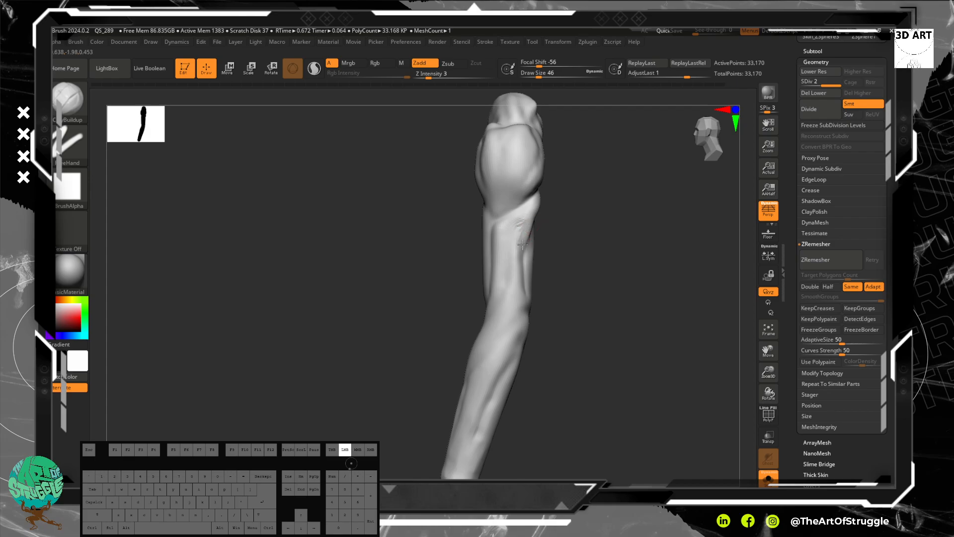
{"action": "key", "text": "shift"}
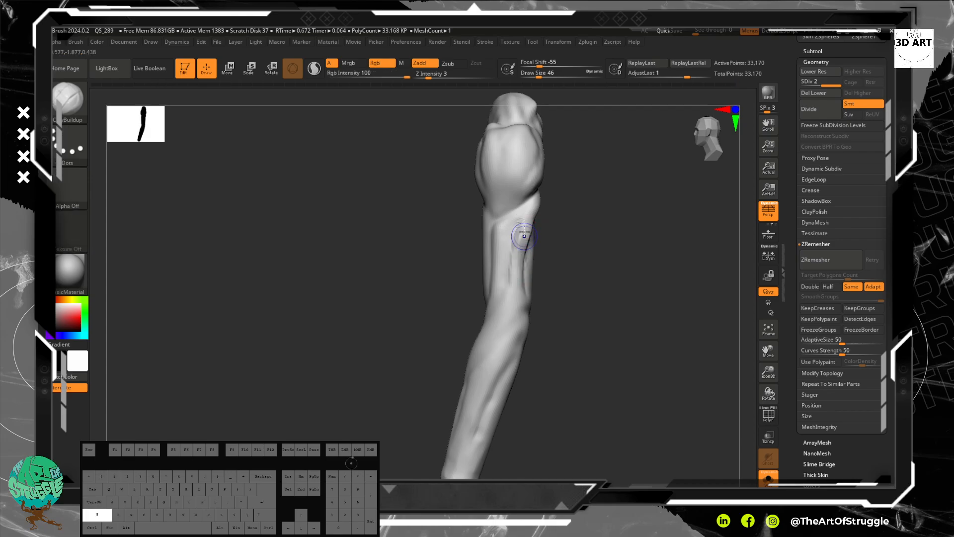
{"action": "mouse_move", "coordinate": [610, 250]}
{"action": "left_mouse_down"}
{"action": "mouse_move", "coordinate": [558, 259]}
{"action": "mouse_move", "coordinate": [634, 241]}
{"action": "mouse_move", "coordinate": [596, 244]}
{"action": "mouse_move", "coordinate": [601, 213]}
{"action": "left_mouse_up"}
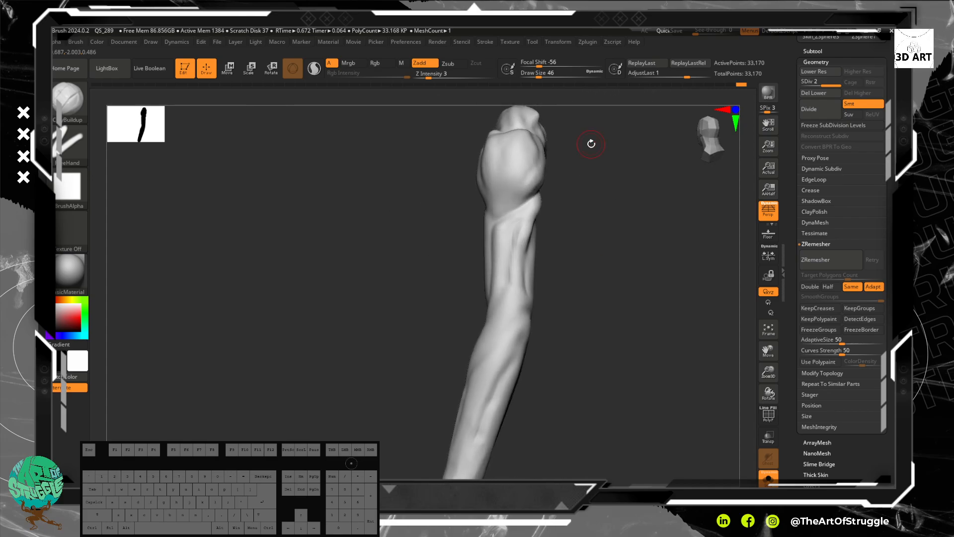
- Add long clay strokes down the outer upper arm below the deltoid with ClayBuildup at Draw Size 34
{"action": "left_click_drag", "start_coordinate": [576, 281], "coordinate": [521, 216]}
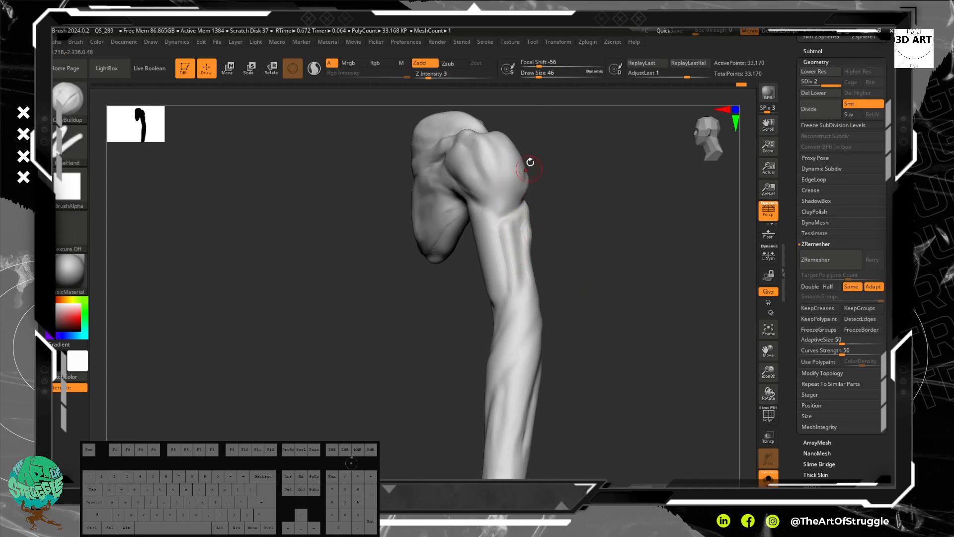
{"action": "mouse_move", "coordinate": [568, 219]}
{"action": "left_mouse_down", "text": "alt"}
{"action": "mouse_move", "coordinate": [575, 209]}
{"action": "mouse_move", "coordinate": [528, 229]}
{"action": "mouse_move", "coordinate": [518, 251]}
{"action": "left_mouse_up", "text": "alt"}
{"action": "mouse_move", "coordinate": [530, 214]}
{"action": "left_mouse_down"}
{"action": "mouse_move", "coordinate": [520, 248]}
{"action": "mouse_move", "coordinate": [524, 284]}
{"action": "left_mouse_up"}
{"action": "left_click_drag", "start_coordinate": [523, 219], "coordinate": [511, 315]}
{"action": "left_click_drag", "start_coordinate": [493, 234], "coordinate": [498, 324]}
{"action": "left_click_drag", "start_coordinate": [518, 202], "coordinate": [500, 301]}
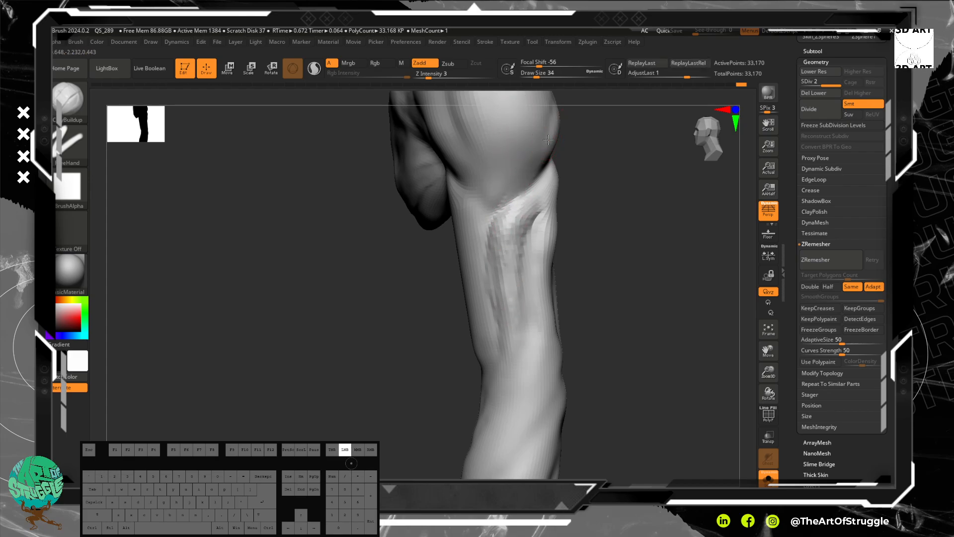
- Build up the deltoid's lower diagonal edge and lay muscle fibre strokes converging down its outer and rear surface
{"action": "left_click_drag", "start_coordinate": [547, 140], "coordinate": [480, 213]}
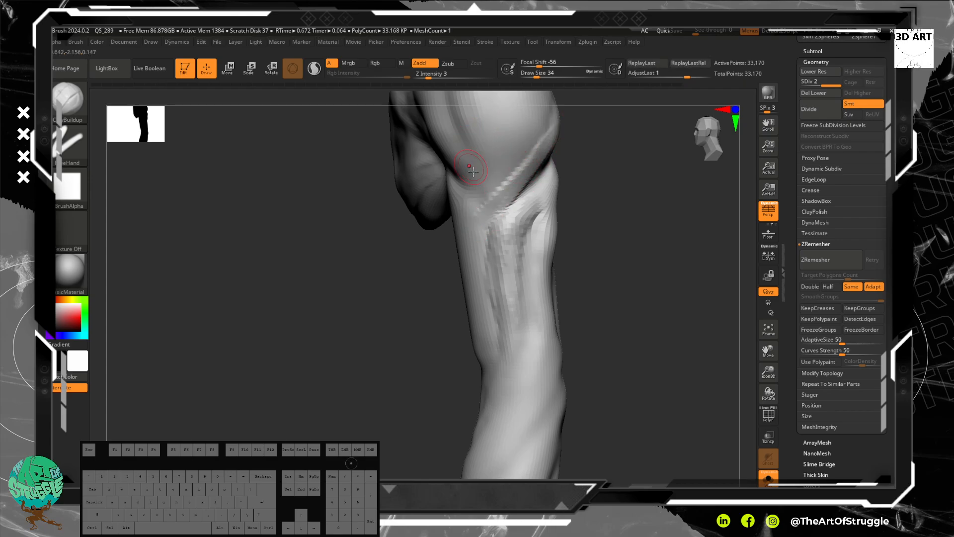
{"action": "mouse_move", "coordinate": [571, 199]}
{"action": "left_mouse_down", "text": "alt"}
{"action": "mouse_move", "coordinate": [561, 272]}
{"action": "mouse_move", "coordinate": [504, 174]}
{"action": "mouse_move", "coordinate": [490, 246]}
{"action": "left_mouse_up", "text": "alt"}
{"action": "left_click_drag", "start_coordinate": [494, 160], "coordinate": [493, 272]}
{"action": "left_click_drag", "start_coordinate": [459, 172], "coordinate": [474, 253]}
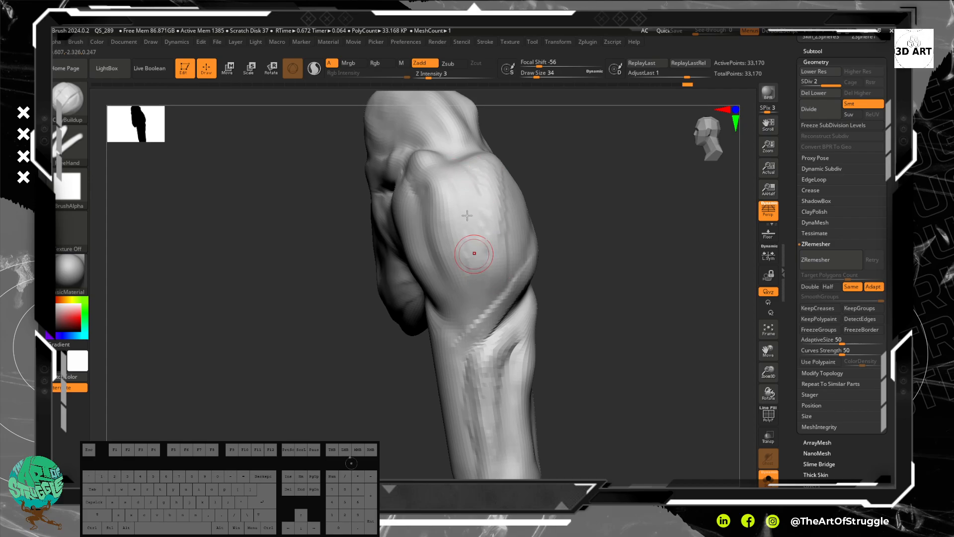
{"action": "left_click_drag", "start_coordinate": [405, 184], "coordinate": [450, 301]}
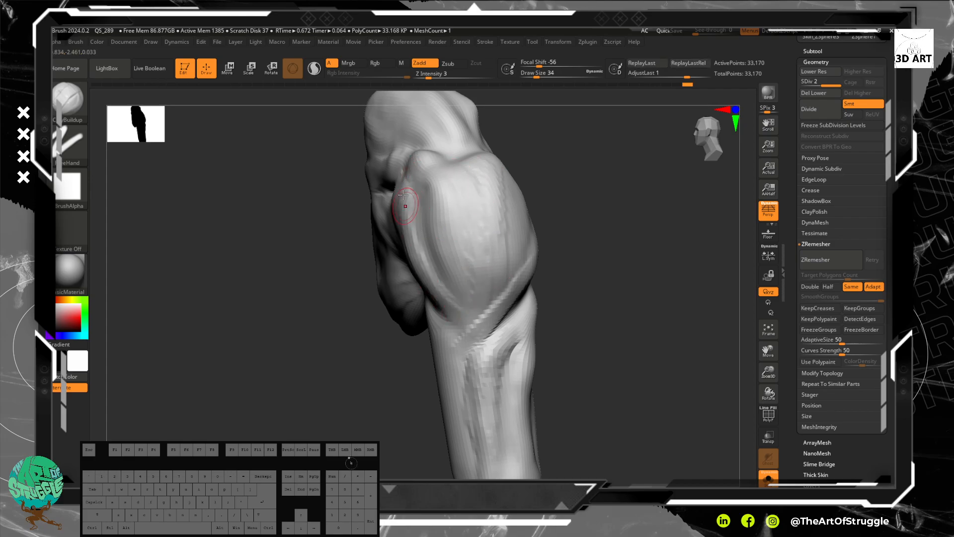
{"action": "left_click_drag", "start_coordinate": [404, 211], "coordinate": [454, 294]}
{"action": "mouse_move", "coordinate": [422, 195]}
{"action": "left_mouse_down"}
{"action": "mouse_move", "coordinate": [461, 298]}
{"action": "mouse_move", "coordinate": [461, 268]}
{"action": "mouse_move", "coordinate": [480, 282]}
{"action": "left_mouse_up"}
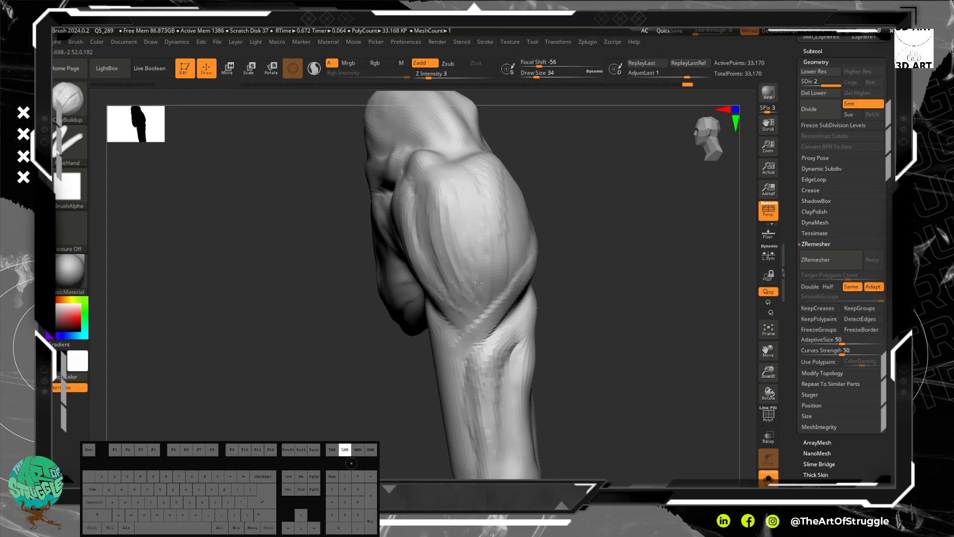
{"action": "left_click_drag", "start_coordinate": [484, 195], "coordinate": [494, 272]}
- Add fibre strokes over the front and side of the deltoid down to its pointed insertion, then undo the last action
{"action": "mouse_move", "coordinate": [587, 259]}
{"action": "left_mouse_down"}
{"action": "mouse_move", "coordinate": [579, 283]}
{"action": "mouse_move", "coordinate": [587, 294]}
{"action": "left_mouse_up"}
{"action": "left_click_drag", "start_coordinate": [511, 158], "coordinate": [512, 219]}
{"action": "left_click_drag", "start_coordinate": [483, 147], "coordinate": [497, 253]}
{"action": "left_click_drag", "start_coordinate": [538, 161], "coordinate": [531, 259]}
{"action": "left_click_drag", "start_coordinate": [532, 171], "coordinate": [531, 266]}
{"action": "mouse_move", "coordinate": [551, 173]}
{"action": "left_mouse_down"}
{"action": "mouse_move", "coordinate": [552, 206]}
{"action": "mouse_move", "coordinate": [535, 261]}
{"action": "left_mouse_up"}
{"action": "left_click_drag", "start_coordinate": [546, 196], "coordinate": [496, 315]}
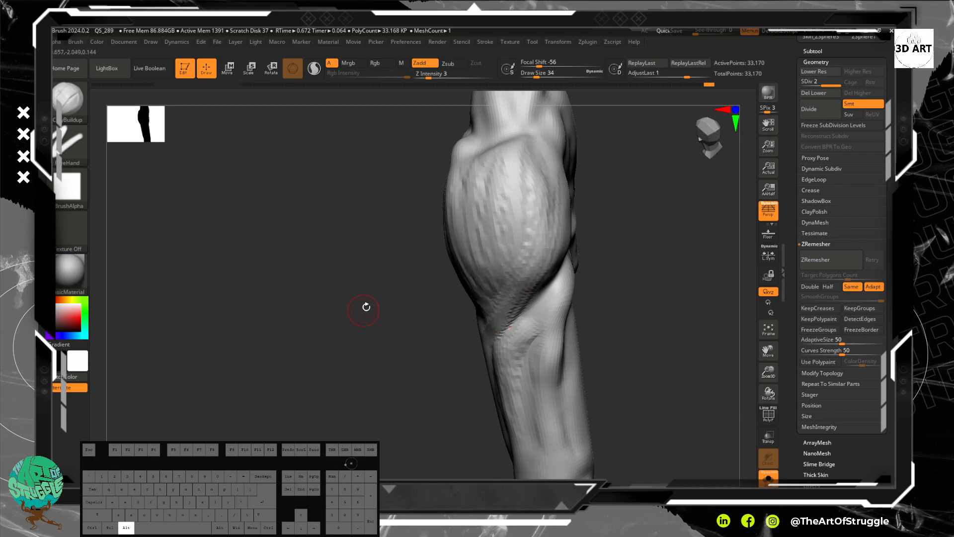
{"action": "left_click_drag", "start_coordinate": [363, 344], "coordinate": [330, 228], "text": "alt"}
{"action": "left_click_drag", "start_coordinate": [351, 269], "coordinate": [396, 271], "text": "shift"}
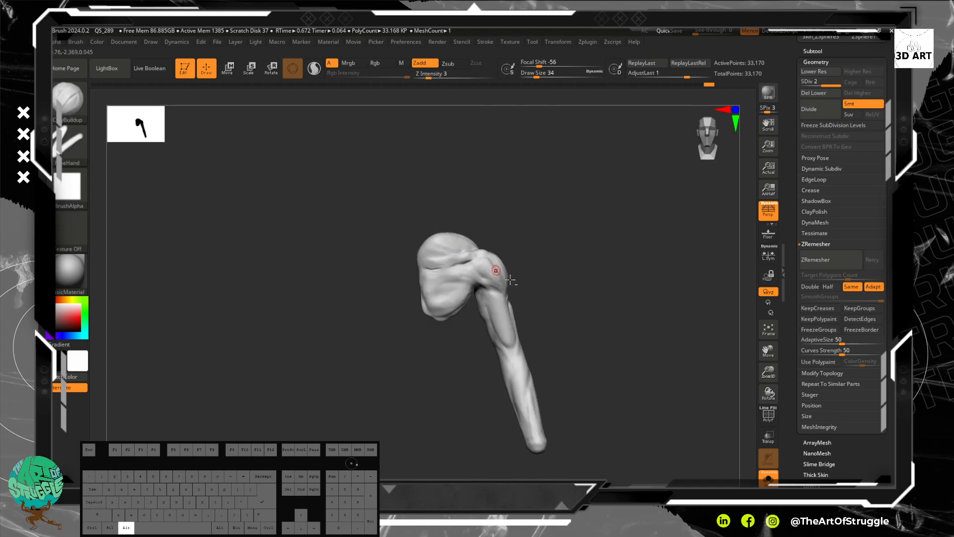
{"action": "left_click_drag", "start_coordinate": [571, 328], "coordinate": [538, 348], "text": "alt"}
{"action": "mouse_move", "coordinate": [531, 249]}
{"action": "left_mouse_down", "text": "alt"}
{"action": "mouse_move", "coordinate": [581, 324]}
{"action": "mouse_move", "coordinate": [548, 352]}
{"action": "mouse_move", "coordinate": [589, 348]}
{"action": "mouse_move", "coordinate": [556, 259]}
{"action": "left_mouse_up", "text": "alt"}
{"action": "key", "text": "ctrl+z"}
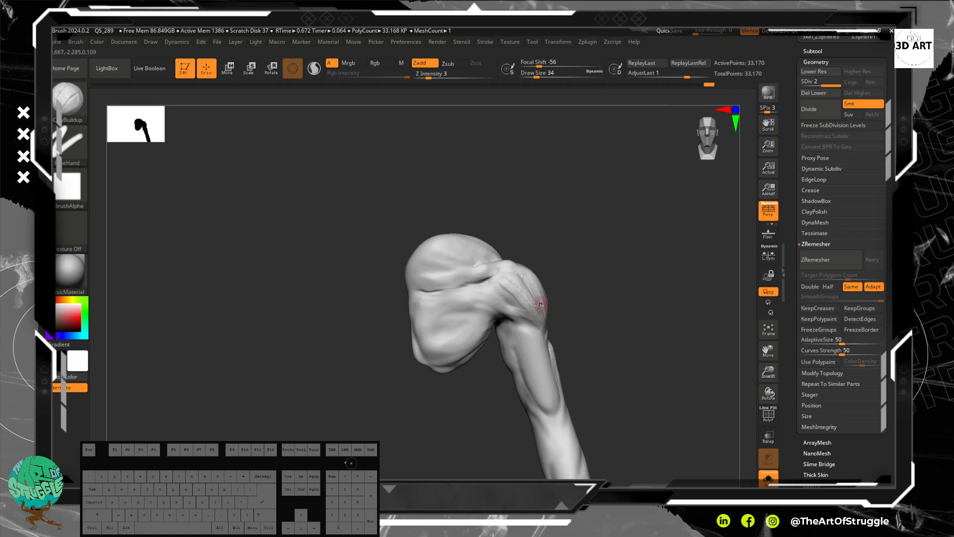
- Carve the muscle line from behind the deltoid across the upper shoulder blade with DamStandard at Z Intensity 25
{"action": "key", "text": "b"}
{"action": "key", "text": "d"}
{"action": "key", "text": "s"}
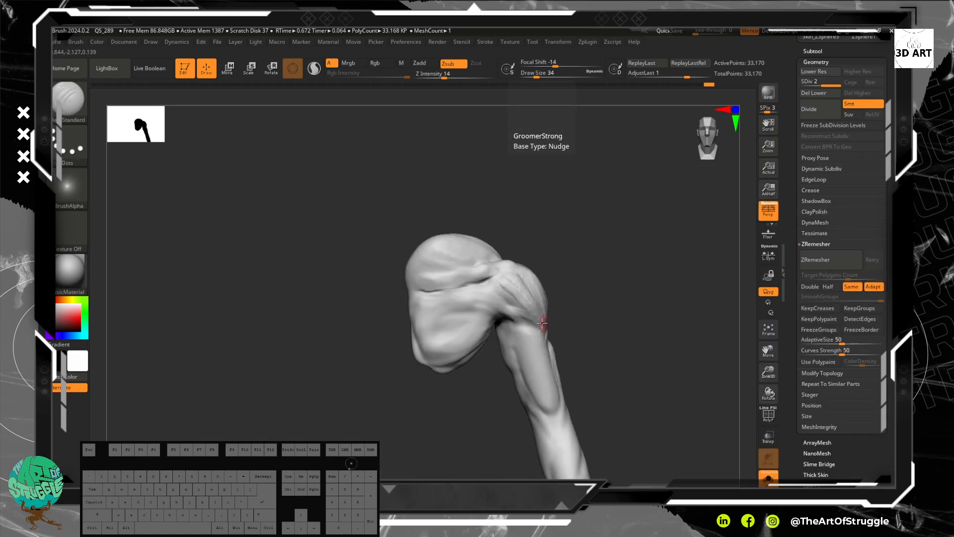
{"action": "left_click", "coordinate": [507, 317]}
{"action": "left_click_drag", "start_coordinate": [482, 300], "coordinate": [465, 291]}
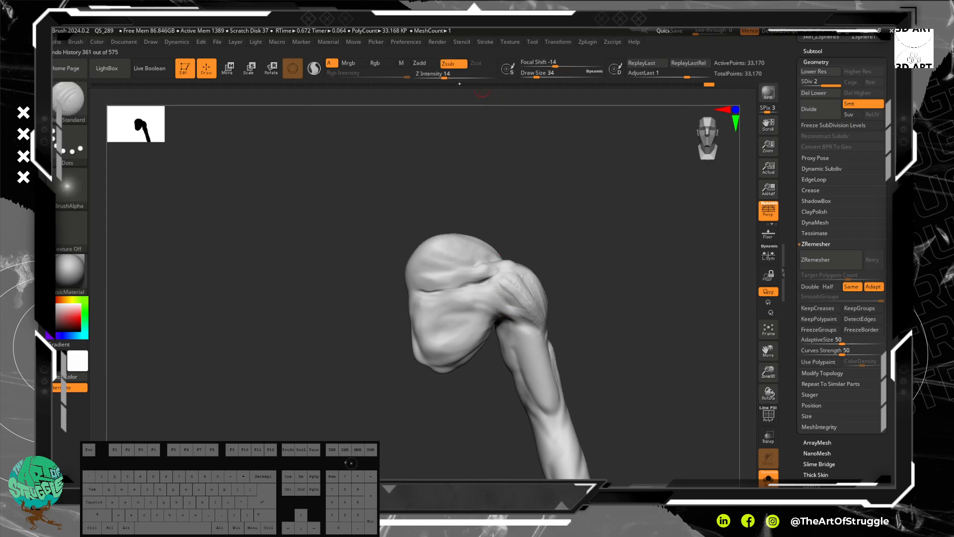
{"action": "left_click_drag", "start_coordinate": [444, 78], "coordinate": [455, 78]}
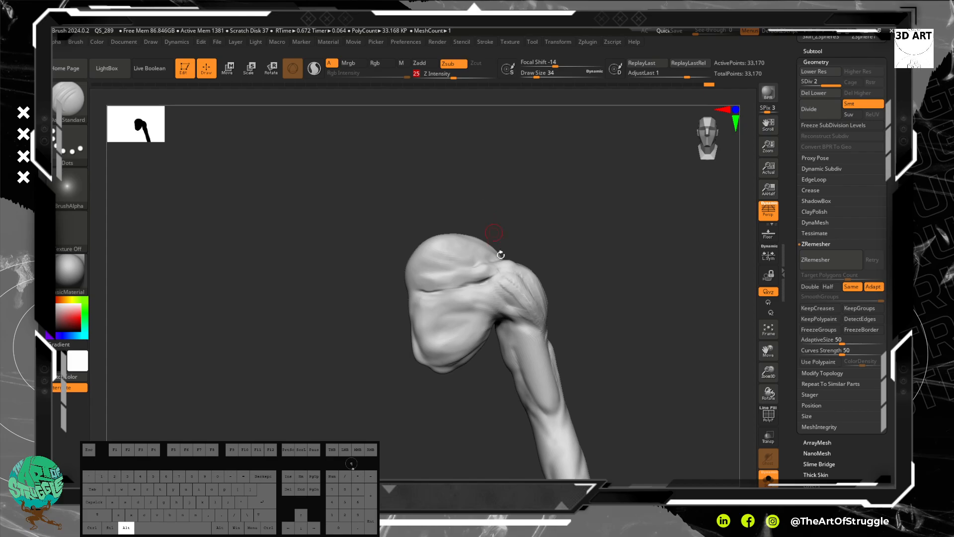
{"action": "left_click_drag", "start_coordinate": [531, 320], "coordinate": [521, 269]}
{"action": "key", "text": "ctrl+z"}
{"action": "mouse_move", "coordinate": [576, 303]}
{"action": "left_mouse_down", "text": "alt"}
{"action": "mouse_move", "coordinate": [596, 347]}
{"action": "mouse_move", "coordinate": [580, 362]}
{"action": "left_mouse_up", "text": "alt"}
{"action": "left_click_drag", "start_coordinate": [478, 317], "coordinate": [505, 325]}
{"action": "left_click_drag", "start_coordinate": [460, 303], "coordinate": [421, 296]}
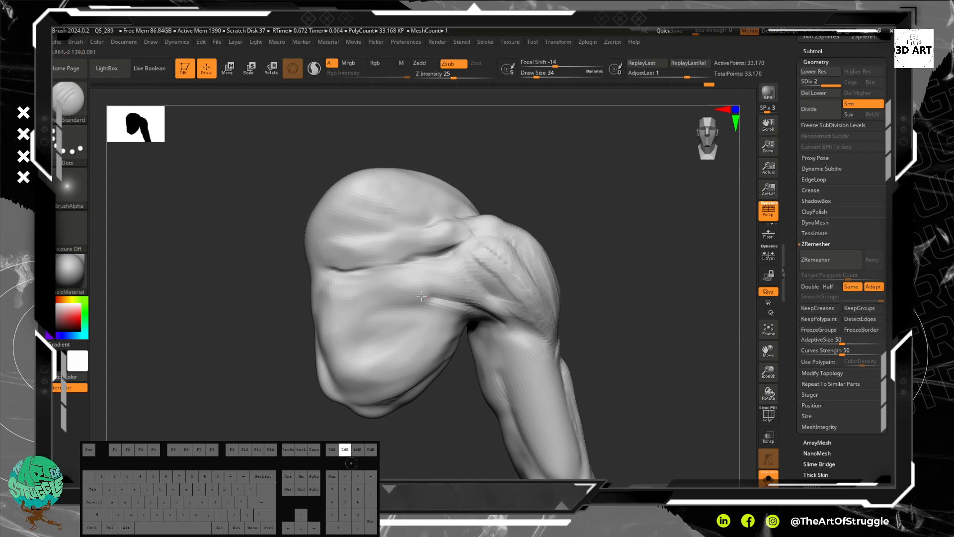
{"action": "left_click_drag", "start_coordinate": [379, 271], "coordinate": [380, 270]}
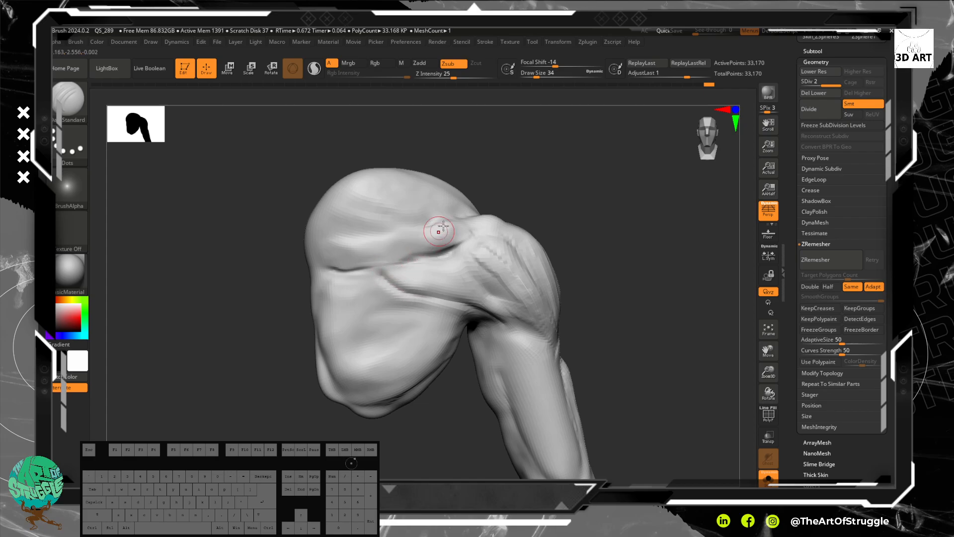
- Carve a line from the armpit across the shoulder blade and up its inner edge, and deepen the groove across the rear deltoid
{"action": "mouse_move", "coordinate": [473, 314]}
{"action": "left_mouse_down"}
{"action": "mouse_move", "coordinate": [350, 332]}
{"action": "mouse_move", "coordinate": [316, 321]}
{"action": "left_mouse_up"}
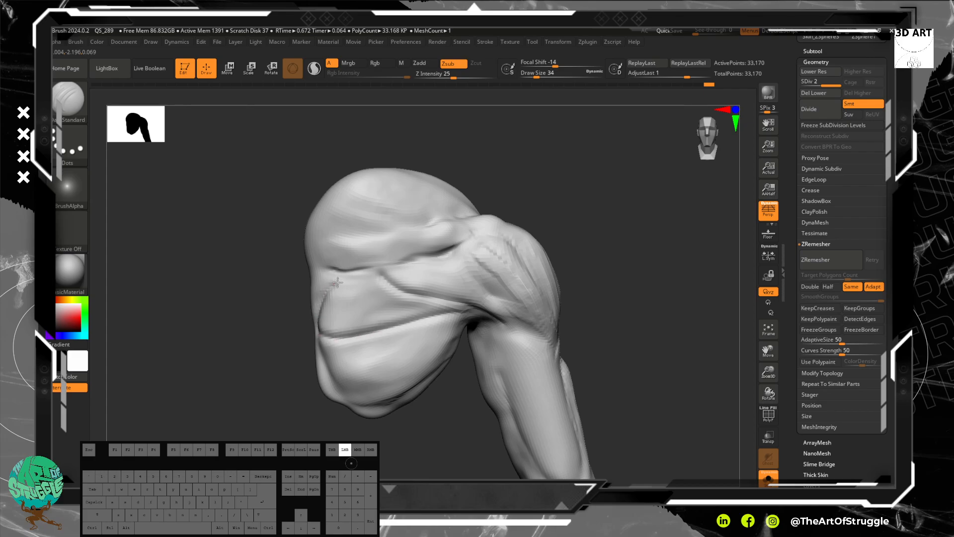
{"action": "left_click_drag", "start_coordinate": [338, 283], "coordinate": [340, 274]}
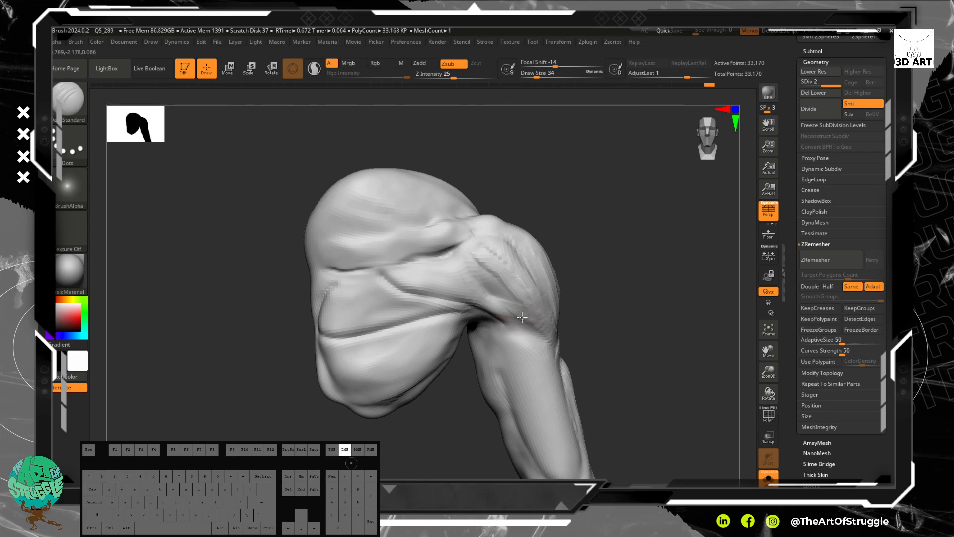
{"action": "left_click_drag", "start_coordinate": [499, 296], "coordinate": [443, 254]}
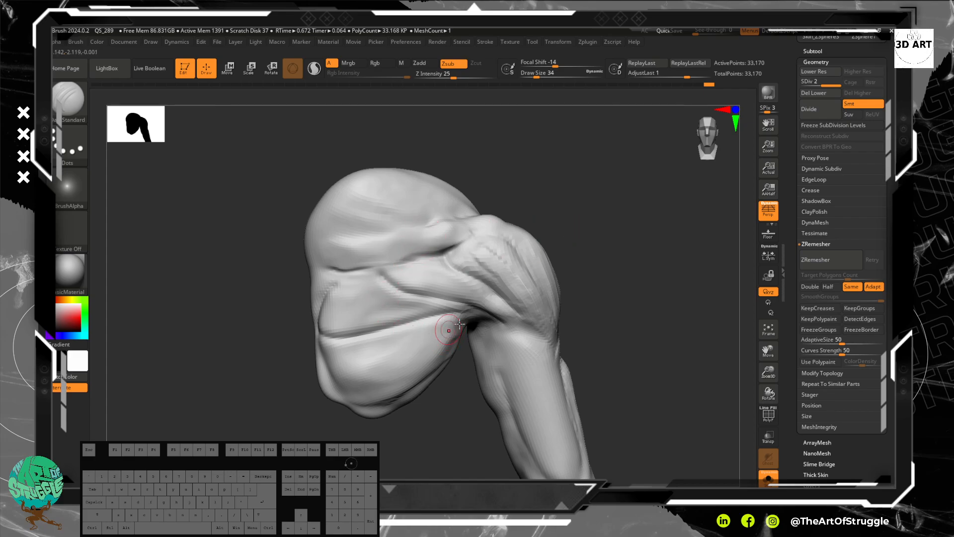
- Carve diagonal muscle separations from the armpit down the lower shoulder blade and outline its lower edge with DamStandard
{"action": "mouse_move", "coordinate": [473, 319]}
{"action": "left_mouse_down"}
{"action": "mouse_move", "coordinate": [405, 350]}
{"action": "mouse_move", "coordinate": [372, 382]}
{"action": "left_mouse_up"}
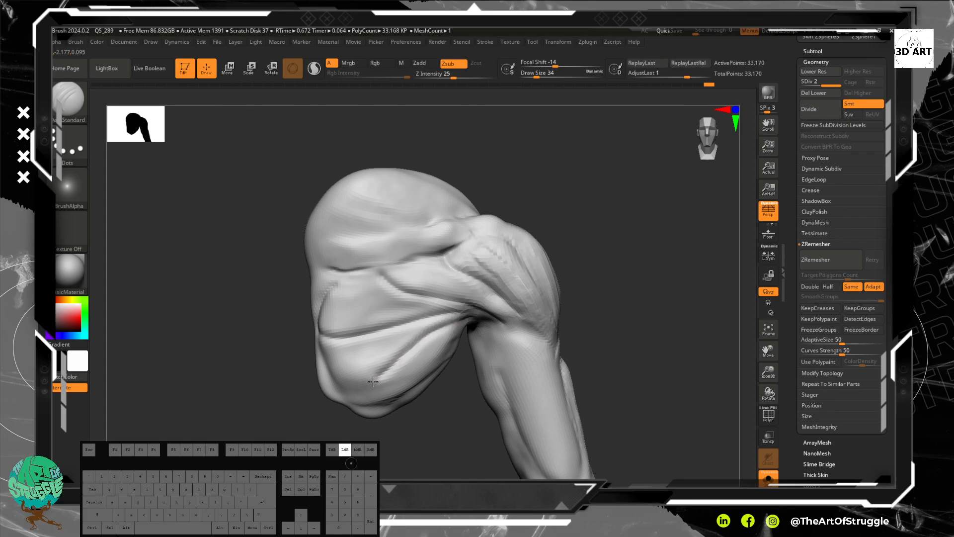
{"action": "left_click_drag", "start_coordinate": [318, 333], "coordinate": [320, 333]}
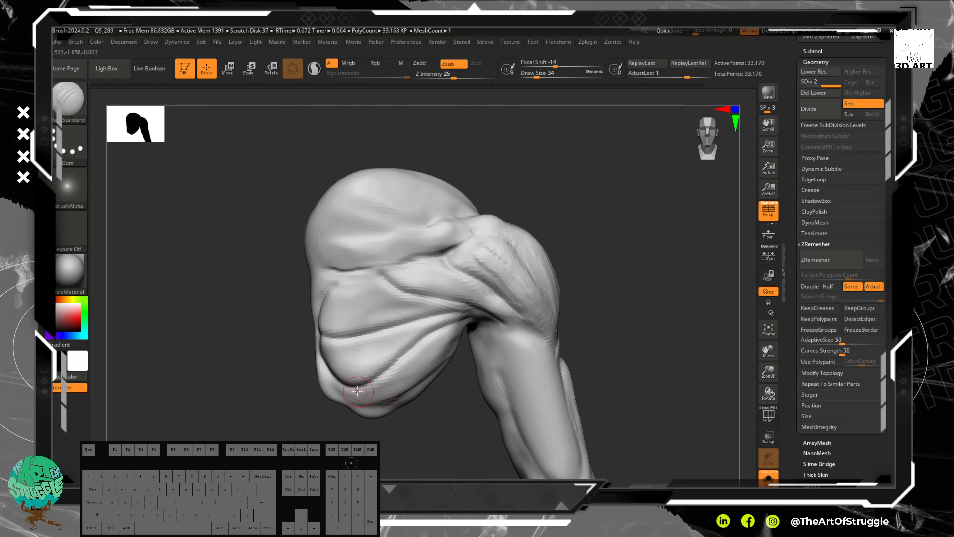
{"action": "left_click_drag", "start_coordinate": [411, 386], "coordinate": [420, 379]}
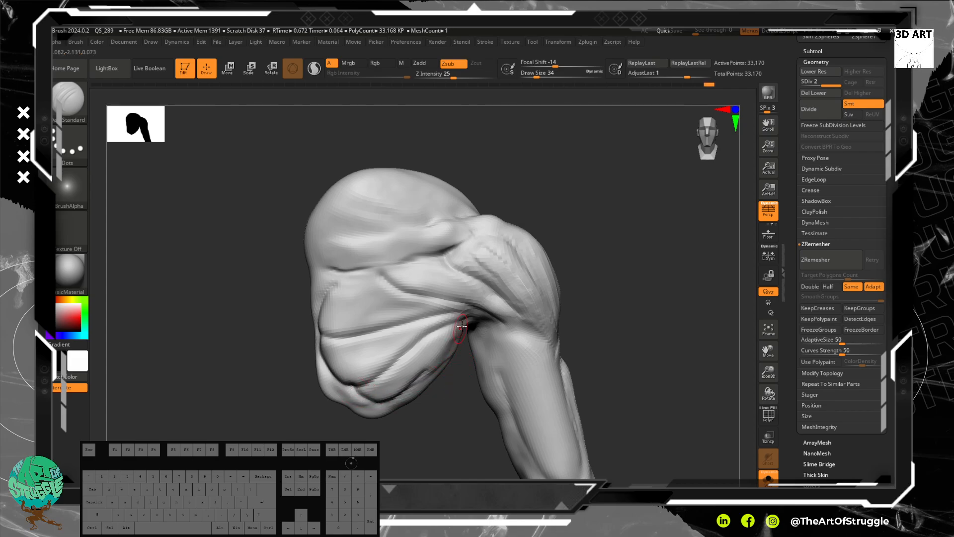
{"action": "mouse_move", "coordinate": [477, 324]}
{"action": "left_mouse_down"}
{"action": "mouse_move", "coordinate": [417, 382]}
{"action": "mouse_move", "coordinate": [436, 351]}
{"action": "left_mouse_up"}
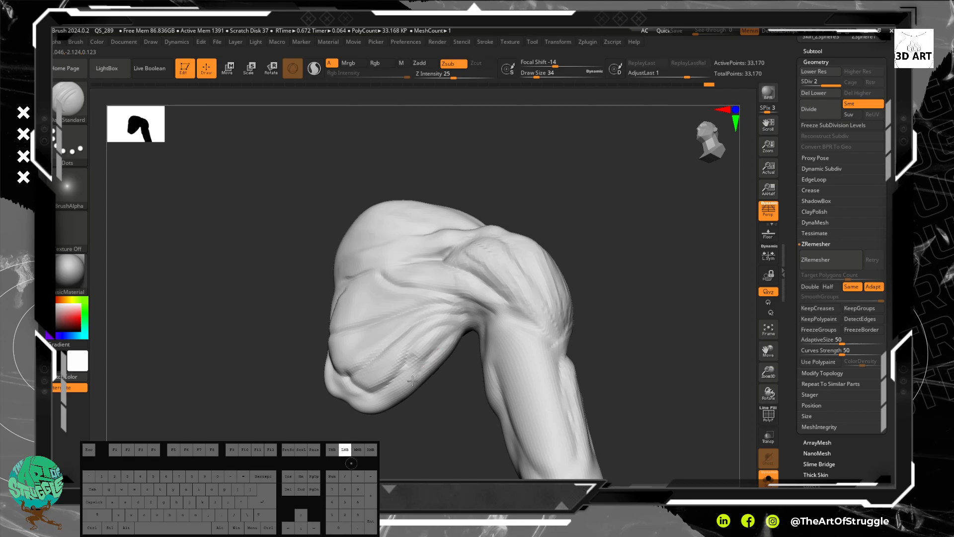
{"action": "left_click_drag", "start_coordinate": [413, 381], "coordinate": [380, 402]}
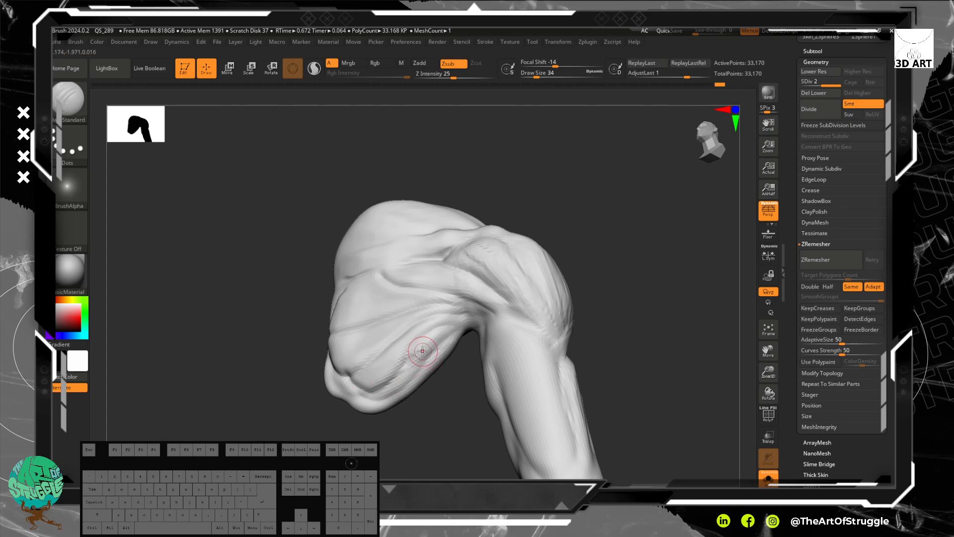
- Build up the diagonal muscle band on the lower shoulder blade near the armpit with ClayBuildup at Z Intensity 3
{"action": "key", "text": "b"}
{"action": "key", "text": "c"}
{"action": "key", "text": "b"}
{"action": "mouse_move", "coordinate": [429, 362]}
{"action": "left_mouse_down"}
{"action": "mouse_move", "coordinate": [437, 348]}
{"action": "mouse_move", "coordinate": [398, 388]}
{"action": "left_mouse_up"}
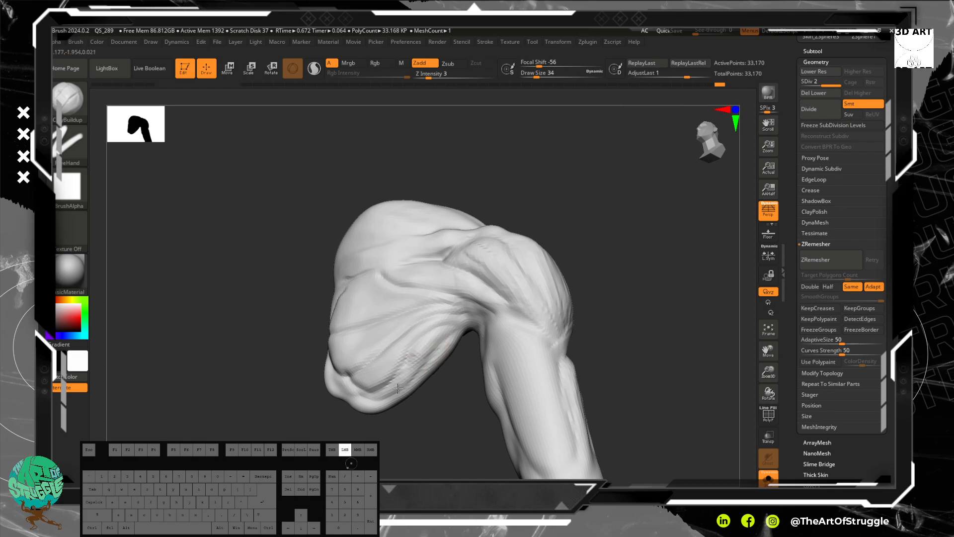
{"action": "left_click_drag", "start_coordinate": [432, 347], "coordinate": [400, 387]}
{"action": "mouse_move", "coordinate": [432, 348]}
{"action": "left_mouse_down"}
{"action": "mouse_move", "coordinate": [383, 393]}
{"action": "mouse_move", "coordinate": [387, 406]}
{"action": "left_mouse_up"}
{"action": "left_click_drag", "start_coordinate": [434, 383], "coordinate": [428, 313], "text": "alt"}
{"action": "left_click_drag", "start_coordinate": [502, 352], "coordinate": [522, 355], "text": "shift"}
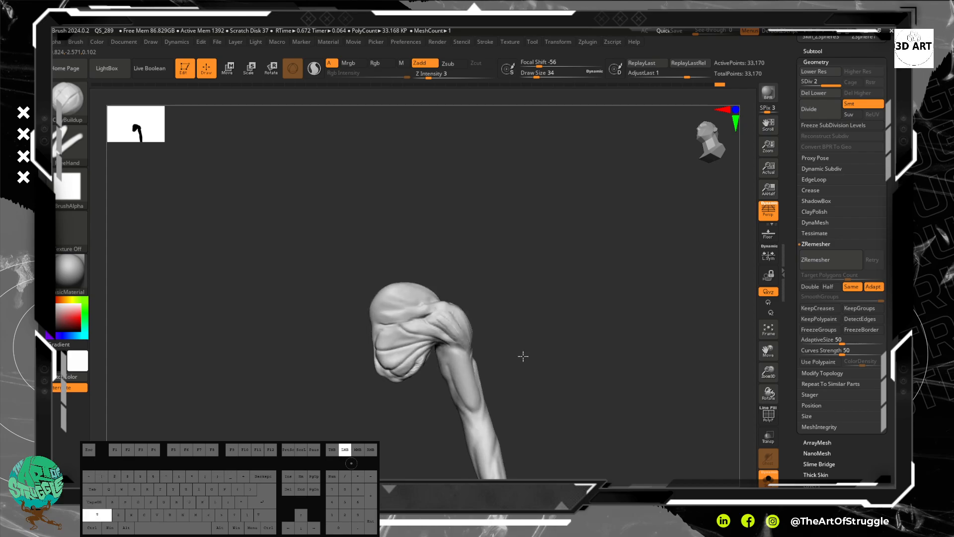
- Smooth the muscle bands on the lower shoulder blade and the band running toward the rear deltoid
{"action": "left_click_drag", "start_coordinate": [519, 318], "coordinate": [522, 378], "text": "alt"}
{"action": "left_click_drag", "start_coordinate": [374, 365], "coordinate": [380, 378], "text": "shift"}
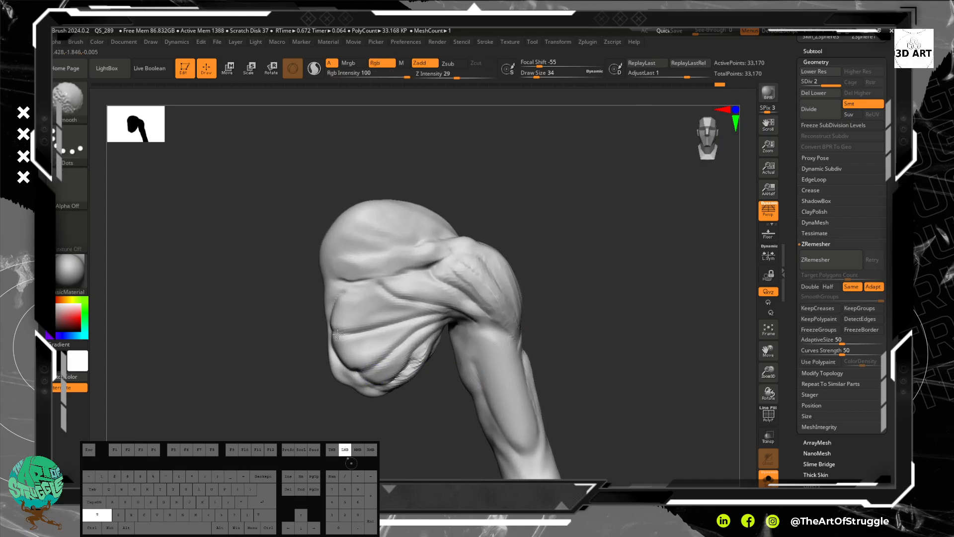
{"action": "left_click_drag", "start_coordinate": [411, 293], "coordinate": [450, 276], "text": "shift"}
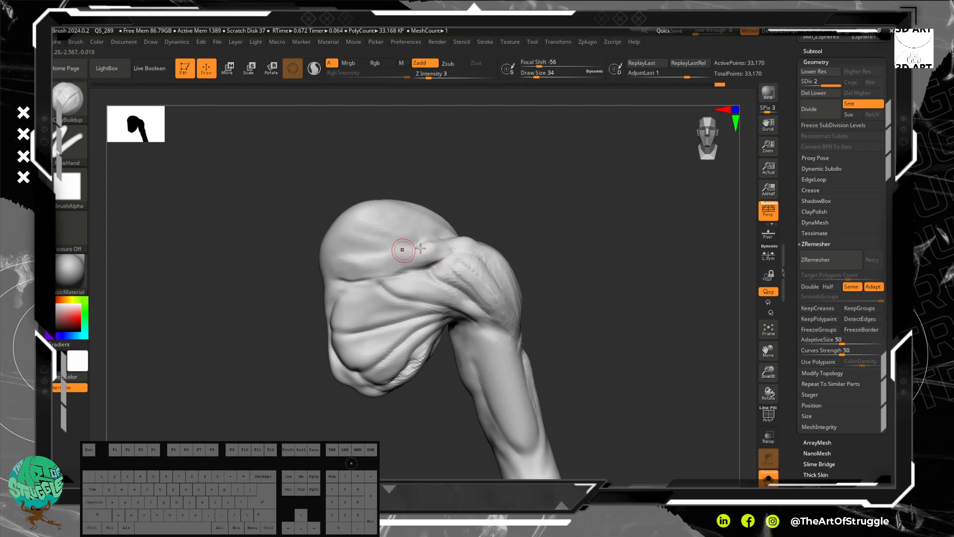
- Carve the groove along the upper edge of the shoulder blade's ridge, from the deltoid inward, with DamStandard at Z Intensity 25
{"action": "key", "text": "b"}
{"action": "key", "text": "d"}
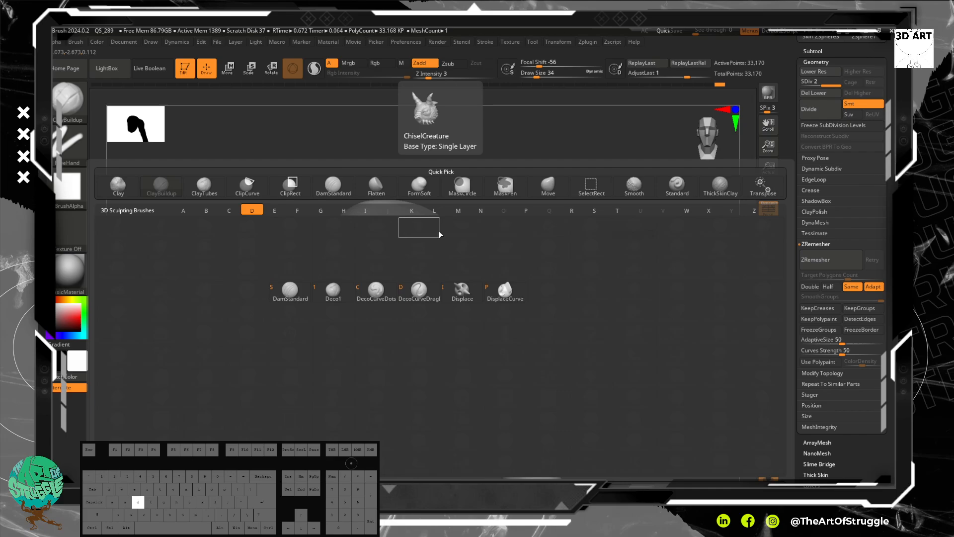
{"action": "key", "text": "s"}
{"action": "mouse_move", "coordinate": [416, 246]}
{"action": "left_mouse_down"}
{"action": "mouse_move", "coordinate": [326, 259]}
{"action": "mouse_move", "coordinate": [337, 273]}
{"action": "mouse_move", "coordinate": [347, 260]}
{"action": "left_mouse_up"}
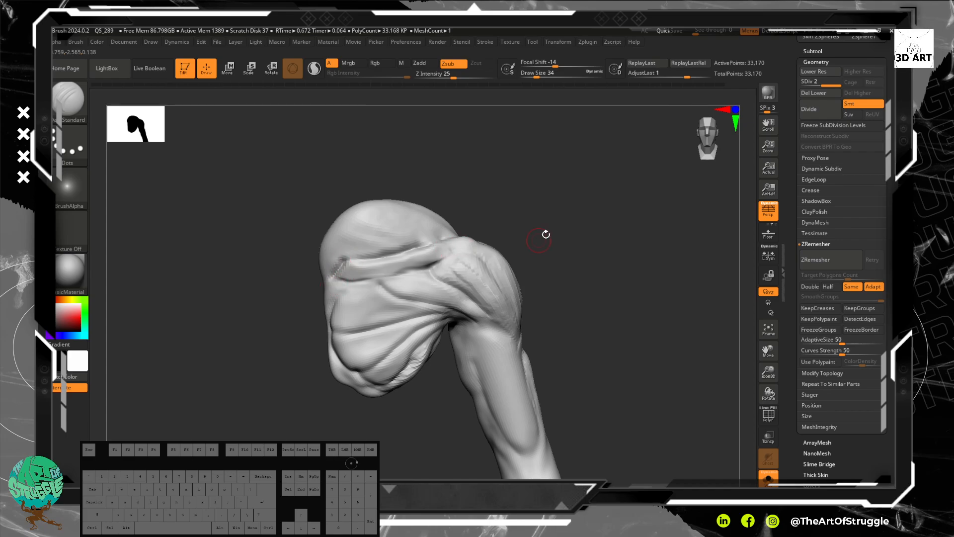
{"action": "mouse_move", "coordinate": [546, 234]}
{"action": "left_mouse_down"}
{"action": "mouse_move", "coordinate": [505, 278]}
{"action": "mouse_move", "coordinate": [407, 278]}
{"action": "left_mouse_up"}
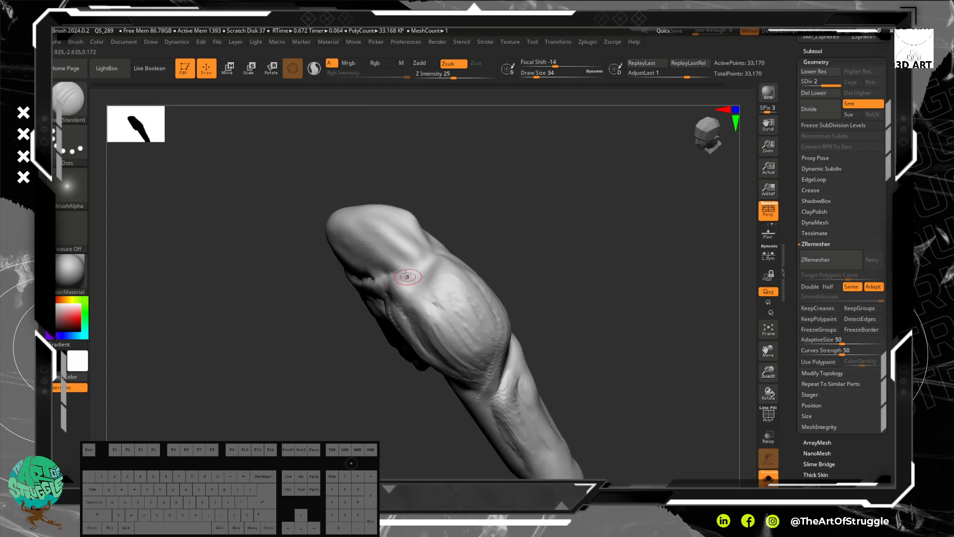
{"action": "left_click_drag", "start_coordinate": [517, 240], "coordinate": [449, 258]}
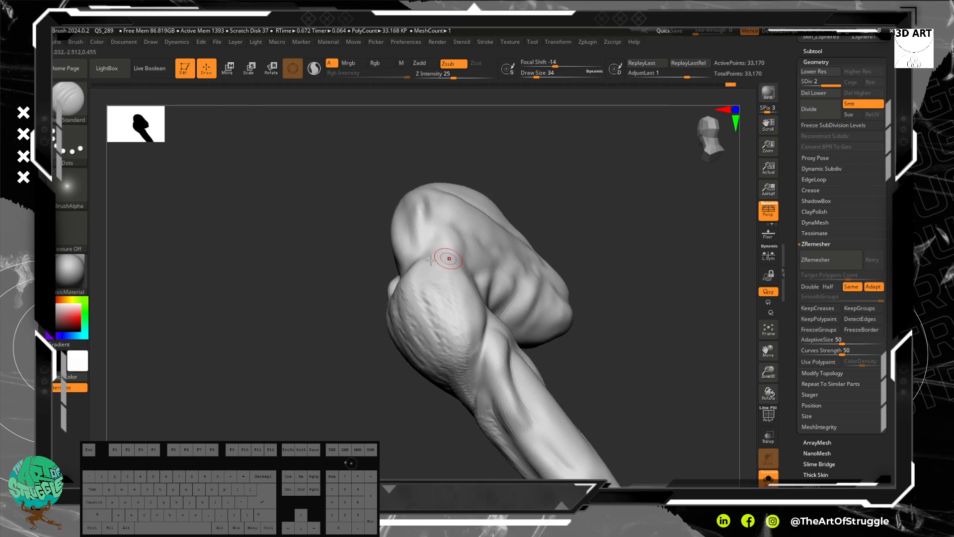
- Carve muscle separations on the chest side of the shoulder, below the armpit and along the deltoid's inner edge
{"action": "left_click_drag", "start_coordinate": [592, 262], "coordinate": [563, 350], "text": "shift"}
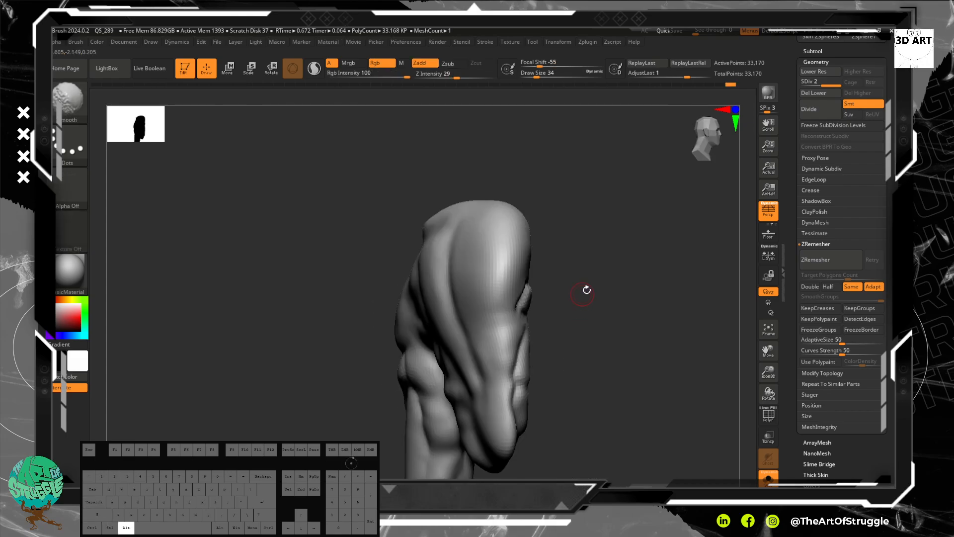
{"action": "mouse_move", "coordinate": [613, 333]}
{"action": "left_mouse_down", "text": "alt"}
{"action": "mouse_move", "coordinate": [594, 298]}
{"action": "mouse_move", "coordinate": [615, 326]}
{"action": "mouse_move", "coordinate": [697, 355]}
{"action": "mouse_move", "coordinate": [643, 363]}
{"action": "mouse_move", "coordinate": [637, 296]}
{"action": "mouse_move", "coordinate": [643, 325]}
{"action": "mouse_move", "coordinate": [593, 333]}
{"action": "mouse_move", "coordinate": [605, 331]}
{"action": "left_mouse_up", "text": "alt"}
{"action": "left_click_drag", "start_coordinate": [599, 289], "coordinate": [601, 350], "text": "alt"}
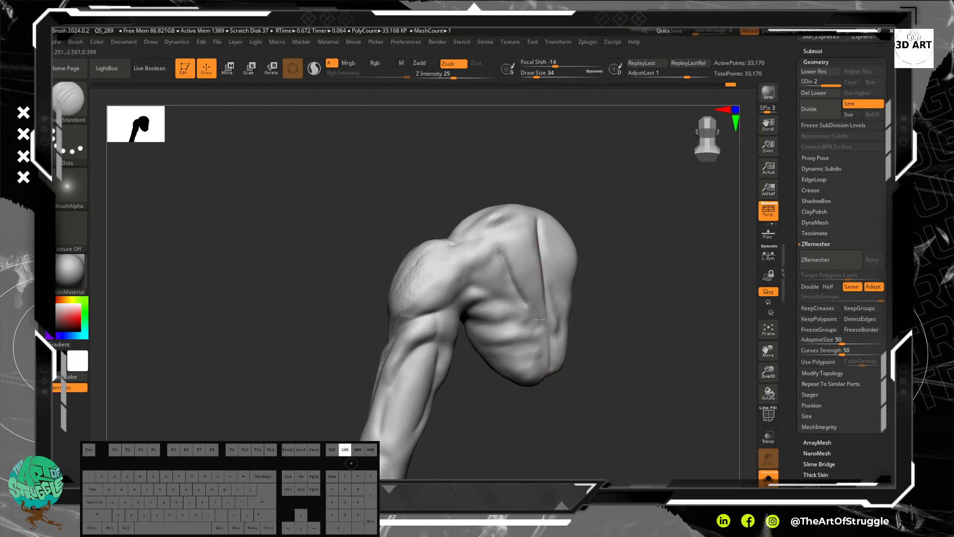
{"action": "left_click_drag", "start_coordinate": [540, 319], "coordinate": [544, 325]}
{"action": "mouse_move", "coordinate": [492, 300]}
{"action": "left_mouse_down"}
{"action": "mouse_move", "coordinate": [513, 321]}
{"action": "mouse_move", "coordinate": [489, 299]}
{"action": "left_mouse_up"}
{"action": "left_click_drag", "start_coordinate": [463, 308], "coordinate": [488, 300]}
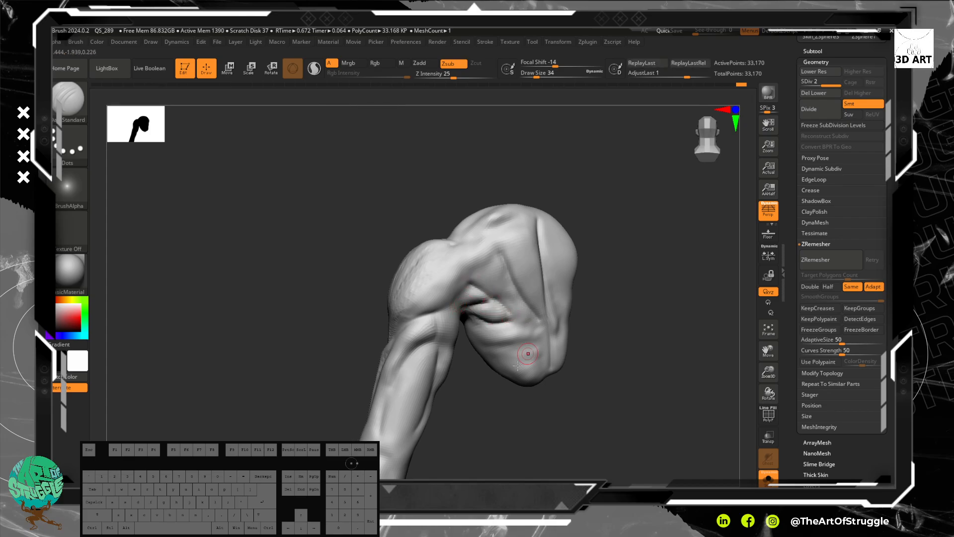
{"action": "mouse_move", "coordinate": [517, 365]}
{"action": "left_mouse_down"}
{"action": "mouse_move", "coordinate": [464, 348]}
{"action": "mouse_move", "coordinate": [482, 386]}
{"action": "mouse_move", "coordinate": [505, 353]}
{"action": "left_mouse_up"}
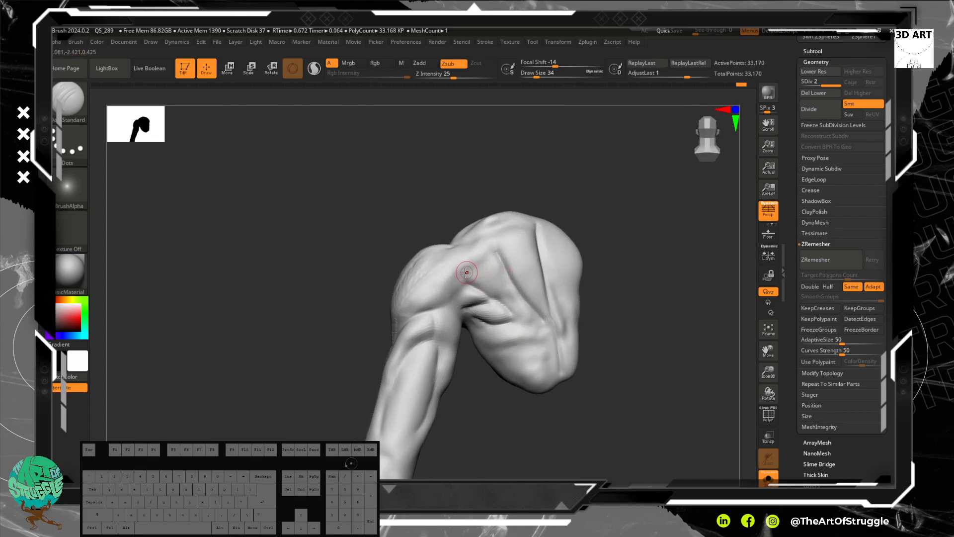
{"action": "mouse_move", "coordinate": [408, 311]}
{"action": "left_mouse_down"}
{"action": "mouse_move", "coordinate": [438, 306]}
{"action": "mouse_move", "coordinate": [459, 285]}
{"action": "left_mouse_up"}
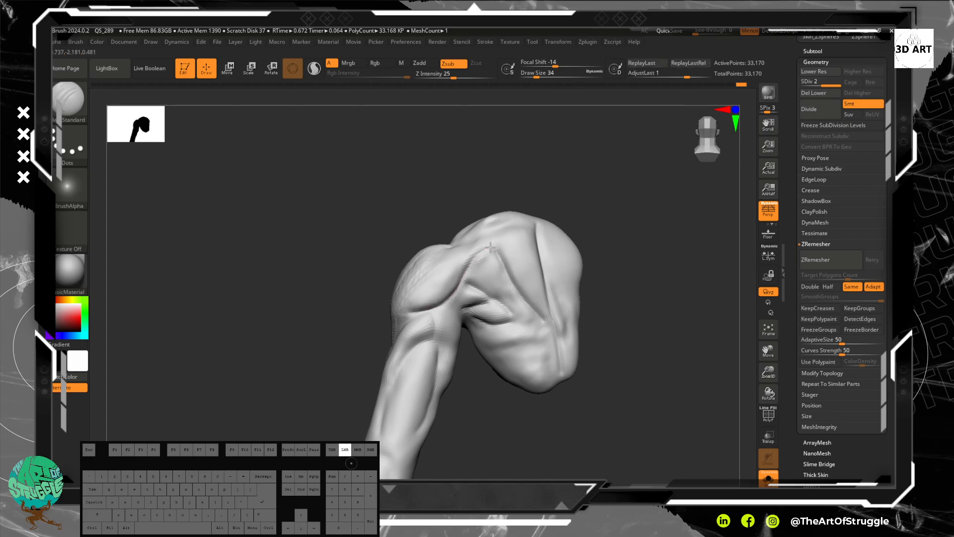
- Carve the muscle line down the inner back of the upper arm and define the rear deltoid's lower edge
{"action": "left_click_drag", "start_coordinate": [640, 270], "coordinate": [701, 255]}
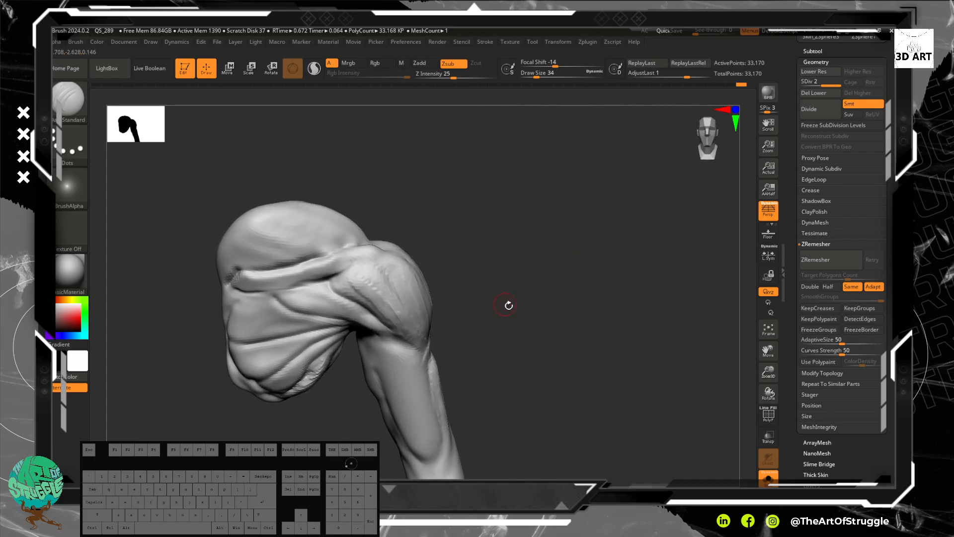
{"action": "left_click_drag", "start_coordinate": [509, 305], "coordinate": [516, 253]}
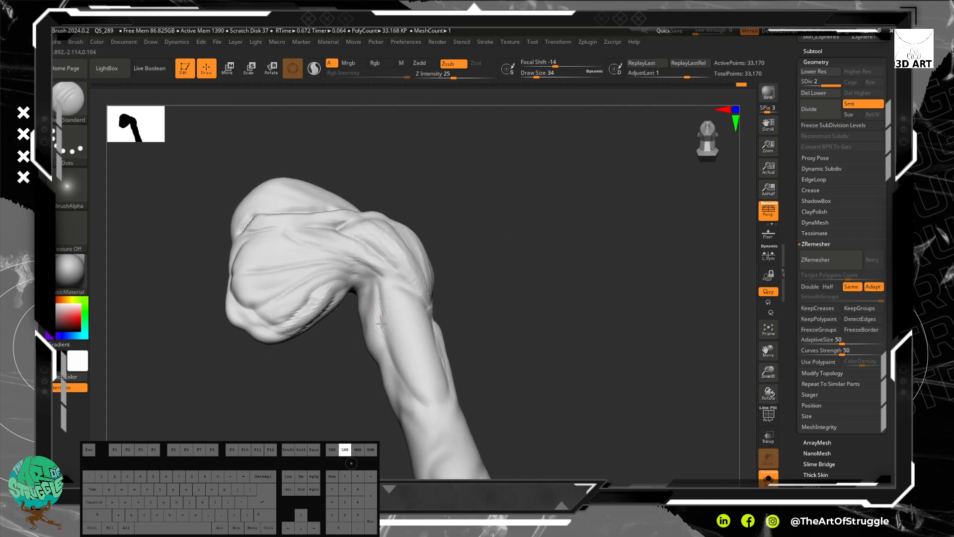
{"action": "left_click_drag", "start_coordinate": [389, 352], "coordinate": [396, 366]}
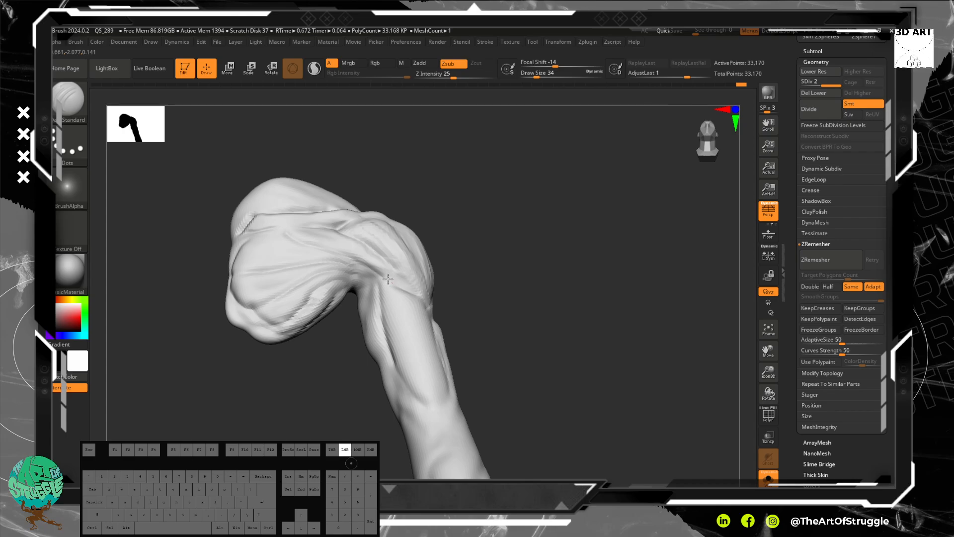
{"action": "left_click_drag", "start_coordinate": [480, 349], "coordinate": [399, 270]}
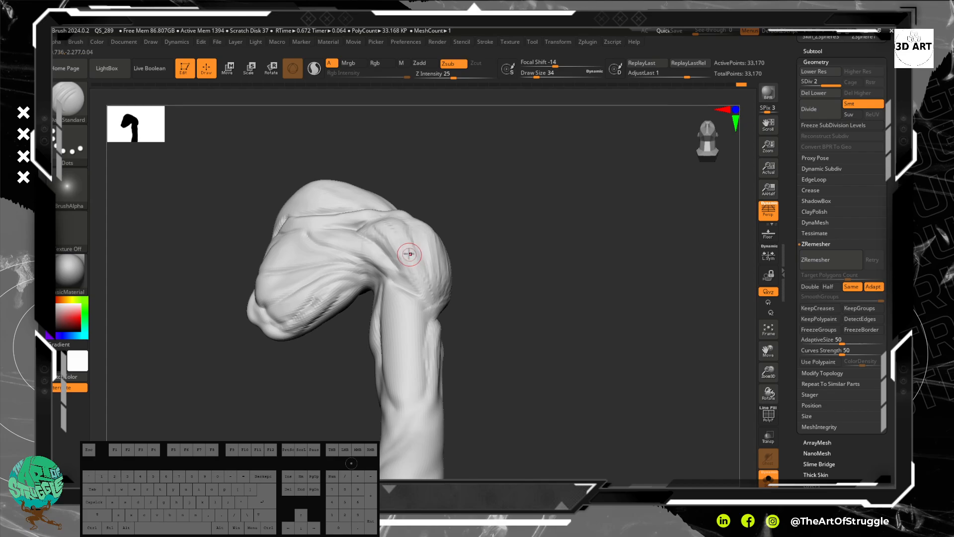
- Build up the lower rear deltoid and the back of the upper arm with ClayBuildup at Z Intensity 3
{"action": "key", "text": "b"}
{"action": "key", "text": "c"}
{"action": "key", "text": "b"}
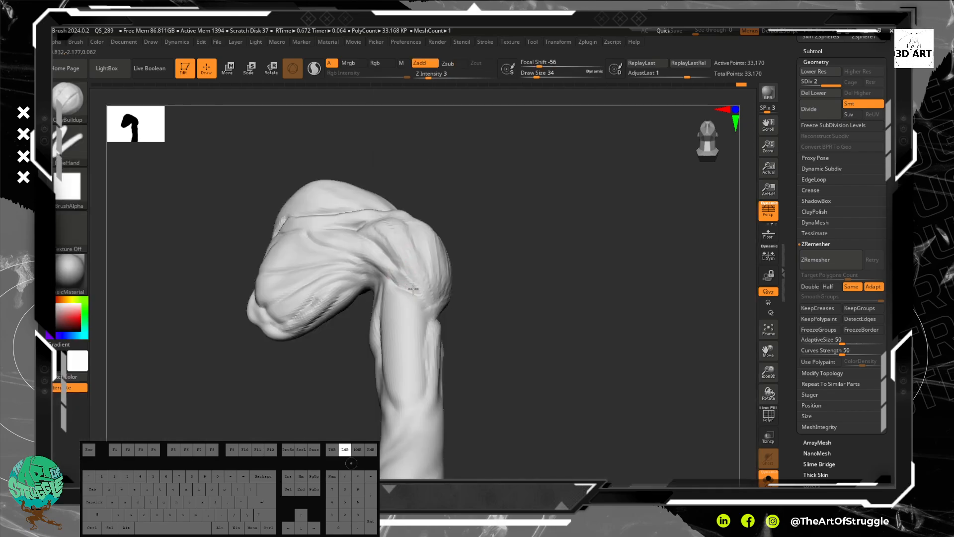
{"action": "left_click_drag", "start_coordinate": [464, 286], "coordinate": [414, 285]}
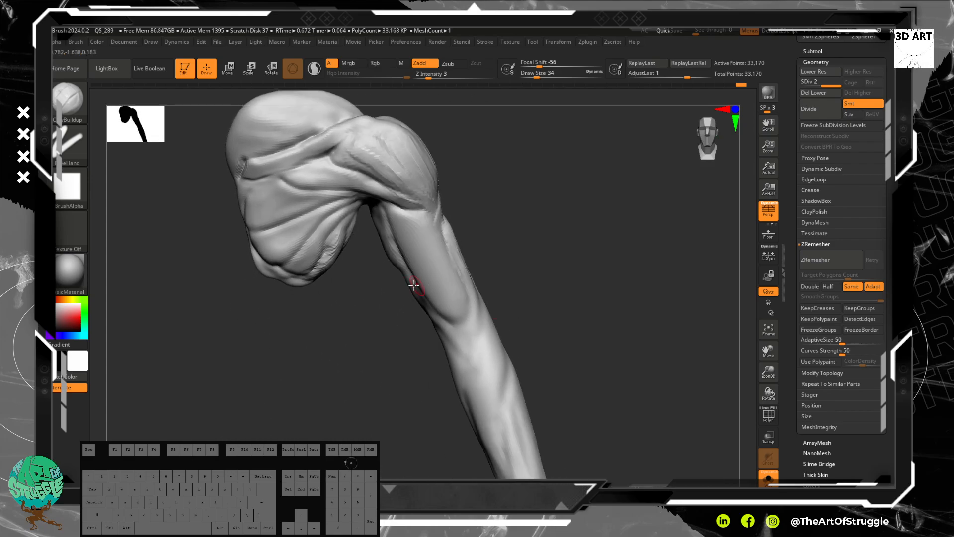
{"action": "mouse_move", "coordinate": [518, 305]}
{"action": "left_mouse_down"}
{"action": "mouse_move", "coordinate": [554, 226]}
{"action": "mouse_move", "coordinate": [426, 258]}
{"action": "mouse_move", "coordinate": [445, 300]}
{"action": "mouse_move", "coordinate": [452, 260]}
{"action": "mouse_move", "coordinate": [440, 300]}
{"action": "mouse_move", "coordinate": [462, 288]}
{"action": "left_mouse_up"}
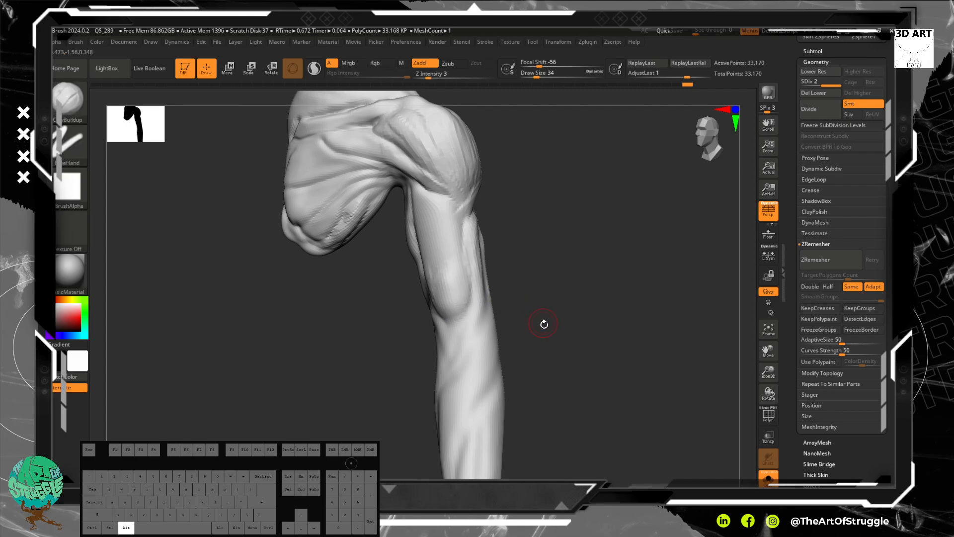
{"action": "left_click_drag", "start_coordinate": [543, 324], "coordinate": [535, 240], "text": "alt"}
{"action": "mouse_move", "coordinate": [538, 278]}
{"action": "left_mouse_down"}
{"action": "mouse_move", "coordinate": [488, 286]}
{"action": "mouse_move", "coordinate": [503, 270]}
{"action": "mouse_move", "coordinate": [524, 315]}
{"action": "mouse_move", "coordinate": [526, 370]}
{"action": "left_mouse_up"}
- Smooth the fibre texture on the side and front of the deltoid with a draw size of 74
{"action": "mouse_move", "coordinate": [477, 251]}
{"action": "left_mouse_down", "text": "shift"}
{"action": "mouse_move", "coordinate": [477, 176]}
{"action": "mouse_move", "coordinate": [459, 173]}
{"action": "left_mouse_up", "text": "shift"}
{"action": "key", "text": "ctrl+z"}
{"action": "left_click_drag", "start_coordinate": [444, 137], "coordinate": [445, 148], "text": "shift"}
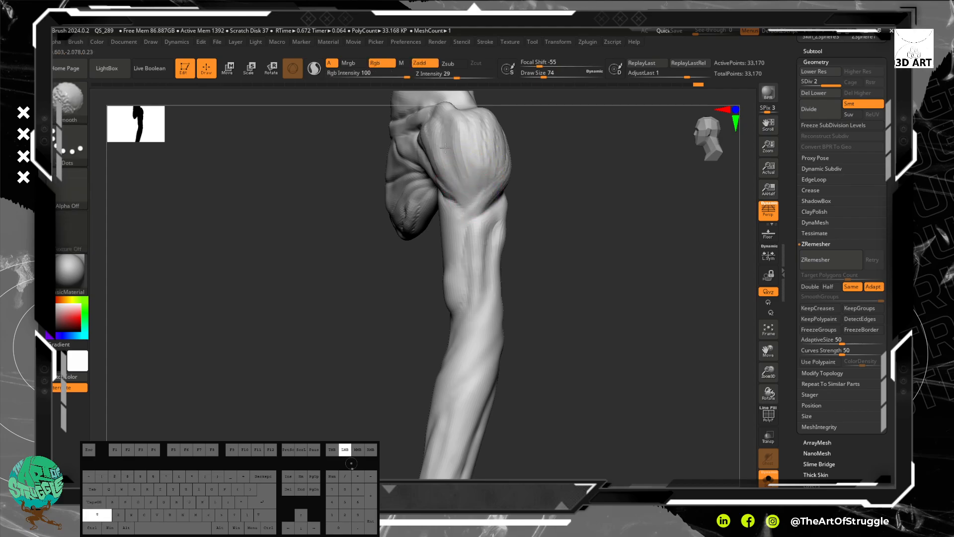
{"action": "left_click_drag", "start_coordinate": [496, 183], "coordinate": [500, 191], "text": "shift"}
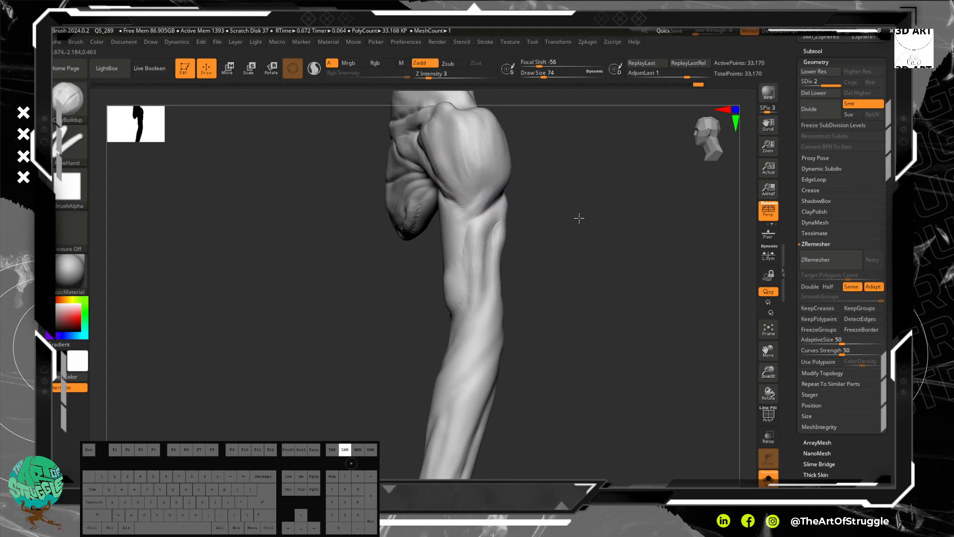
{"action": "left_click_drag", "start_coordinate": [577, 217], "coordinate": [489, 219], "text": "alt"}
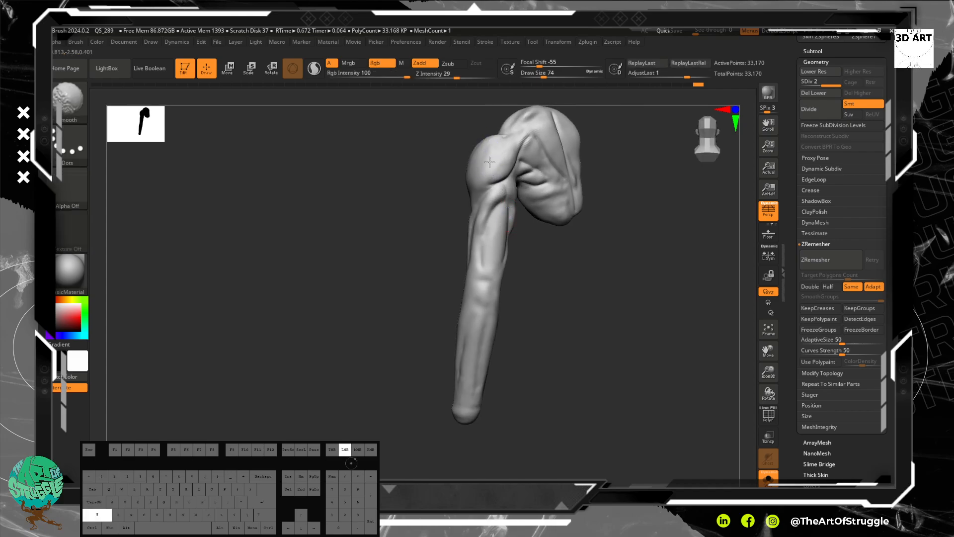
{"action": "left_click_drag", "start_coordinate": [490, 162], "coordinate": [493, 172], "text": "shift"}
- Carve two lengthwise grooves down the outer deltoid with DamStandard at draw size 74 and Z Intensity 25
{"action": "key", "text": "b"}
{"action": "key", "text": "d"}
{"action": "key", "text": "s"}
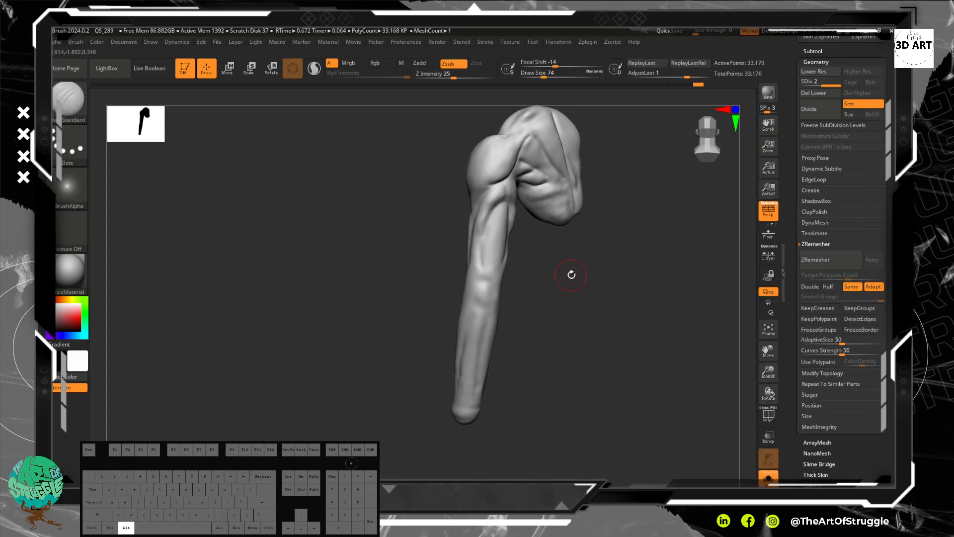
{"action": "left_click_drag", "start_coordinate": [572, 274], "coordinate": [563, 223], "text": "alt"}
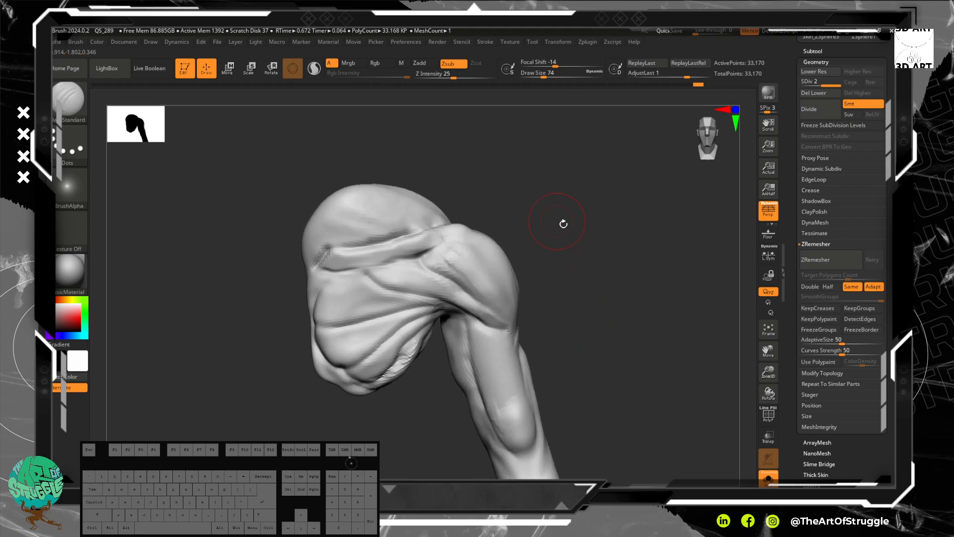
{"action": "left_click_drag", "start_coordinate": [575, 281], "coordinate": [546, 235]}
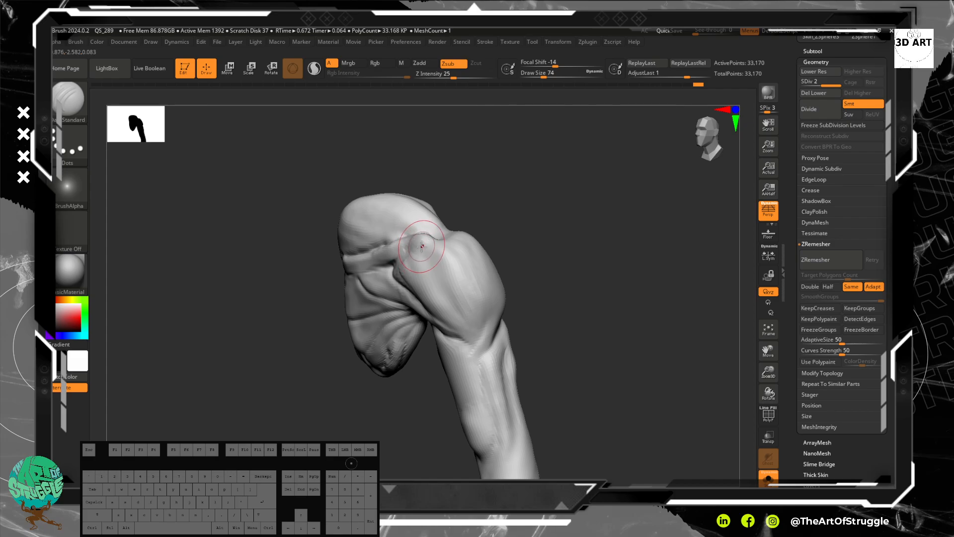
{"action": "mouse_move", "coordinate": [405, 247]}
{"action": "left_mouse_down"}
{"action": "mouse_move", "coordinate": [442, 241]}
{"action": "mouse_move", "coordinate": [425, 253]}
{"action": "mouse_move", "coordinate": [472, 338]}
{"action": "left_mouse_up"}
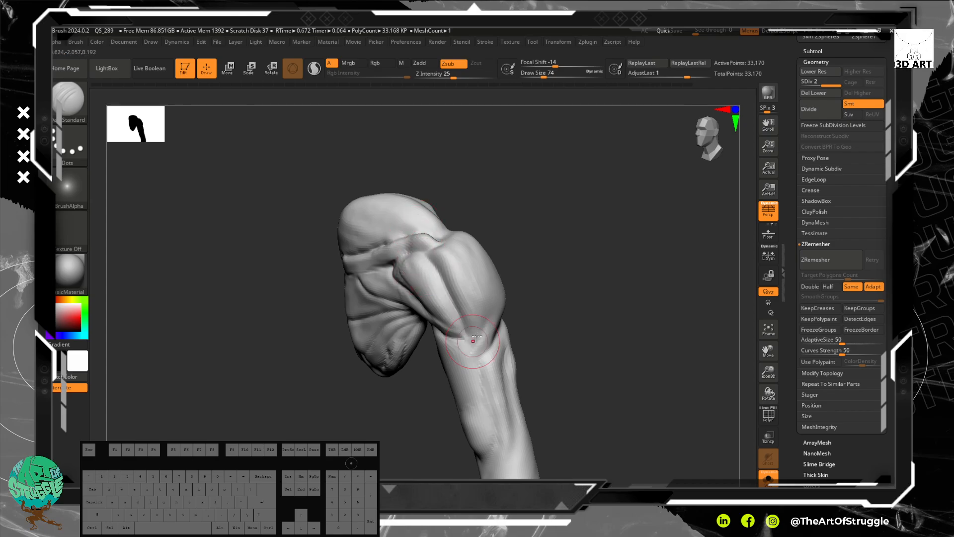
{"action": "mouse_move", "coordinate": [438, 243]}
{"action": "left_mouse_down"}
{"action": "mouse_move", "coordinate": [455, 251]}
{"action": "mouse_move", "coordinate": [507, 324]}
{"action": "left_mouse_up"}
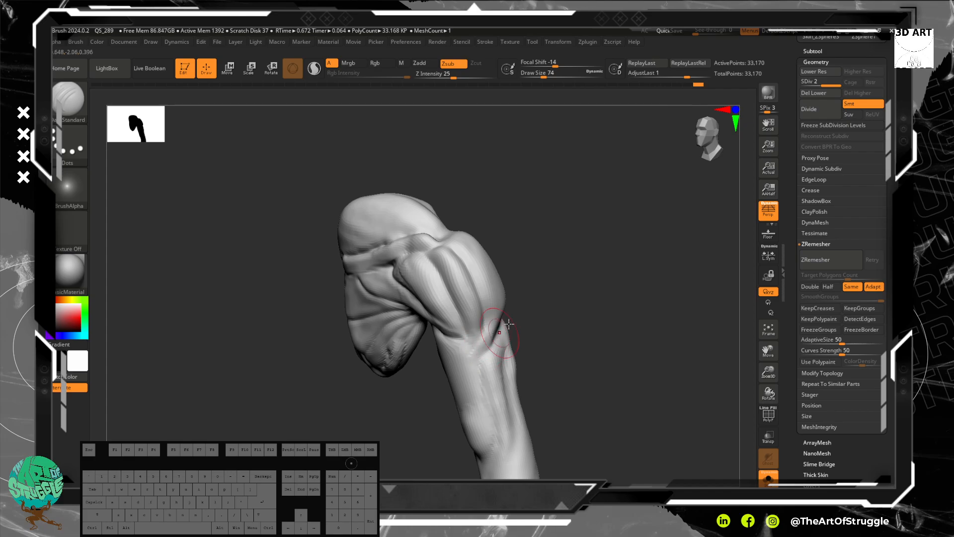
- Carve the separation down the front of the deltoid toward the upper arm
{"action": "left_click_drag", "start_coordinate": [566, 297], "coordinate": [495, 191]}
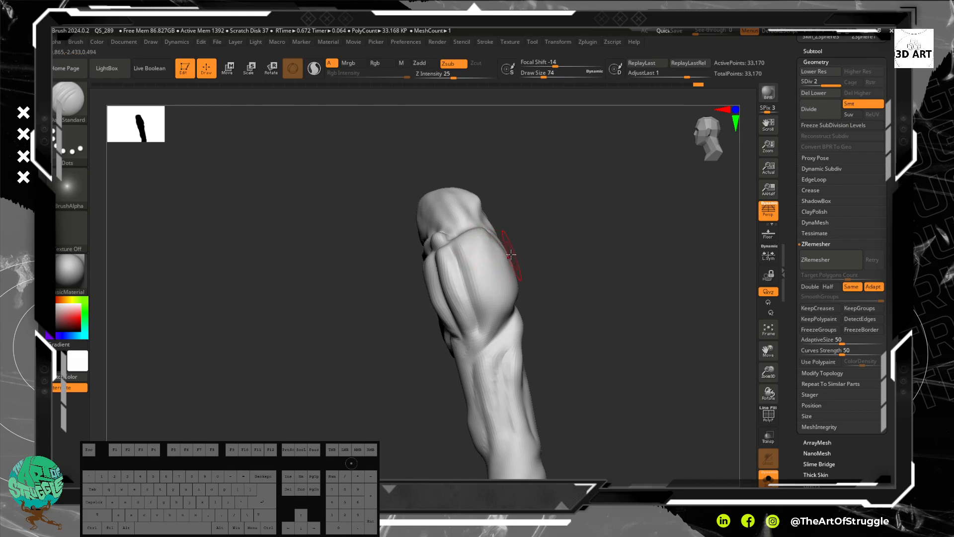
{"action": "left_click_drag", "start_coordinate": [576, 289], "coordinate": [532, 277]}
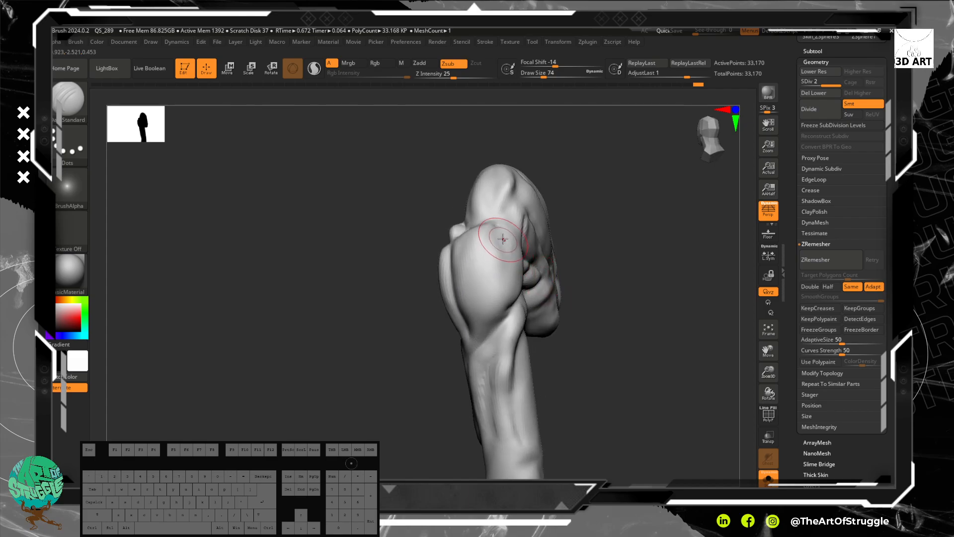
{"action": "mouse_move", "coordinate": [499, 237]}
{"action": "left_mouse_down"}
{"action": "mouse_move", "coordinate": [501, 281]}
{"action": "mouse_move", "coordinate": [470, 380]}
{"action": "left_mouse_up"}
{"action": "mouse_move", "coordinate": [571, 268]}
{"action": "left_mouse_down"}
{"action": "mouse_move", "coordinate": [598, 345]}
{"action": "mouse_move", "coordinate": [567, 272]}
{"action": "left_mouse_up"}
{"action": "left_click_drag", "start_coordinate": [603, 390], "coordinate": [641, 385]}
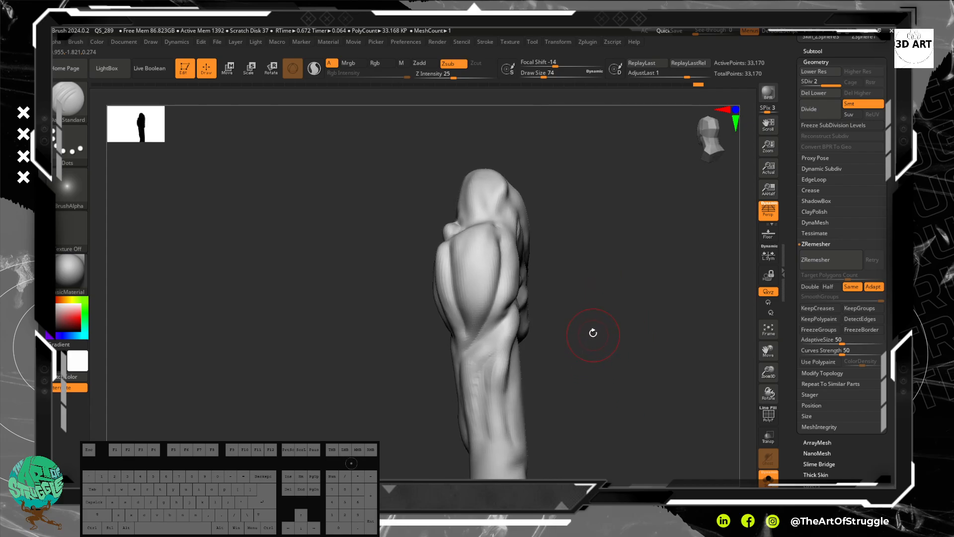
{"action": "mouse_move", "coordinate": [542, 264]}
{"action": "left_mouse_down"}
{"action": "mouse_move", "coordinate": [628, 352]}
{"action": "mouse_move", "coordinate": [549, 259]}
{"action": "left_mouse_up"}
- Build up the top of the front deltoid with ClayBuildup at Z Intensity 3 and smooth it
{"action": "key", "text": "b"}
{"action": "key", "text": "c"}
{"action": "key", "text": "b"}
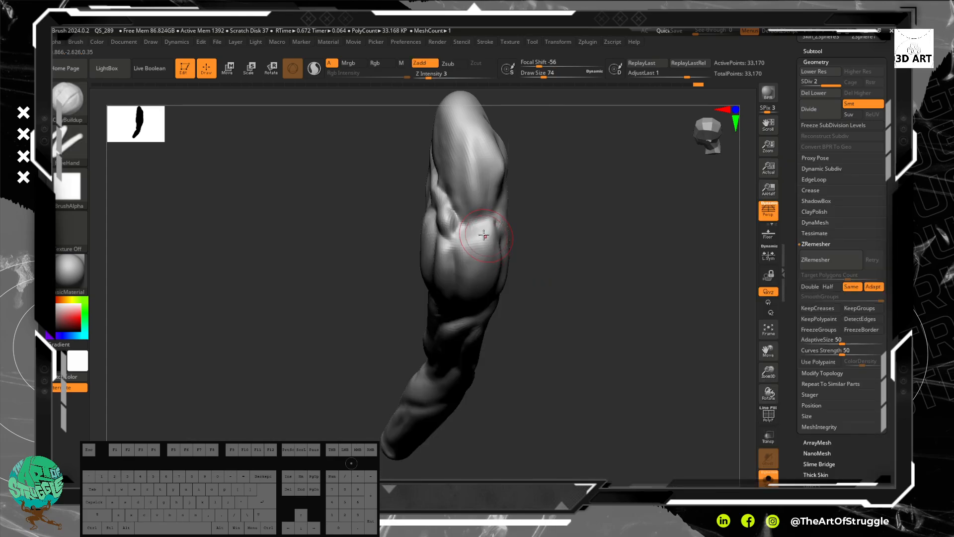
{"action": "left_click_drag", "start_coordinate": [485, 243], "coordinate": [478, 248]}
{"action": "key", "text": "shift"}
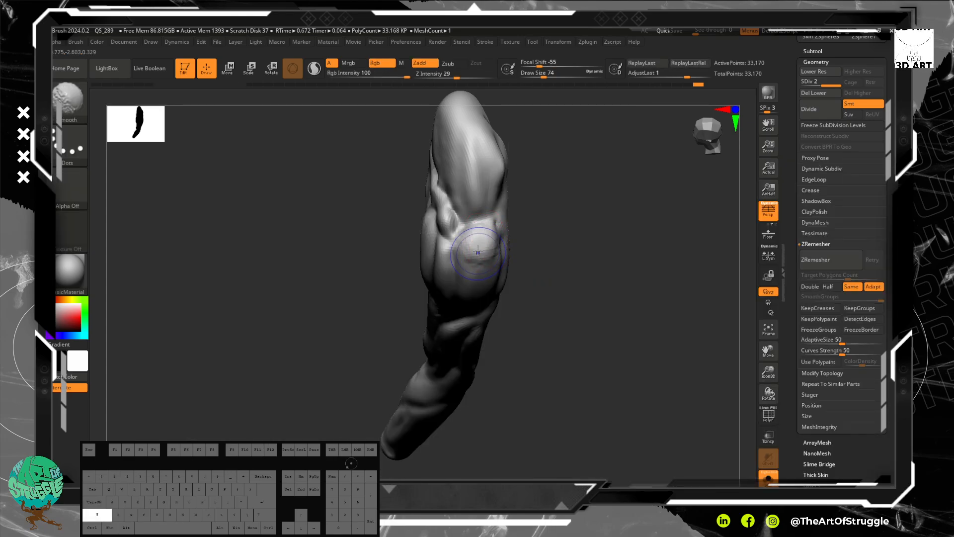
{"action": "left_click_drag", "start_coordinate": [474, 290], "coordinate": [475, 292], "text": "shift"}
{"action": "mouse_move", "coordinate": [547, 279]}
{"action": "left_mouse_down"}
{"action": "mouse_move", "coordinate": [575, 241]}
{"action": "mouse_move", "coordinate": [539, 250]}
{"action": "mouse_move", "coordinate": [601, 251]}
{"action": "mouse_move", "coordinate": [501, 246]}
{"action": "left_mouse_up"}
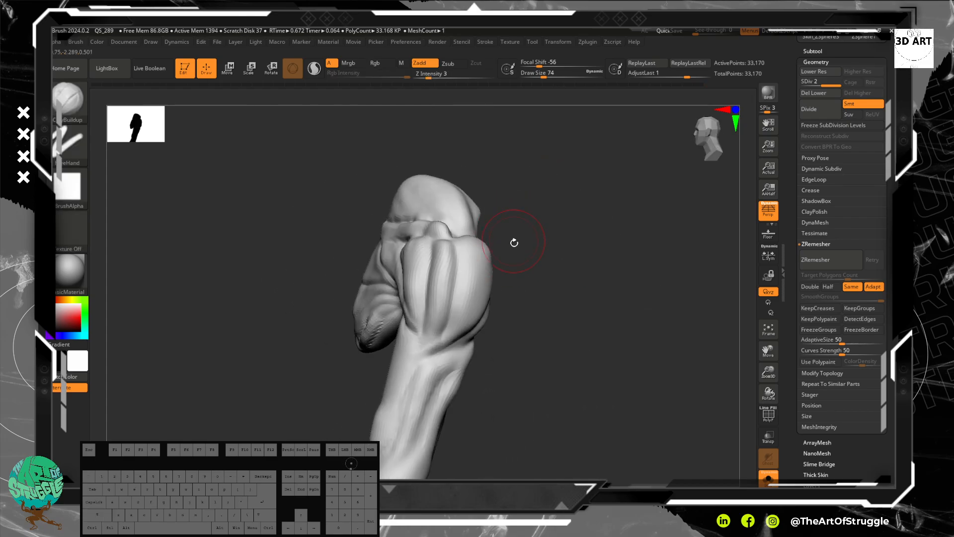
- Build up the deltoid's lower tip where it meets the upper arm at draw size 38, undoing the last stroke
{"action": "key", "text": "bracketleft"}
{"action": "key", "text": "bracketleft"}
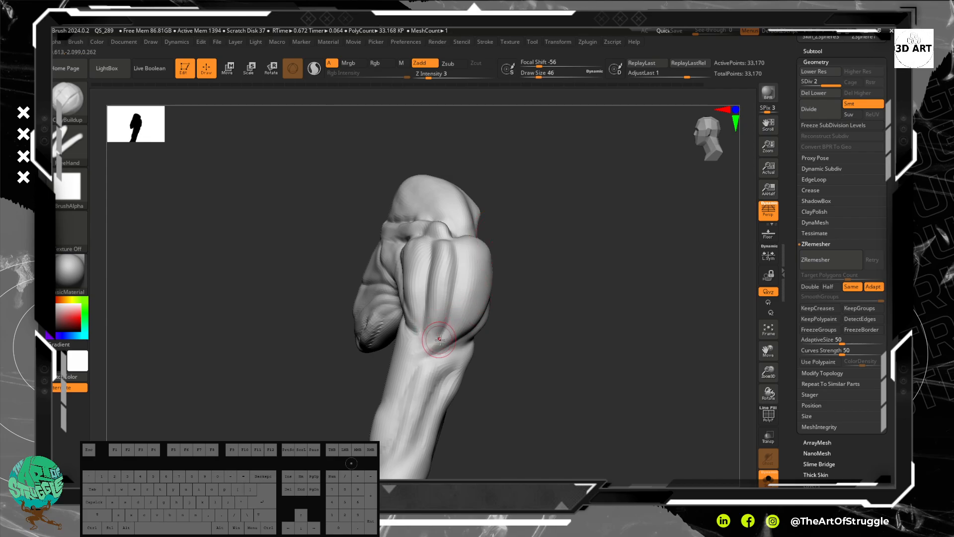
{"action": "key", "text": "bracketleft"}
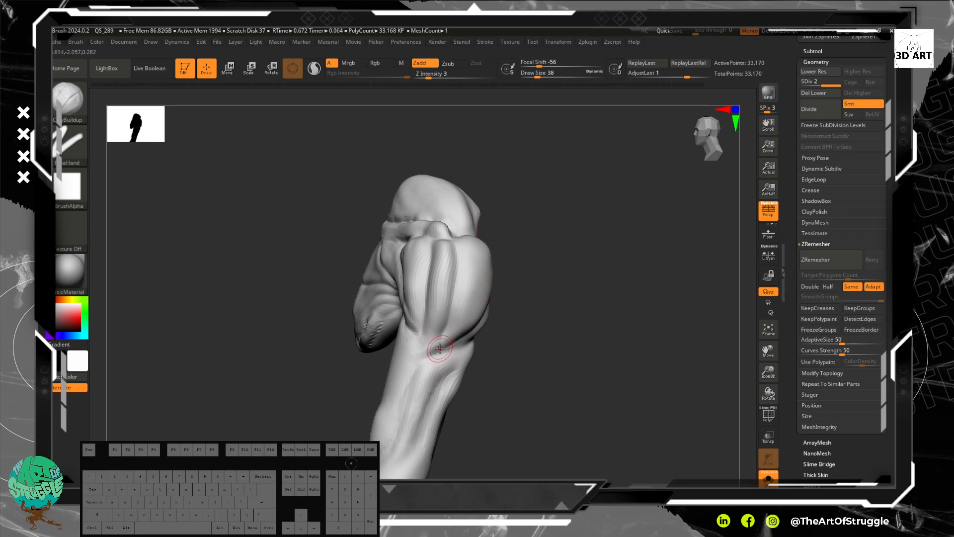
{"action": "mouse_move", "coordinate": [443, 346]}
{"action": "left_mouse_down"}
{"action": "mouse_move", "coordinate": [419, 358]}
{"action": "mouse_move", "coordinate": [415, 334]}
{"action": "mouse_move", "coordinate": [438, 326]}
{"action": "mouse_move", "coordinate": [477, 267]}
{"action": "left_mouse_up"}
{"action": "key", "text": "ctrl+z"}
{"action": "key", "text": "shift"}
{"action": "key", "text": "b"}
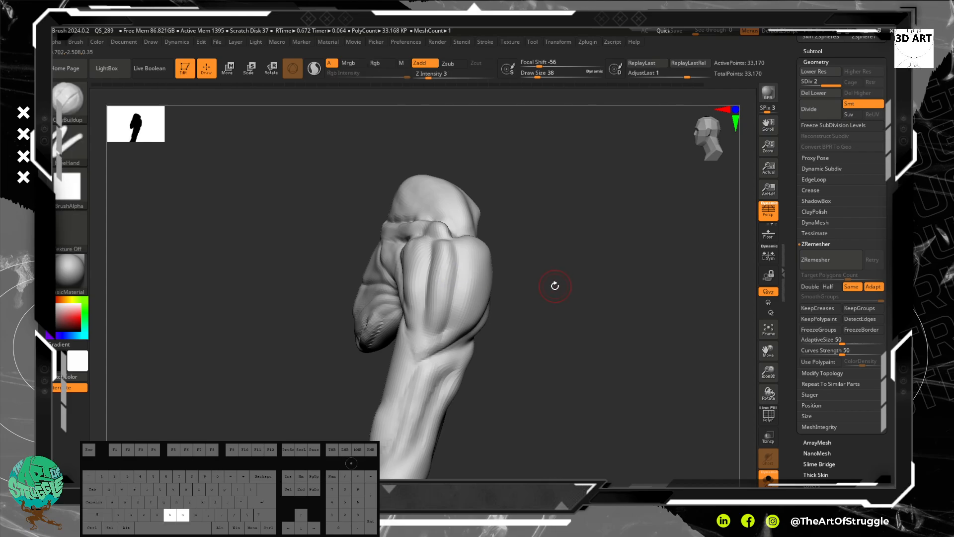
{"action": "key", "text": "s"}
{"action": "key", "text": "Escape"}
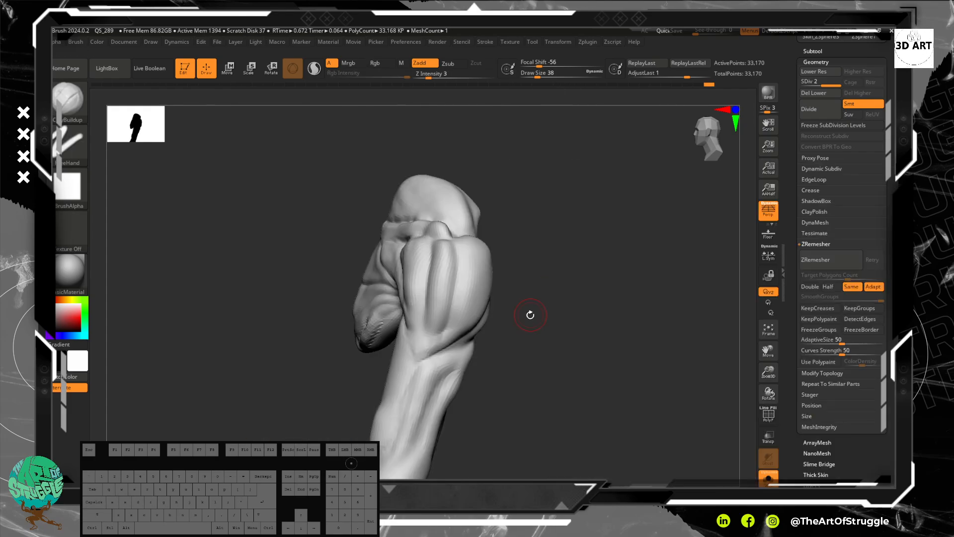
- Level the ridges on the rear deltoid with the Flatten brush, enlarging the draw size to 54
{"action": "key", "text": "b"}
{"action": "key", "text": "f"}
{"action": "key", "text": "l"}
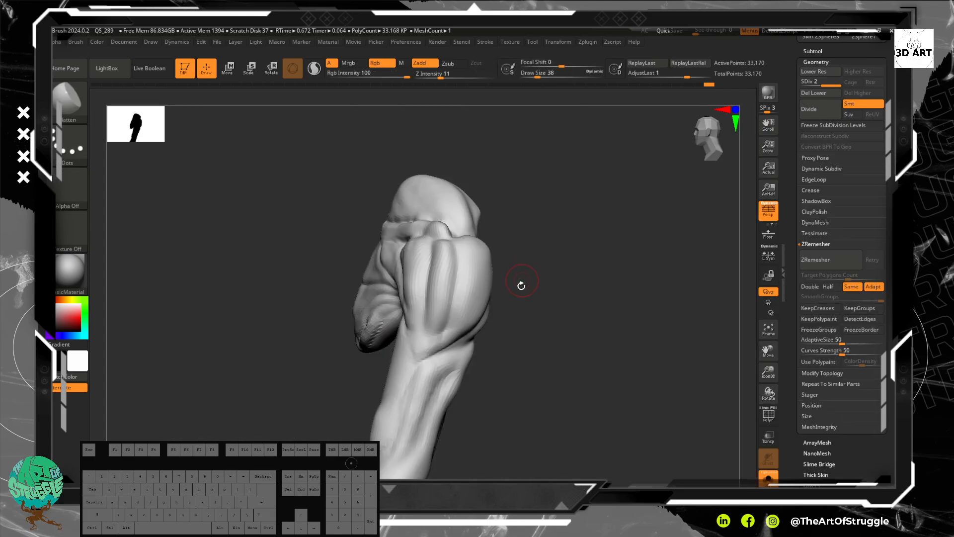
{"action": "left_click_drag", "start_coordinate": [524, 278], "coordinate": [524, 315]}
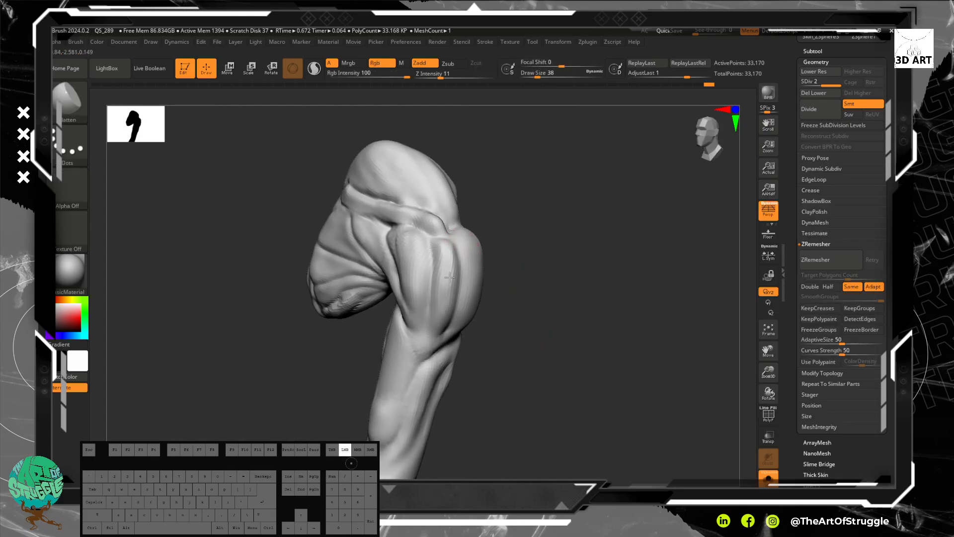
{"action": "left_click_drag", "start_coordinate": [449, 277], "coordinate": [437, 282]}
{"action": "key", "text": "bracketright"}
{"action": "mouse_move", "coordinate": [451, 260]}
{"action": "left_mouse_down"}
{"action": "mouse_move", "coordinate": [445, 319]}
{"action": "mouse_move", "coordinate": [409, 306]}
{"action": "left_mouse_up"}
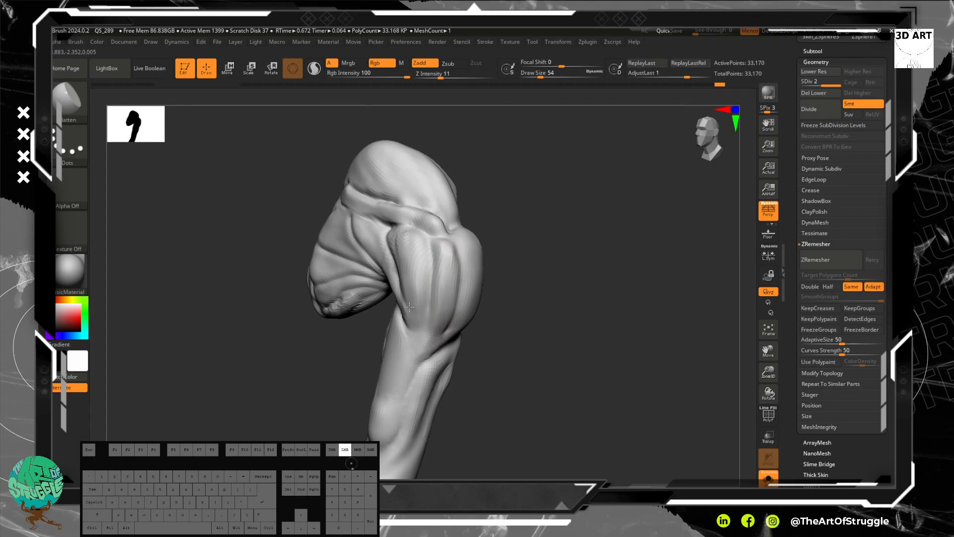
- Flatten the outer deltoid heads down toward their insertion on the upper arm
{"action": "left_click_drag", "start_coordinate": [540, 315], "coordinate": [503, 293]}
{"action": "left_click_drag", "start_coordinate": [470, 248], "coordinate": [459, 293]}
{"action": "mouse_move", "coordinate": [451, 280]}
{"action": "left_mouse_down"}
{"action": "mouse_move", "coordinate": [451, 310]}
{"action": "mouse_move", "coordinate": [463, 326]}
{"action": "mouse_move", "coordinate": [432, 349]}
{"action": "left_mouse_up"}
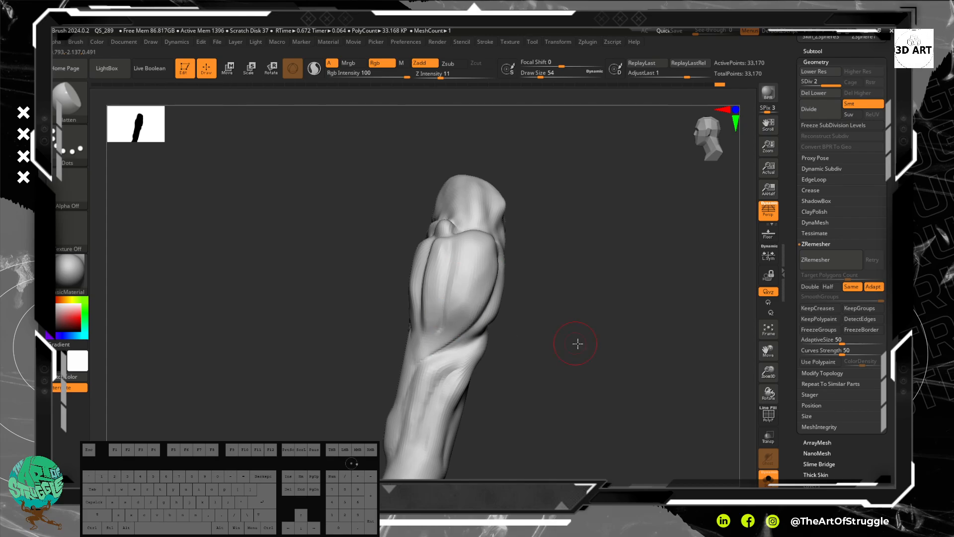
{"action": "left_click_drag", "start_coordinate": [577, 343], "coordinate": [551, 330]}
{"action": "left_click_drag", "start_coordinate": [468, 271], "coordinate": [436, 326]}
- Flatten the bulging planes along the back of the upper arm down to the triceps' lower end
{"action": "left_click_drag", "start_coordinate": [587, 402], "coordinate": [575, 275], "text": "alt"}
{"action": "left_click_drag", "start_coordinate": [537, 313], "coordinate": [571, 385]}
{"action": "left_click_drag", "start_coordinate": [451, 312], "coordinate": [486, 352]}
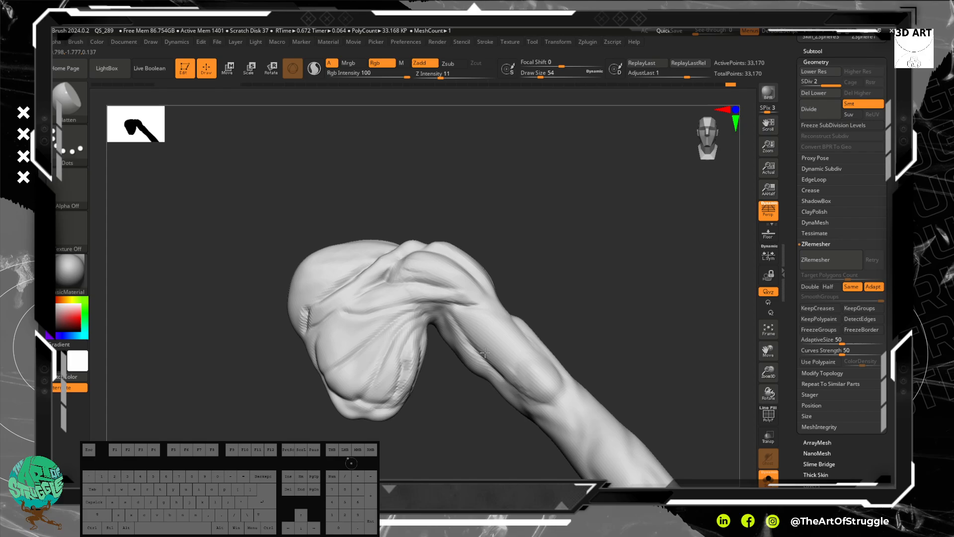
{"action": "left_click_drag", "start_coordinate": [546, 356], "coordinate": [536, 391]}
{"action": "mouse_move", "coordinate": [542, 350]}
{"action": "left_mouse_down"}
{"action": "mouse_move", "coordinate": [544, 367]}
{"action": "mouse_move", "coordinate": [536, 356]}
{"action": "left_mouse_up"}
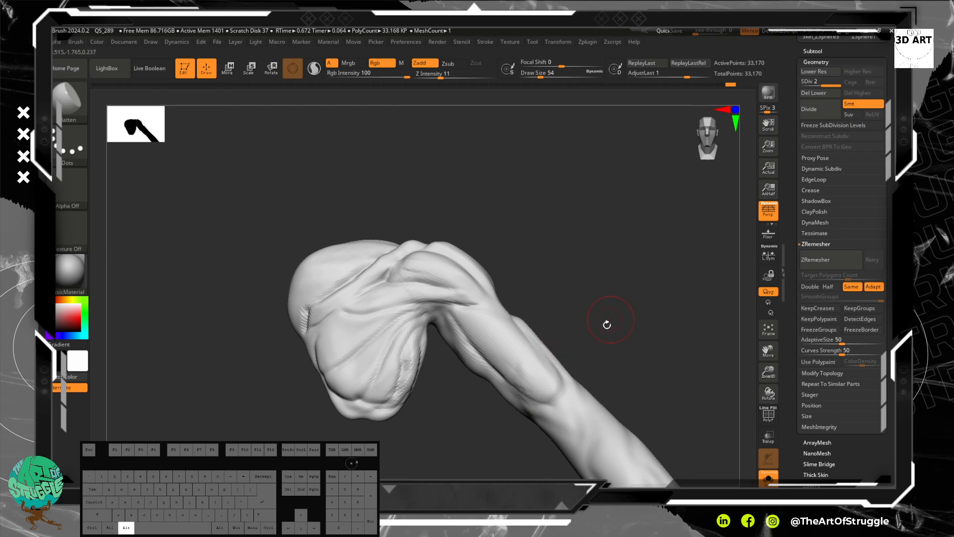
- Carve lengthwise grooves down the forearm from the elbow with DamStandard at Z Intensity 13
{"action": "left_click_drag", "start_coordinate": [607, 324], "coordinate": [554, 279], "text": "alt"}
{"action": "mouse_move", "coordinate": [571, 319]}
{"action": "left_mouse_down"}
{"action": "mouse_move", "coordinate": [588, 388]}
{"action": "mouse_move", "coordinate": [599, 380]}
{"action": "mouse_move", "coordinate": [530, 313]}
{"action": "left_mouse_up"}
{"action": "left_click_drag", "start_coordinate": [579, 350], "coordinate": [584, 272], "text": "alt"}
{"action": "key", "text": "b"}
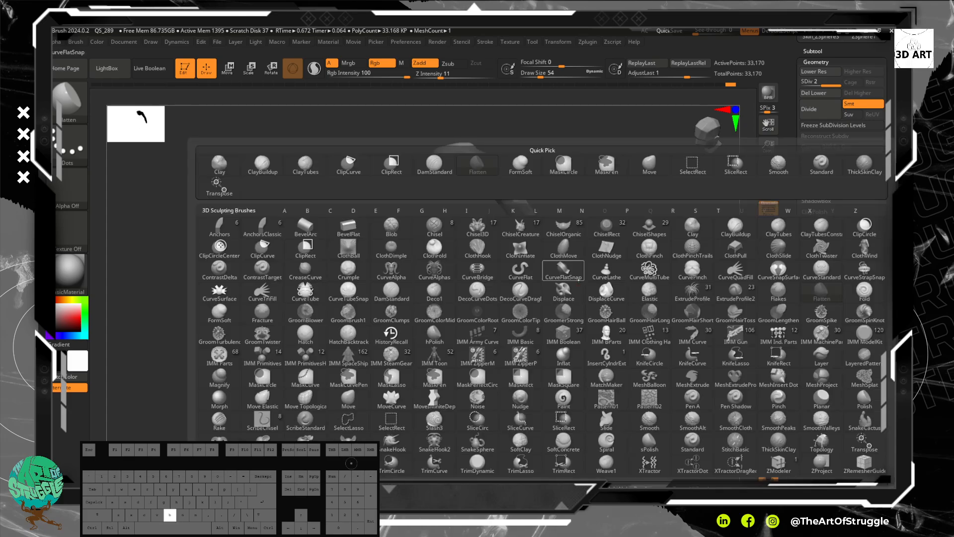
{"action": "key", "text": "d"}
{"action": "key", "text": "s"}
{"action": "mouse_move", "coordinate": [590, 309]}
{"action": "left_mouse_down", "text": "alt"}
{"action": "mouse_move", "coordinate": [582, 265]}
{"action": "mouse_move", "coordinate": [599, 330]}
{"action": "mouse_move", "coordinate": [603, 260]}
{"action": "mouse_move", "coordinate": [568, 244]}
{"action": "left_mouse_up", "text": "alt"}
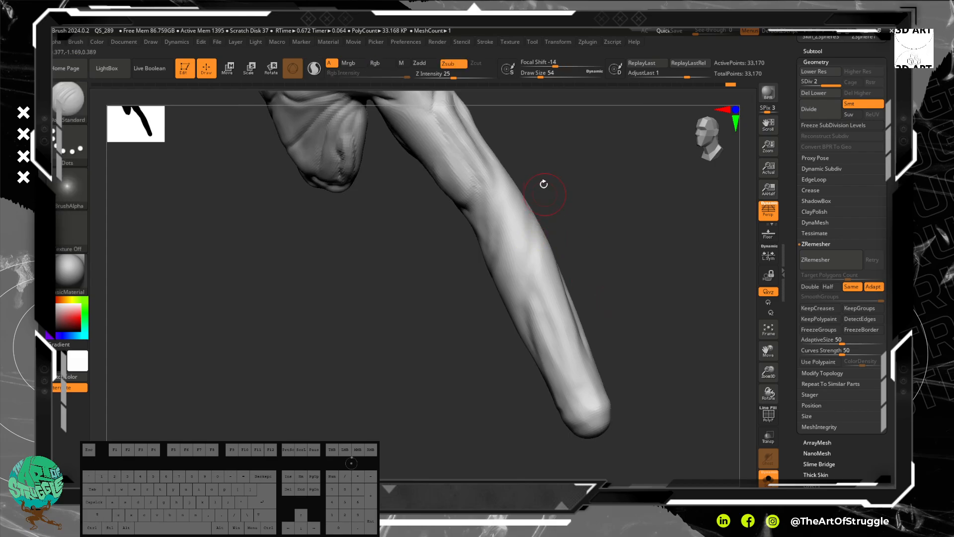
{"action": "mouse_move", "coordinate": [451, 77]}
{"action": "left_mouse_down"}
{"action": "mouse_move", "coordinate": [432, 77]}
{"action": "mouse_move", "coordinate": [443, 78]}
{"action": "left_mouse_up"}
{"action": "mouse_move", "coordinate": [532, 211]}
{"action": "left_mouse_down"}
{"action": "mouse_move", "coordinate": [525, 283]}
{"action": "mouse_move", "coordinate": [534, 326]}
{"action": "left_mouse_up"}
{"action": "mouse_move", "coordinate": [627, 312]}
{"action": "left_mouse_down"}
{"action": "mouse_move", "coordinate": [598, 341]}
{"action": "mouse_move", "coordinate": [611, 315]}
{"action": "left_mouse_up"}
{"action": "mouse_move", "coordinate": [557, 230]}
{"action": "left_mouse_down"}
{"action": "mouse_move", "coordinate": [549, 286]}
{"action": "mouse_move", "coordinate": [566, 385]}
{"action": "left_mouse_up"}
- Carve the diagonal separation across the forearm and extend it toward the wrist end
{"action": "left_click_drag", "start_coordinate": [627, 348], "coordinate": [695, 228]}
{"action": "left_click_drag", "start_coordinate": [577, 275], "coordinate": [605, 293]}
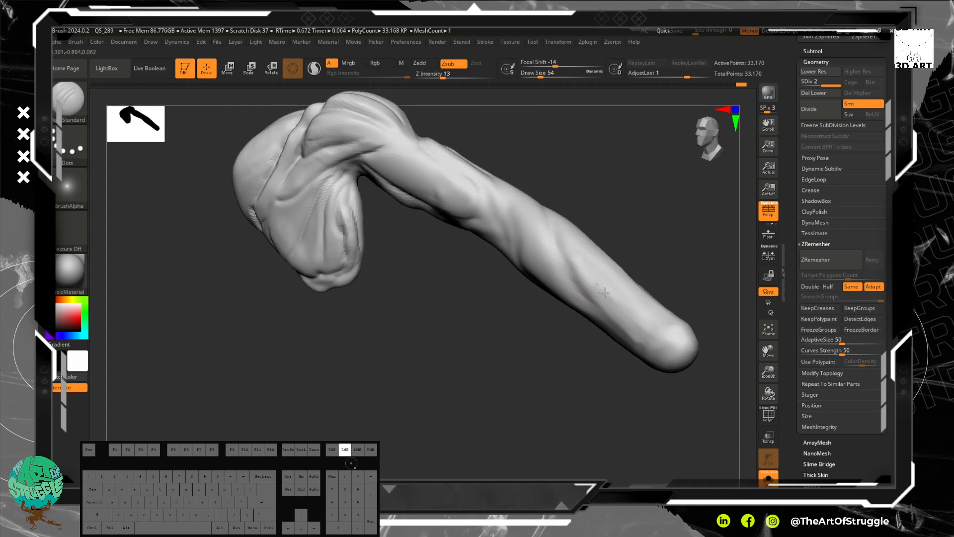
{"action": "left_click_drag", "start_coordinate": [652, 334], "coordinate": [641, 310]}
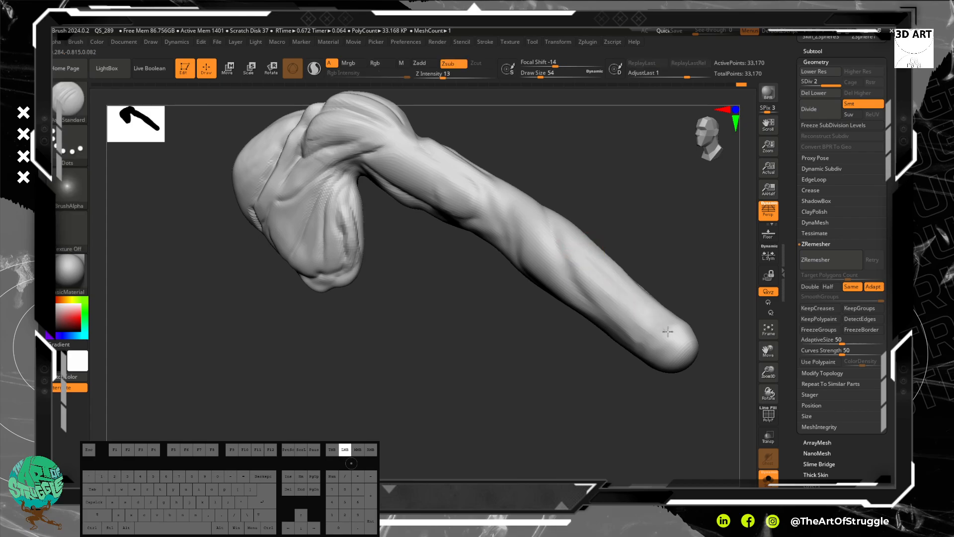
{"action": "mouse_move", "coordinate": [533, 324]}
{"action": "left_mouse_down"}
{"action": "mouse_move", "coordinate": [543, 309]}
{"action": "mouse_move", "coordinate": [522, 276]}
{"action": "left_mouse_up"}
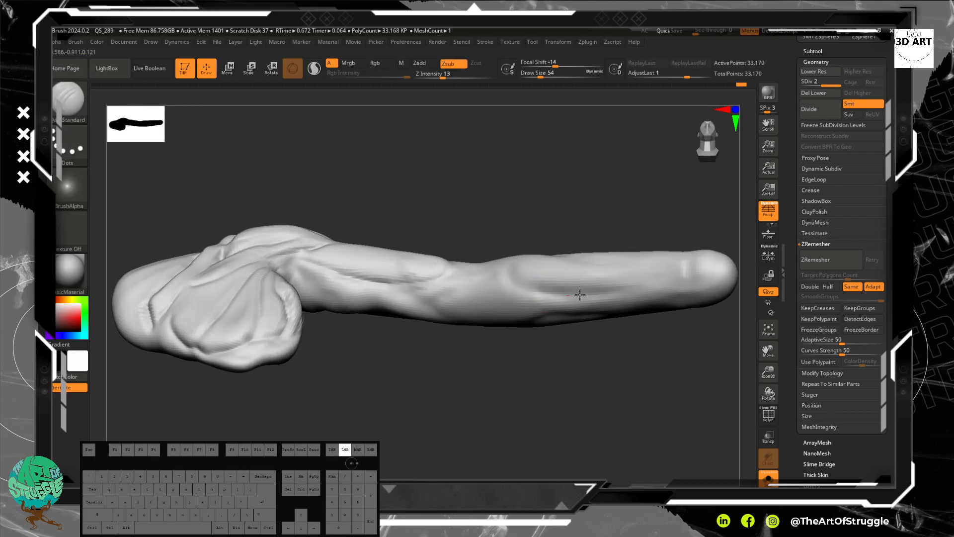
{"action": "left_click_drag", "start_coordinate": [636, 288], "coordinate": [683, 287]}
- Carve the long groove along the underside of the forearm up to the wrist end
{"action": "mouse_move", "coordinate": [582, 366]}
{"action": "left_mouse_down"}
{"action": "mouse_move", "coordinate": [584, 305]}
{"action": "mouse_move", "coordinate": [623, 306]}
{"action": "mouse_move", "coordinate": [572, 315]}
{"action": "mouse_move", "coordinate": [601, 312]}
{"action": "left_mouse_up"}
{"action": "left_click_drag", "start_coordinate": [670, 295], "coordinate": [686, 278]}
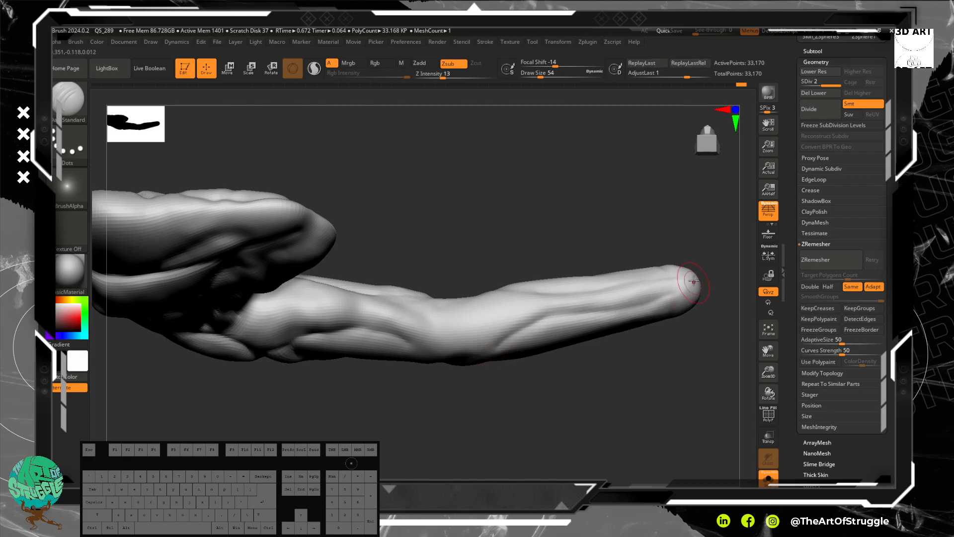
{"action": "left_click_drag", "start_coordinate": [558, 290], "coordinate": [646, 279]}
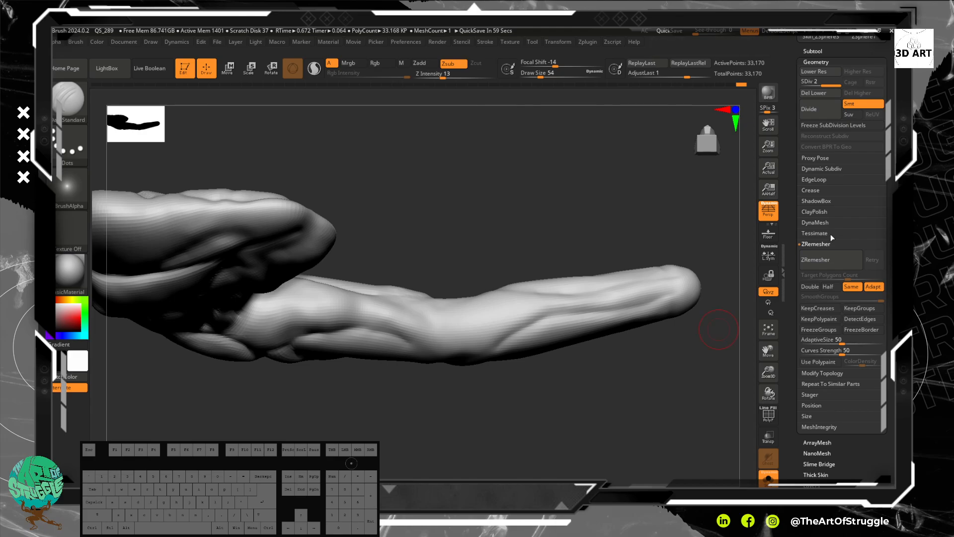
- Smooth the surface around the elbow and the upper forearm
{"action": "mouse_move", "coordinate": [536, 178]}
{"action": "left_mouse_down"}
{"action": "mouse_move", "coordinate": [460, 300]}
{"action": "mouse_move", "coordinate": [487, 319]}
{"action": "mouse_move", "coordinate": [490, 309]}
{"action": "left_mouse_up"}
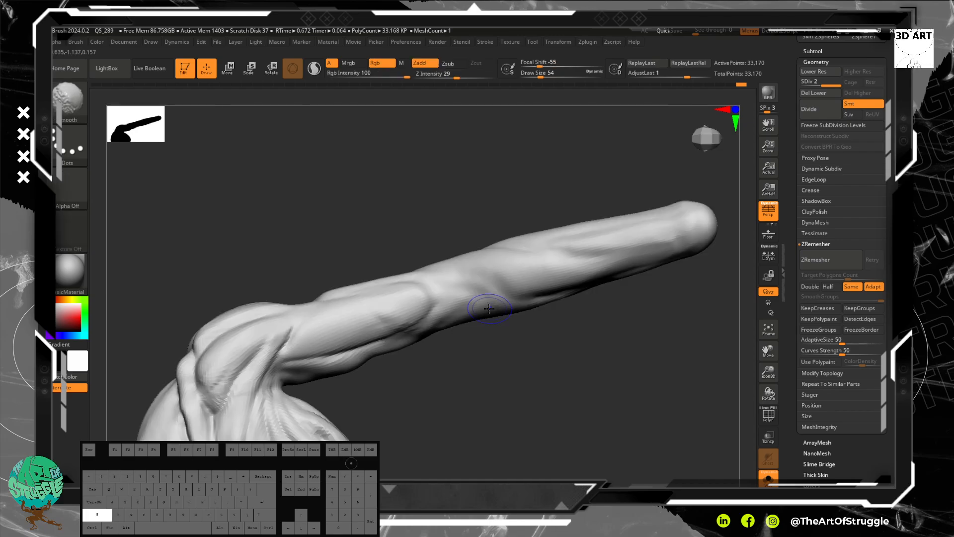
{"action": "mouse_move", "coordinate": [467, 396]}
{"action": "left_mouse_down"}
{"action": "mouse_move", "coordinate": [484, 396]}
{"action": "mouse_move", "coordinate": [494, 255]}
{"action": "left_mouse_up"}
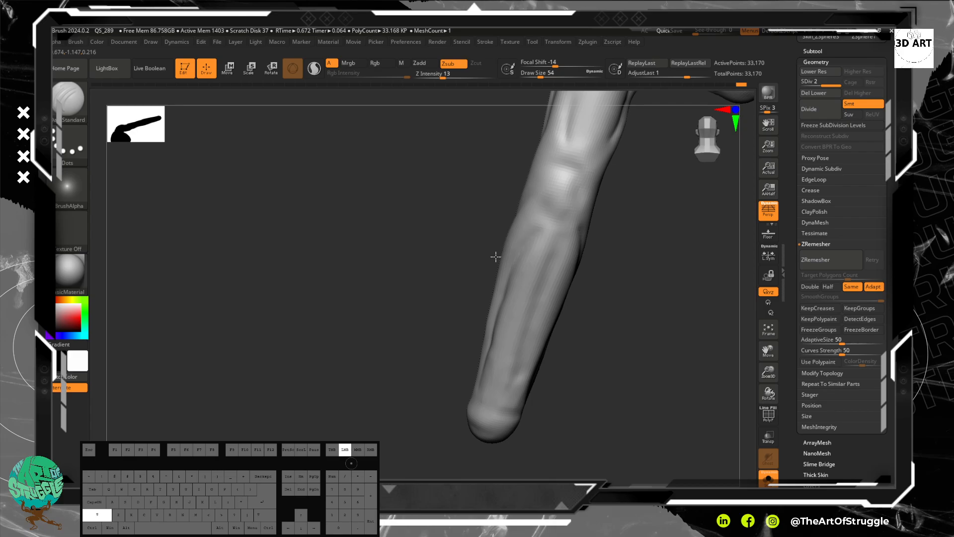
{"action": "key", "text": "shift"}
- Carve the elbow separations below the triceps and the groove running from them into the upper forearm
{"action": "mouse_move", "coordinate": [639, 300]}
{"action": "left_mouse_down"}
{"action": "mouse_move", "coordinate": [574, 308]}
{"action": "mouse_move", "coordinate": [643, 270]}
{"action": "left_mouse_up"}
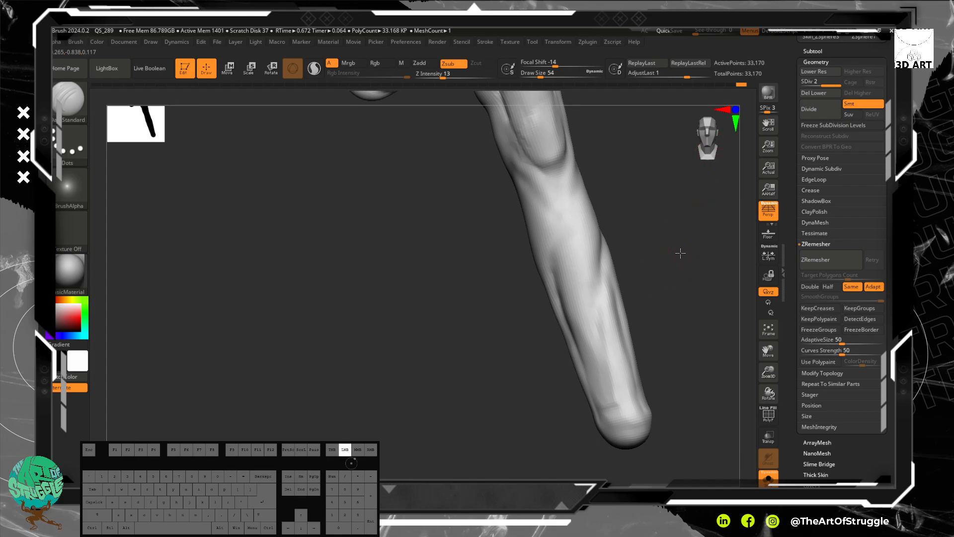
{"action": "left_click_drag", "start_coordinate": [669, 258], "coordinate": [592, 209]}
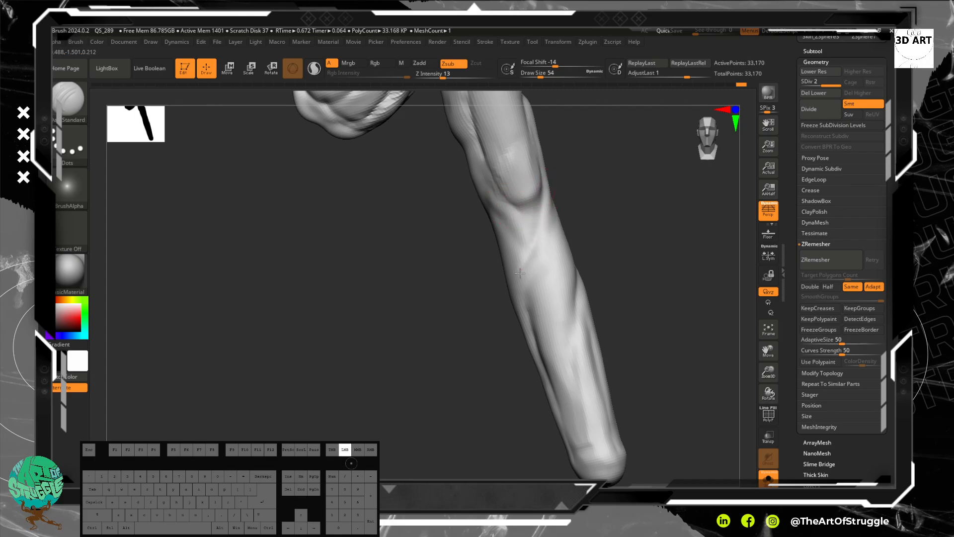
{"action": "left_click_drag", "start_coordinate": [520, 273], "coordinate": [518, 276]}
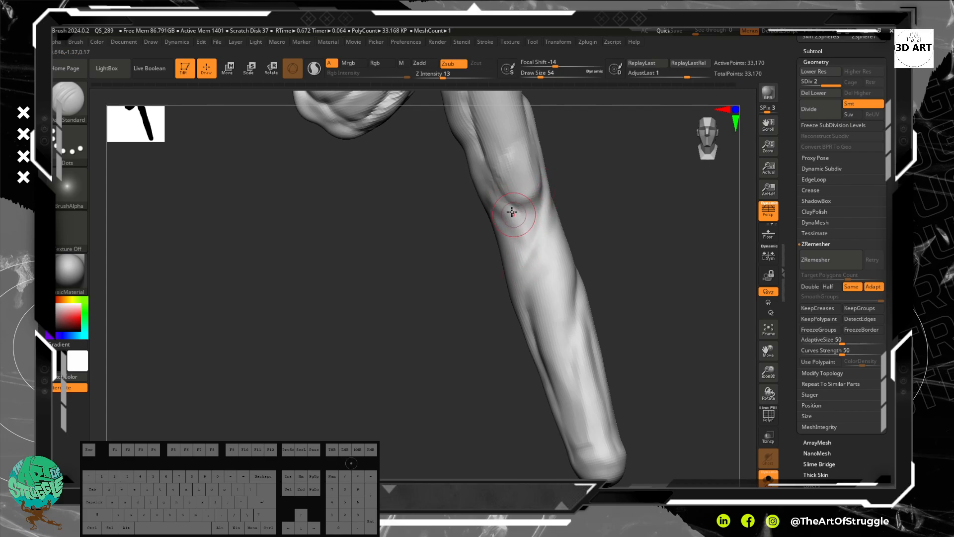
{"action": "left_click_drag", "start_coordinate": [512, 213], "coordinate": [518, 274]}
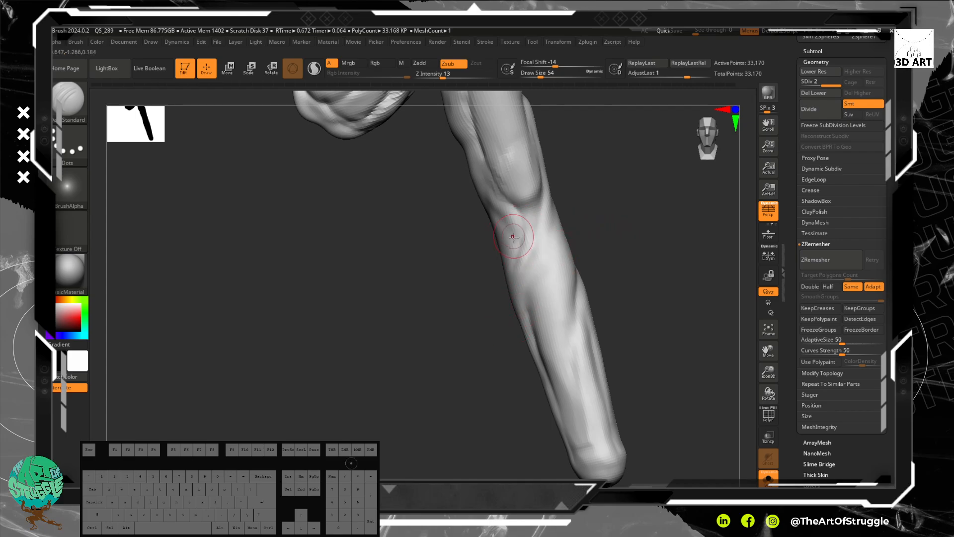
{"action": "left_click_drag", "start_coordinate": [519, 241], "coordinate": [493, 215]}
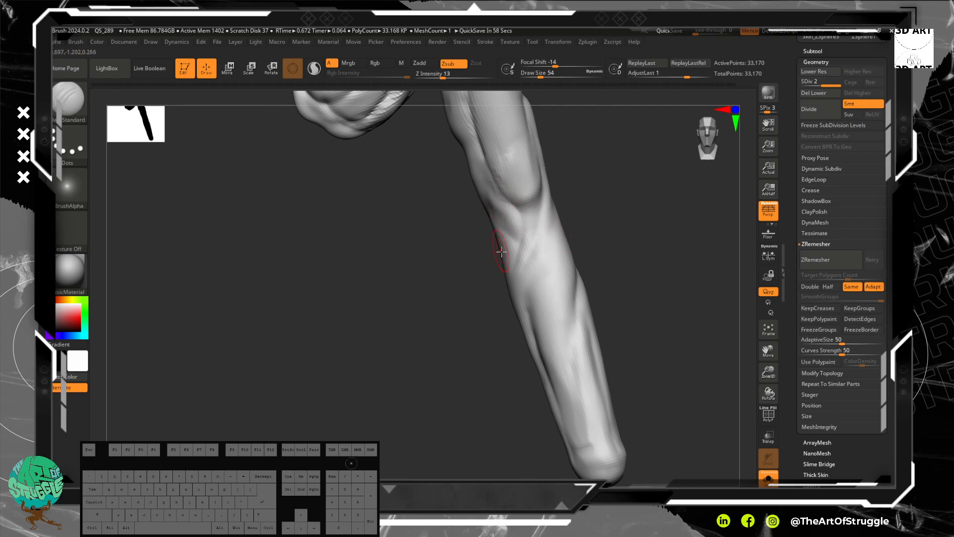
{"action": "mouse_move", "coordinate": [511, 256]}
{"action": "left_mouse_down"}
{"action": "mouse_move", "coordinate": [508, 264]}
{"action": "mouse_move", "coordinate": [520, 253]}
{"action": "mouse_move", "coordinate": [544, 255]}
{"action": "mouse_move", "coordinate": [482, 253]}
{"action": "mouse_move", "coordinate": [461, 217]}
{"action": "mouse_move", "coordinate": [473, 216]}
{"action": "left_mouse_up"}
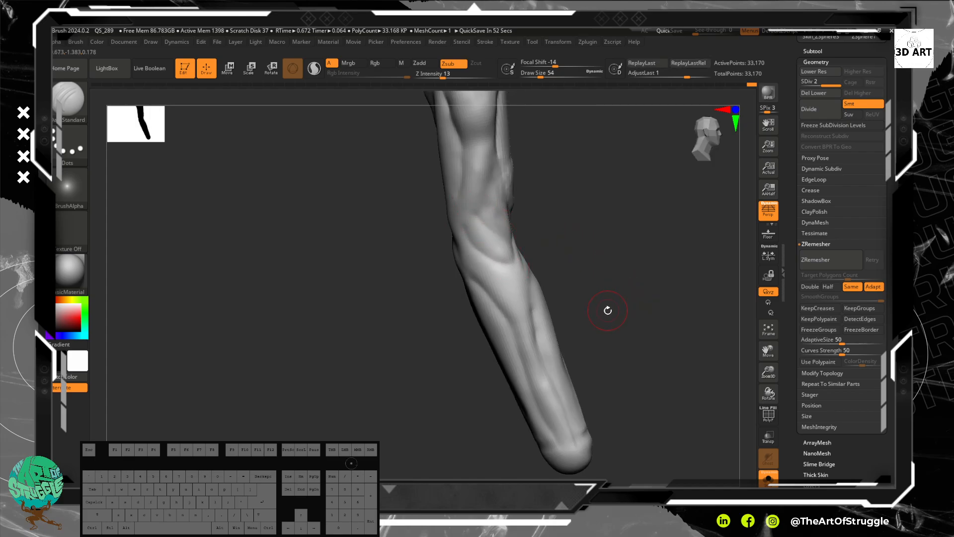
- Carve the muscle separation on the side of the forearm from the elbow crease downward
{"action": "left_click_drag", "start_coordinate": [628, 313], "coordinate": [605, 264], "text": "alt"}
{"action": "left_click_drag", "start_coordinate": [474, 208], "coordinate": [467, 205]}
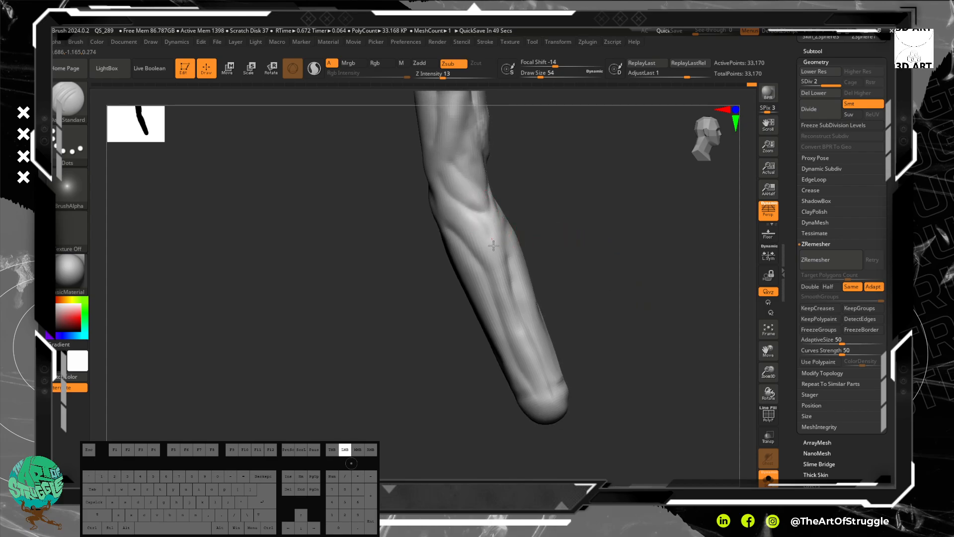
{"action": "left_click_drag", "start_coordinate": [502, 271], "coordinate": [476, 208]}
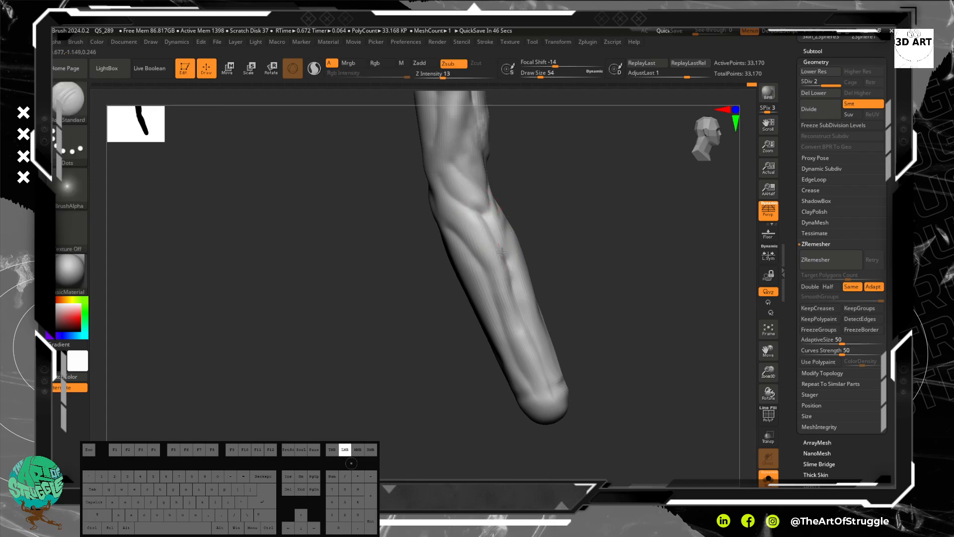
{"action": "left_click_drag", "start_coordinate": [502, 253], "coordinate": [511, 273]}
- Carve the lengthwise groove along the inner forearm from the elbow toward the wrist
{"action": "left_click_drag", "start_coordinate": [608, 247], "coordinate": [630, 228]}
{"action": "mouse_move", "coordinate": [463, 230]}
{"action": "left_mouse_down"}
{"action": "mouse_move", "coordinate": [434, 208]}
{"action": "mouse_move", "coordinate": [458, 226]}
{"action": "mouse_move", "coordinate": [486, 293]}
{"action": "left_mouse_up"}
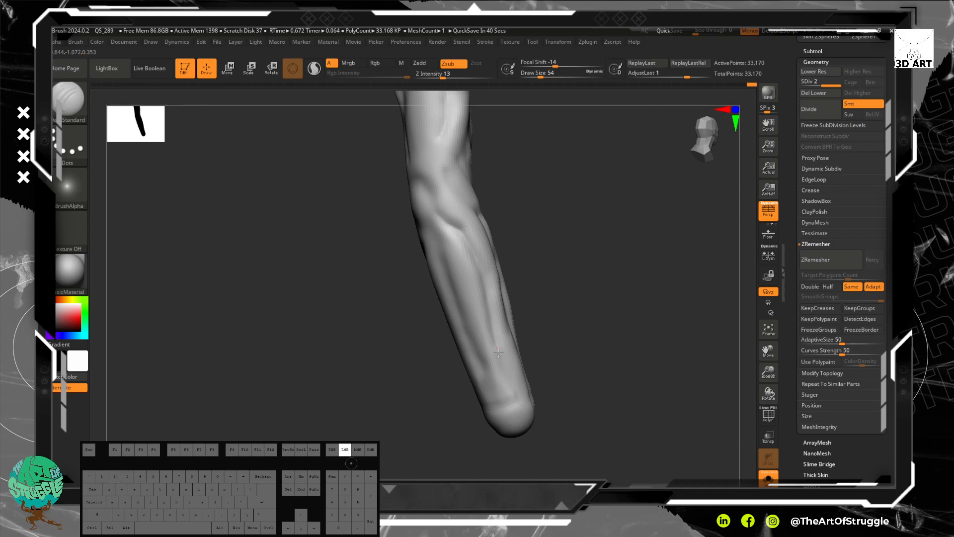
{"action": "left_click_drag", "start_coordinate": [512, 388], "coordinate": [513, 387]}
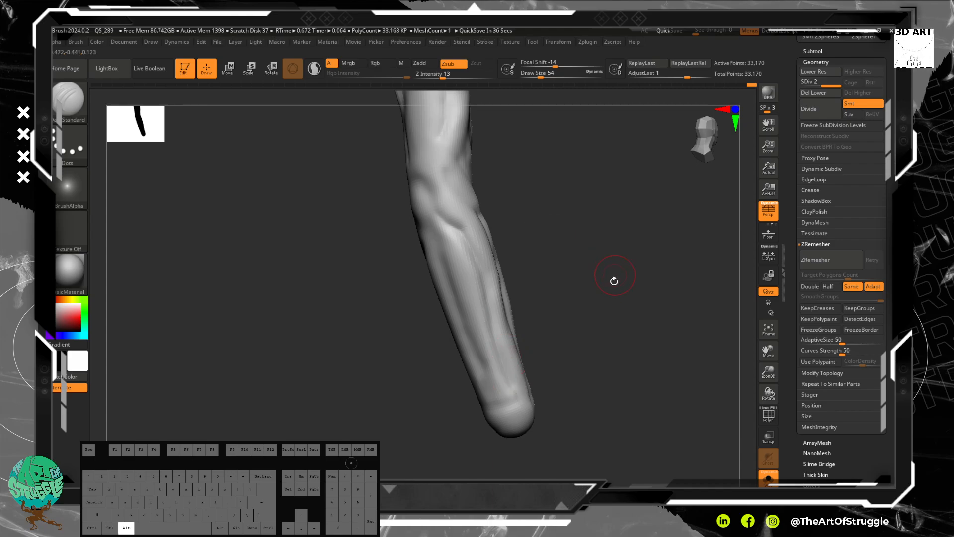
- Deepen the separations along the back of the forearm and the outer upper arm below the deltoid
{"action": "mouse_move", "coordinate": [614, 281]}
{"action": "left_mouse_down", "text": "alt"}
{"action": "mouse_move", "coordinate": [558, 168]}
{"action": "mouse_move", "coordinate": [541, 232]}
{"action": "mouse_move", "coordinate": [500, 242]}
{"action": "mouse_move", "coordinate": [507, 228]}
{"action": "mouse_move", "coordinate": [543, 281]}
{"action": "mouse_move", "coordinate": [524, 261]}
{"action": "mouse_move", "coordinate": [533, 343]}
{"action": "mouse_move", "coordinate": [530, 334]}
{"action": "left_mouse_up", "text": "alt"}
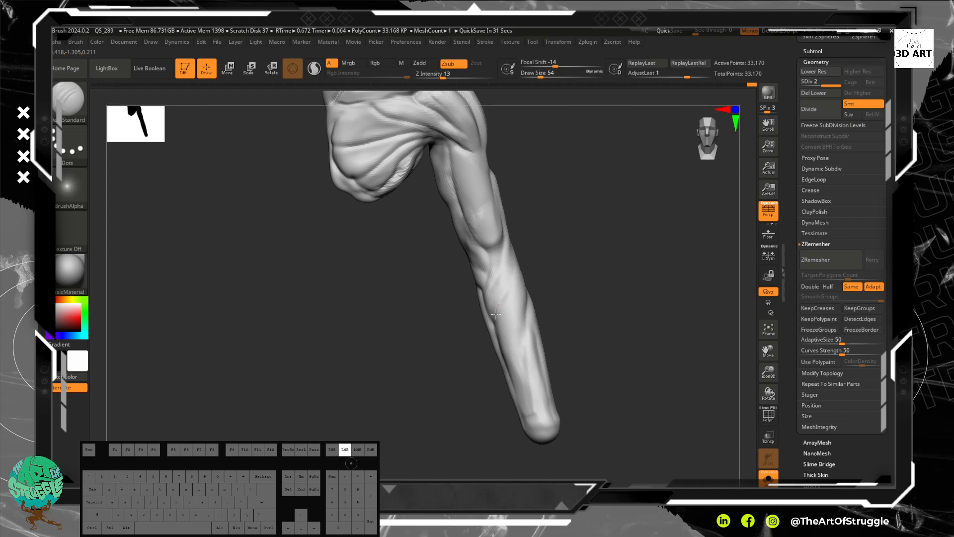
{"action": "mouse_move", "coordinate": [585, 300]}
{"action": "left_mouse_down", "text": "alt"}
{"action": "mouse_move", "coordinate": [505, 305]}
{"action": "mouse_move", "coordinate": [517, 314]}
{"action": "mouse_move", "coordinate": [458, 226]}
{"action": "left_mouse_up", "text": "alt"}
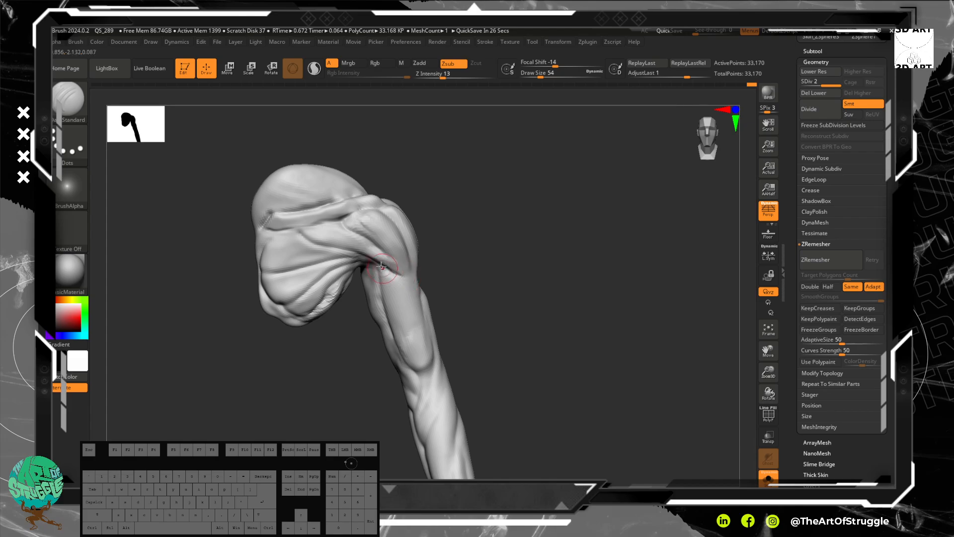
{"action": "left_click_drag", "start_coordinate": [464, 284], "coordinate": [411, 274]}
{"action": "left_click_drag", "start_coordinate": [511, 274], "coordinate": [528, 284]}
{"action": "left_click_drag", "start_coordinate": [529, 284], "coordinate": [482, 238], "text": "alt"}
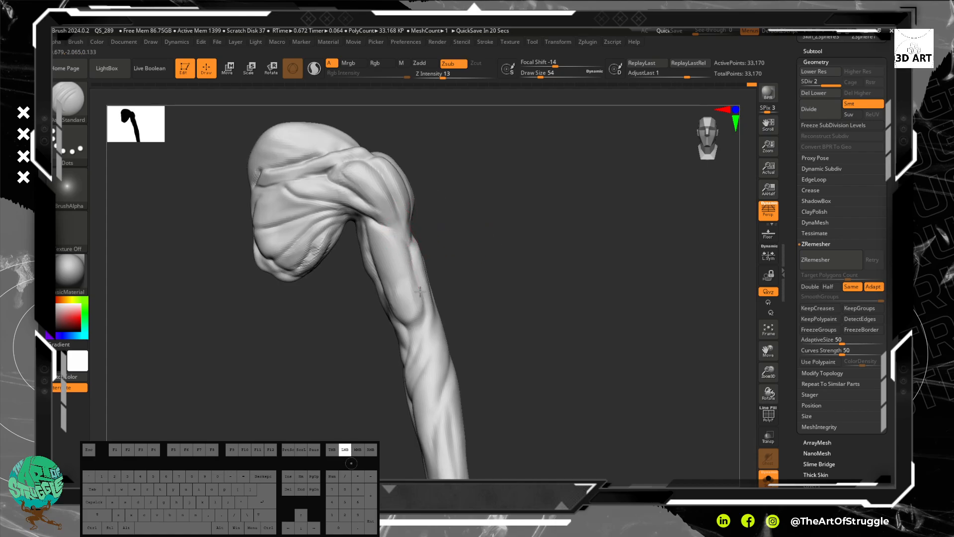
- Build up the back of the upper arm below the deltoid with ClayBuildup at draw size 54 and Z Intensity 3
{"action": "mouse_move", "coordinate": [528, 301]}
{"action": "left_mouse_down"}
{"action": "mouse_move", "coordinate": [494, 313]}
{"action": "mouse_move", "coordinate": [524, 311]}
{"action": "mouse_move", "coordinate": [521, 284]}
{"action": "left_mouse_up"}
{"action": "key", "text": "b"}
{"action": "key", "text": "c"}
{"action": "key", "text": "b"}
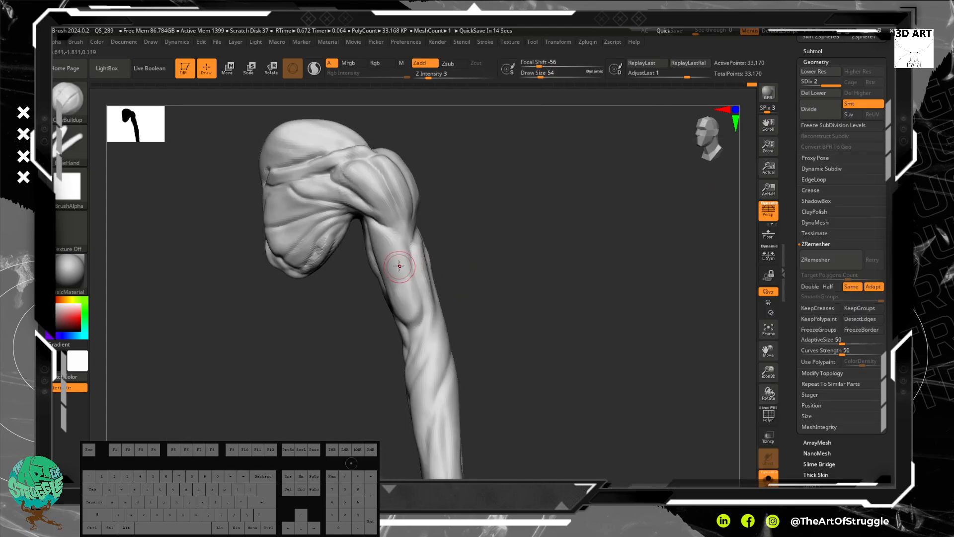
{"action": "mouse_move", "coordinate": [388, 264]}
{"action": "left_mouse_down"}
{"action": "mouse_move", "coordinate": [408, 310]}
{"action": "mouse_move", "coordinate": [399, 276]}
{"action": "left_mouse_up"}
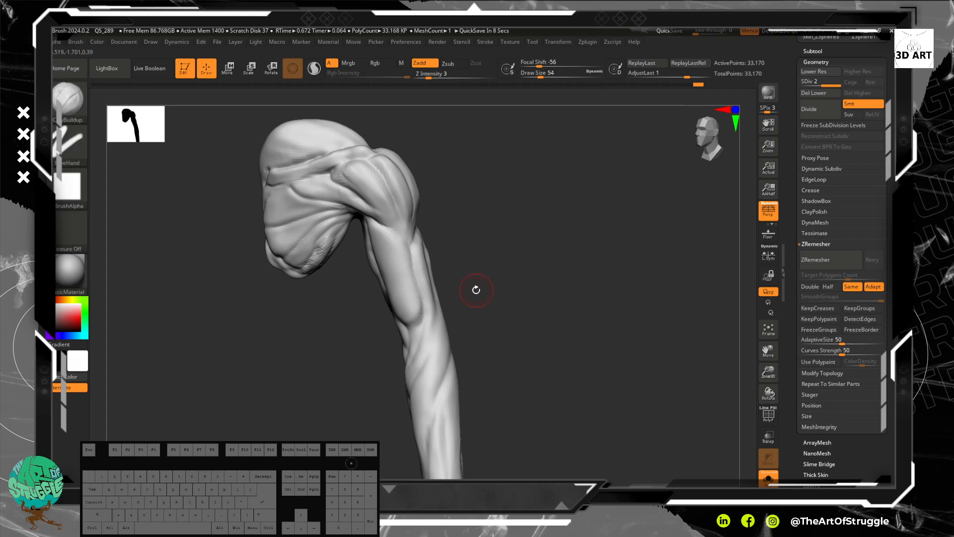
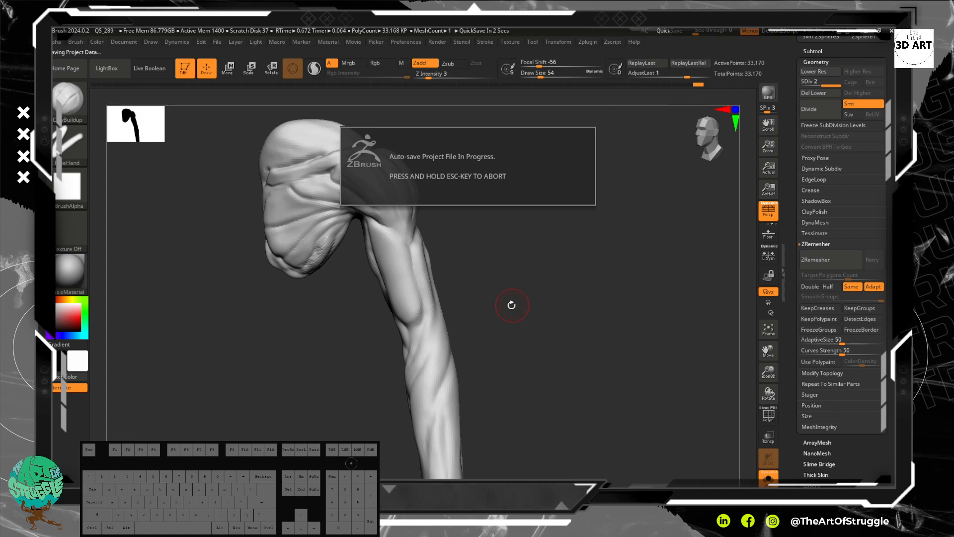
- Add volume to the upper arm just below the deltoid with the ClayBuildup brush at draw size 54
{"action": "left_click_drag", "start_coordinate": [494, 252], "coordinate": [494, 237]}
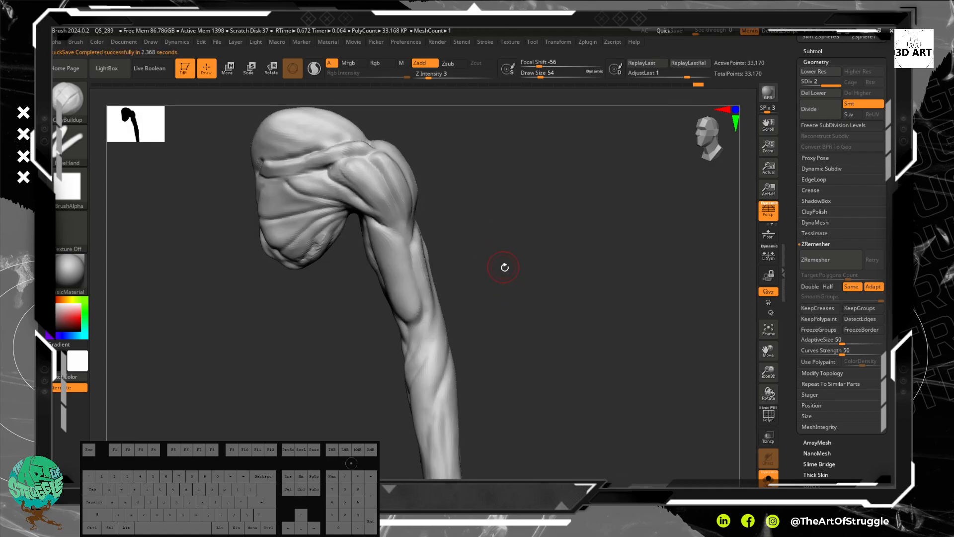
{"action": "mouse_move", "coordinate": [511, 277]}
{"action": "left_mouse_down"}
{"action": "mouse_move", "coordinate": [460, 301]}
{"action": "mouse_move", "coordinate": [520, 293]}
{"action": "mouse_move", "coordinate": [479, 270]}
{"action": "left_mouse_up"}
{"action": "key", "text": "b"}
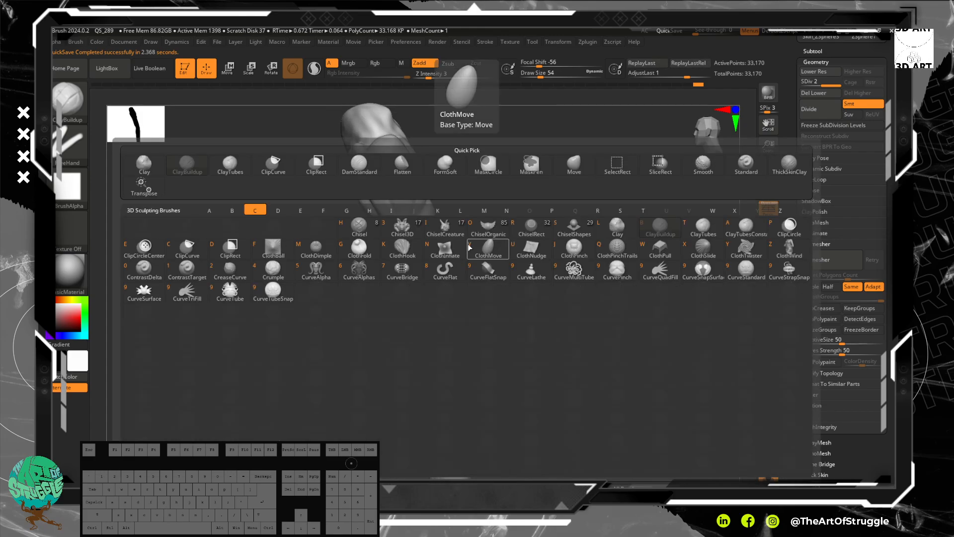
{"action": "key", "text": "b"}
{"action": "left_click_drag", "start_coordinate": [431, 214], "coordinate": [432, 244]}
{"action": "left_click_drag", "start_coordinate": [518, 251], "coordinate": [554, 271]}
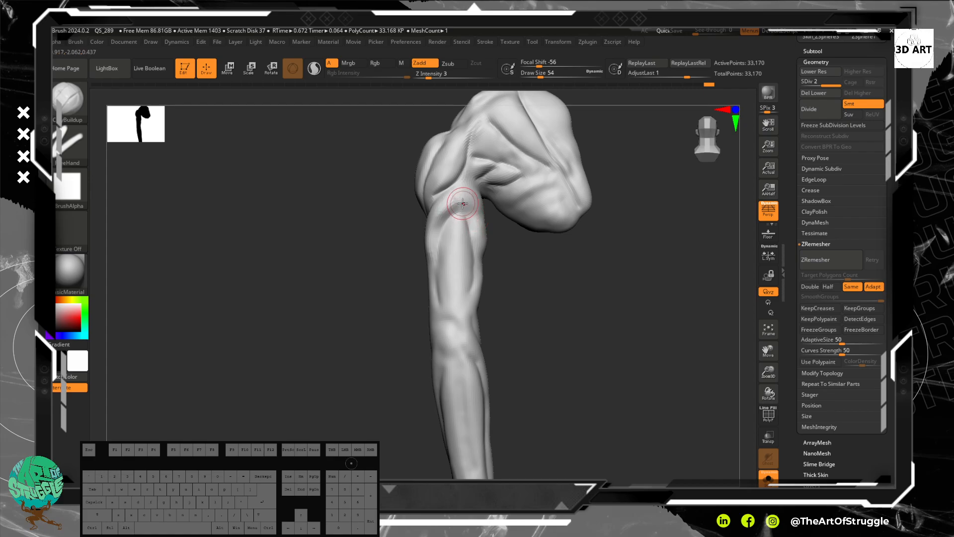
- Carve the triceps separations below the armpit with DamStandard at draw size 54 and Z Intensity 13
{"action": "key", "text": "b"}
{"action": "key", "text": "d"}
{"action": "key", "text": "s"}
{"action": "mouse_move", "coordinate": [447, 196]}
{"action": "left_mouse_down"}
{"action": "mouse_move", "coordinate": [448, 220]}
{"action": "mouse_move", "coordinate": [426, 207]}
{"action": "mouse_move", "coordinate": [484, 239]}
{"action": "left_mouse_up"}
{"action": "mouse_move", "coordinate": [543, 255]}
{"action": "left_mouse_down"}
{"action": "mouse_move", "coordinate": [502, 254]}
{"action": "mouse_move", "coordinate": [529, 248]}
{"action": "mouse_move", "coordinate": [541, 268]}
{"action": "mouse_move", "coordinate": [512, 253]}
{"action": "left_mouse_up"}
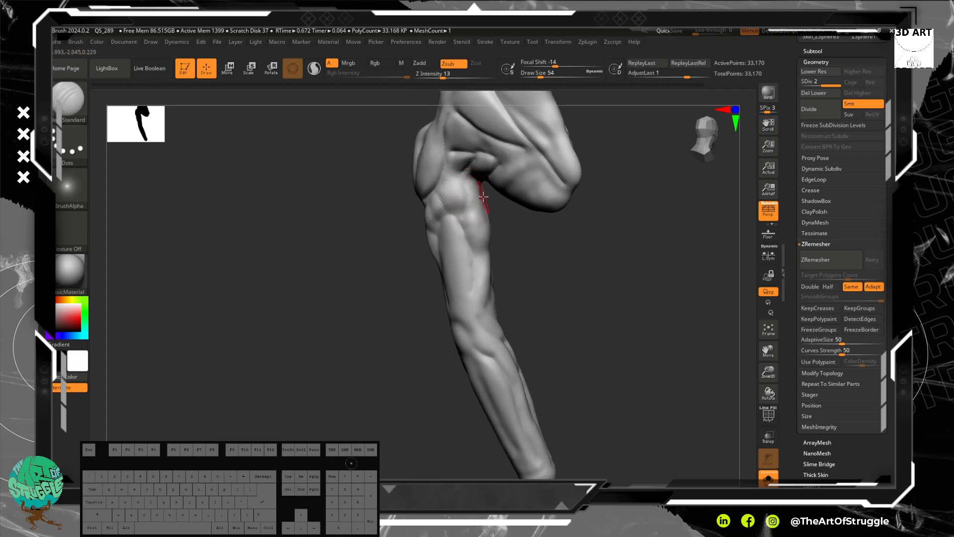
{"action": "left_click_drag", "start_coordinate": [483, 210], "coordinate": [428, 213]}
{"action": "left_click_drag", "start_coordinate": [553, 217], "coordinate": [619, 215]}
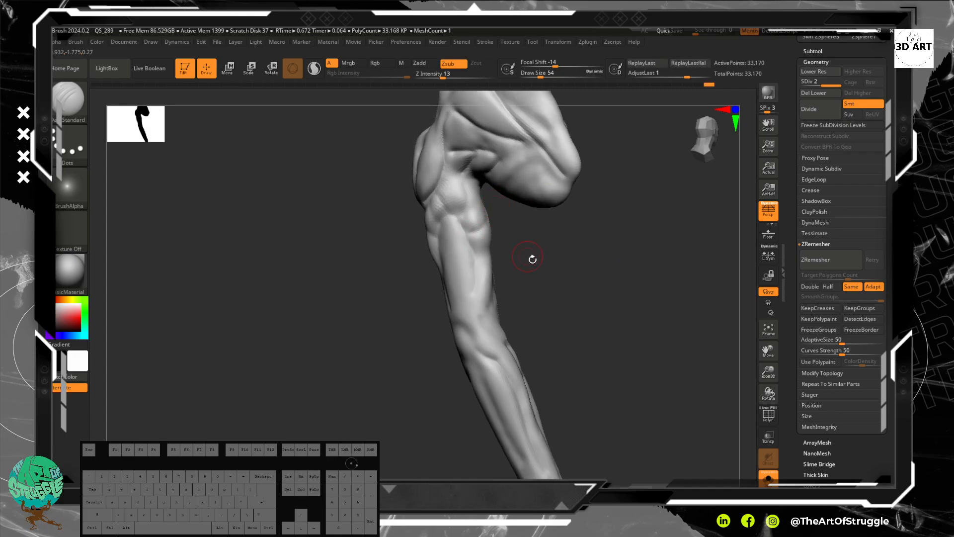
- Carve and smooth the lengthwise muscle separation along the outer upper arm below the deltoid
{"action": "left_click_drag", "start_coordinate": [532, 259], "coordinate": [522, 245]}
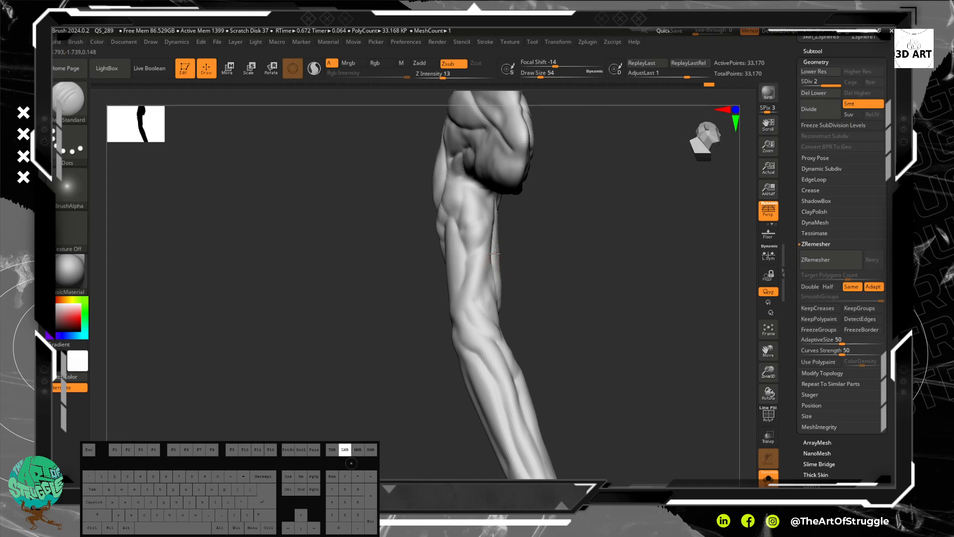
{"action": "left_click_drag", "start_coordinate": [543, 268], "coordinate": [537, 250]}
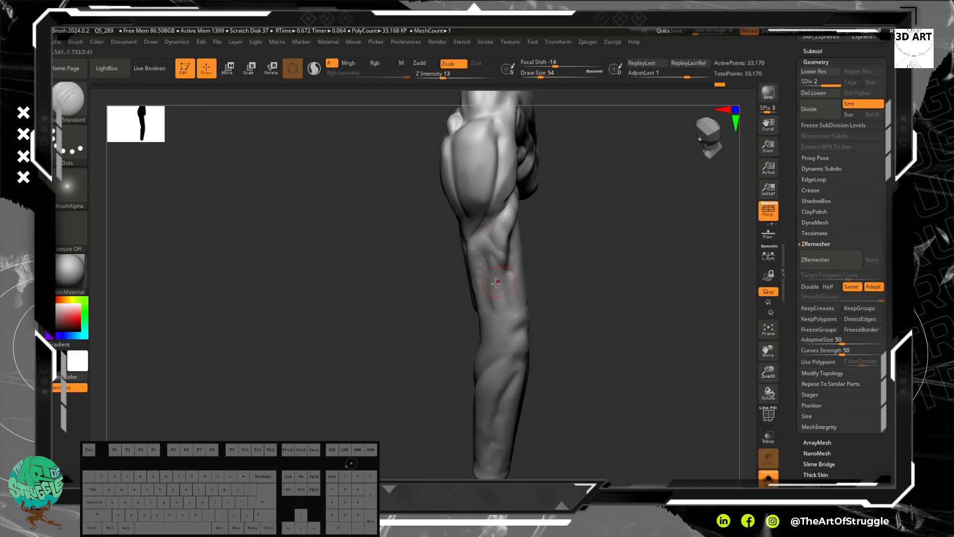
{"action": "mouse_move", "coordinate": [542, 279]}
{"action": "left_mouse_down"}
{"action": "mouse_move", "coordinate": [592, 239]}
{"action": "mouse_move", "coordinate": [569, 249]}
{"action": "mouse_move", "coordinate": [561, 265]}
{"action": "mouse_move", "coordinate": [573, 278]}
{"action": "mouse_move", "coordinate": [566, 267]}
{"action": "left_mouse_up"}
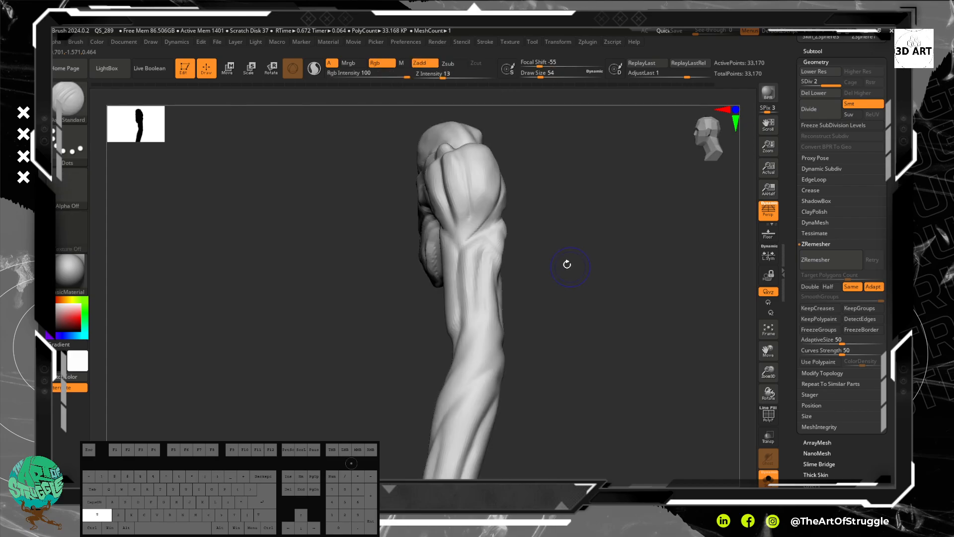
{"action": "left_click_drag", "start_coordinate": [477, 267], "coordinate": [482, 251]}
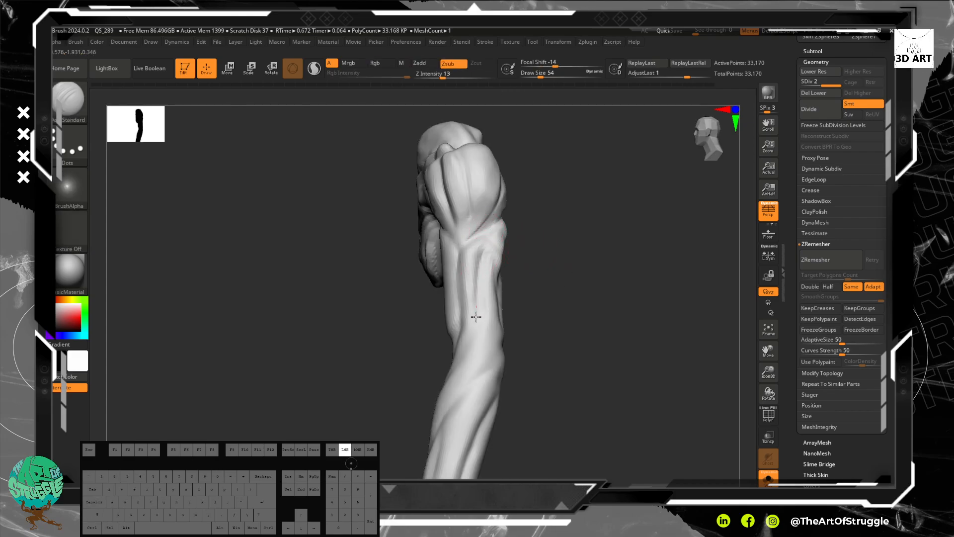
- Carve muscle grooves across the lower back and along the torso's side edge beneath the armpit with DamStandard
{"action": "mouse_move", "coordinate": [560, 292]}
{"action": "left_mouse_down"}
{"action": "mouse_move", "coordinate": [570, 305]}
{"action": "mouse_move", "coordinate": [599, 305]}
{"action": "mouse_move", "coordinate": [594, 289]}
{"action": "mouse_move", "coordinate": [636, 293]}
{"action": "mouse_move", "coordinate": [627, 336]}
{"action": "mouse_move", "coordinate": [546, 350]}
{"action": "left_mouse_up"}
{"action": "left_click_drag", "start_coordinate": [569, 386], "coordinate": [605, 393], "text": "shift"}
{"action": "left_click_drag", "start_coordinate": [602, 368], "coordinate": [424, 341], "text": "alt"}
{"action": "left_click_drag", "start_coordinate": [566, 316], "coordinate": [577, 396], "text": "alt"}
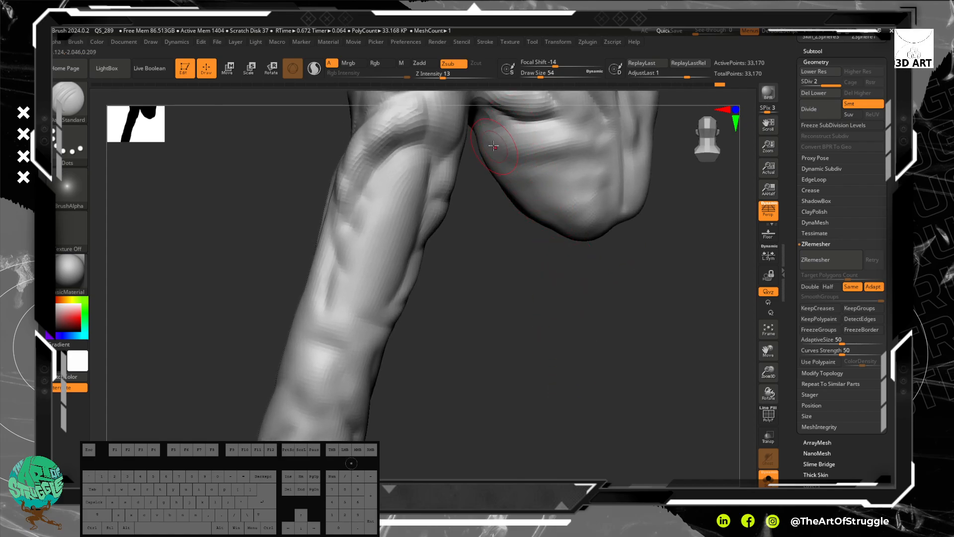
{"action": "mouse_move", "coordinate": [494, 145]}
{"action": "left_mouse_down"}
{"action": "mouse_move", "coordinate": [497, 130]}
{"action": "mouse_move", "coordinate": [546, 210]}
{"action": "left_mouse_up"}
{"action": "left_click_drag", "start_coordinate": [541, 167], "coordinate": [593, 171]}
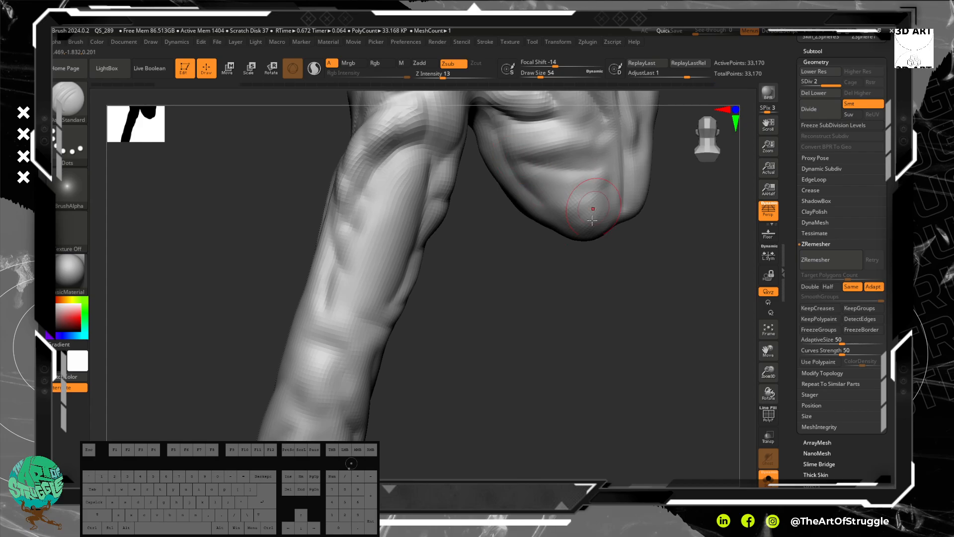
{"action": "mouse_move", "coordinate": [638, 258]}
{"action": "left_mouse_down"}
{"action": "mouse_move", "coordinate": [603, 249]}
{"action": "mouse_move", "coordinate": [546, 194]}
{"action": "left_mouse_up"}
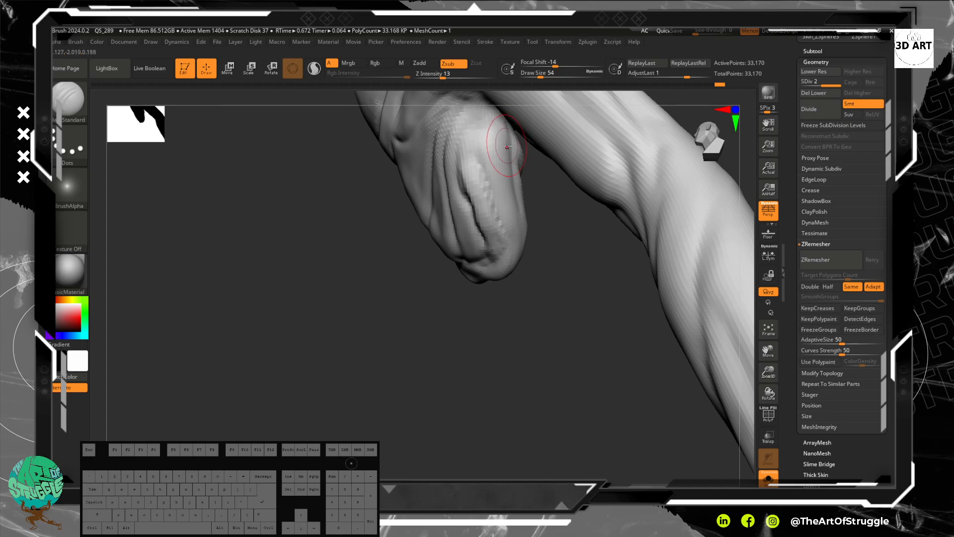
{"action": "left_click_drag", "start_coordinate": [473, 170], "coordinate": [499, 167]}
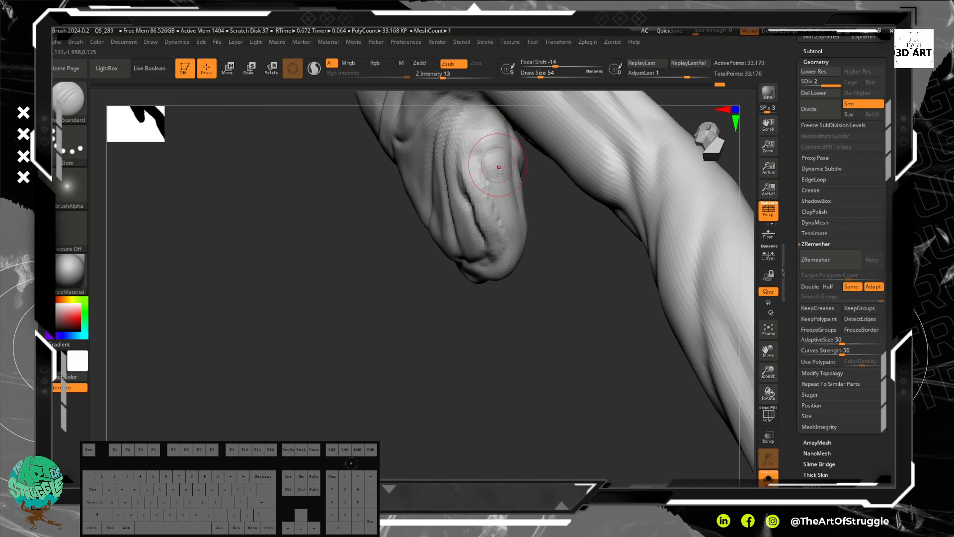
- Build up the side of the torso below the armpit with ClayBuildup at draw size 30 and Z Intensity 3
{"action": "key", "text": "b"}
{"action": "key", "text": "c"}
{"action": "key", "text": "b"}
{"action": "left_click_drag", "start_coordinate": [557, 283], "coordinate": [549, 323], "text": "alt"}
{"action": "key", "text": "bracketleft"}
{"action": "key", "text": "bracketleft"}
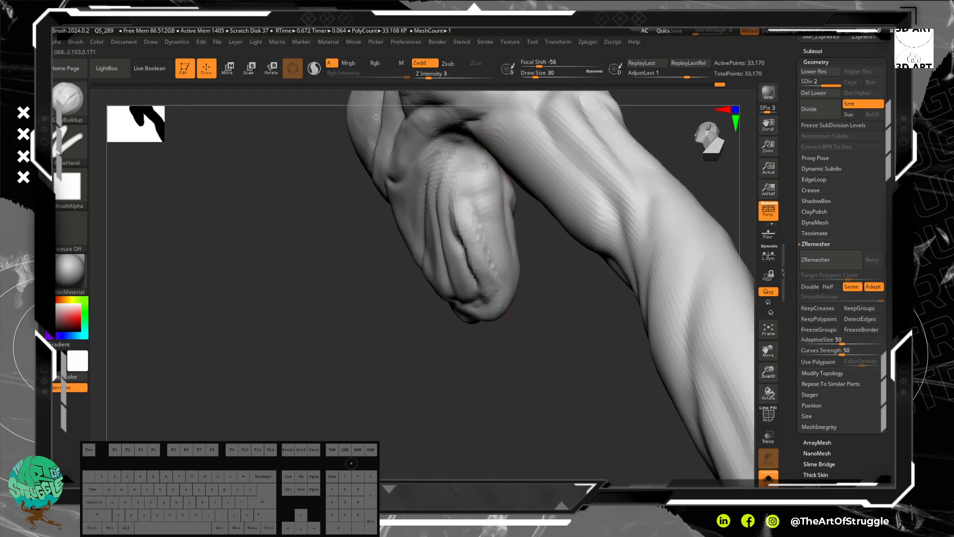
{"action": "left_click_drag", "start_coordinate": [478, 161], "coordinate": [488, 159]}
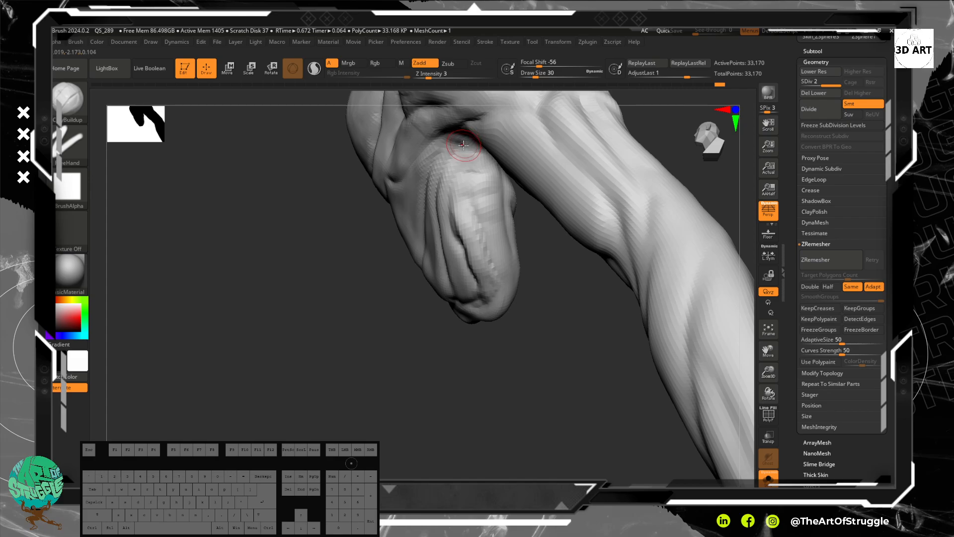
- Adjust the outer contour of the chest with the Move brush at draw size 110
{"action": "mouse_move", "coordinate": [417, 212]}
{"action": "left_mouse_down"}
{"action": "mouse_move", "coordinate": [342, 334]}
{"action": "mouse_move", "coordinate": [356, 264]}
{"action": "mouse_move", "coordinate": [353, 311]}
{"action": "mouse_move", "coordinate": [358, 284]}
{"action": "mouse_move", "coordinate": [352, 303]}
{"action": "left_mouse_up"}
{"action": "key", "text": "b"}
{"action": "key", "text": "m"}
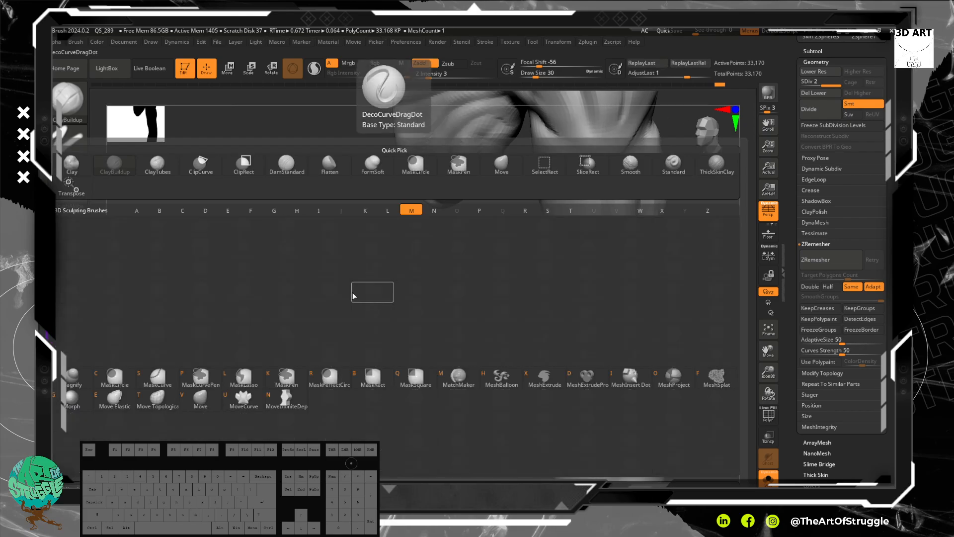
{"action": "key", "text": "v"}
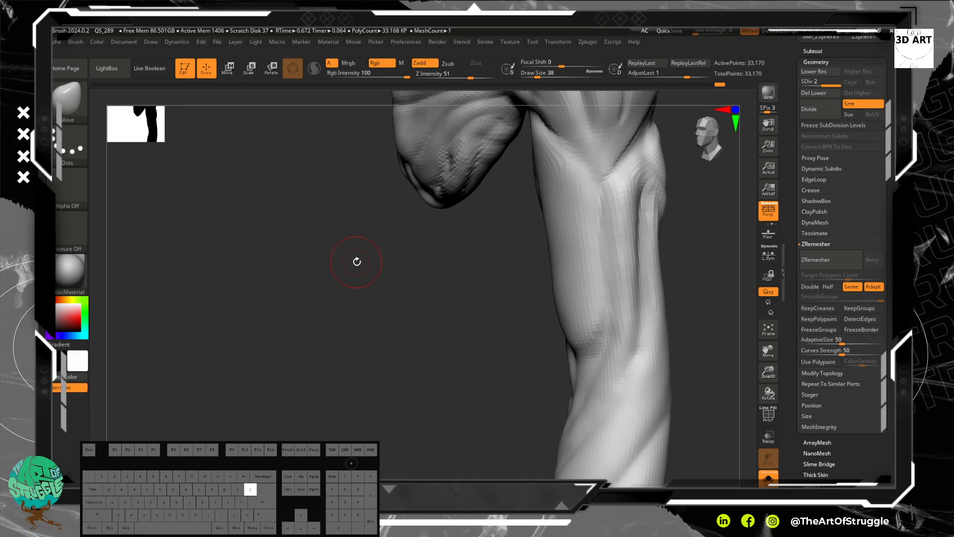
{"action": "mouse_move", "coordinate": [367, 307]}
{"action": "left_mouse_down"}
{"action": "mouse_move", "coordinate": [342, 230]}
{"action": "mouse_move", "coordinate": [362, 246]}
{"action": "mouse_move", "coordinate": [379, 319]}
{"action": "left_mouse_up"}
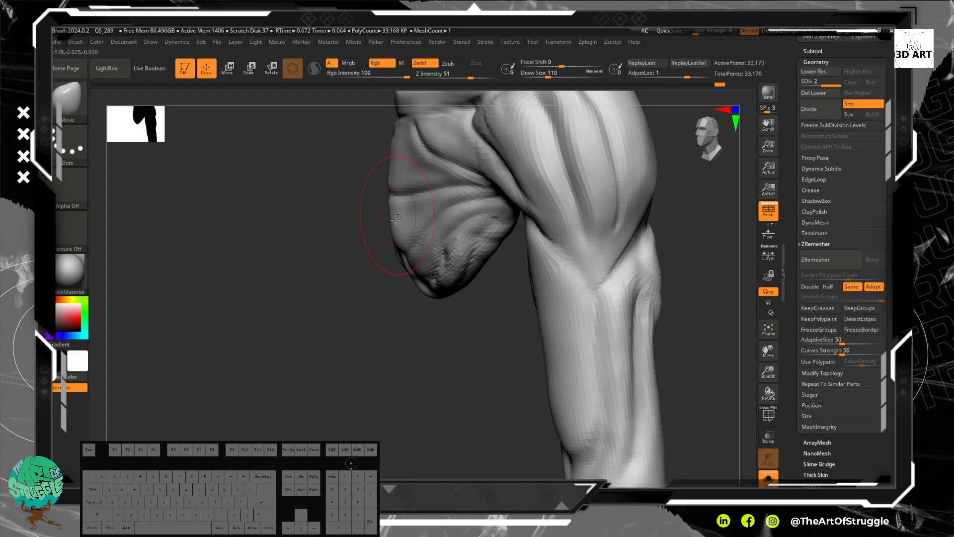
{"action": "left_click_drag", "start_coordinate": [437, 194], "coordinate": [433, 197]}
{"action": "left_click_drag", "start_coordinate": [426, 200], "coordinate": [395, 209]}
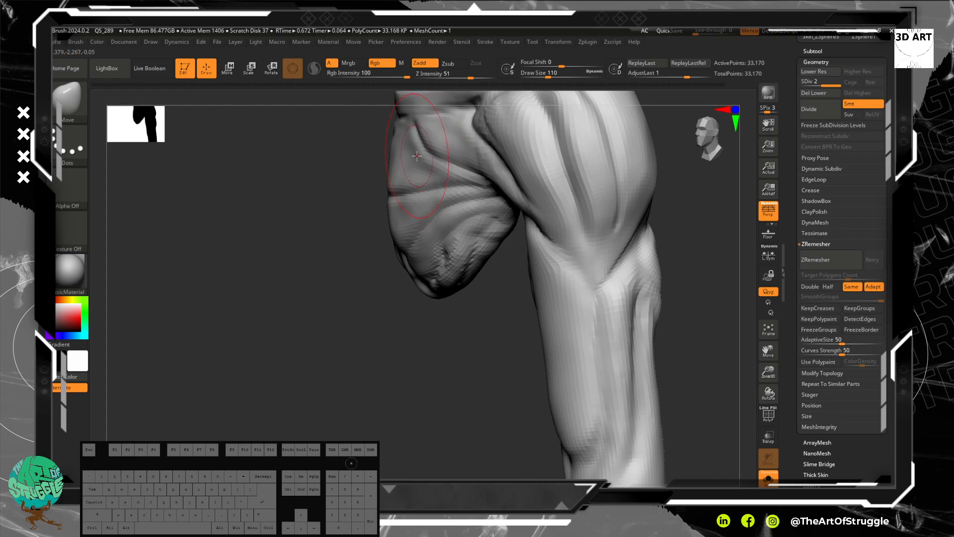
- Reshape the deltoid's front and rear contours in side view with the Move brush enlarged to draw size 166
{"action": "left_click_drag", "start_coordinate": [372, 294], "coordinate": [342, 283], "text": "shift"}
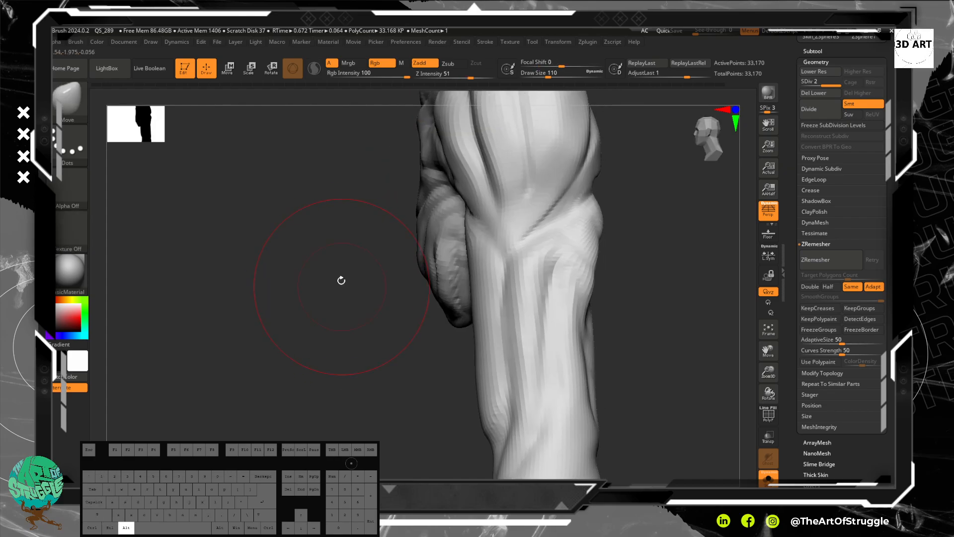
{"action": "mouse_move", "coordinate": [276, 273]}
{"action": "left_mouse_down", "text": "alt"}
{"action": "mouse_move", "coordinate": [320, 324]}
{"action": "mouse_move", "coordinate": [370, 187]}
{"action": "left_mouse_up", "text": "alt"}
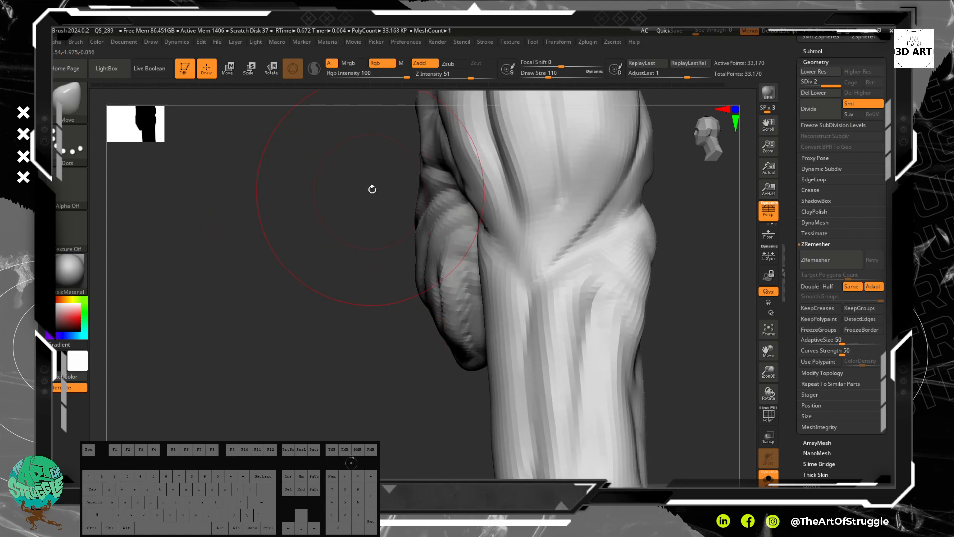
{"action": "mouse_move", "coordinate": [339, 320]}
{"action": "left_mouse_down", "text": "alt"}
{"action": "mouse_move", "coordinate": [324, 186]}
{"action": "mouse_move", "coordinate": [329, 195]}
{"action": "left_mouse_up", "text": "alt"}
{"action": "mouse_move", "coordinate": [558, 242]}
{"action": "left_mouse_down", "text": "alt"}
{"action": "mouse_move", "coordinate": [512, 255]}
{"action": "mouse_move", "coordinate": [501, 284]}
{"action": "left_mouse_up", "text": "alt"}
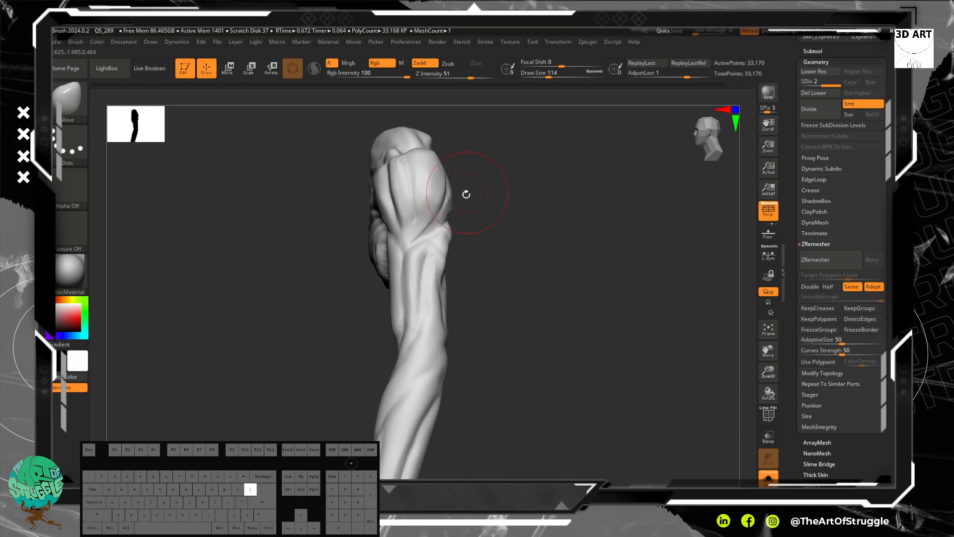
{"action": "key", "text": "bracketright"}
{"action": "left_click_drag", "start_coordinate": [452, 172], "coordinate": [444, 174]}
{"action": "mouse_move", "coordinate": [448, 174]}
{"action": "left_mouse_down"}
{"action": "mouse_move", "coordinate": [441, 168]}
{"action": "mouse_move", "coordinate": [451, 171]}
{"action": "left_mouse_up"}
{"action": "mouse_move", "coordinate": [383, 179]}
{"action": "left_mouse_down"}
{"action": "mouse_move", "coordinate": [370, 180]}
{"action": "mouse_move", "coordinate": [396, 157]}
{"action": "left_mouse_up"}
{"action": "left_click_drag", "start_coordinate": [408, 157], "coordinate": [407, 154]}
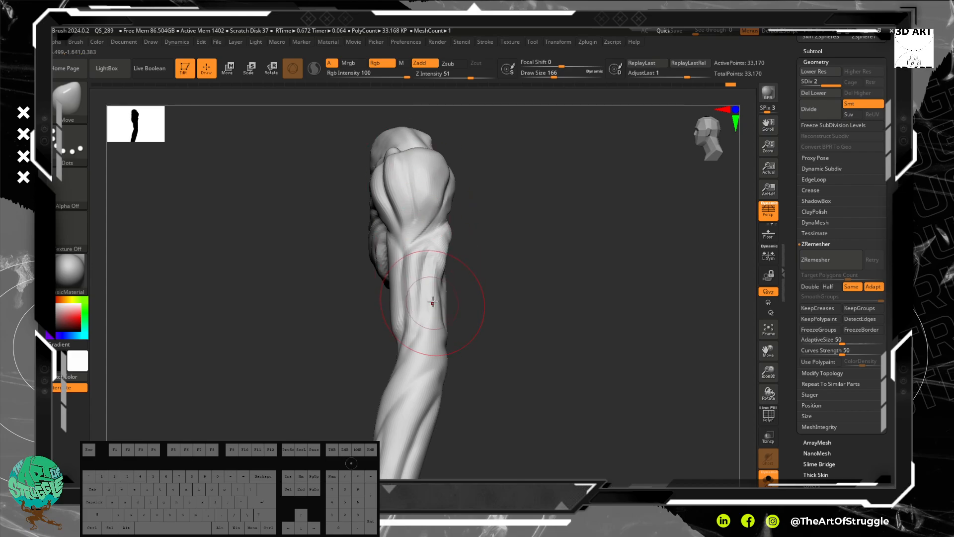
{"action": "left_click_drag", "start_coordinate": [450, 265], "coordinate": [442, 272]}
{"action": "key", "text": "ctrl+z"}
- Pull the chest's lower edge downward and adjust its inner border up to the collarbone with the Move brush
{"action": "left_click_drag", "start_coordinate": [445, 274], "coordinate": [560, 293]}
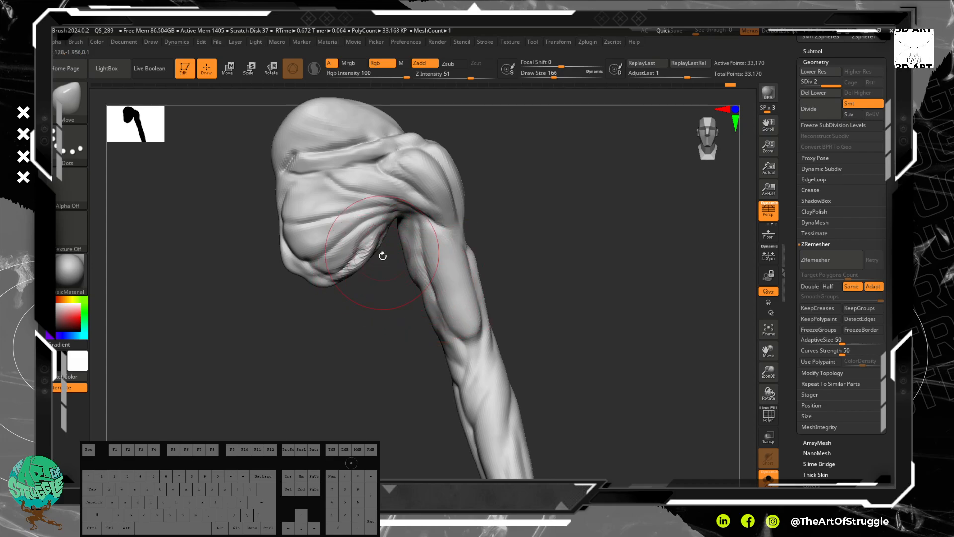
{"action": "left_click_drag", "start_coordinate": [372, 262], "coordinate": [375, 271]}
{"action": "left_click_drag", "start_coordinate": [315, 269], "coordinate": [317, 279]}
{"action": "left_click_drag", "start_coordinate": [306, 279], "coordinate": [307, 281]}
{"action": "left_click_drag", "start_coordinate": [293, 206], "coordinate": [276, 193]}
{"action": "left_click_drag", "start_coordinate": [290, 154], "coordinate": [296, 148]}
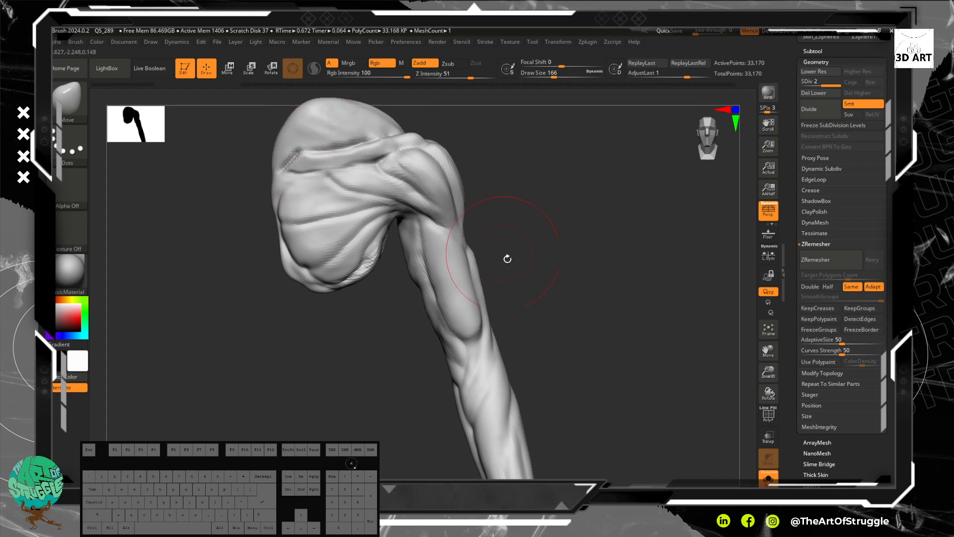
- Refine the rear bulge of the deltoid in side view with the Move brush at draw size 166
{"action": "mouse_move", "coordinate": [572, 309]}
{"action": "left_mouse_down"}
{"action": "mouse_move", "coordinate": [559, 251]}
{"action": "mouse_move", "coordinate": [499, 279]}
{"action": "mouse_move", "coordinate": [426, 253]}
{"action": "left_mouse_up"}
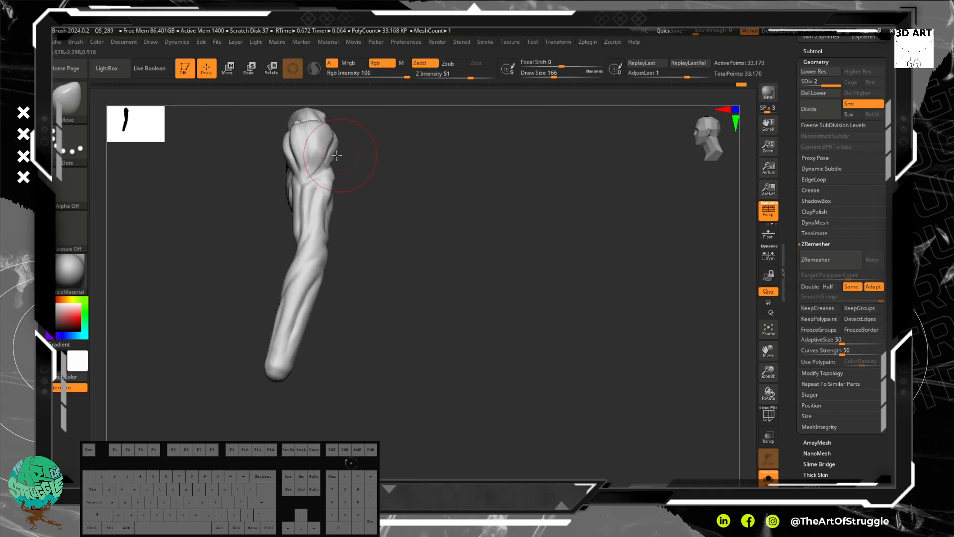
{"action": "left_click_drag", "start_coordinate": [333, 148], "coordinate": [334, 147]}
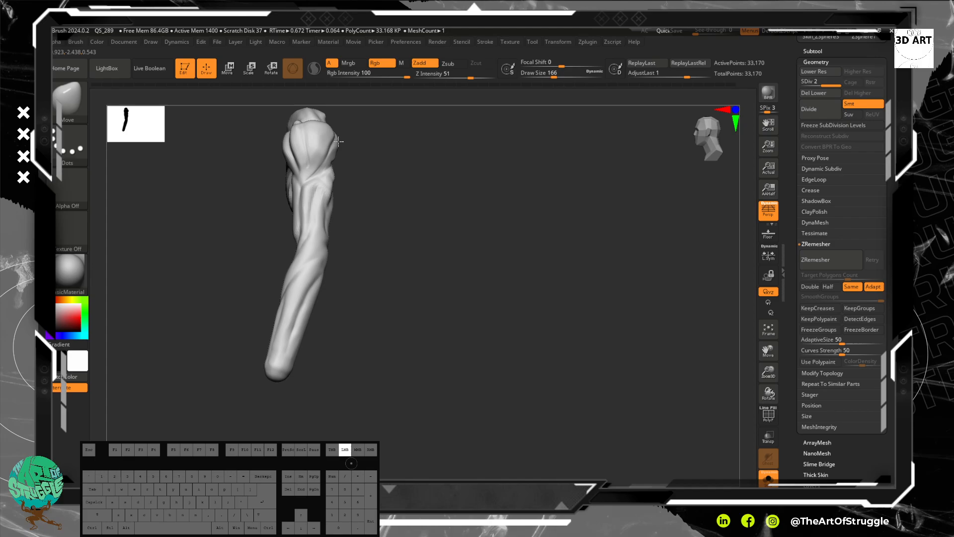
{"action": "left_click_drag", "start_coordinate": [336, 147], "coordinate": [335, 141]}
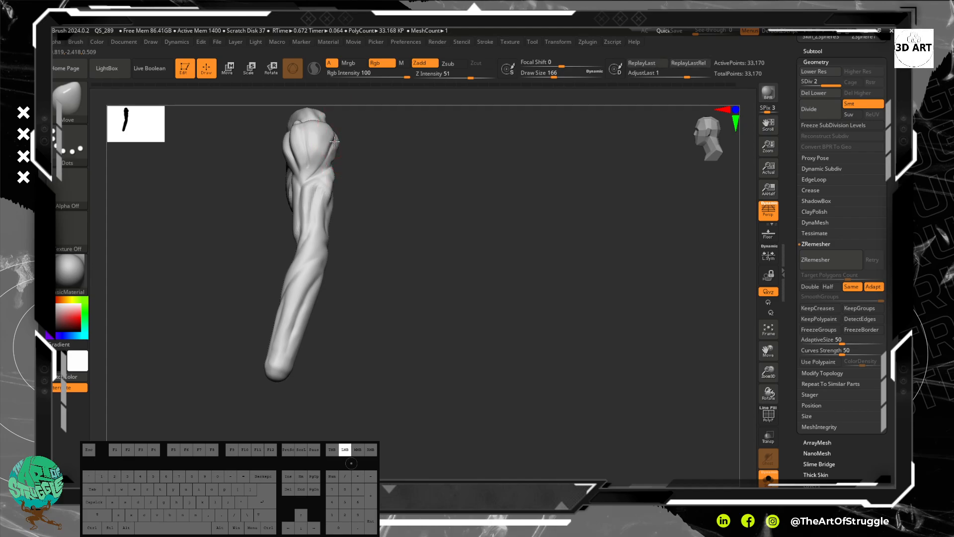
- Build up the rear deltoid's diagonal muscle band with ClayBuildup at draw size 34 and Z Intensity 3, and smooth it
{"action": "mouse_move", "coordinate": [386, 160]}
{"action": "left_mouse_down", "text": "alt"}
{"action": "mouse_move", "coordinate": [379, 230]}
{"action": "mouse_move", "coordinate": [407, 170]}
{"action": "mouse_move", "coordinate": [418, 242]}
{"action": "mouse_move", "coordinate": [397, 224]}
{"action": "left_mouse_up", "text": "alt"}
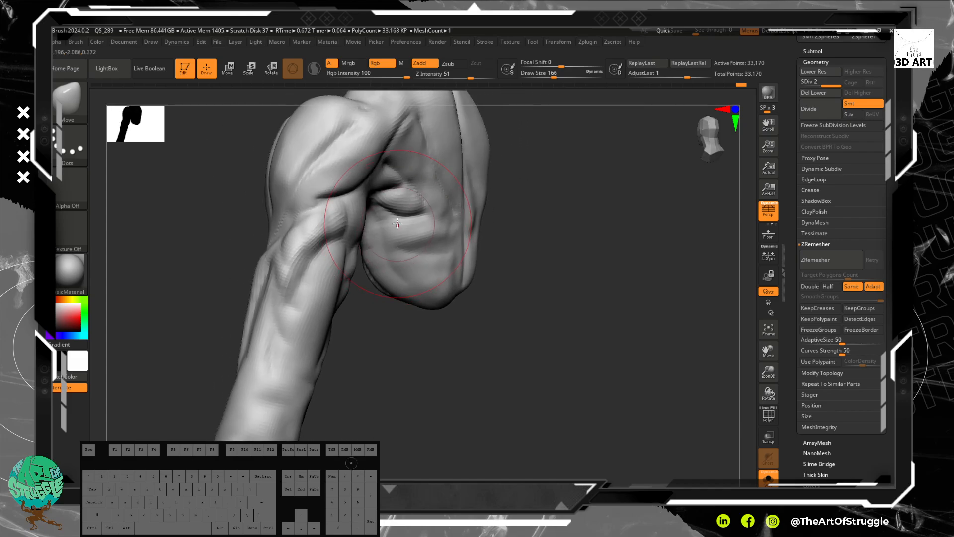
{"action": "key", "text": "b"}
{"action": "key", "text": "c"}
{"action": "key", "text": "b"}
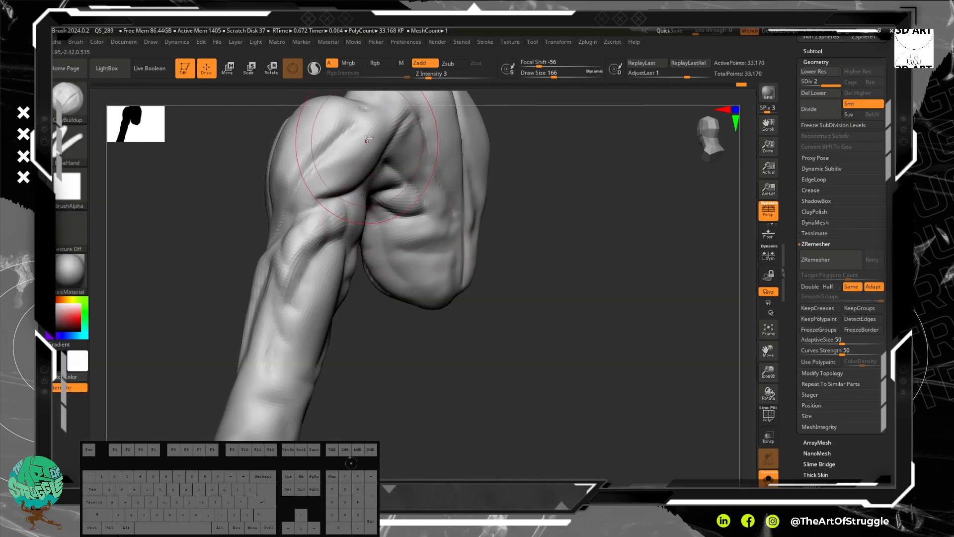
{"action": "key", "text": "bracketleft"}
{"action": "key", "text": "bracketleft"}
{"action": "key", "text": "bracketleft"}
{"action": "key", "text": "bracketleft"}
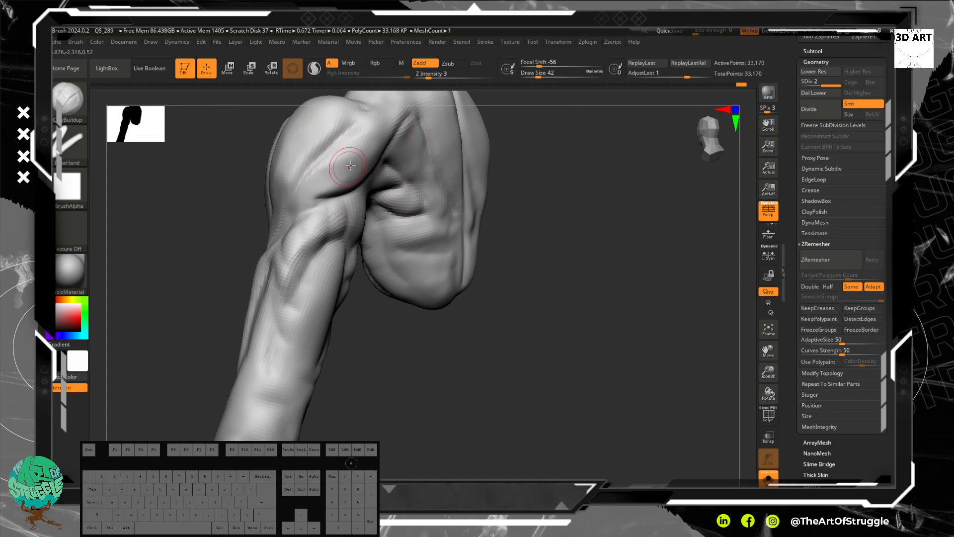
{"action": "left_click_drag", "start_coordinate": [328, 175], "coordinate": [299, 204]}
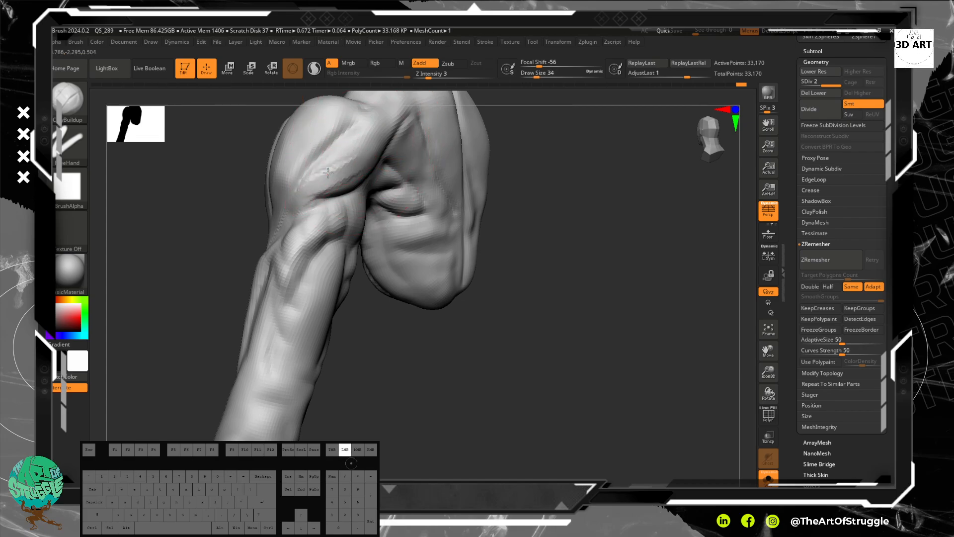
{"action": "left_click_drag", "start_coordinate": [328, 173], "coordinate": [300, 201]}
{"action": "key", "text": "shift"}
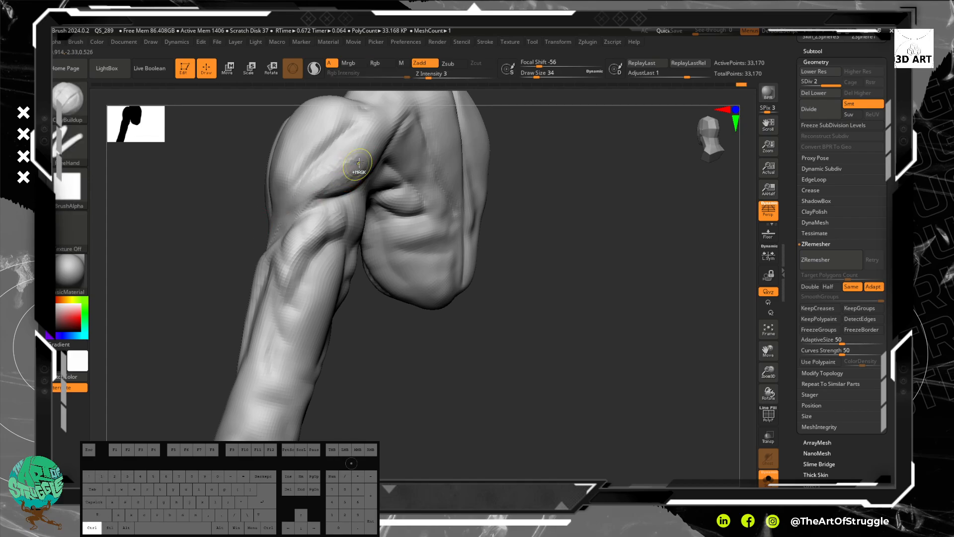
{"action": "left_click_drag", "start_coordinate": [357, 164], "coordinate": [325, 184], "text": "shift"}
- Smooth the deltoid's lower tip where it meets the outer upper arm, with the draw size reduced to 18
{"action": "mouse_move", "coordinate": [515, 343]}
{"action": "left_mouse_down"}
{"action": "mouse_move", "coordinate": [551, 270]}
{"action": "mouse_move", "coordinate": [631, 283]}
{"action": "mouse_move", "coordinate": [542, 262]}
{"action": "left_mouse_up"}
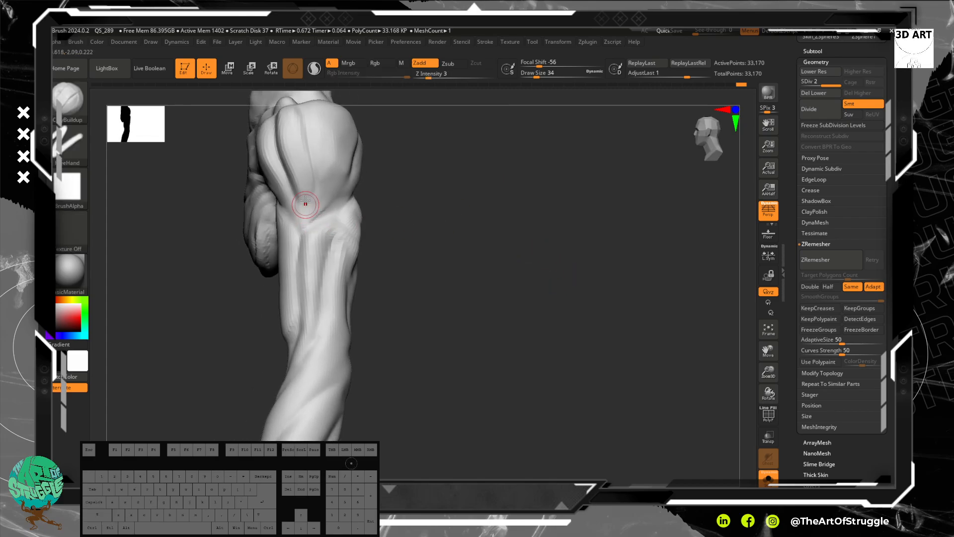
{"action": "key", "text": "bracketleft"}
{"action": "key", "text": "shift"}
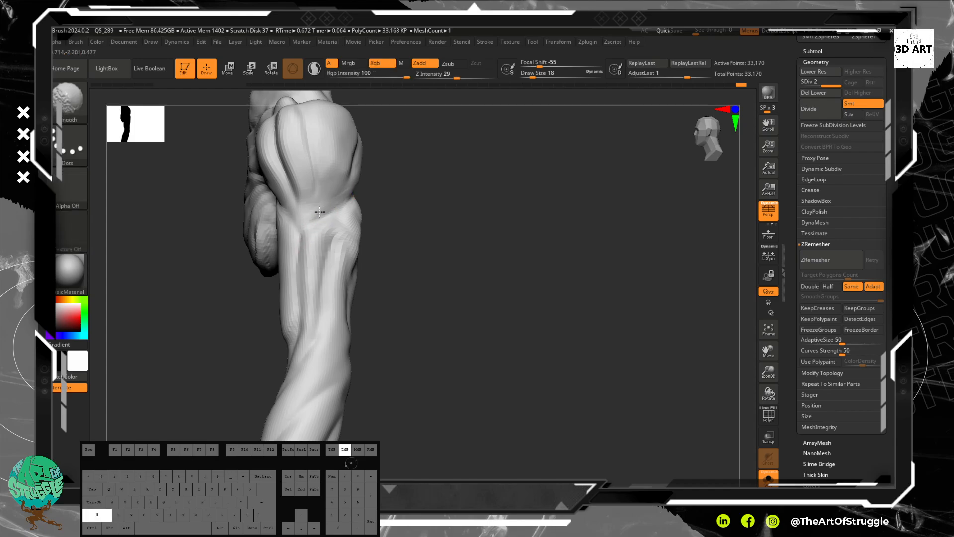
{"action": "mouse_move", "coordinate": [435, 206]}
{"action": "left_mouse_down"}
{"action": "mouse_move", "coordinate": [413, 227]}
{"action": "mouse_move", "coordinate": [415, 205]}
{"action": "left_mouse_up"}
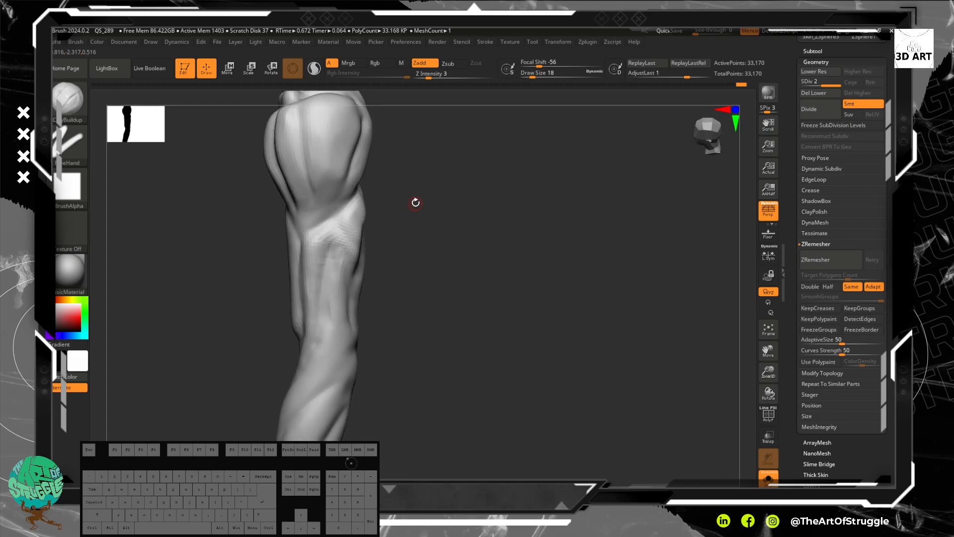
- Carve a short vertical groove into the upper side deltoid with DamStandard at draw size 18 and Z Intensity 12
{"action": "key", "text": "b"}
{"action": "key", "text": "d"}
{"action": "key", "text": "s"}
{"action": "left_click_drag", "start_coordinate": [431, 162], "coordinate": [432, 232], "text": "alt"}
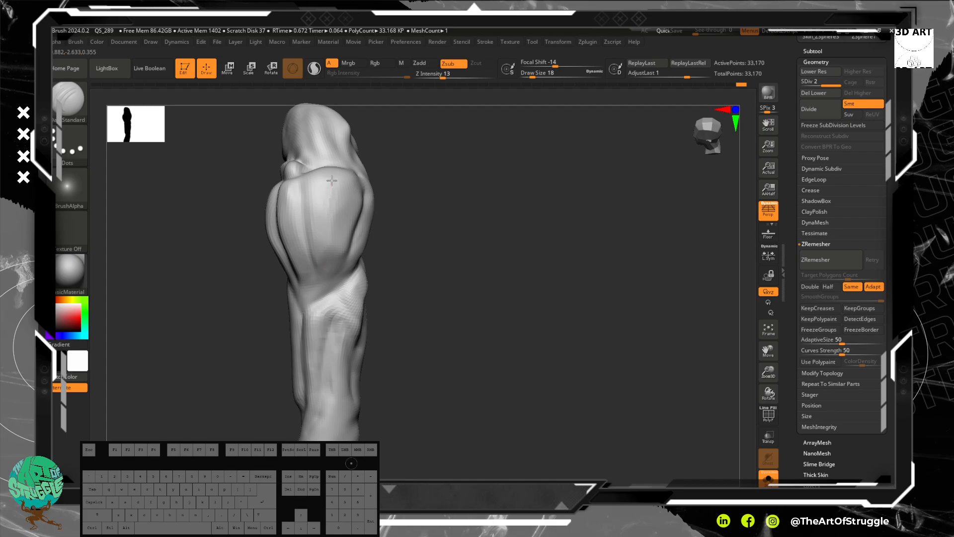
{"action": "left_click", "coordinate": [440, 78]}
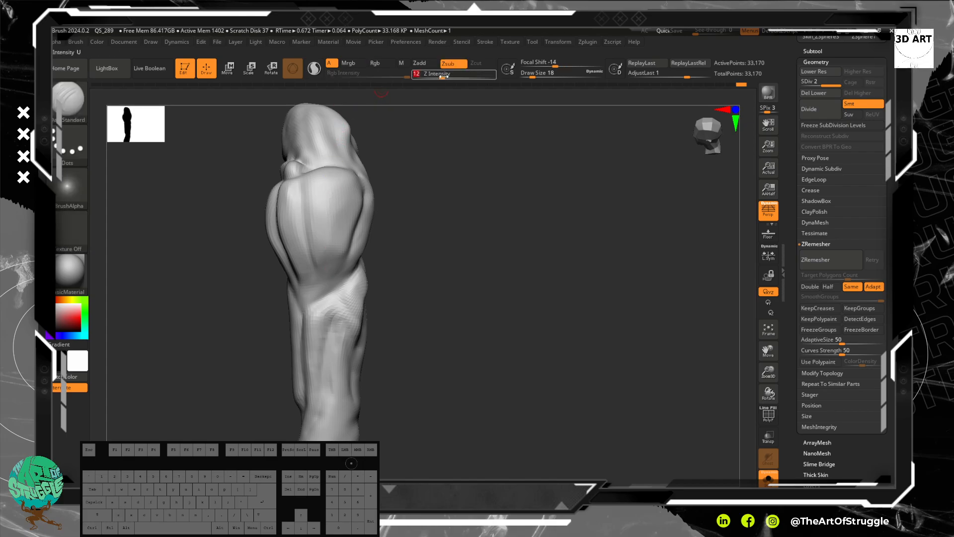
{"action": "left_click_drag", "start_coordinate": [338, 175], "coordinate": [333, 176]}
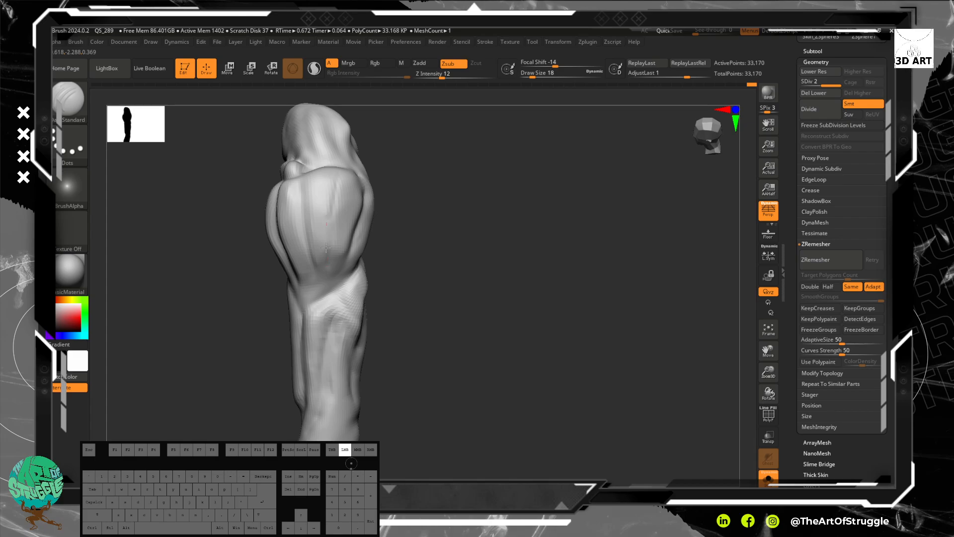
{"action": "mouse_move", "coordinate": [447, 280]}
{"action": "left_mouse_down"}
{"action": "mouse_move", "coordinate": [420, 162]}
{"action": "mouse_move", "coordinate": [458, 256]}
{"action": "mouse_move", "coordinate": [421, 296]}
{"action": "mouse_move", "coordinate": [428, 232]}
{"action": "mouse_move", "coordinate": [393, 186]}
{"action": "mouse_move", "coordinate": [420, 234]}
{"action": "mouse_move", "coordinate": [439, 194]}
{"action": "mouse_move", "coordinate": [455, 288]}
{"action": "mouse_move", "coordinate": [480, 309]}
{"action": "mouse_move", "coordinate": [492, 203]}
{"action": "mouse_move", "coordinate": [475, 204]}
{"action": "mouse_move", "coordinate": [479, 300]}
{"action": "mouse_move", "coordinate": [474, 284]}
{"action": "left_mouse_up"}
- Try carving shallow fiber grooves down the middle and one edge of the side deltoid with DamStandard at Z Intensity 12
{"action": "key", "text": "alt"}
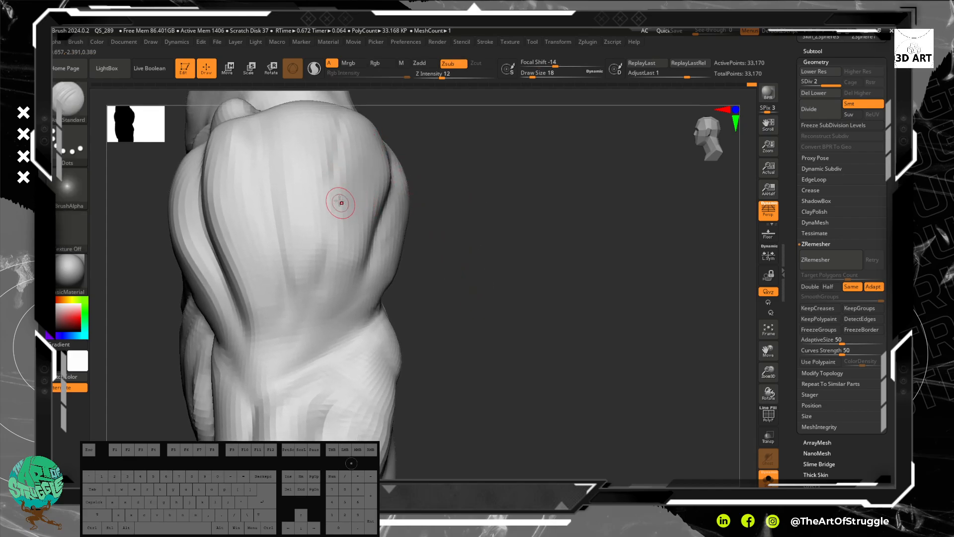
{"action": "left_click_drag", "start_coordinate": [300, 134], "coordinate": [311, 279]}
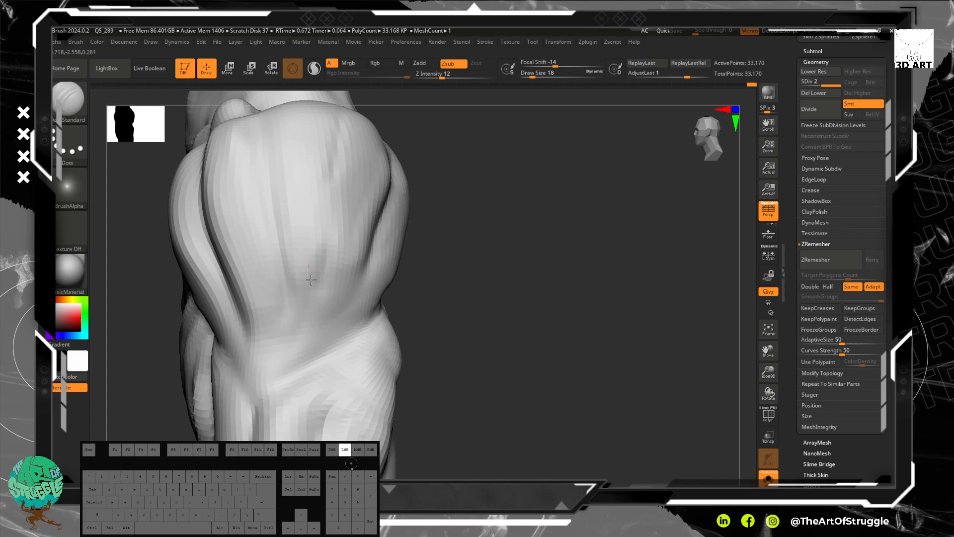
{"action": "left_click_drag", "start_coordinate": [290, 229], "coordinate": [219, 206]}
{"action": "left_click_drag", "start_coordinate": [250, 272], "coordinate": [269, 316]}
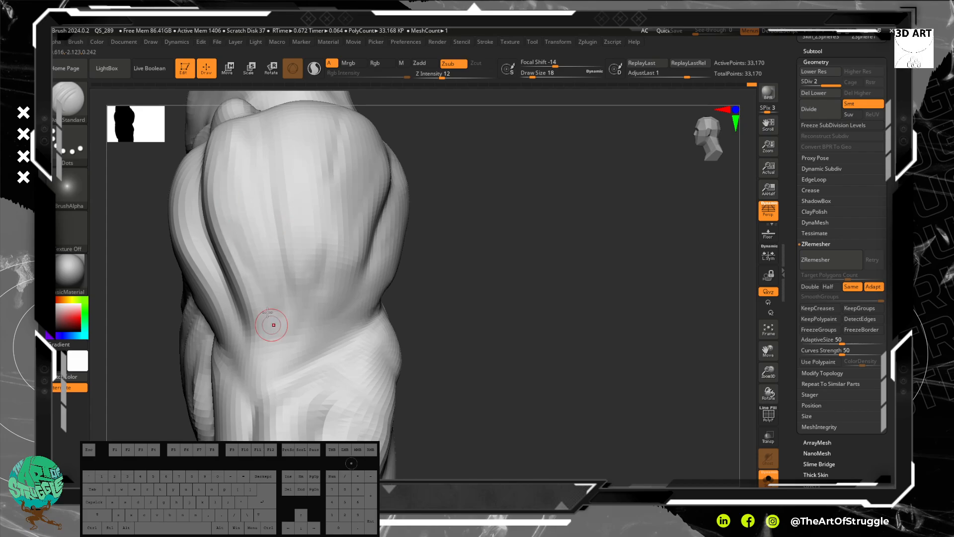
{"action": "left_click_drag", "start_coordinate": [180, 187], "coordinate": [183, 228]}
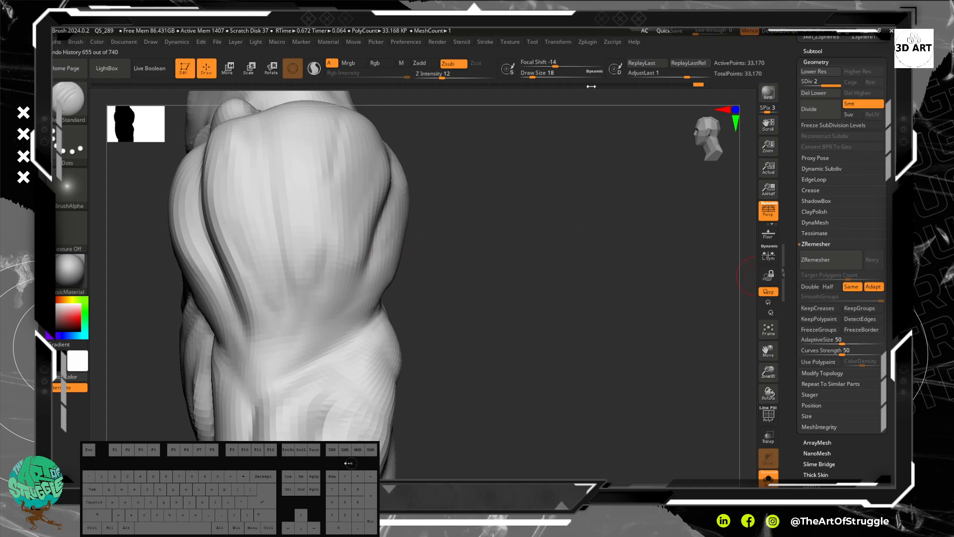
- Carve deeper fiber grooves along the length of the side deltoid with DamStandard at Z Intensity 26
{"action": "left_click", "coordinate": [447, 77]}
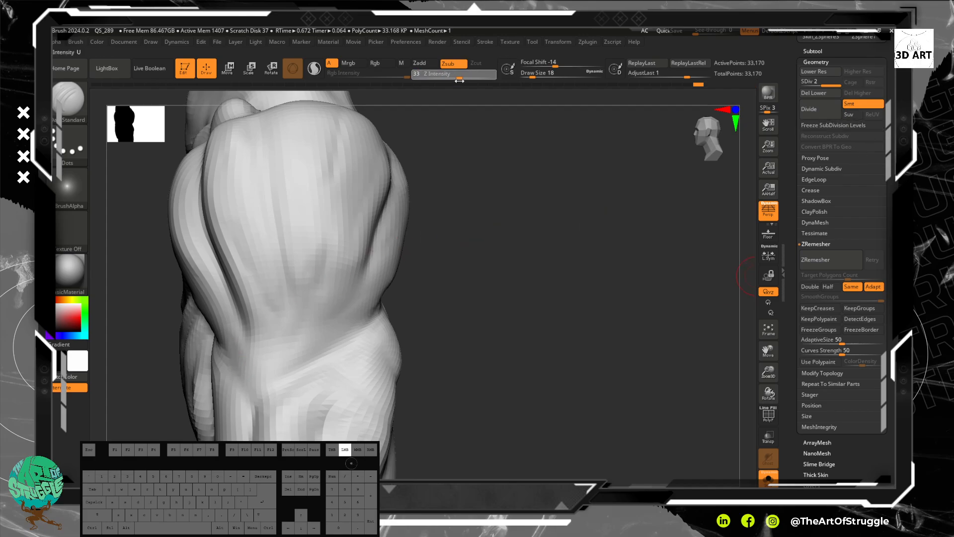
{"action": "left_click_drag", "start_coordinate": [459, 80], "coordinate": [453, 85]}
{"action": "left_click_drag", "start_coordinate": [361, 251], "coordinate": [328, 328]}
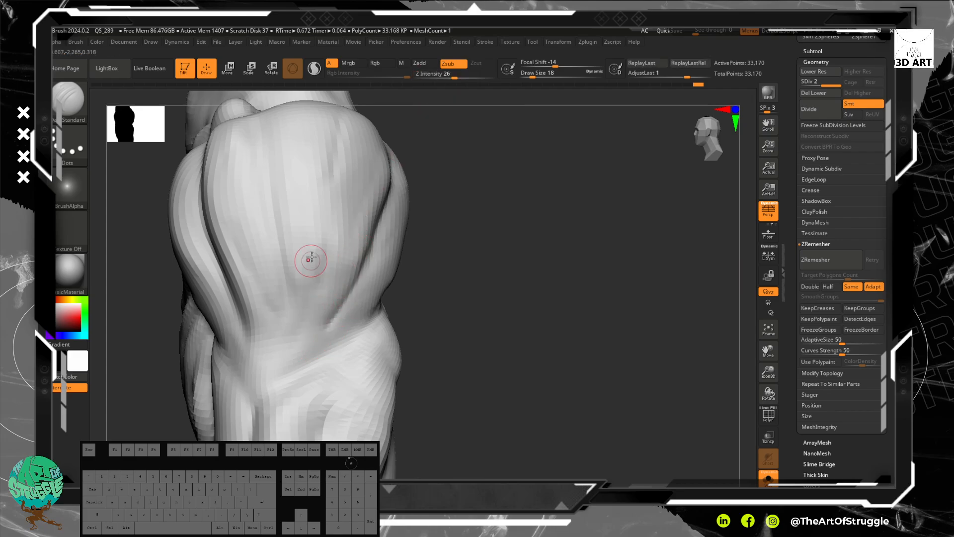
{"action": "left_click_drag", "start_coordinate": [317, 254], "coordinate": [295, 346]}
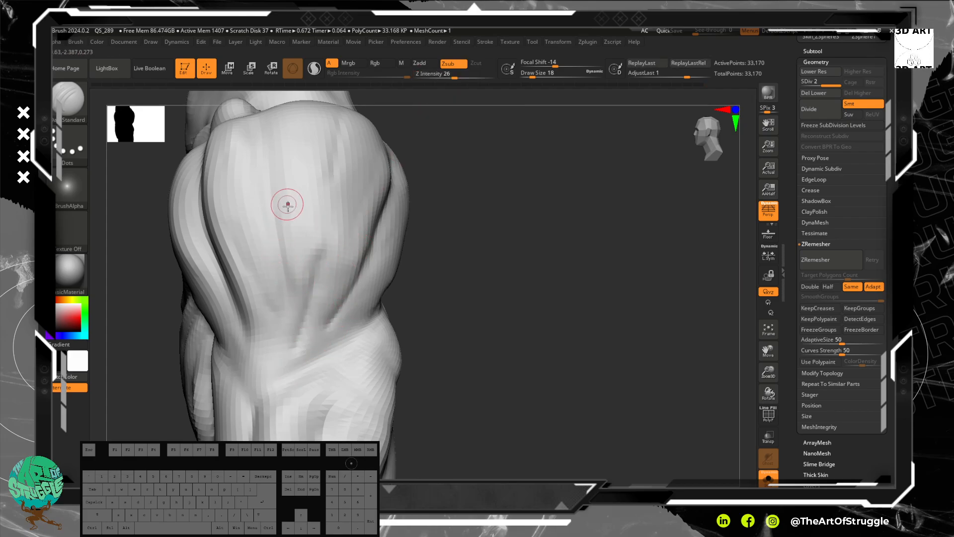
{"action": "left_click_drag", "start_coordinate": [337, 121], "coordinate": [327, 175]}
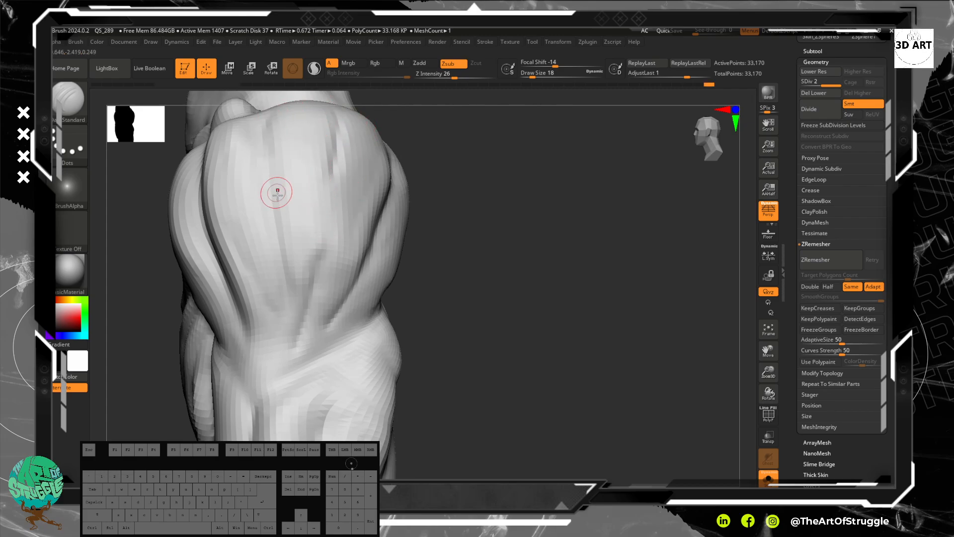
{"action": "left_click_drag", "start_coordinate": [271, 132], "coordinate": [279, 258]}
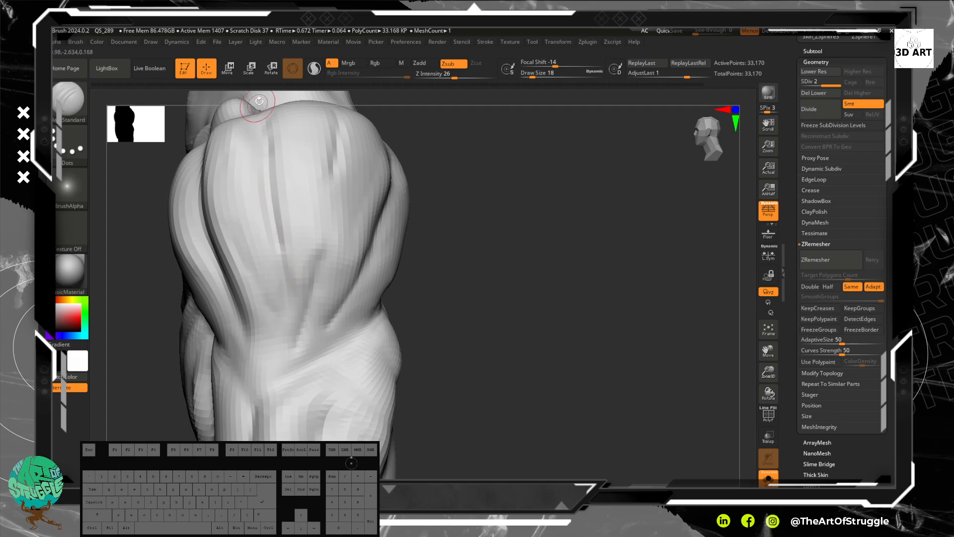
{"action": "left_click_drag", "start_coordinate": [239, 194], "coordinate": [248, 279]}
{"action": "left_click_drag", "start_coordinate": [170, 223], "coordinate": [219, 298]}
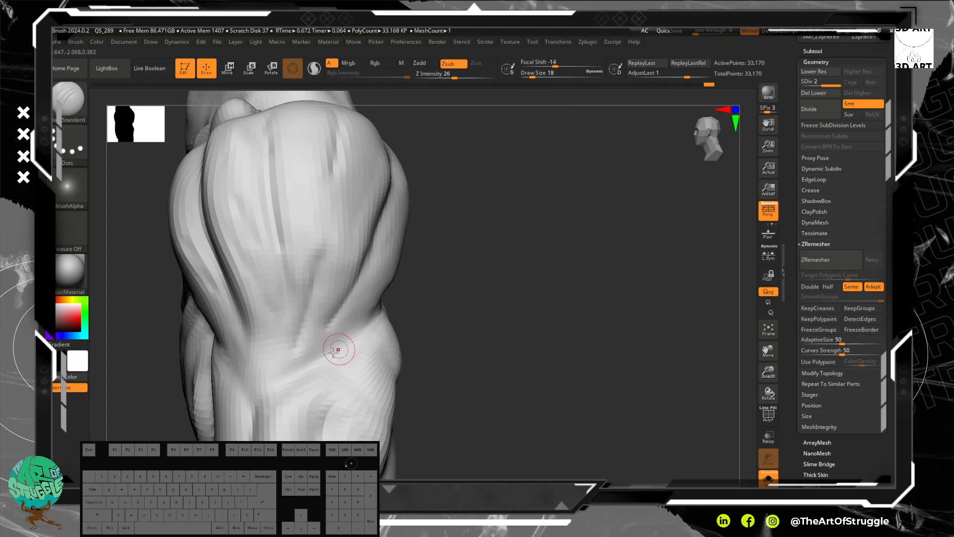
- Carve the diagonal crease along the deltoid's lower edge down to its insertion on the upper arm with DamStandard
{"action": "mouse_move", "coordinate": [358, 330]}
{"action": "left_mouse_down"}
{"action": "mouse_move", "coordinate": [285, 424]}
{"action": "mouse_move", "coordinate": [321, 366]}
{"action": "mouse_move", "coordinate": [276, 422]}
{"action": "left_mouse_up"}
{"action": "key", "text": "ctrl+z"}
{"action": "key", "text": "ctrl+z"}
{"action": "mouse_move", "coordinate": [357, 340]}
{"action": "left_mouse_down"}
{"action": "mouse_move", "coordinate": [260, 401]}
{"action": "mouse_move", "coordinate": [255, 425]}
{"action": "mouse_move", "coordinate": [304, 367]}
{"action": "mouse_move", "coordinate": [257, 425]}
{"action": "left_mouse_up"}
{"action": "key", "text": "ctrl+z"}
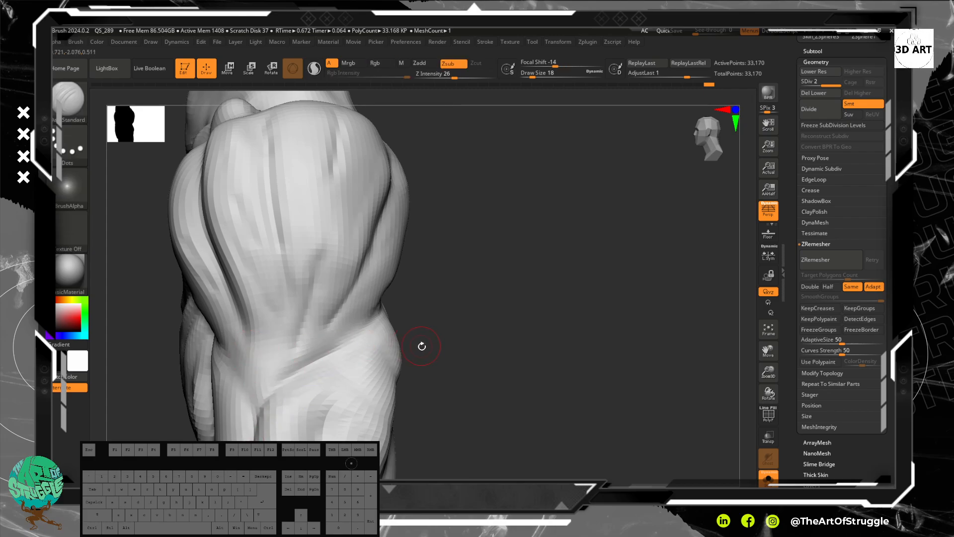
{"action": "left_click_drag", "start_coordinate": [481, 358], "coordinate": [490, 283], "text": "alt"}
{"action": "mouse_move", "coordinate": [497, 335]}
{"action": "left_mouse_down"}
{"action": "mouse_move", "coordinate": [492, 277]}
{"action": "mouse_move", "coordinate": [485, 347]}
{"action": "mouse_move", "coordinate": [341, 257]}
{"action": "mouse_move", "coordinate": [309, 271]}
{"action": "left_mouse_up"}
{"action": "left_click_drag", "start_coordinate": [367, 223], "coordinate": [302, 276]}
{"action": "left_click_drag", "start_coordinate": [519, 328], "coordinate": [437, 286]}
- Build up the outer triceps bulge beneath the rear deltoid with ClayBuildup at draw size 18 and Z Intensity 3
{"action": "key", "text": "b"}
{"action": "key", "text": "c"}
{"action": "key", "text": "b"}
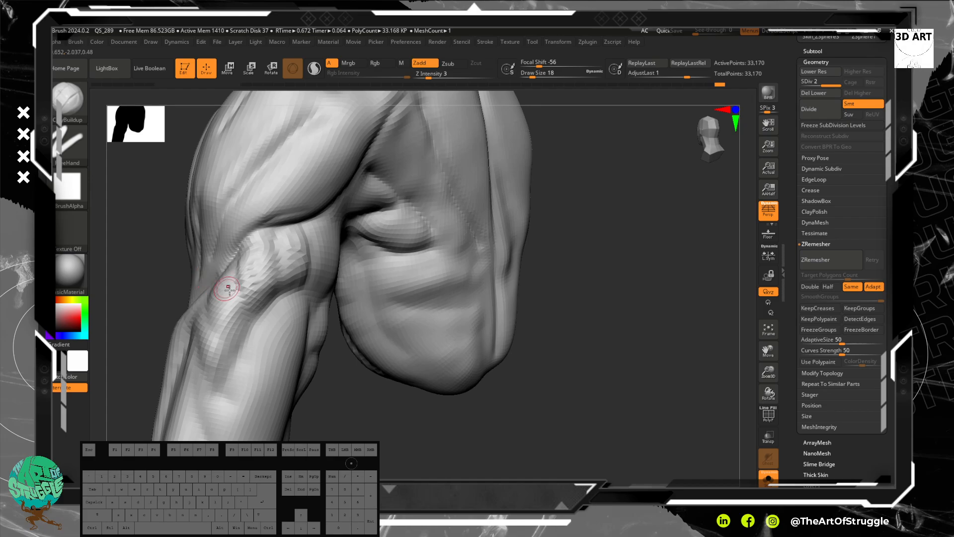
{"action": "left_click_drag", "start_coordinate": [224, 279], "coordinate": [228, 321]}
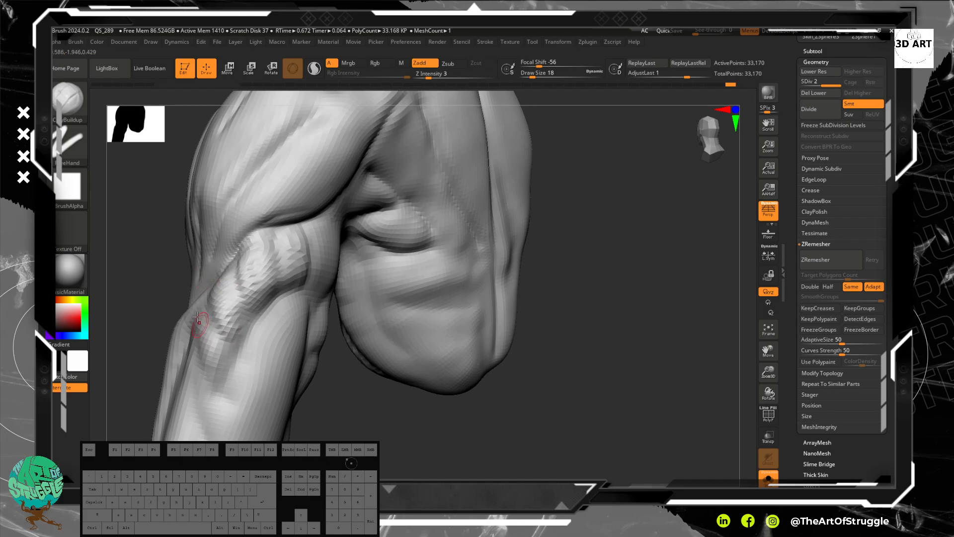
{"action": "left_click_drag", "start_coordinate": [214, 366], "coordinate": [213, 364]}
{"action": "left_click_drag", "start_coordinate": [406, 432], "coordinate": [381, 405]}
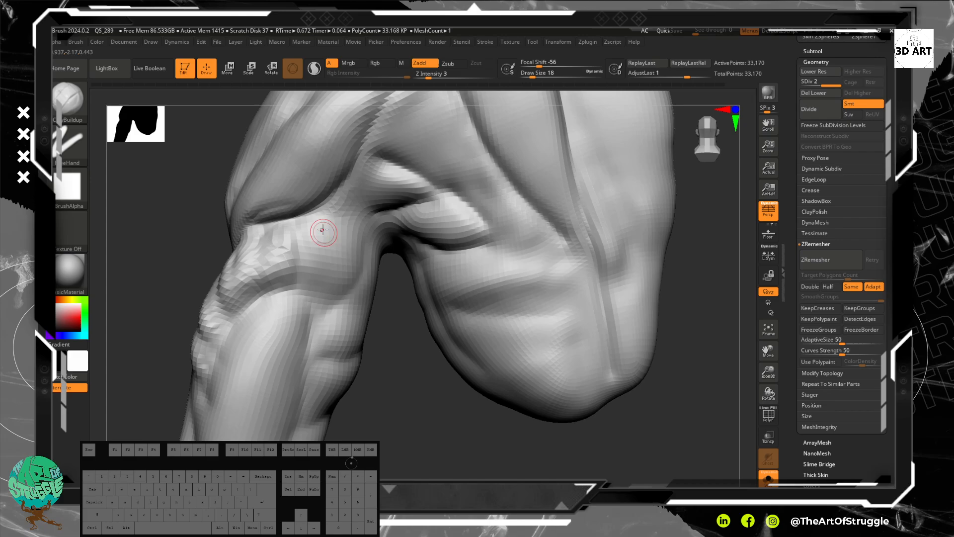
- Build up the rounded muscle bulges on the rear inner upper arm near the armpit with ClayBuildup
{"action": "mouse_move", "coordinate": [317, 274]}
{"action": "left_mouse_down"}
{"action": "mouse_move", "coordinate": [353, 245]}
{"action": "mouse_move", "coordinate": [336, 289]}
{"action": "left_mouse_up"}
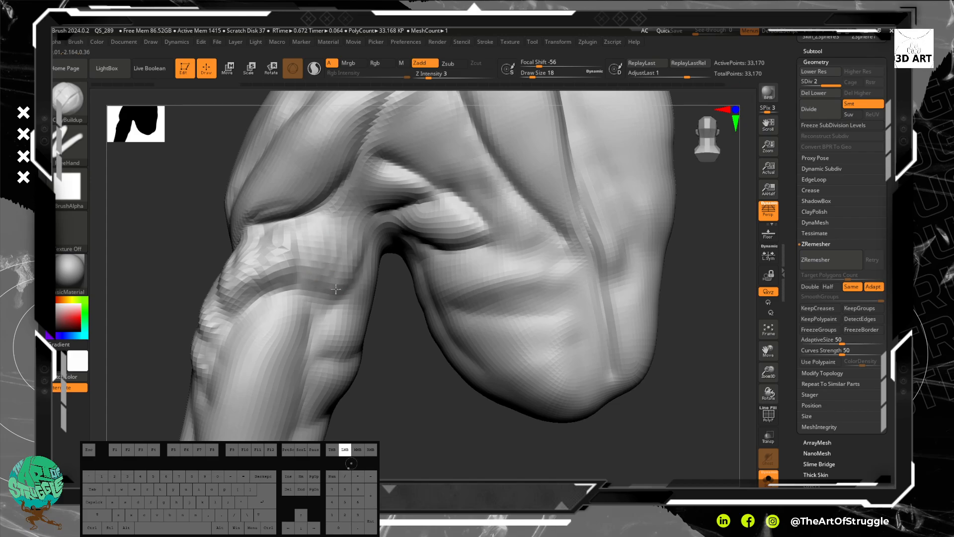
{"action": "left_click_drag", "start_coordinate": [383, 342], "coordinate": [367, 352]}
{"action": "left_click_drag", "start_coordinate": [386, 287], "coordinate": [354, 299]}
{"action": "mouse_move", "coordinate": [390, 266]}
{"action": "left_mouse_down"}
{"action": "mouse_move", "coordinate": [352, 298]}
{"action": "mouse_move", "coordinate": [360, 313]}
{"action": "mouse_move", "coordinate": [346, 328]}
{"action": "mouse_move", "coordinate": [349, 338]}
{"action": "mouse_move", "coordinate": [339, 319]}
{"action": "mouse_move", "coordinate": [382, 309]}
{"action": "left_mouse_up"}
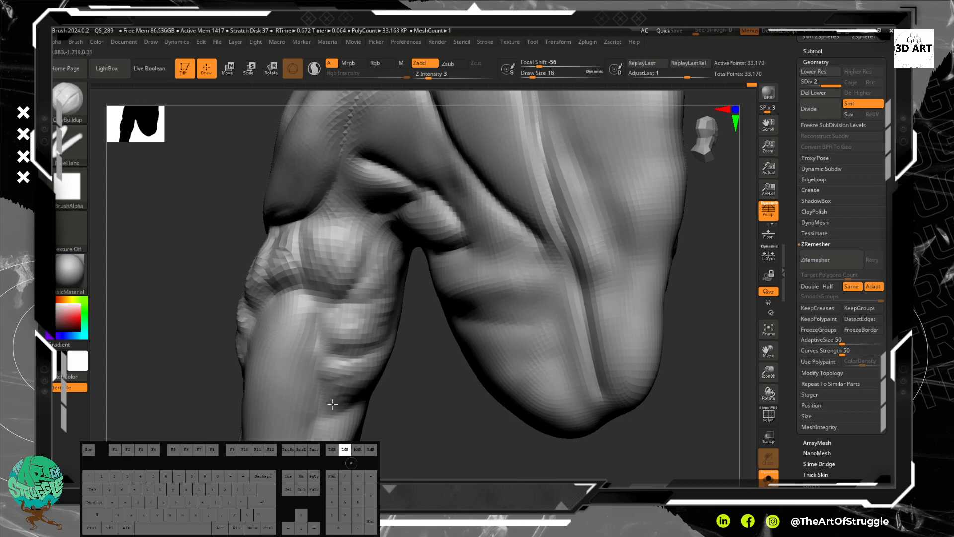
{"action": "key", "text": "ctrl+z"}
- Carve creases between the inner arm bulges and along the lower border of the outer triceps with DamStandard
{"action": "key", "text": "b"}
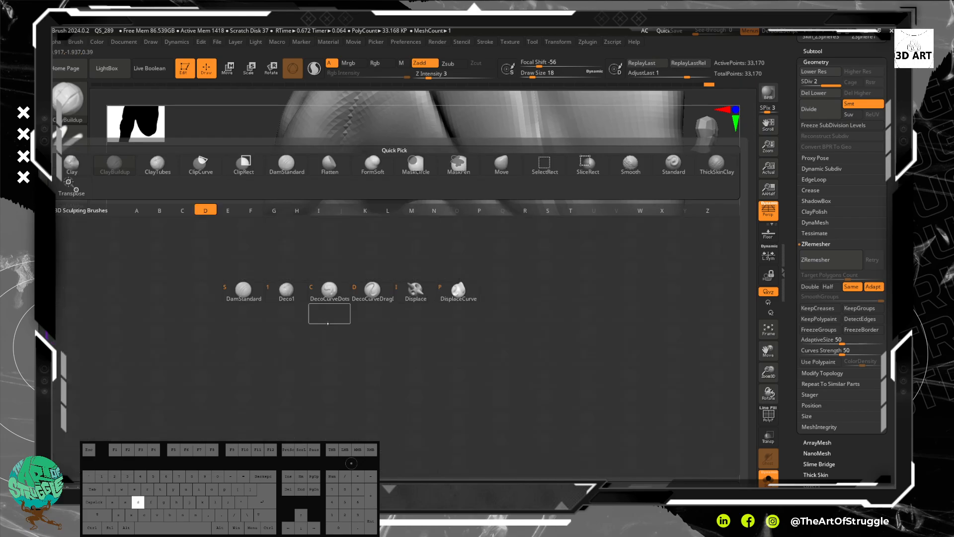
{"action": "key", "text": "s"}
{"action": "key", "text": "t"}
{"action": "mouse_move", "coordinate": [301, 292]}
{"action": "left_mouse_down", "text": "alt"}
{"action": "mouse_move", "coordinate": [322, 297]}
{"action": "mouse_move", "coordinate": [324, 398]}
{"action": "left_mouse_up", "text": "alt"}
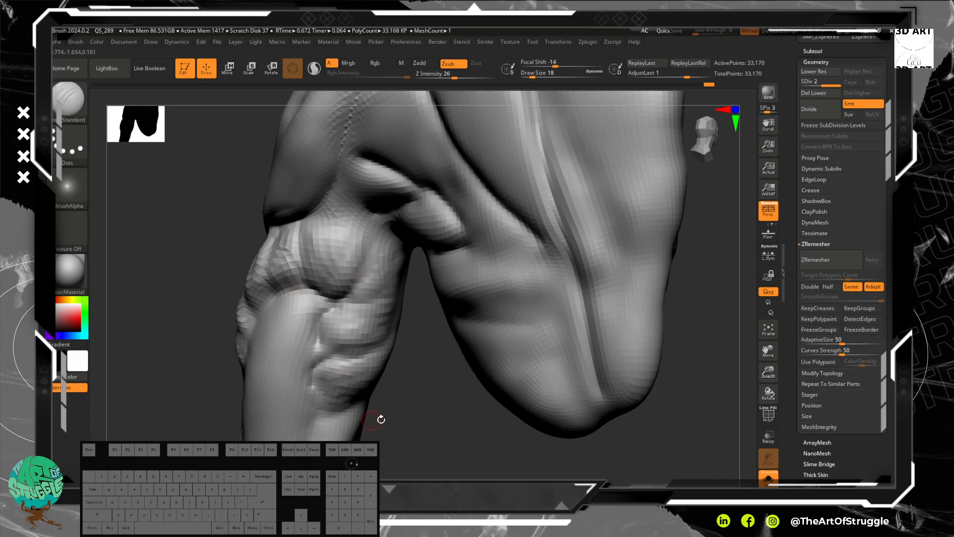
{"action": "left_click_drag", "start_coordinate": [381, 418], "coordinate": [398, 359]}
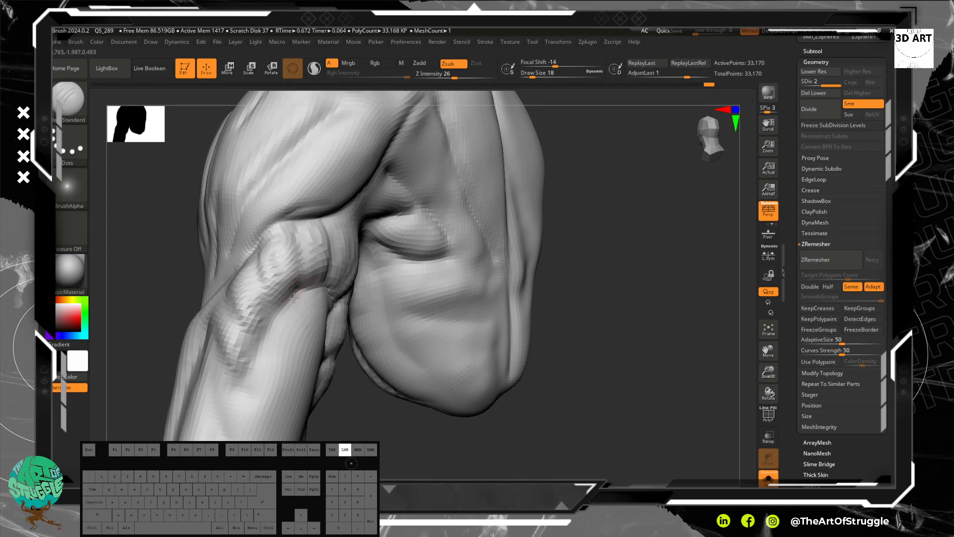
{"action": "mouse_move", "coordinate": [294, 299]}
{"action": "left_mouse_down"}
{"action": "mouse_move", "coordinate": [266, 308]}
{"action": "mouse_move", "coordinate": [257, 346]}
{"action": "left_mouse_up"}
{"action": "mouse_move", "coordinate": [257, 344]}
{"action": "left_mouse_down"}
{"action": "mouse_move", "coordinate": [240, 379]}
{"action": "mouse_move", "coordinate": [240, 420]}
{"action": "left_mouse_up"}
- Carve a groove down the outer upper arm from the front edge of the built-up triceps with DamStandard
{"action": "left_click_drag", "start_coordinate": [426, 461], "coordinate": [485, 314], "text": "alt"}
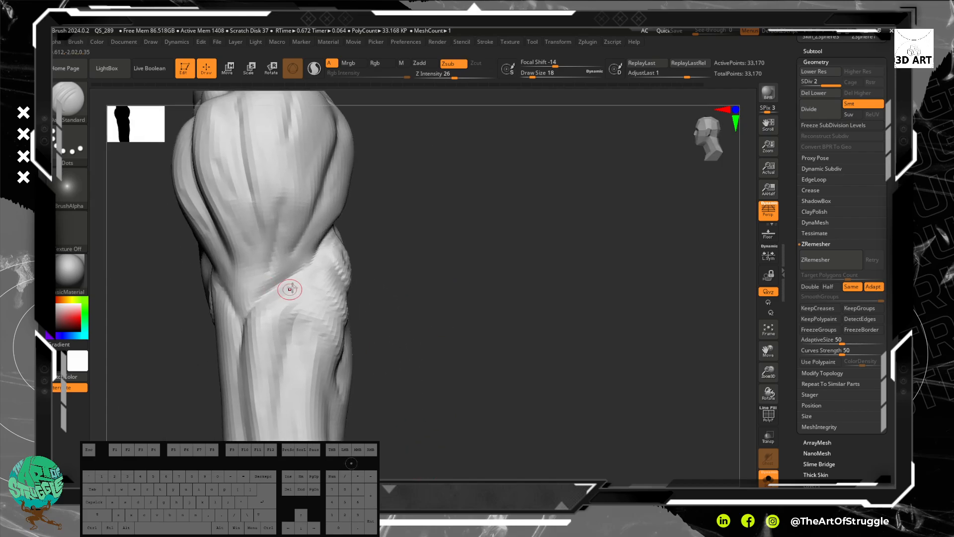
{"action": "left_click_drag", "start_coordinate": [310, 282], "coordinate": [340, 359]}
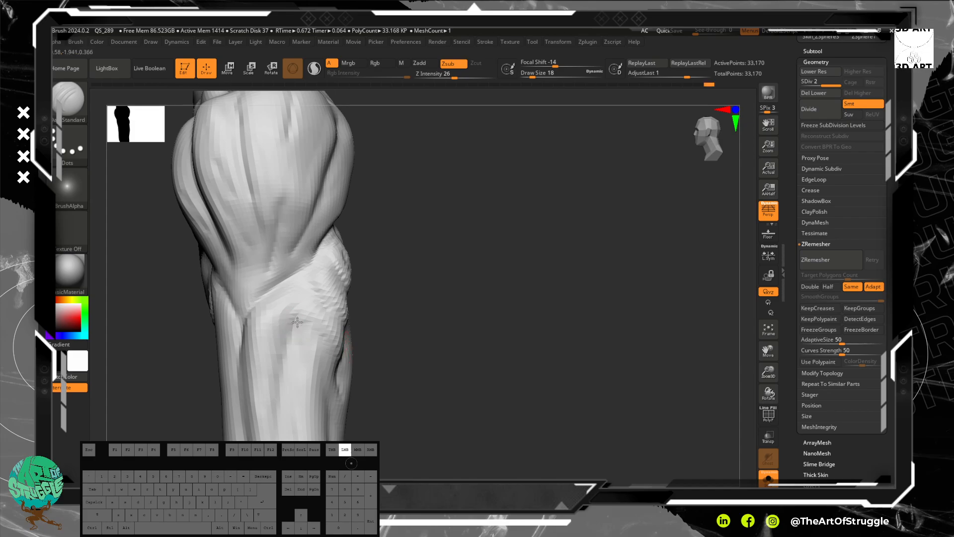
{"action": "left_click_drag", "start_coordinate": [297, 322], "coordinate": [286, 403]}
{"action": "left_click_drag", "start_coordinate": [448, 355], "coordinate": [463, 230], "text": "alt"}
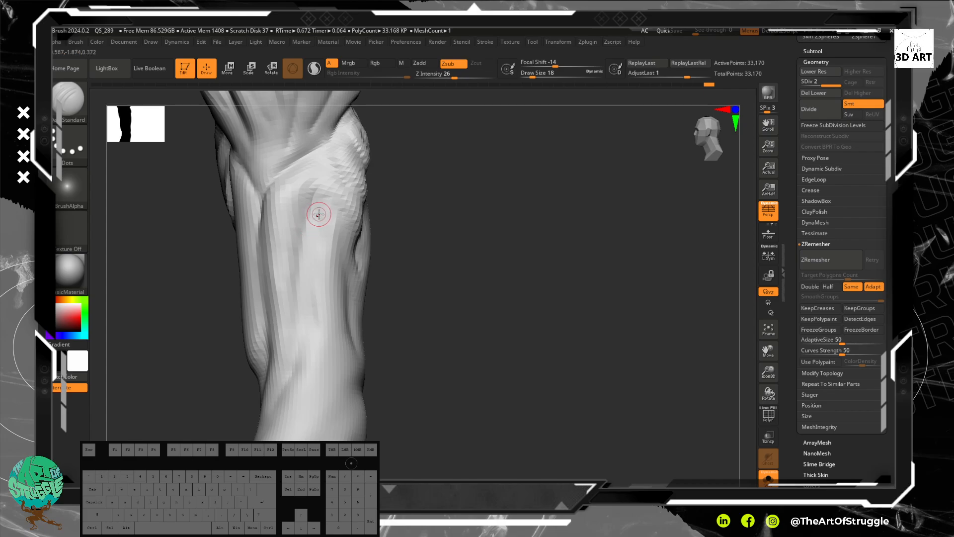
{"action": "left_click_drag", "start_coordinate": [455, 285], "coordinate": [445, 217]}
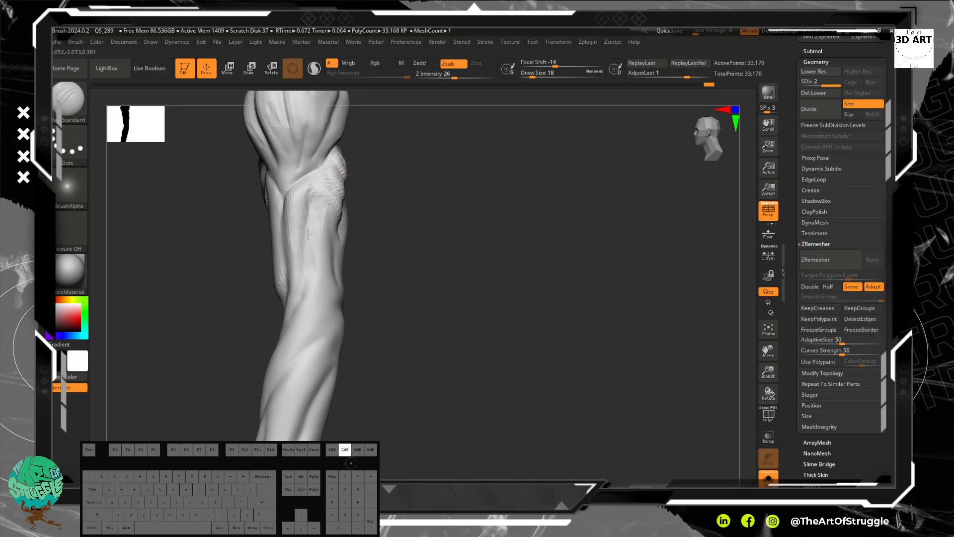
- Carve diagonal fiber grooves down the outer upper arm below the deltoid insertion with DamStandard at Z Intensity 26
{"action": "mouse_move", "coordinate": [413, 267]}
{"action": "left_mouse_down", "text": "alt"}
{"action": "mouse_move", "coordinate": [445, 232]}
{"action": "mouse_move", "coordinate": [454, 282]}
{"action": "mouse_move", "coordinate": [461, 215]}
{"action": "mouse_move", "coordinate": [479, 348]}
{"action": "left_mouse_up", "text": "alt"}
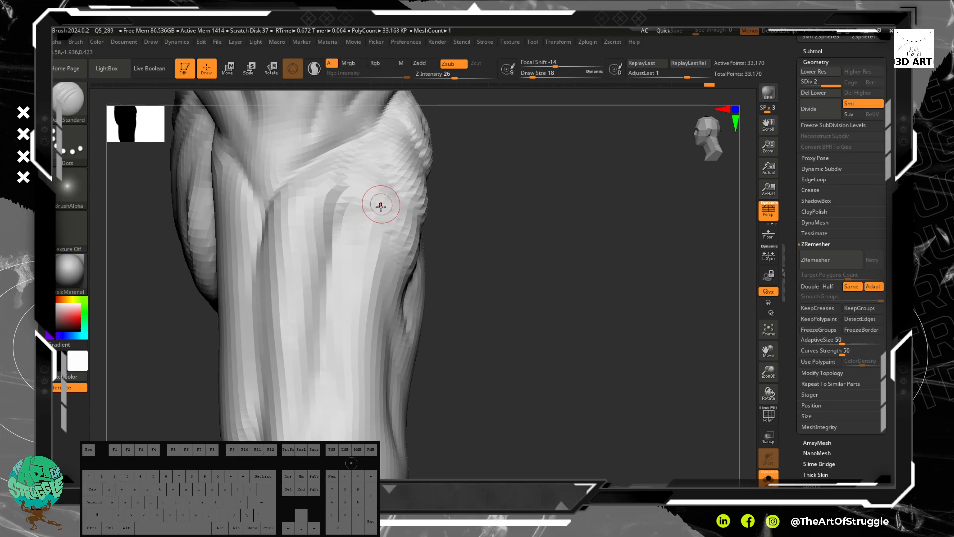
{"action": "left_click_drag", "start_coordinate": [331, 189], "coordinate": [280, 289]}
{"action": "left_click_drag", "start_coordinate": [325, 263], "coordinate": [301, 299]}
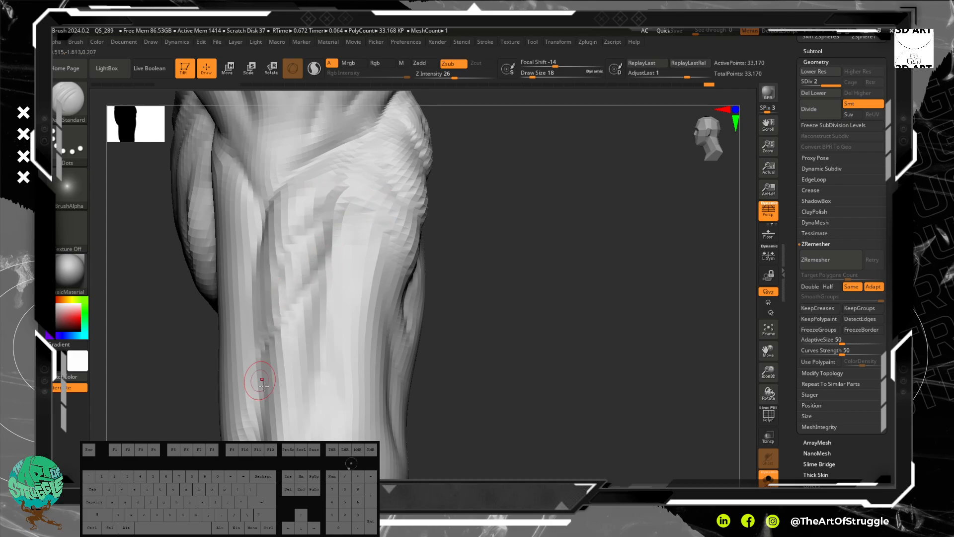
{"action": "left_click_drag", "start_coordinate": [303, 336], "coordinate": [286, 392]}
{"action": "mouse_move", "coordinate": [478, 382]}
{"action": "left_mouse_down", "text": "alt"}
{"action": "mouse_move", "coordinate": [492, 285]}
{"action": "mouse_move", "coordinate": [446, 366]}
{"action": "mouse_move", "coordinate": [460, 365]}
{"action": "mouse_move", "coordinate": [449, 334]}
{"action": "mouse_move", "coordinate": [389, 293]}
{"action": "left_mouse_up", "text": "alt"}
{"action": "key", "text": "ctrl+z"}
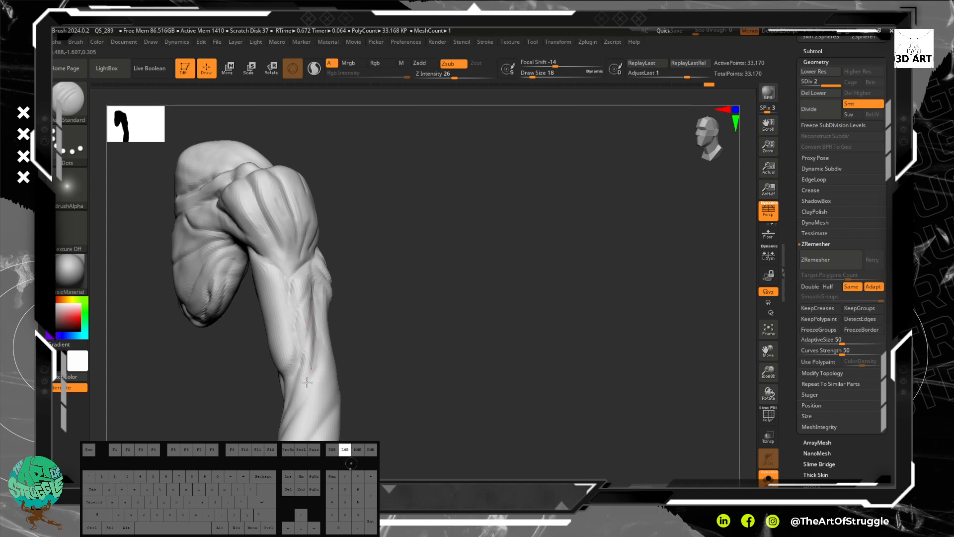
{"action": "mouse_move", "coordinate": [389, 360]}
{"action": "left_mouse_down"}
{"action": "mouse_move", "coordinate": [417, 344]}
{"action": "mouse_move", "coordinate": [386, 386]}
{"action": "mouse_move", "coordinate": [449, 343]}
{"action": "mouse_move", "coordinate": [444, 334]}
{"action": "mouse_move", "coordinate": [400, 354]}
{"action": "mouse_move", "coordinate": [354, 354]}
{"action": "mouse_move", "coordinate": [430, 447]}
{"action": "left_mouse_up"}
{"action": "key", "text": "alt"}
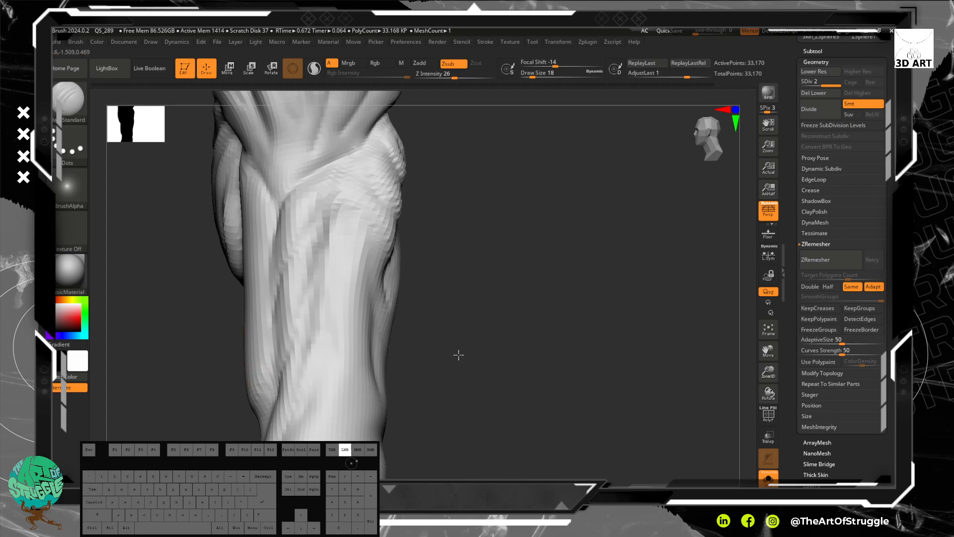
- Build up the lower biceps belly with ClayBuildup at Z Intensity 3 and Draw Size 66
{"action": "left_click_drag", "start_coordinate": [456, 350], "coordinate": [365, 247]}
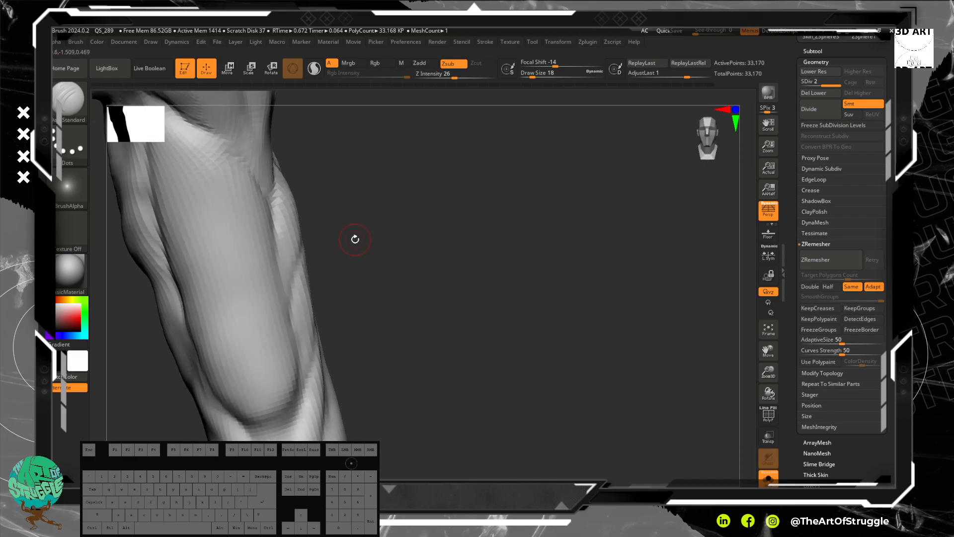
{"action": "key", "text": "b"}
{"action": "key", "text": "c"}
{"action": "key", "text": "b"}
{"action": "key", "text": "bracketright"}
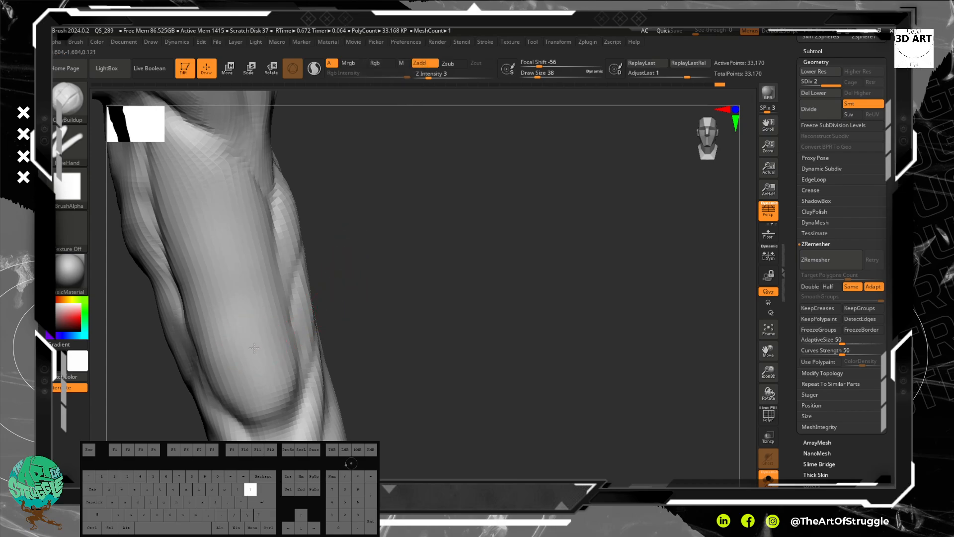
{"action": "mouse_move", "coordinate": [241, 348]}
{"action": "left_mouse_down"}
{"action": "mouse_move", "coordinate": [251, 393]}
{"action": "mouse_move", "coordinate": [234, 382]}
{"action": "mouse_move", "coordinate": [235, 276]}
{"action": "mouse_move", "coordinate": [223, 248]}
{"action": "mouse_move", "coordinate": [205, 244]}
{"action": "mouse_move", "coordinate": [221, 256]}
{"action": "mouse_move", "coordinate": [223, 288]}
{"action": "mouse_move", "coordinate": [259, 348]}
{"action": "left_mouse_up"}
{"action": "left_click_drag", "start_coordinate": [445, 373], "coordinate": [405, 347]}
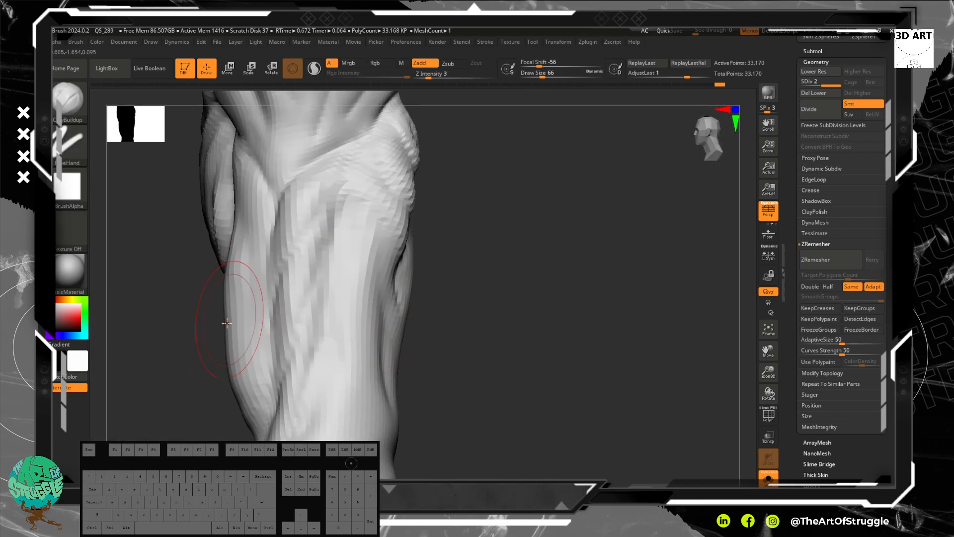
{"action": "mouse_move", "coordinate": [182, 355]}
{"action": "left_mouse_down"}
{"action": "mouse_move", "coordinate": [211, 359]}
{"action": "mouse_move", "coordinate": [205, 335]}
{"action": "left_mouse_up"}
- Smooth the built-up biceps along its side contour and front surface
{"action": "mouse_move", "coordinate": [212, 298]}
{"action": "left_mouse_down", "text": "shift"}
{"action": "mouse_move", "coordinate": [222, 277]}
{"action": "mouse_move", "coordinate": [234, 292]}
{"action": "mouse_move", "coordinate": [253, 381]}
{"action": "left_mouse_up", "text": "shift"}
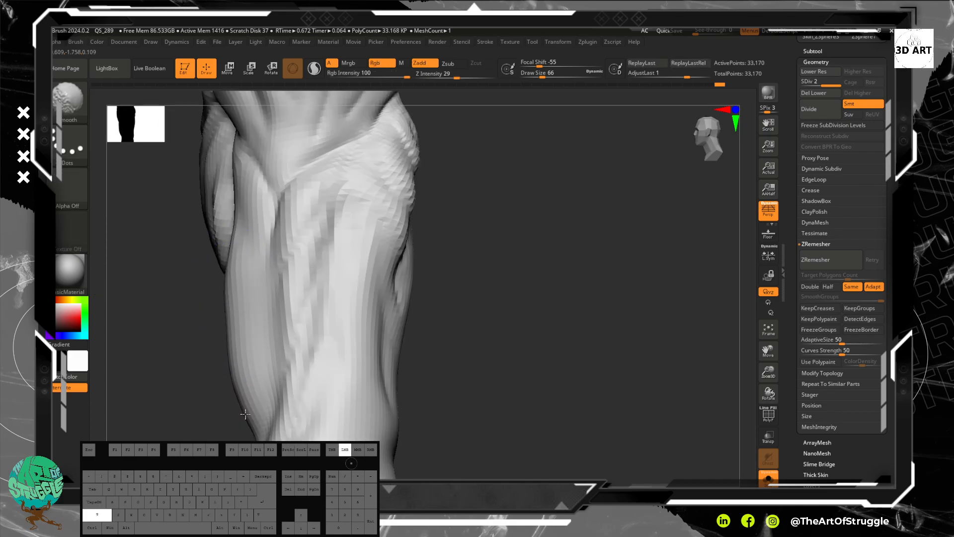
{"action": "mouse_move", "coordinate": [174, 365]}
{"action": "left_mouse_down"}
{"action": "mouse_move", "coordinate": [226, 343]}
{"action": "mouse_move", "coordinate": [248, 320]}
{"action": "mouse_move", "coordinate": [241, 299]}
{"action": "left_mouse_up"}
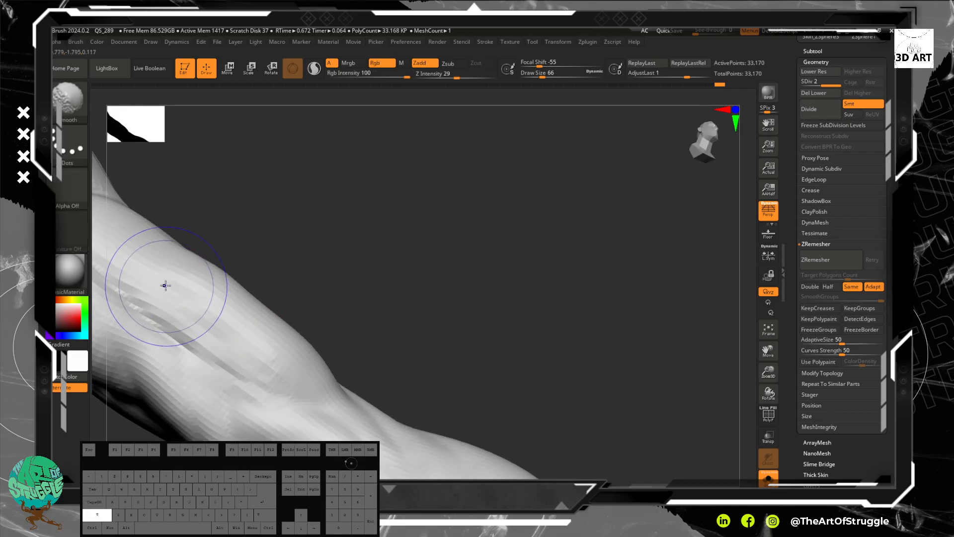
{"action": "left_click_drag", "start_coordinate": [162, 281], "coordinate": [285, 365], "text": "shift"}
- Carve the outer border of the biceps with DamStandard at Draw Size 22 and smooth its lower end
{"action": "left_click_drag", "start_coordinate": [405, 338], "coordinate": [336, 255]}
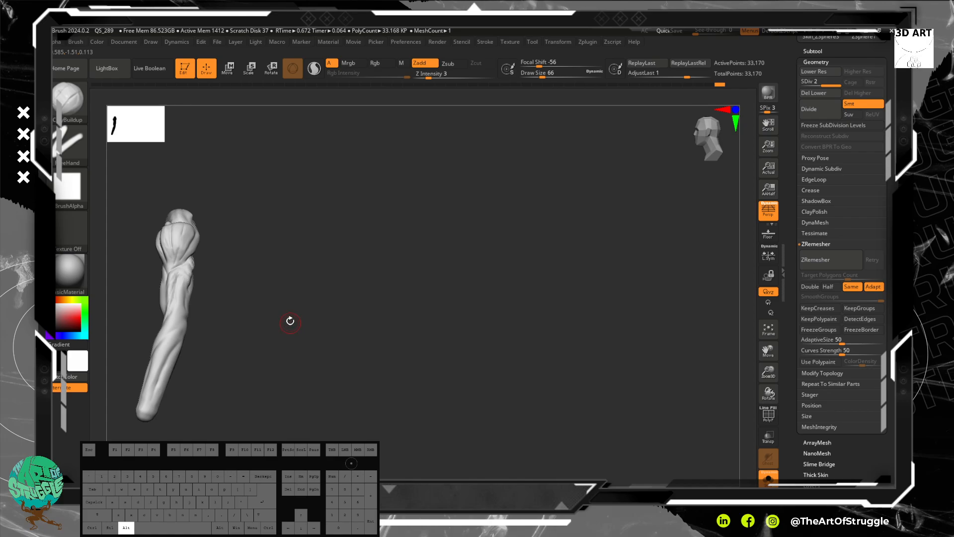
{"action": "left_click_drag", "start_coordinate": [290, 321], "coordinate": [390, 317], "text": "alt"}
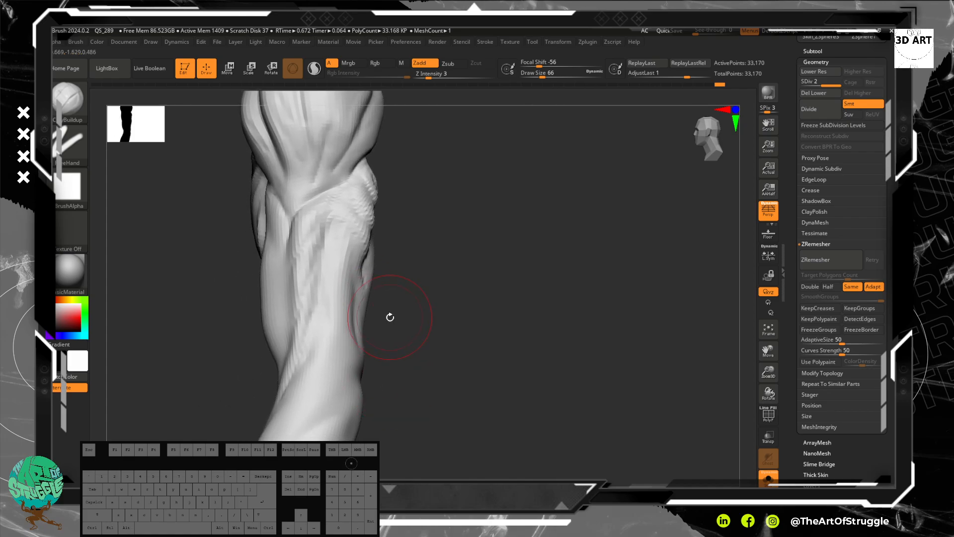
{"action": "key", "text": "b"}
{"action": "key", "text": "d"}
{"action": "key", "text": "s"}
{"action": "mouse_move", "coordinate": [446, 328]}
{"action": "left_mouse_down"}
{"action": "mouse_move", "coordinate": [485, 343]}
{"action": "mouse_move", "coordinate": [401, 236]}
{"action": "left_mouse_up"}
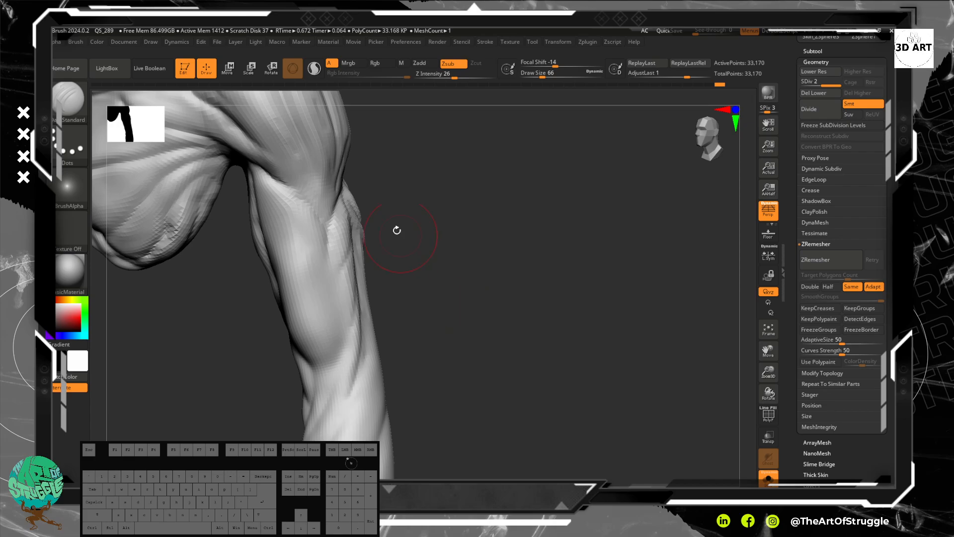
{"action": "key", "text": "bracketleft"}
{"action": "key", "text": "bracketleft"}
{"action": "key", "text": "bracketleft"}
{"action": "key", "text": "bracketleft"}
{"action": "left_click_drag", "start_coordinate": [329, 257], "coordinate": [327, 250]}
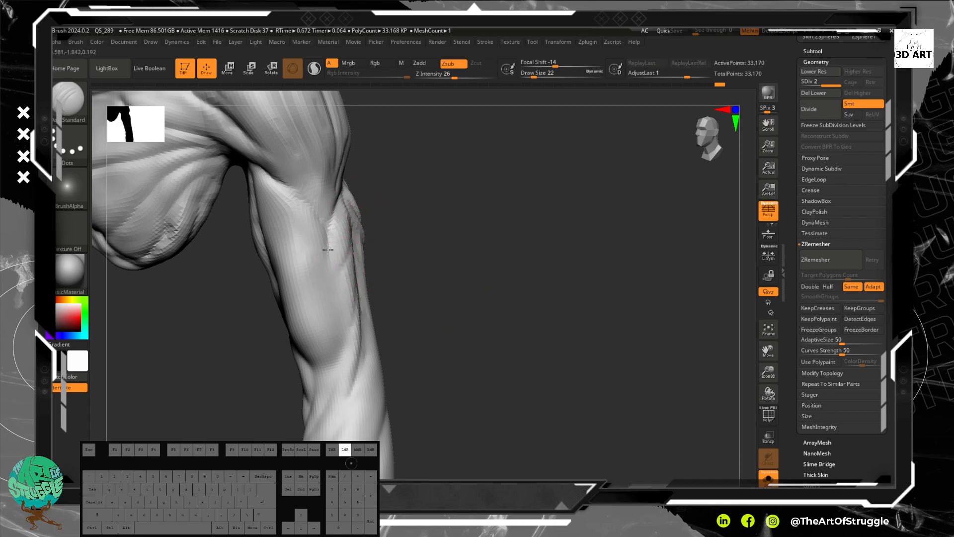
{"action": "left_click_drag", "start_coordinate": [338, 299], "coordinate": [343, 331]}
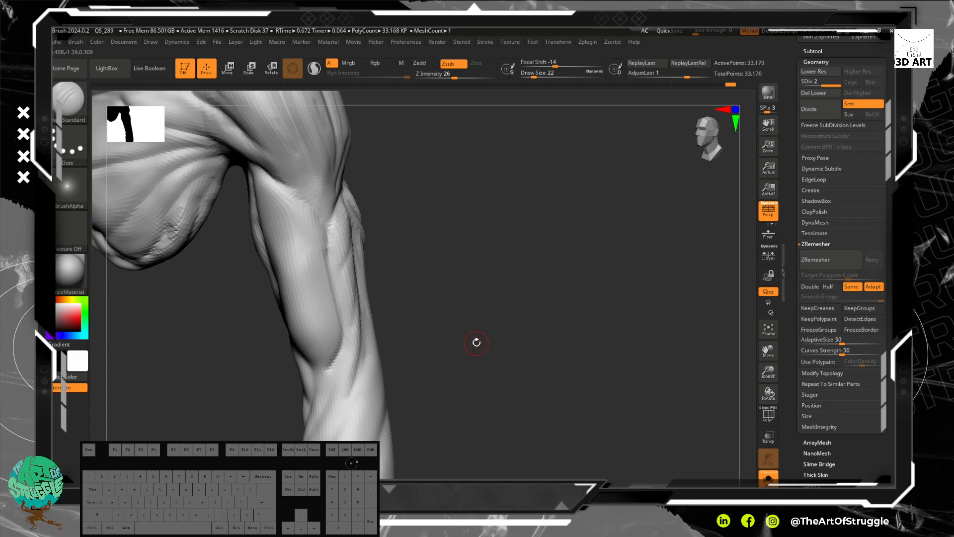
{"action": "left_click_drag", "start_coordinate": [457, 377], "coordinate": [471, 354]}
{"action": "mouse_move", "coordinate": [323, 348]}
{"action": "left_mouse_down", "text": "shift"}
{"action": "mouse_move", "coordinate": [338, 361]}
{"action": "mouse_move", "coordinate": [329, 381]}
{"action": "left_mouse_up", "text": "shift"}
{"action": "mouse_move", "coordinate": [410, 359]}
{"action": "left_mouse_down"}
{"action": "mouse_move", "coordinate": [403, 364]}
{"action": "mouse_move", "coordinate": [428, 288]}
{"action": "left_mouse_up"}
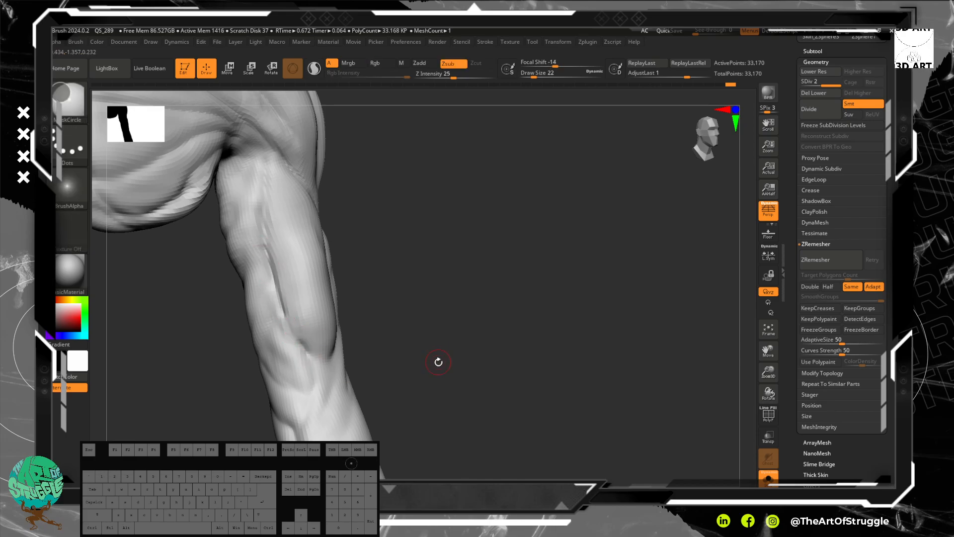
{"action": "left_click_drag", "start_coordinate": [417, 225], "coordinate": [420, 279], "text": "alt"}
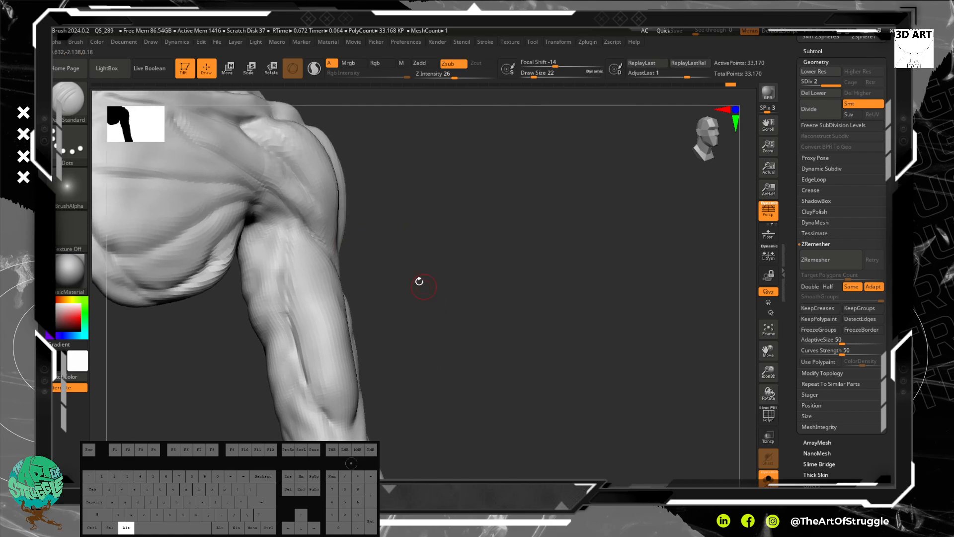
{"action": "mouse_move", "coordinate": [293, 213]}
{"action": "left_mouse_down"}
{"action": "mouse_move", "coordinate": [307, 225]}
{"action": "mouse_move", "coordinate": [293, 223]}
{"action": "left_mouse_up"}
{"action": "key", "text": "ctrl+z"}
{"action": "key", "text": "ctrl+z"}
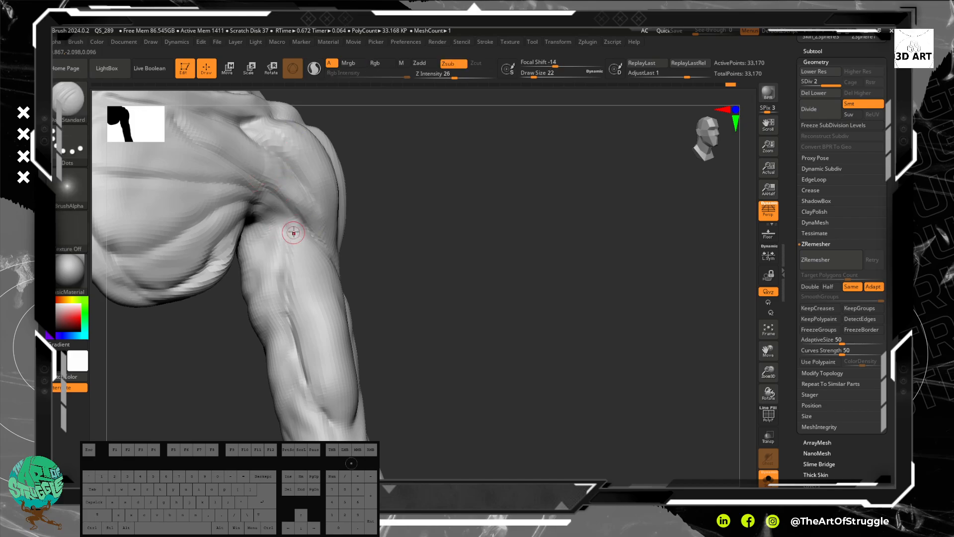
- Carve fiber grooves fanning from the armpit across the upper and middle chest muscle with DamStandard
{"action": "left_click_drag", "start_coordinate": [432, 217], "coordinate": [463, 272], "text": "alt"}
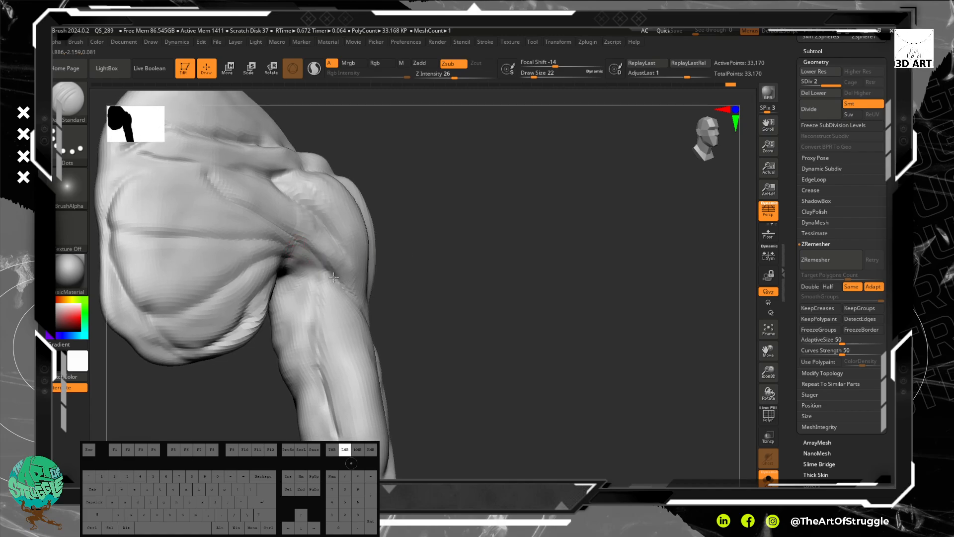
{"action": "left_click_drag", "start_coordinate": [295, 242], "coordinate": [243, 227]}
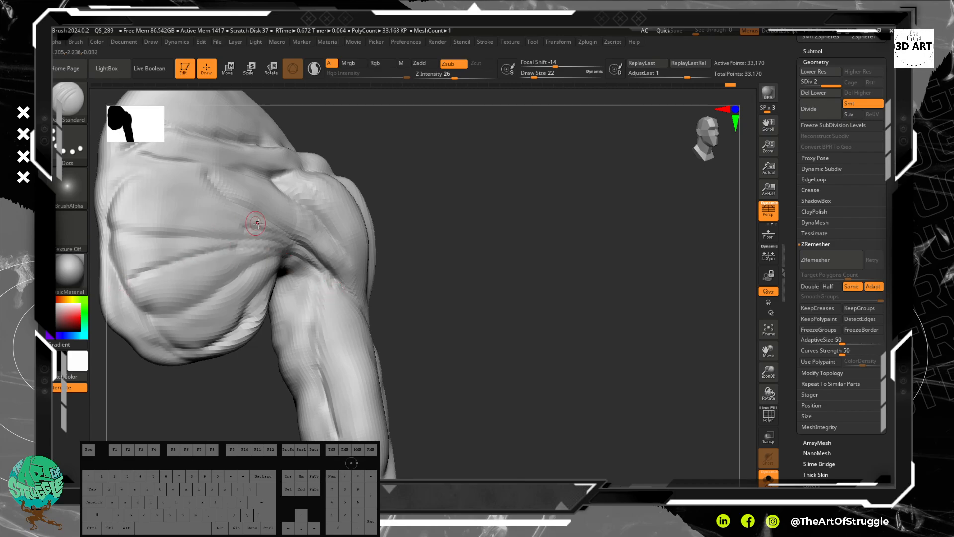
{"action": "mouse_move", "coordinate": [273, 234]}
{"action": "left_mouse_down"}
{"action": "mouse_move", "coordinate": [169, 211]}
{"action": "mouse_move", "coordinate": [129, 173]}
{"action": "mouse_move", "coordinate": [117, 197]}
{"action": "left_mouse_up"}
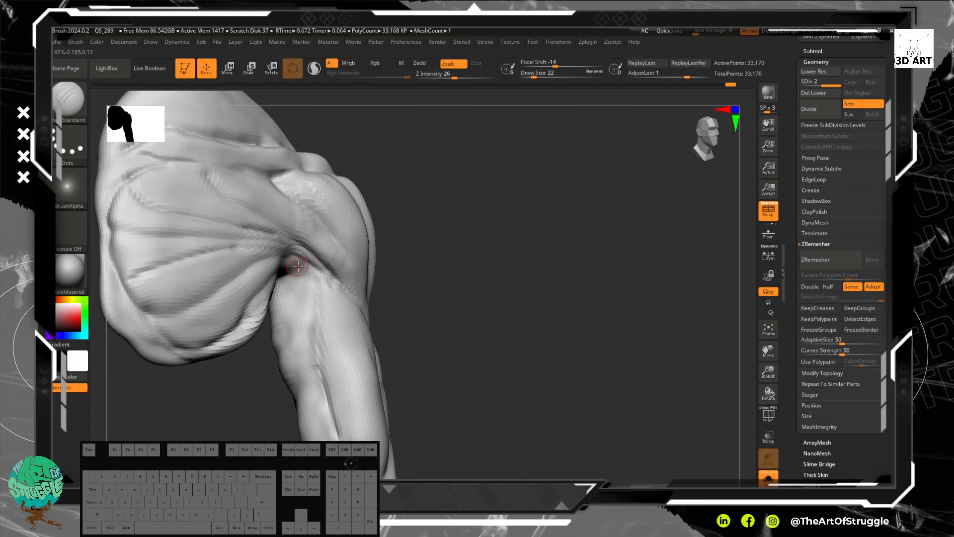
- Carve fiber grooves across the lower chest muscle and along its lower and inner borders with DamStandard
{"action": "left_click_drag", "start_coordinate": [281, 266], "coordinate": [243, 305]}
{"action": "left_click_drag", "start_coordinate": [200, 347], "coordinate": [184, 349]}
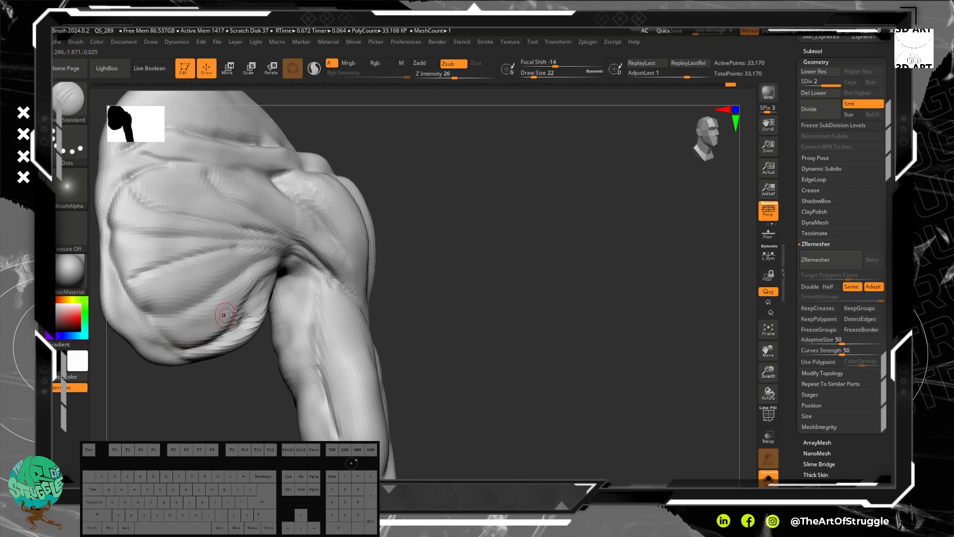
{"action": "left_click_drag", "start_coordinate": [274, 276], "coordinate": [213, 345]}
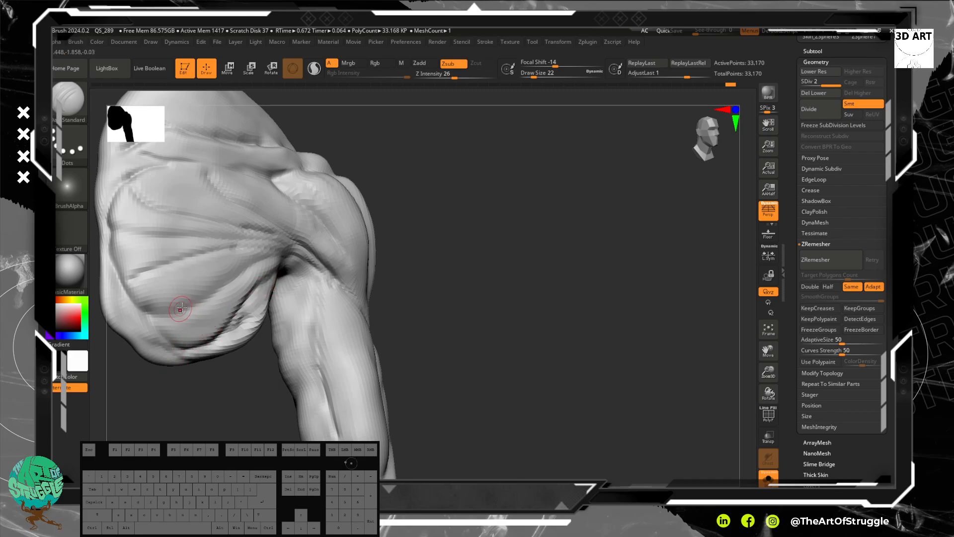
{"action": "left_click_drag", "start_coordinate": [154, 328], "coordinate": [175, 346]}
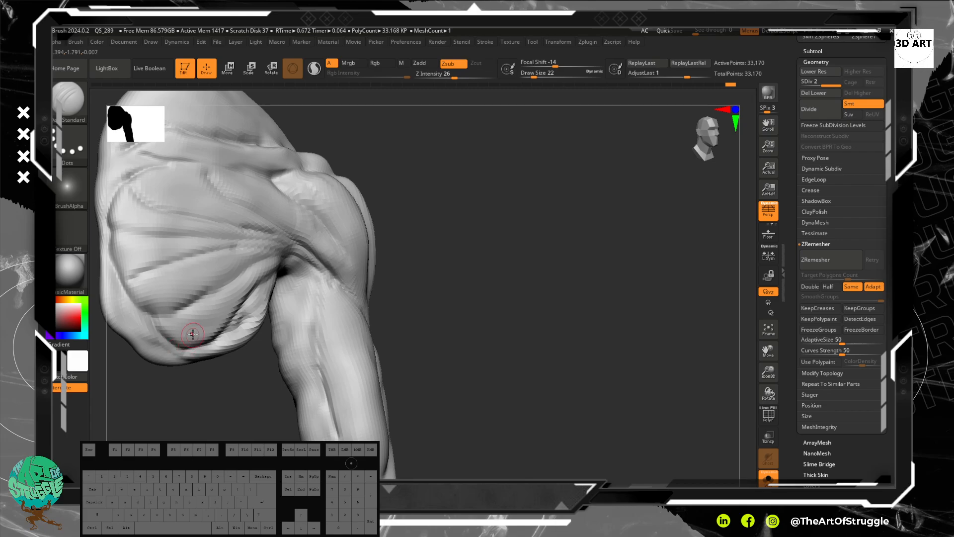
{"action": "mouse_move", "coordinate": [133, 290]}
{"action": "left_mouse_down"}
{"action": "mouse_move", "coordinate": [140, 300]}
{"action": "mouse_move", "coordinate": [154, 287]}
{"action": "left_mouse_up"}
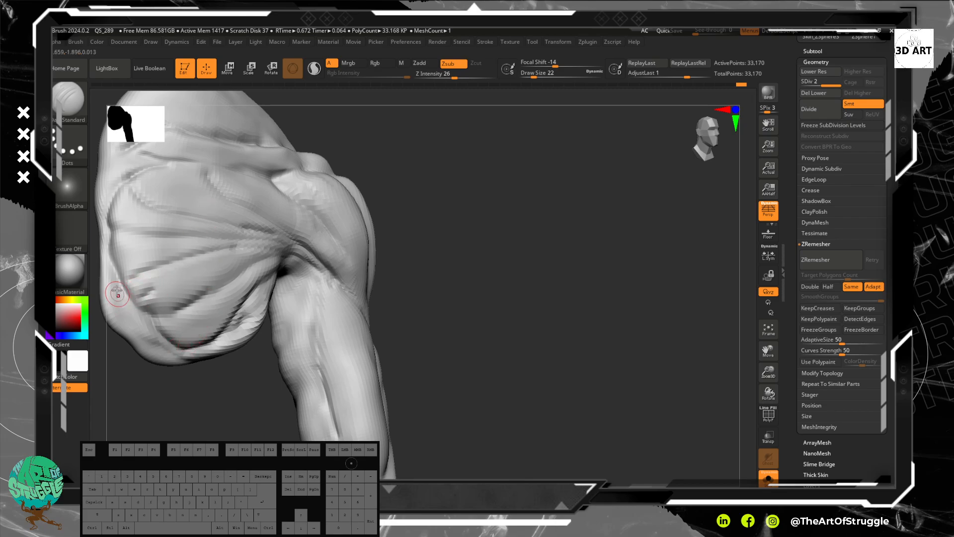
{"action": "left_click_drag", "start_coordinate": [115, 259], "coordinate": [124, 243]}
{"action": "mouse_move", "coordinate": [430, 331]}
{"action": "left_mouse_down", "text": "alt"}
{"action": "mouse_move", "coordinate": [394, 224]}
{"action": "mouse_move", "coordinate": [366, 282]}
{"action": "mouse_move", "coordinate": [428, 237]}
{"action": "mouse_move", "coordinate": [524, 241]}
{"action": "mouse_move", "coordinate": [559, 192]}
{"action": "left_mouse_up", "text": "alt"}
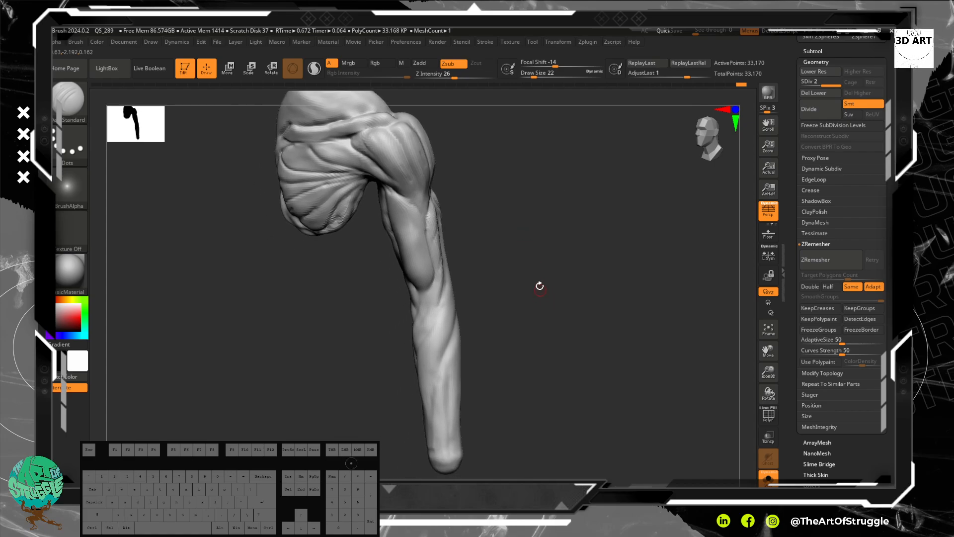